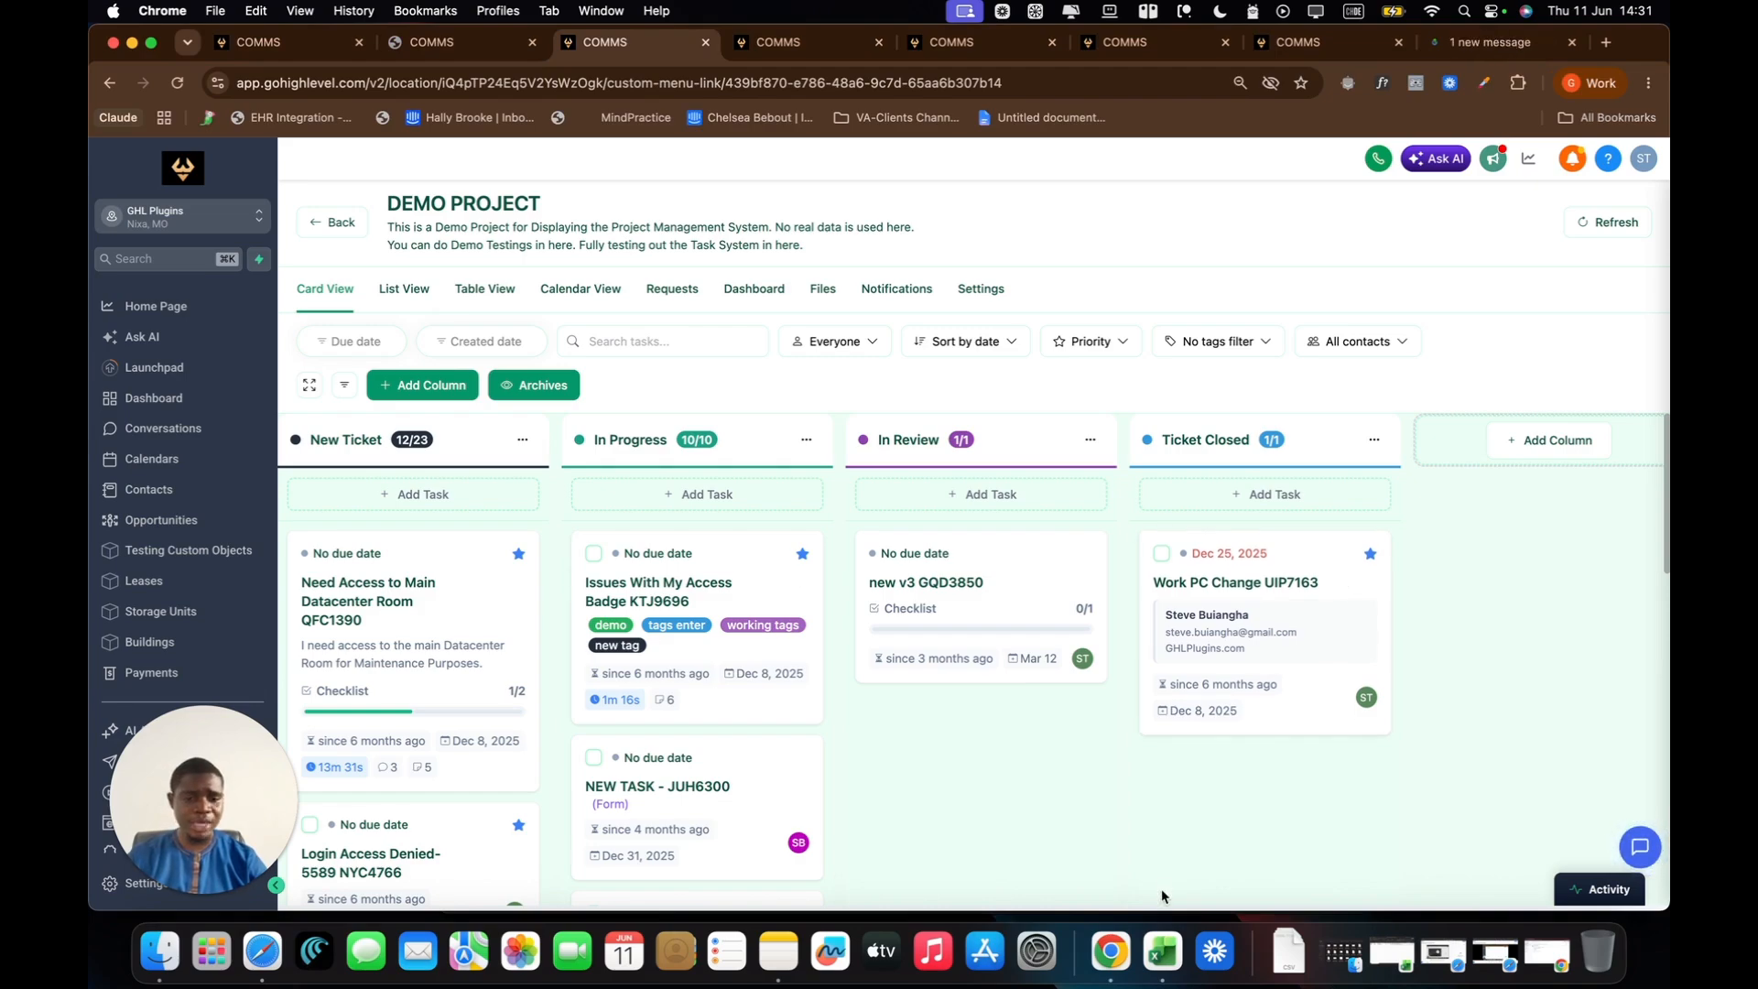
Step: Switch to Gmail and examine the comment notification email for "new task test", including its subject and message body
mouse_move(1111, 953)
left_click(1247, 793)
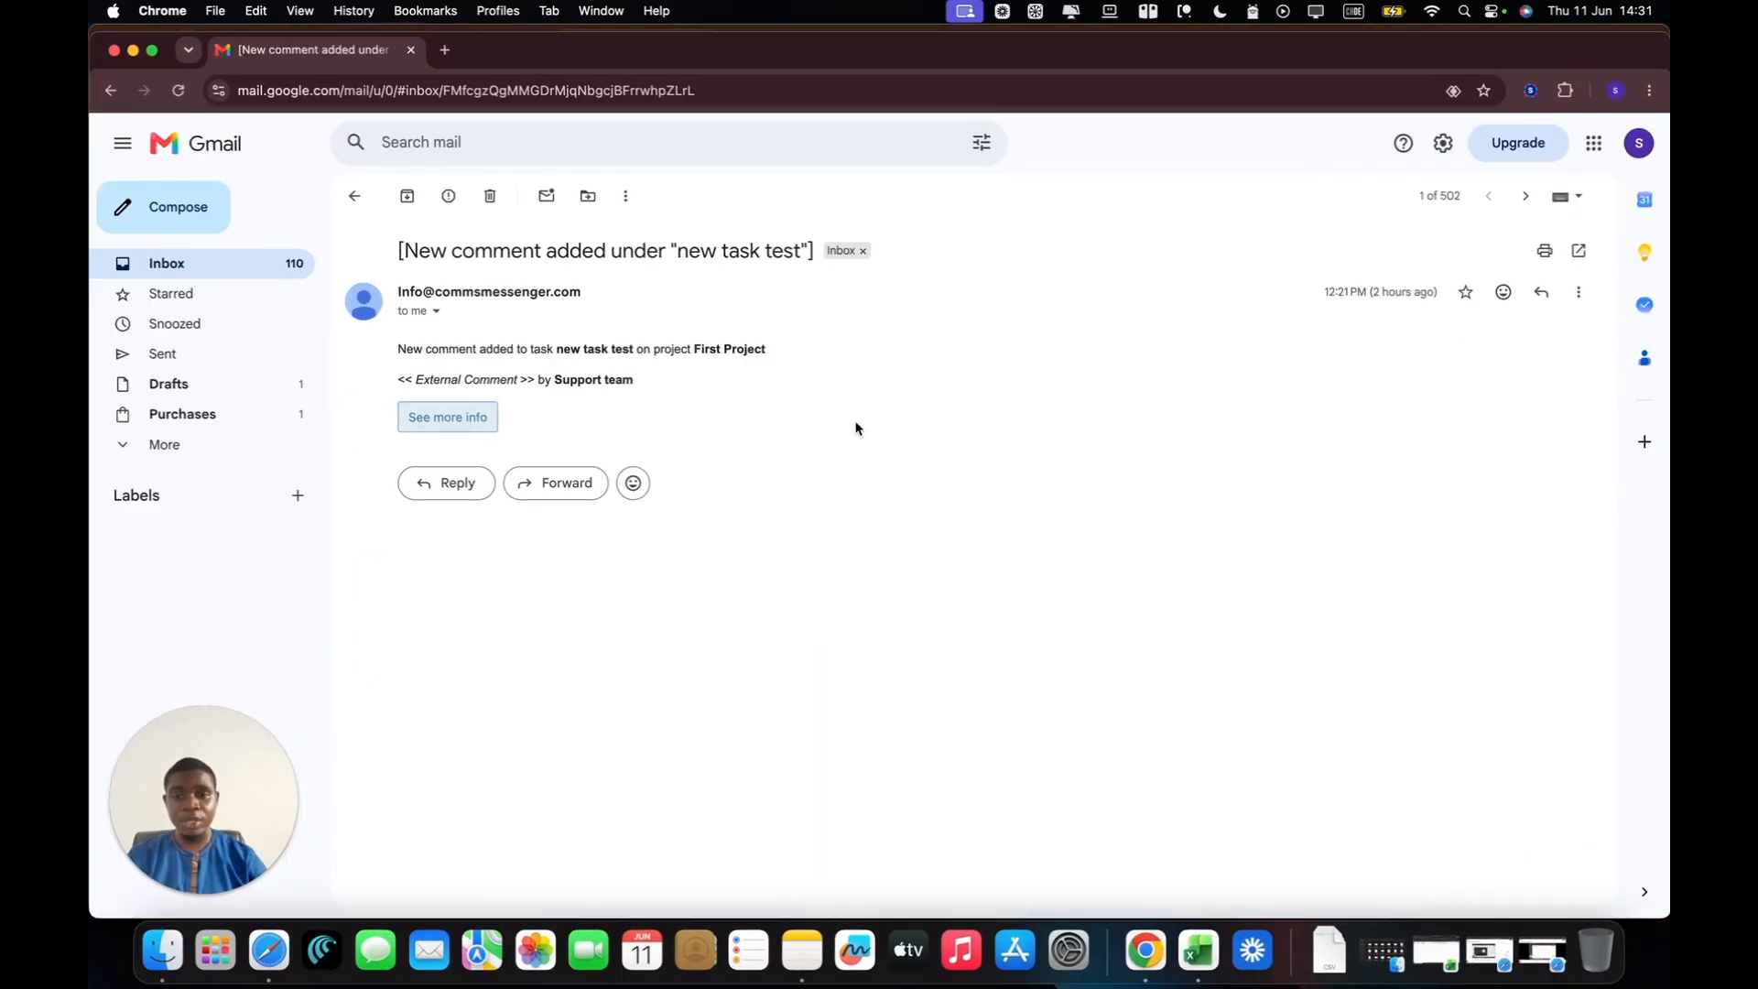
left_click_drag(401, 248, 656, 384)
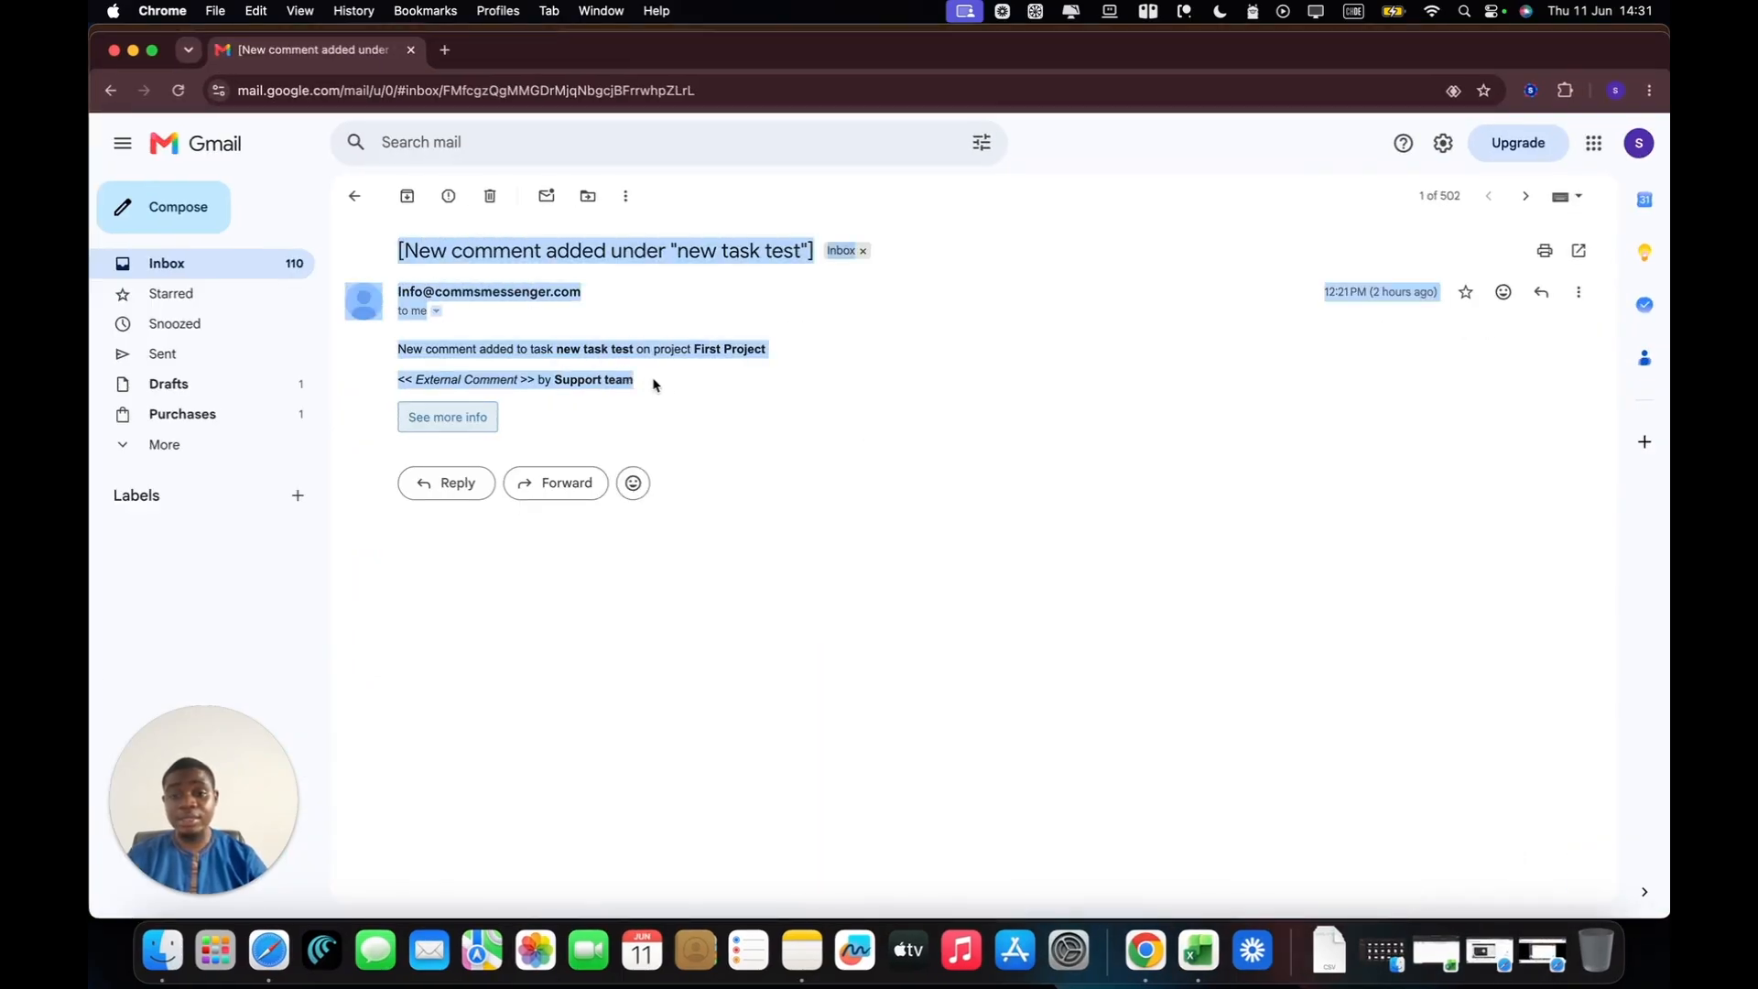
left_click(666, 387)
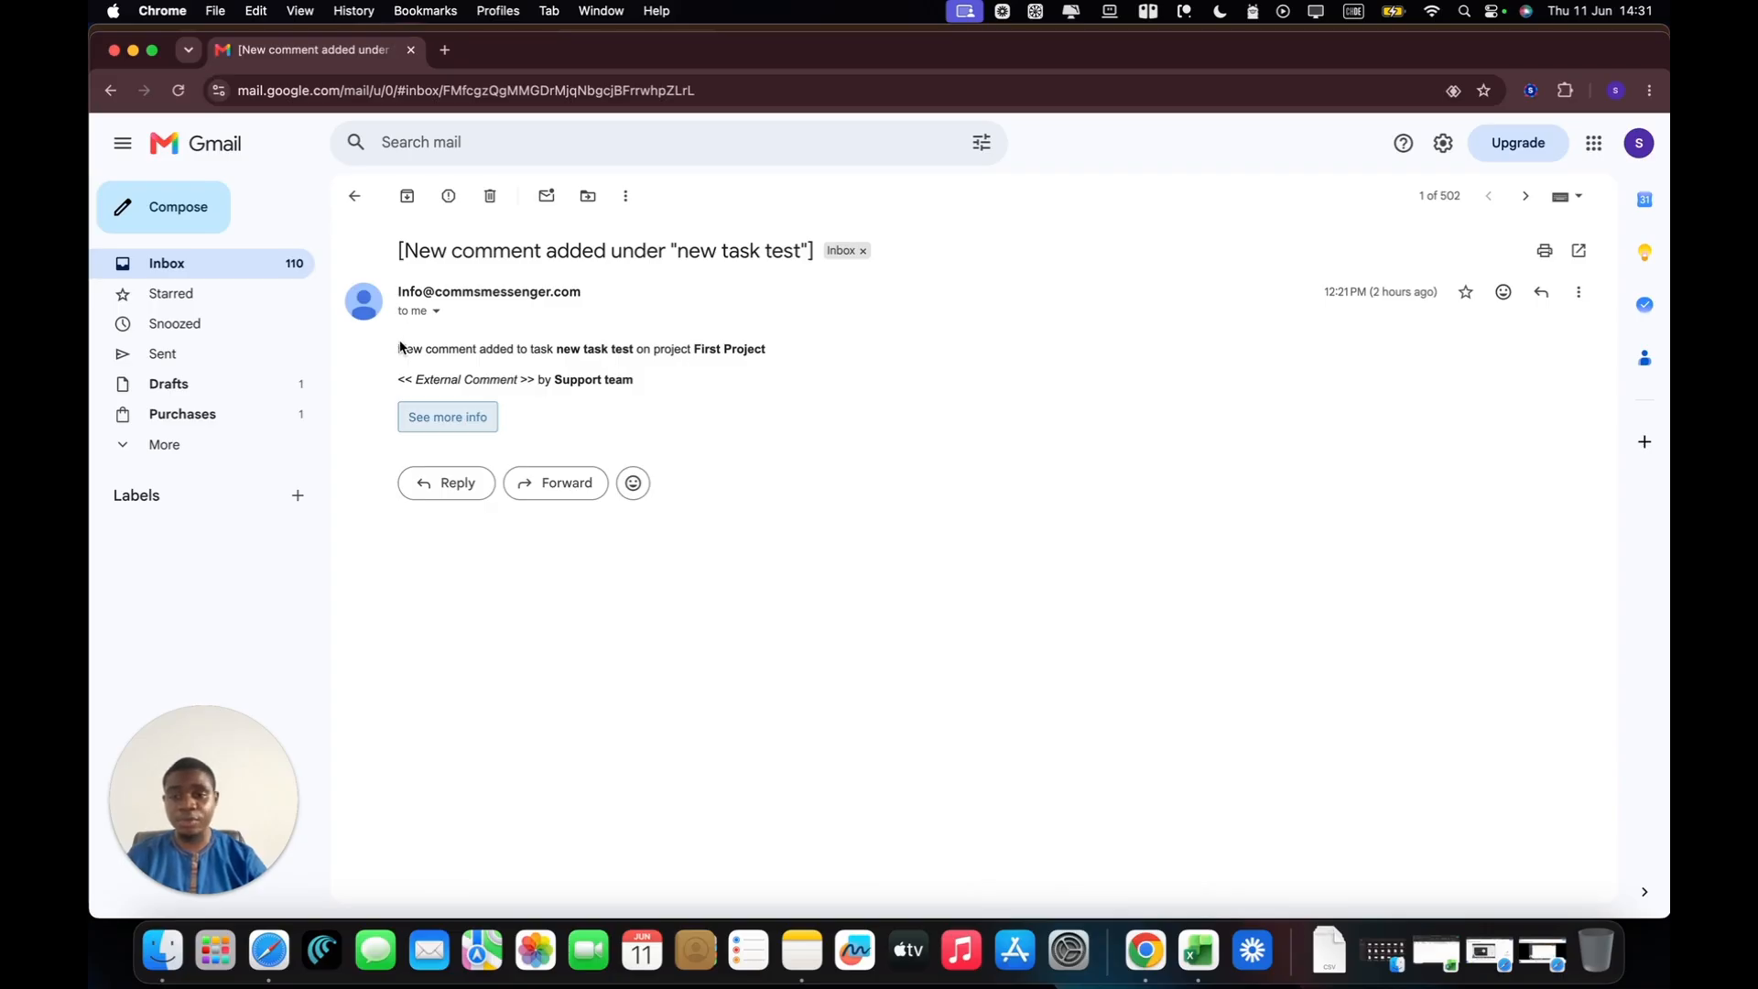
left_click_drag(397, 345, 668, 387)
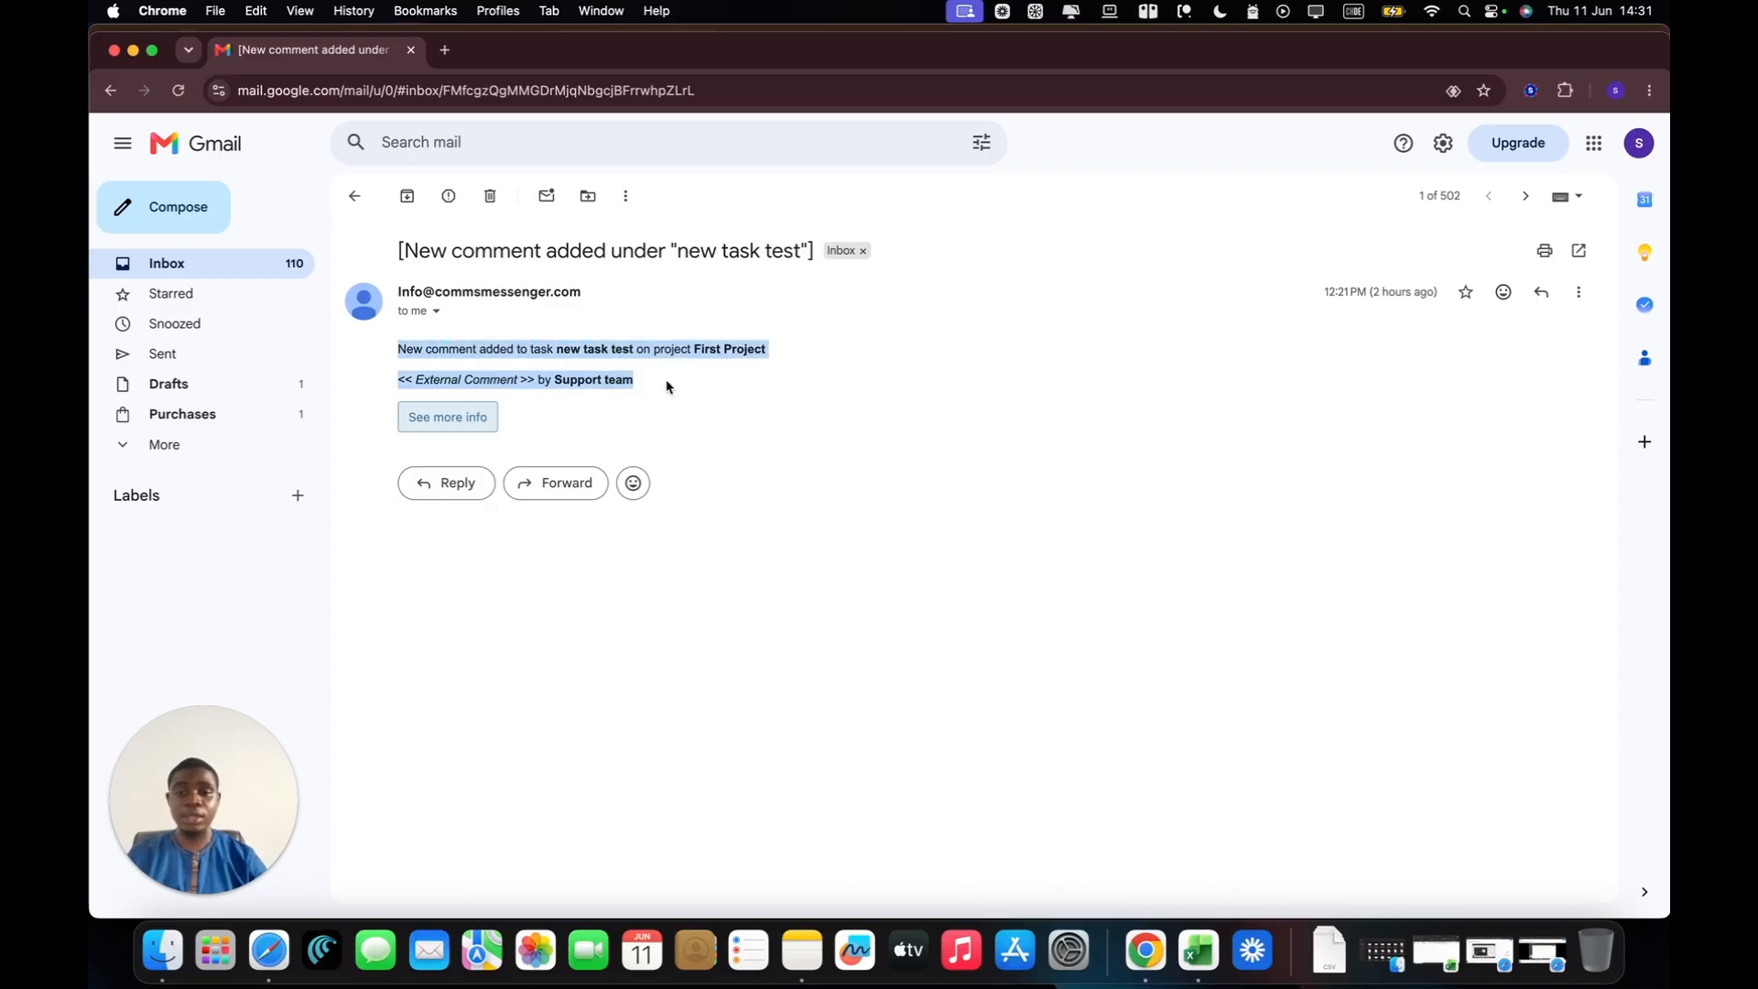
left_click(683, 387)
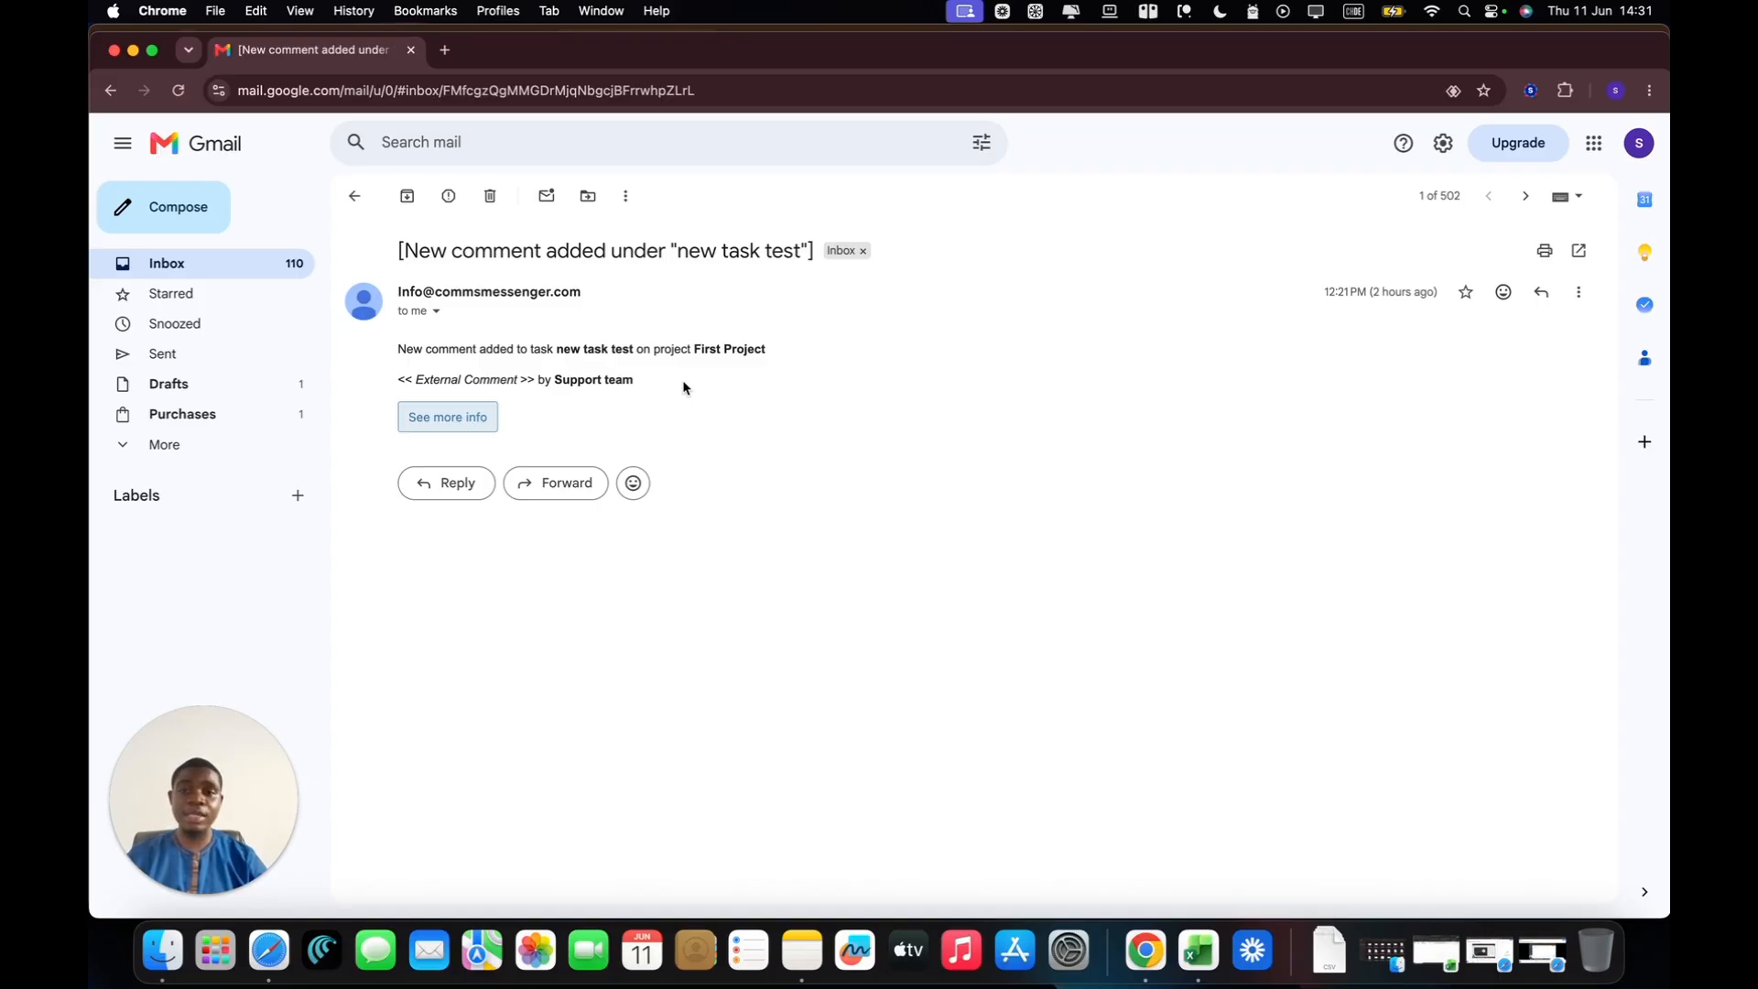
left_click_drag(683, 387, 393, 342)
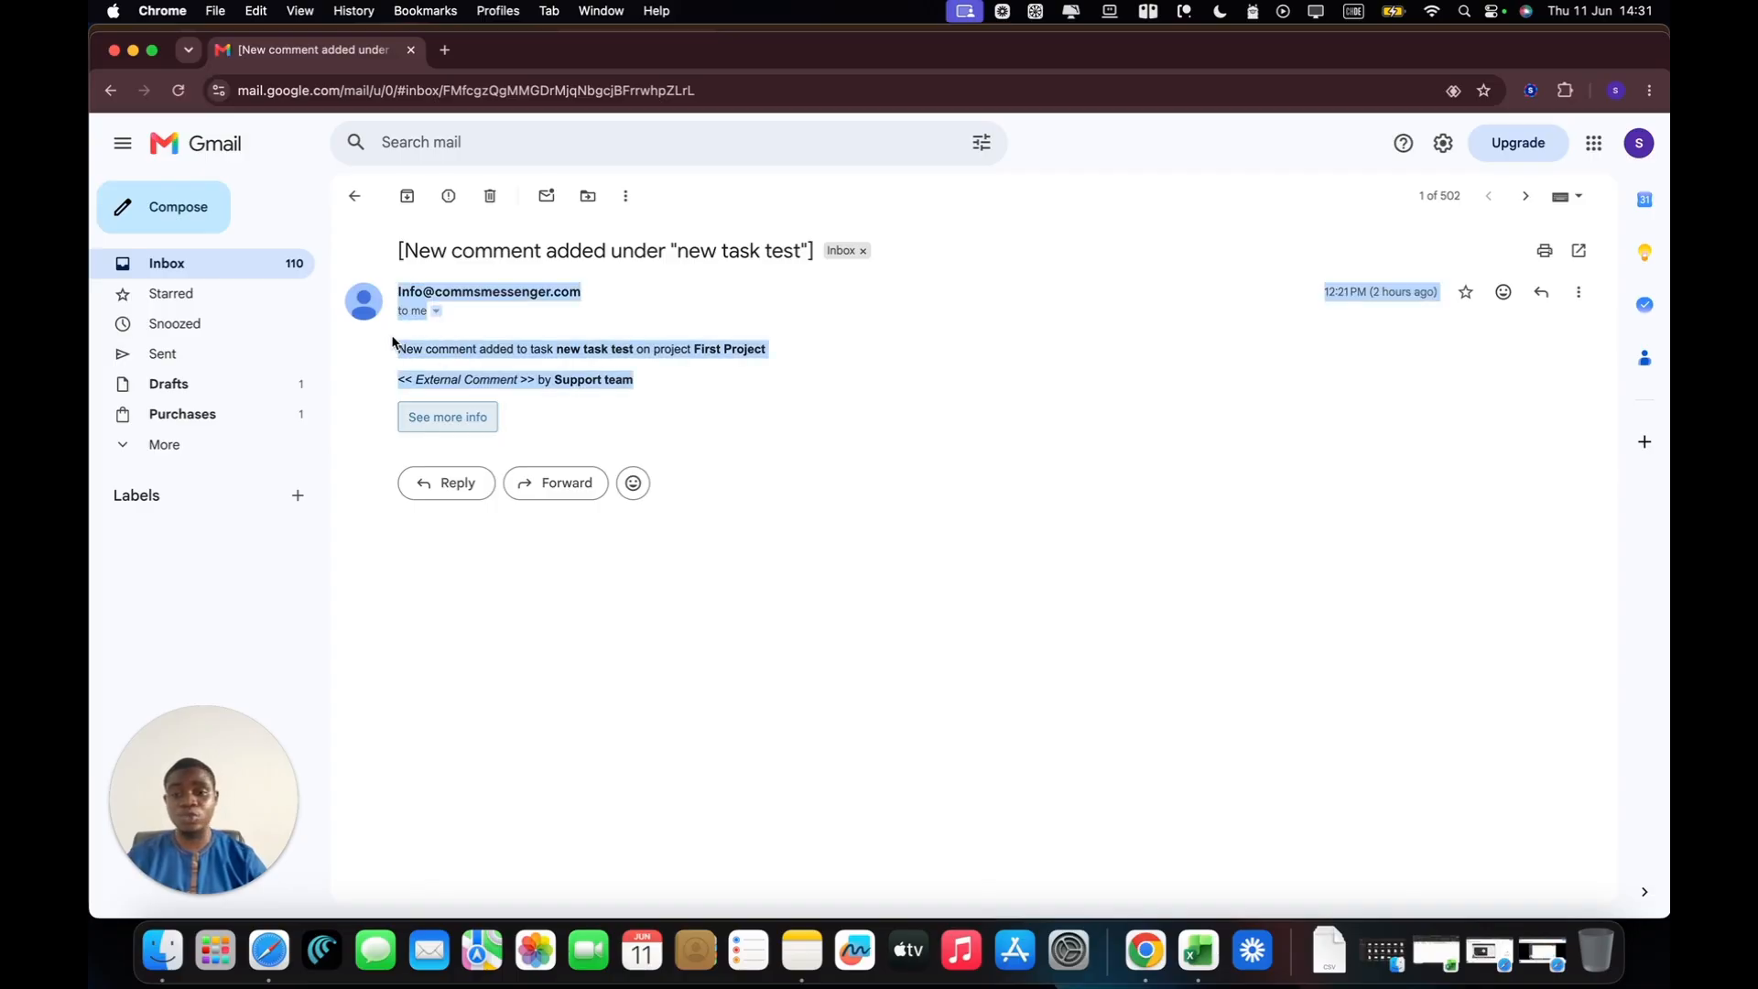
left_click(392, 343)
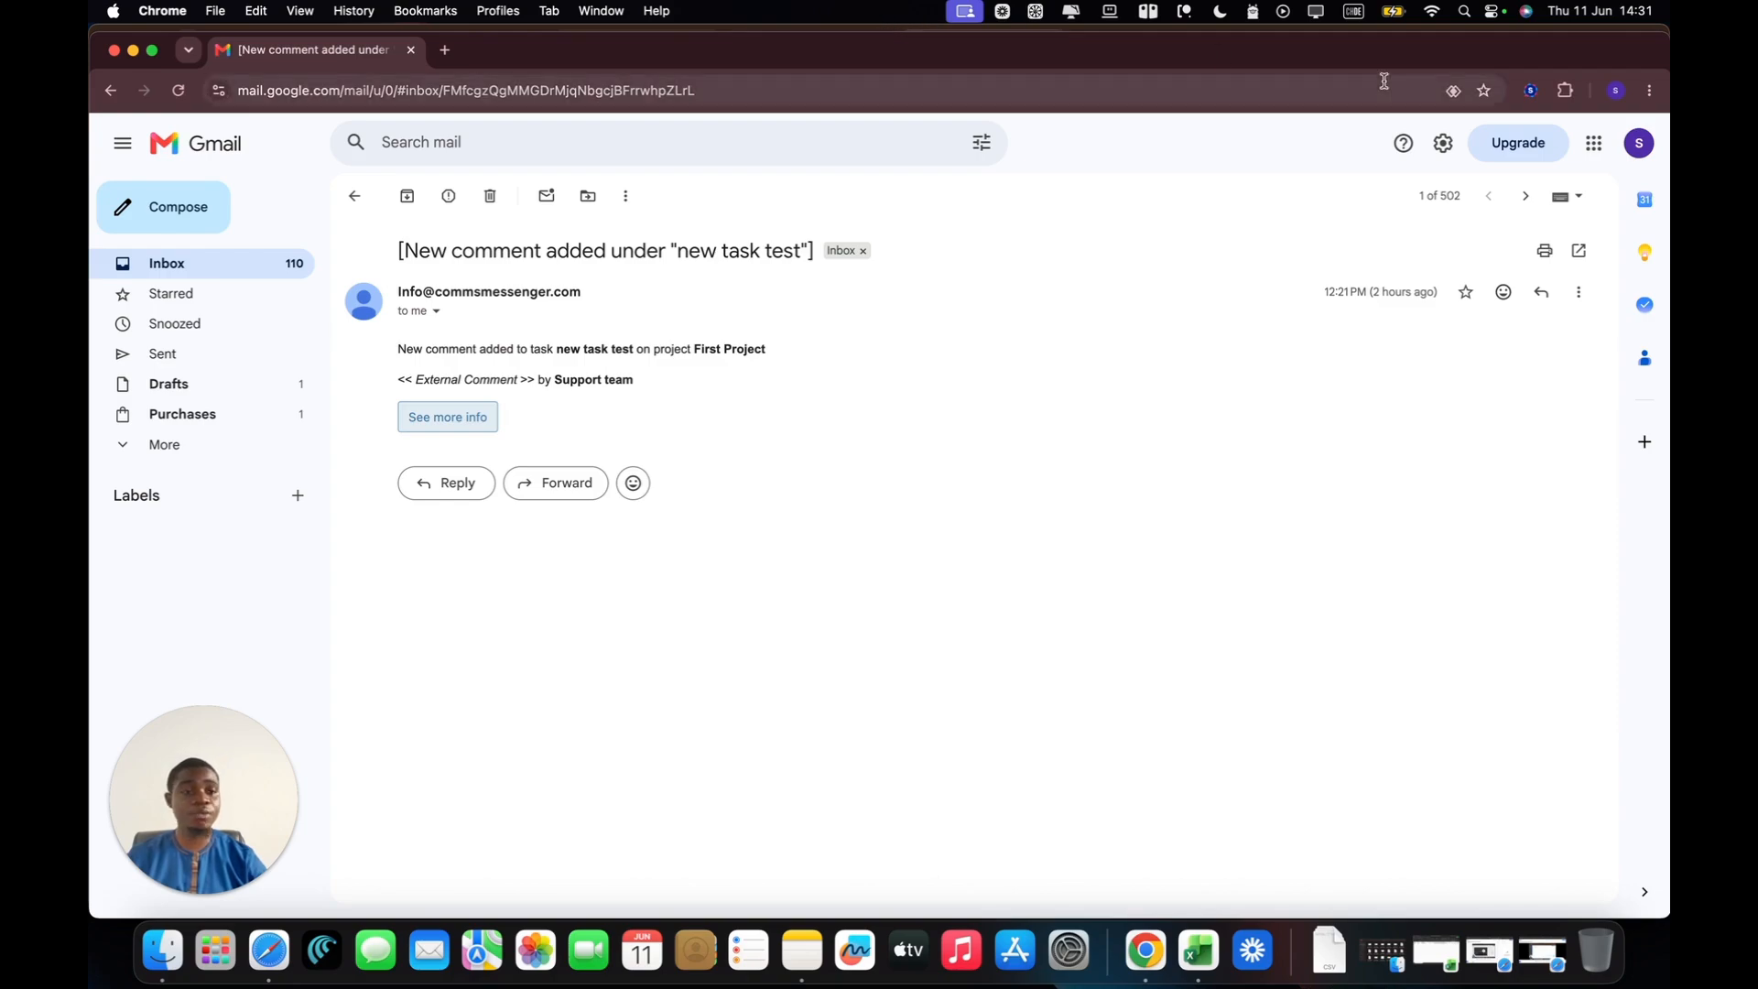
left_click_drag(1340, 55, 1342, 76)
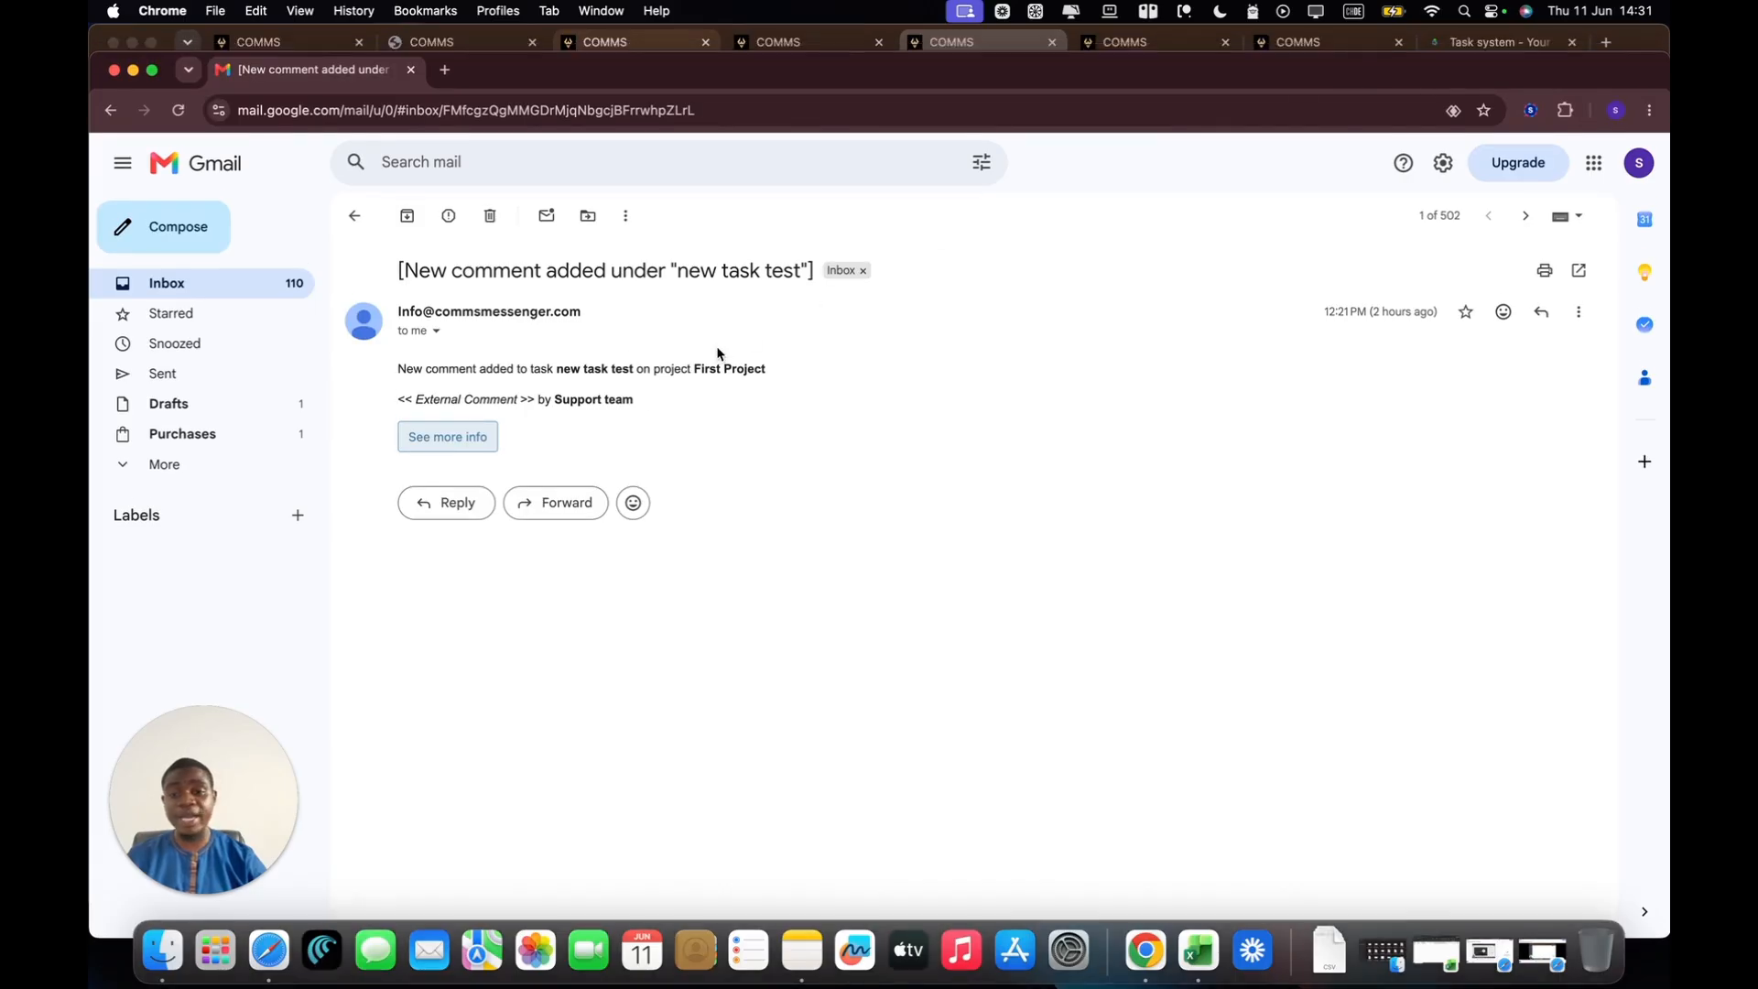
left_click_drag(641, 409, 416, 338)
left_click(758, 418)
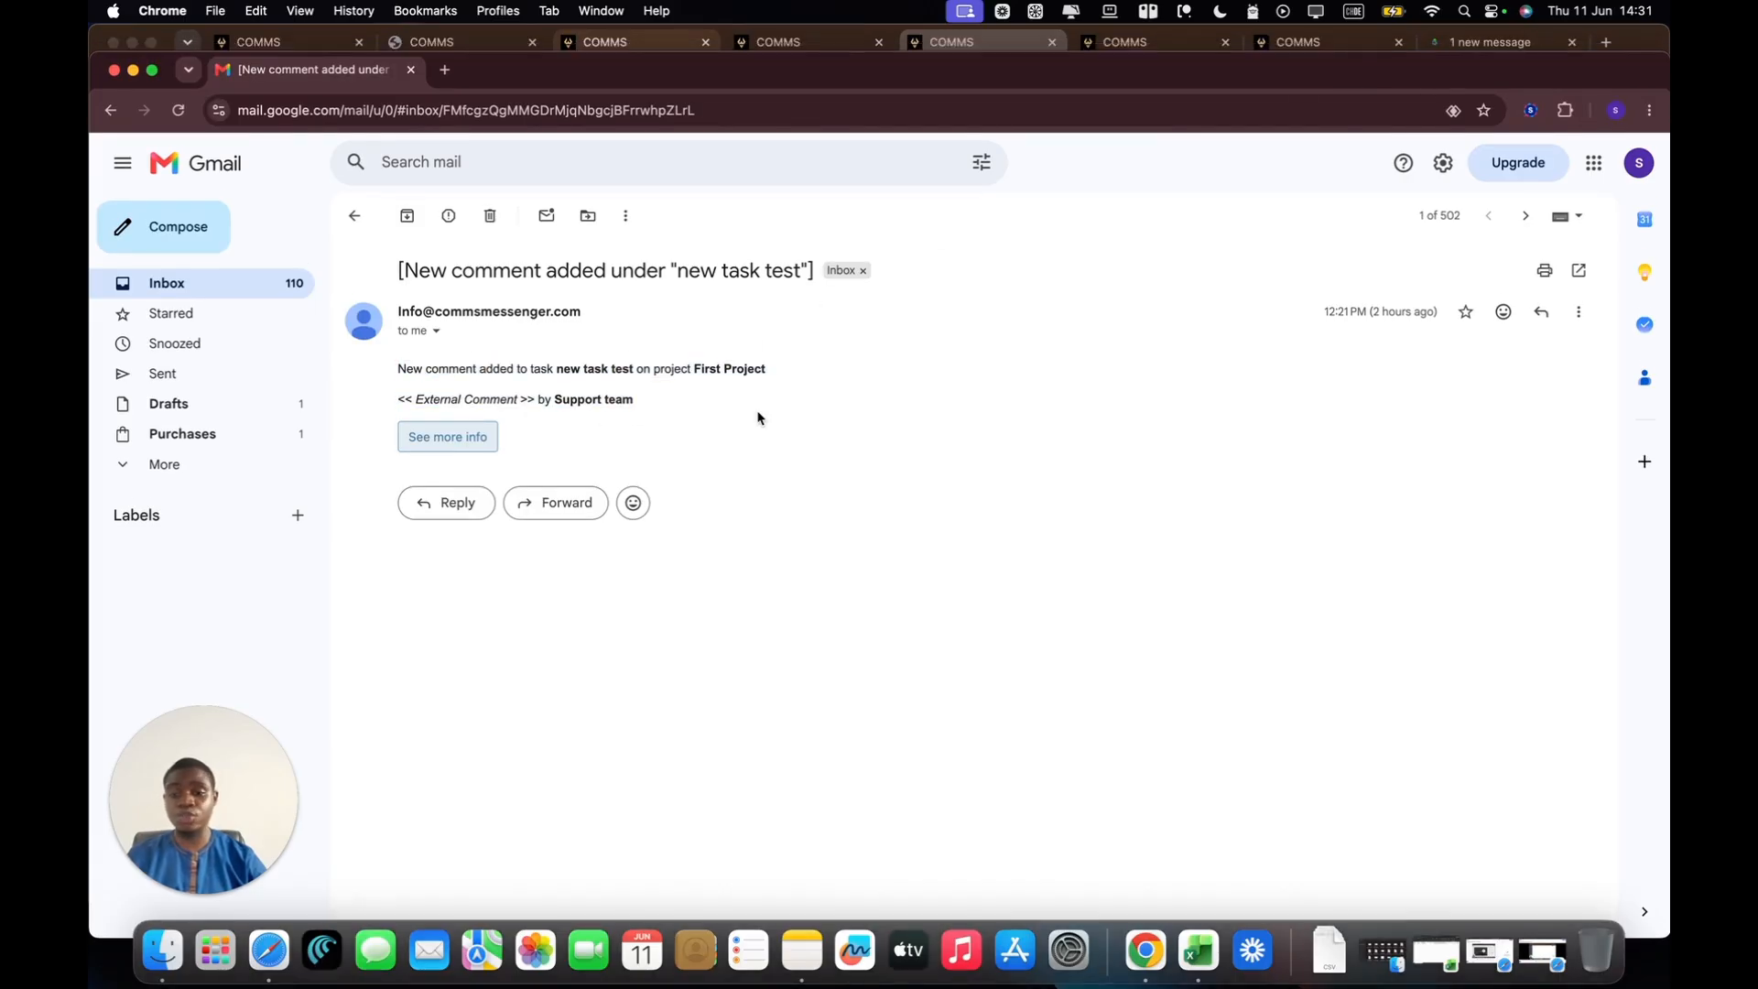
Step: Return to the DEMO PROJECT board in HighLevel and open the email templates in the project's settings
left_click(1644, 45)
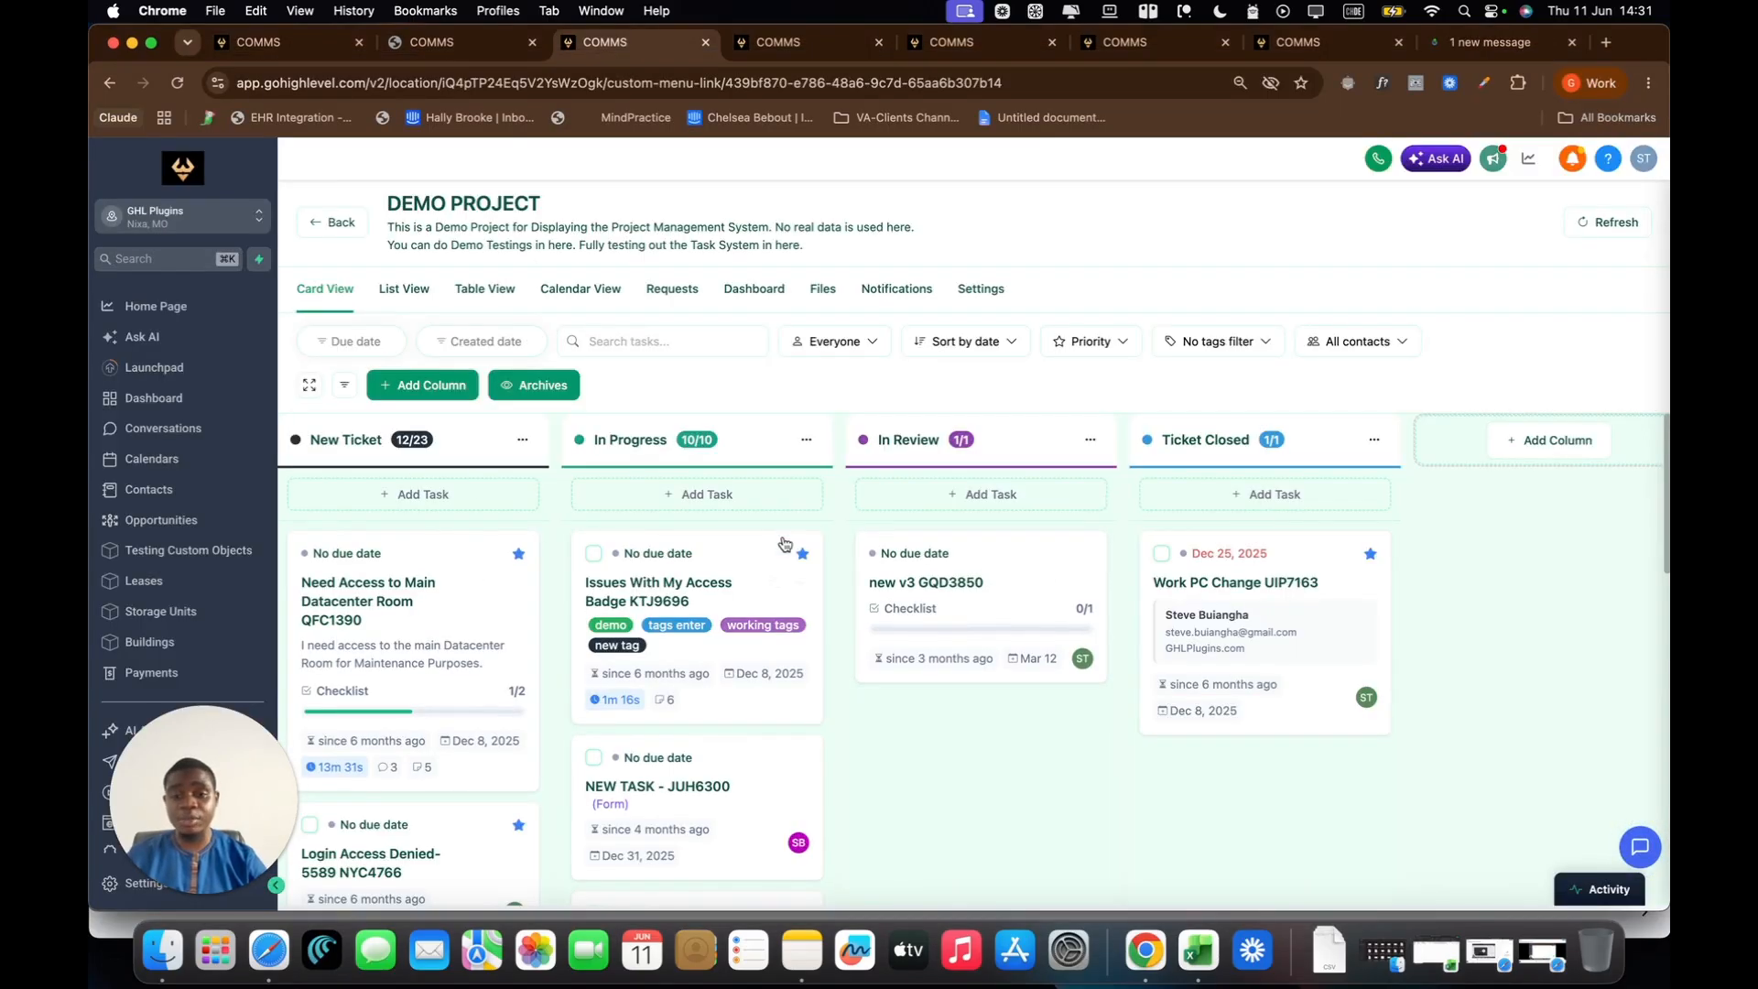
mouse_move(784, 546)
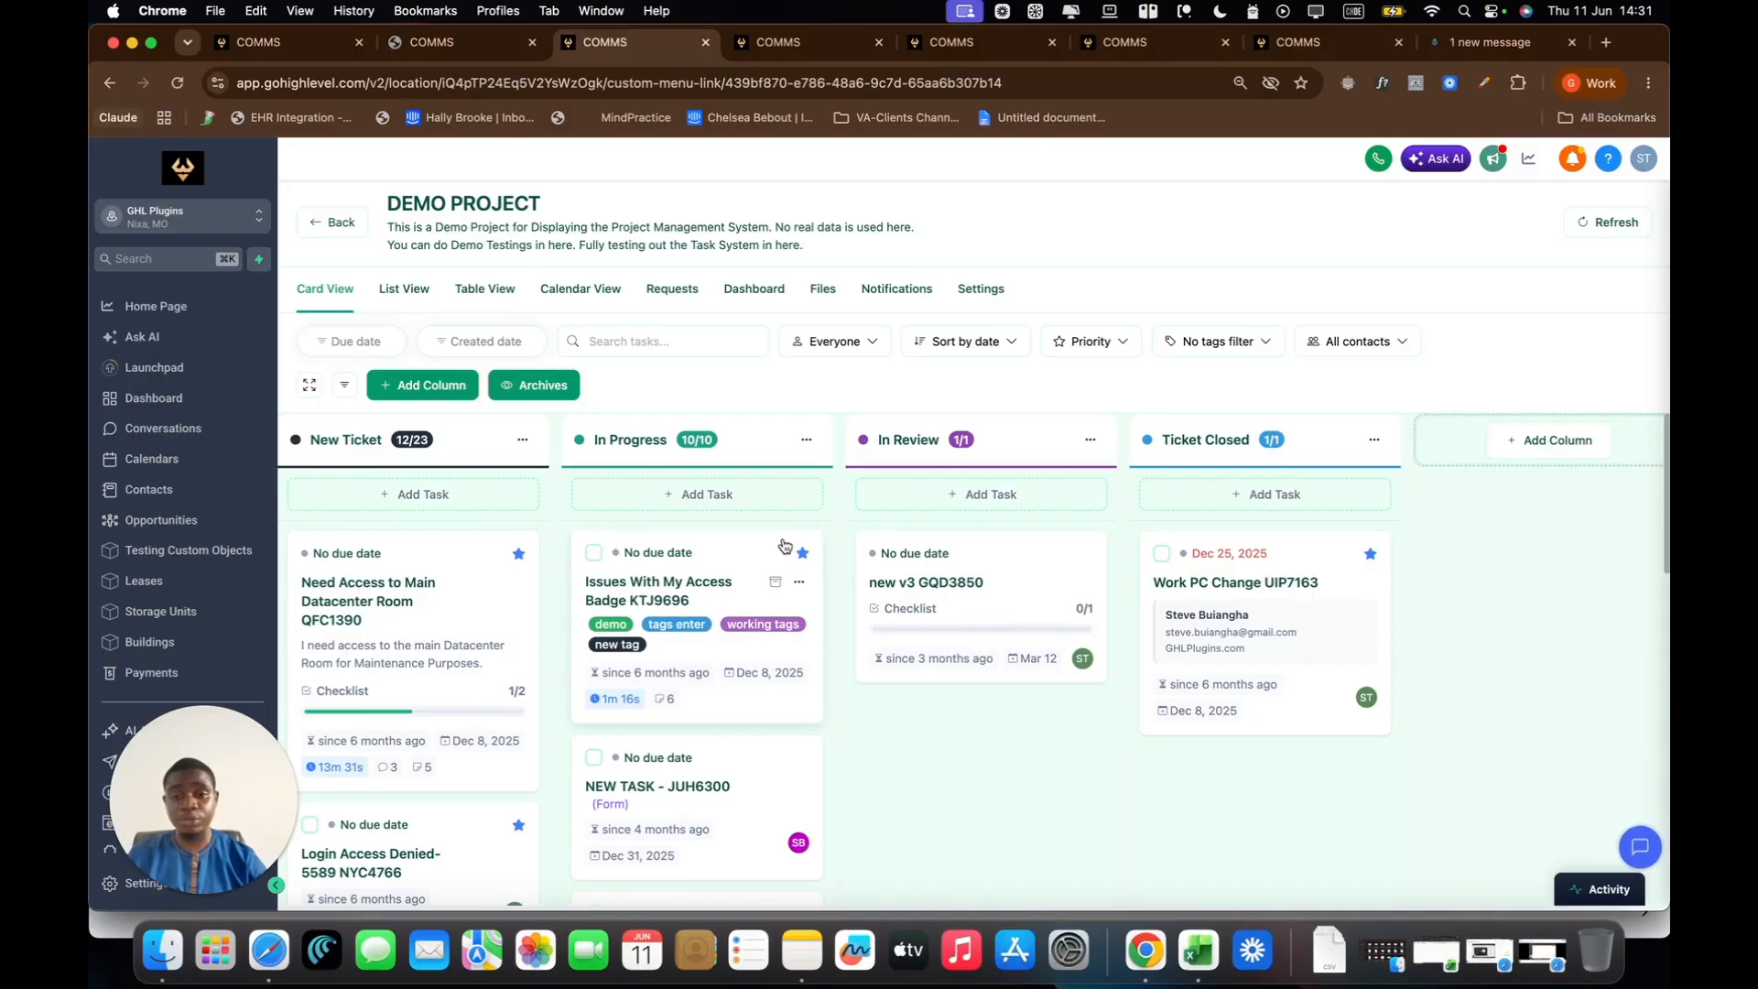
left_click(982, 291)
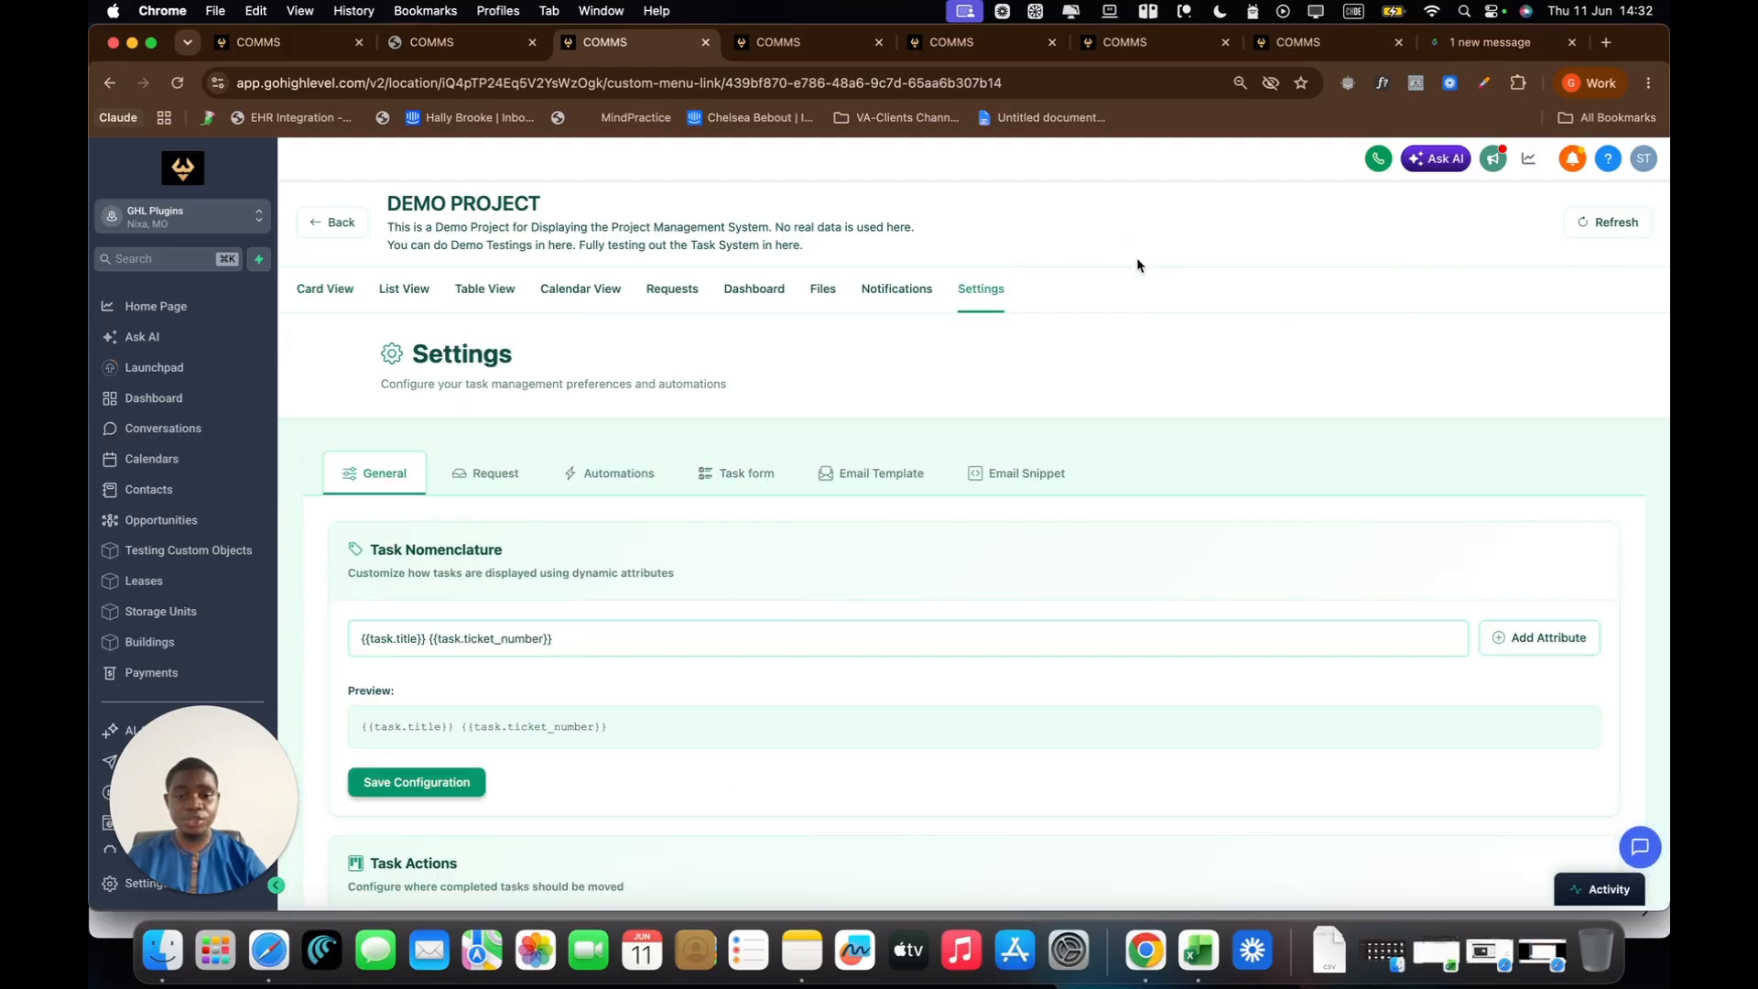
left_click(843, 485)
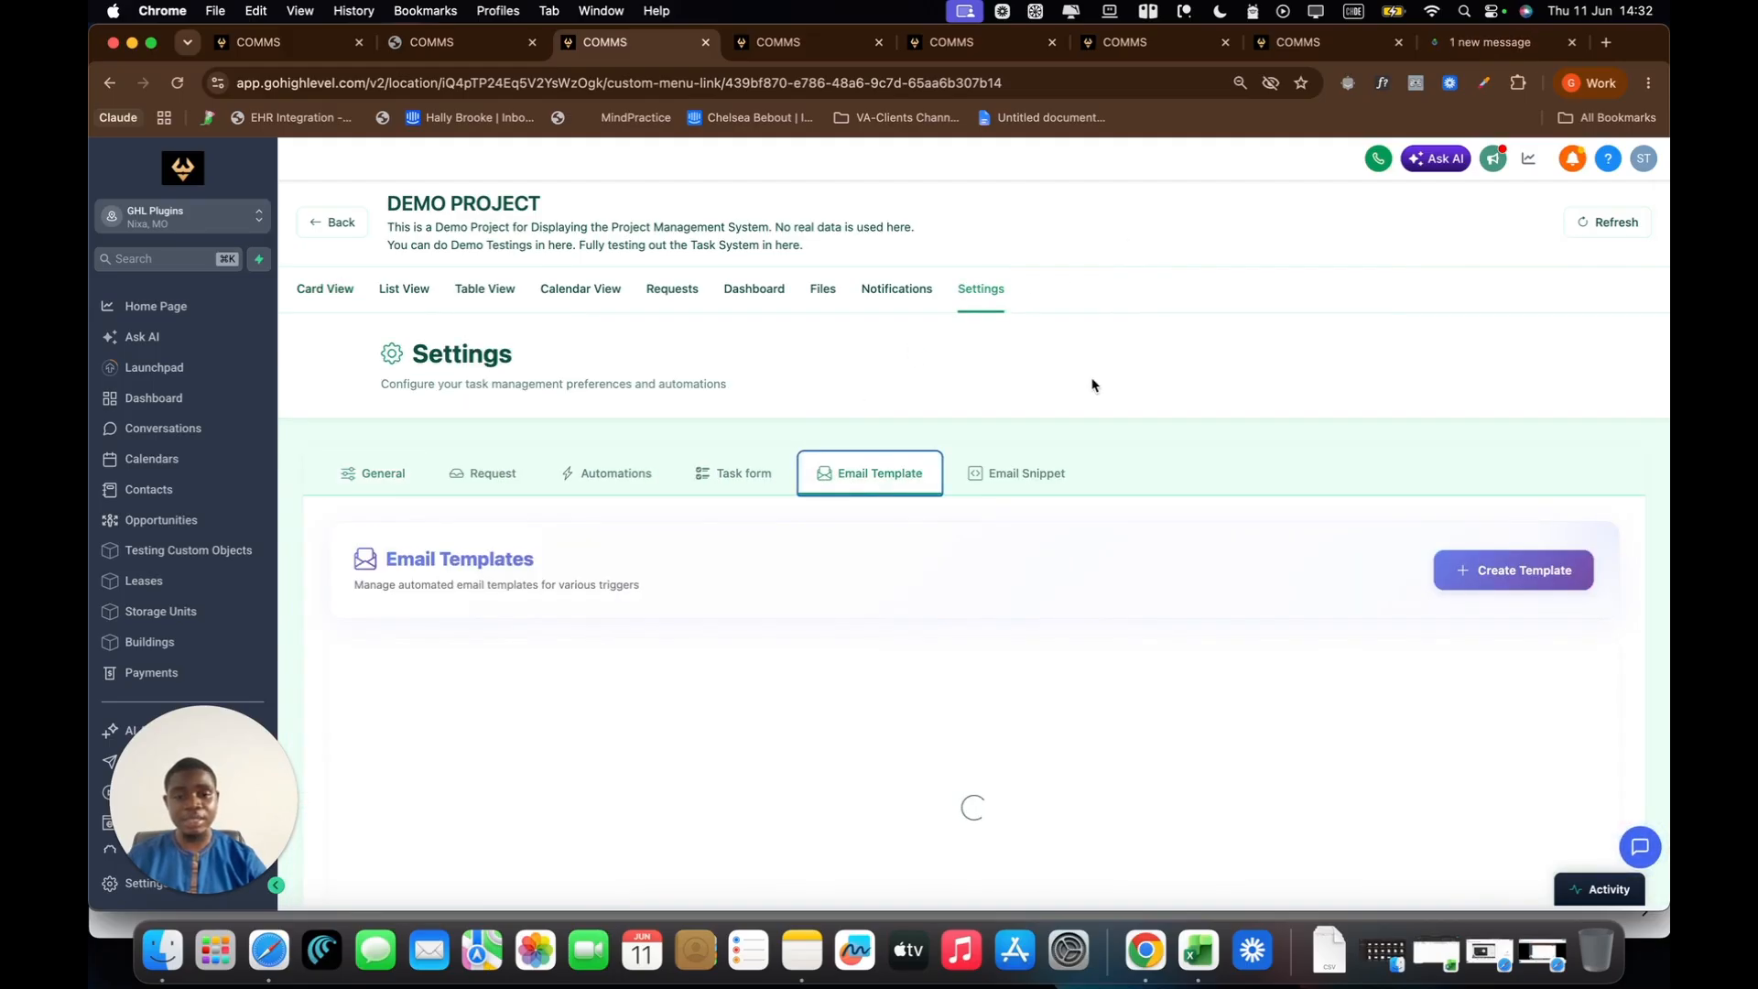
scroll(1081, 430, "down", 3)
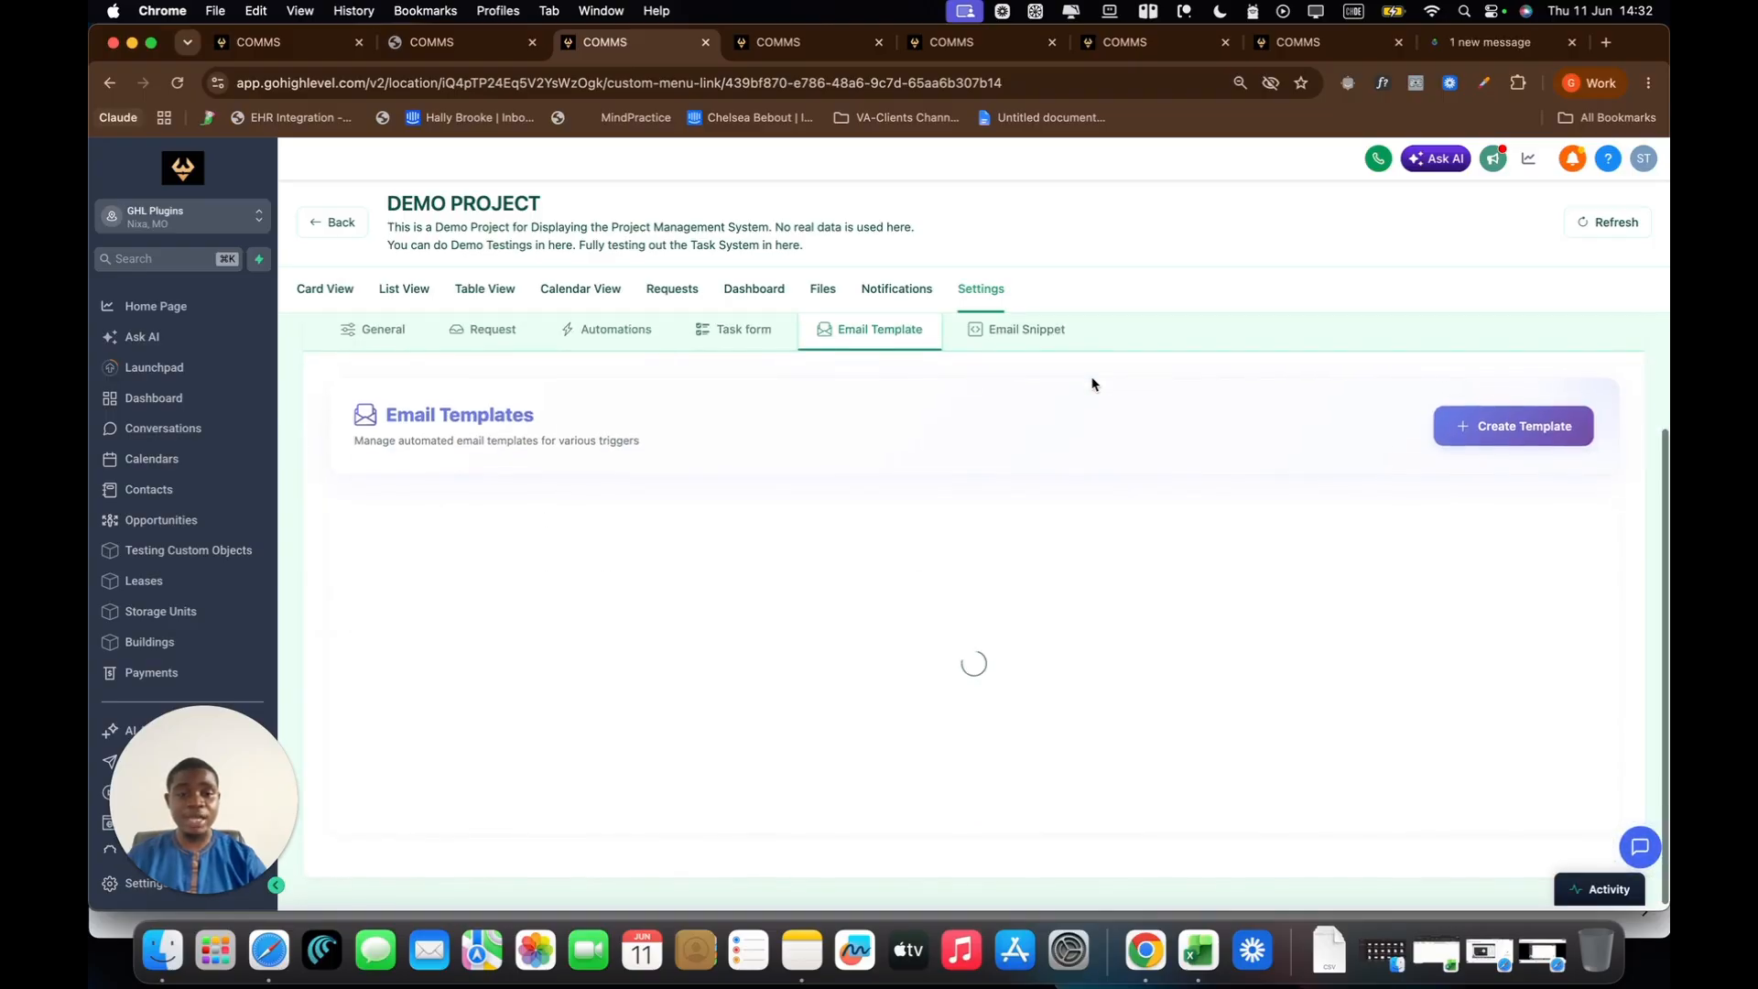
scroll(1096, 420, "up", 1)
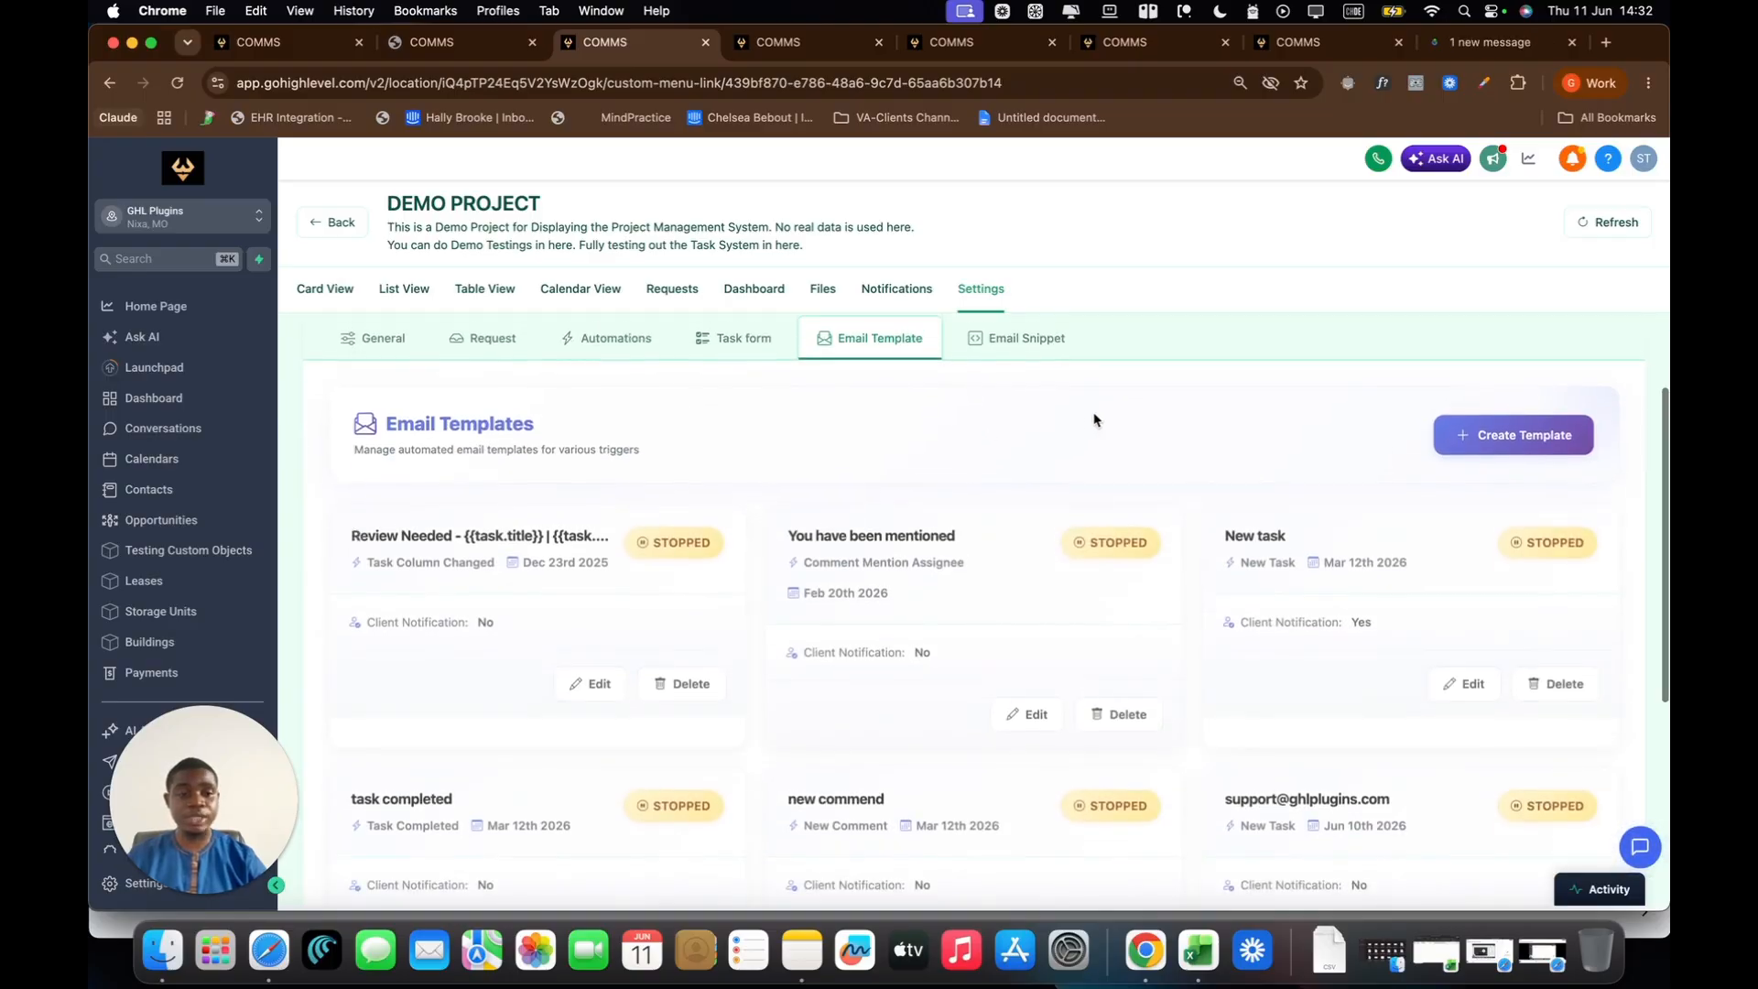
Step: Delete the running email template triggered by Add assignee, "You have been assigned to as Task in ..."
scroll(1015, 715, "down", 5)
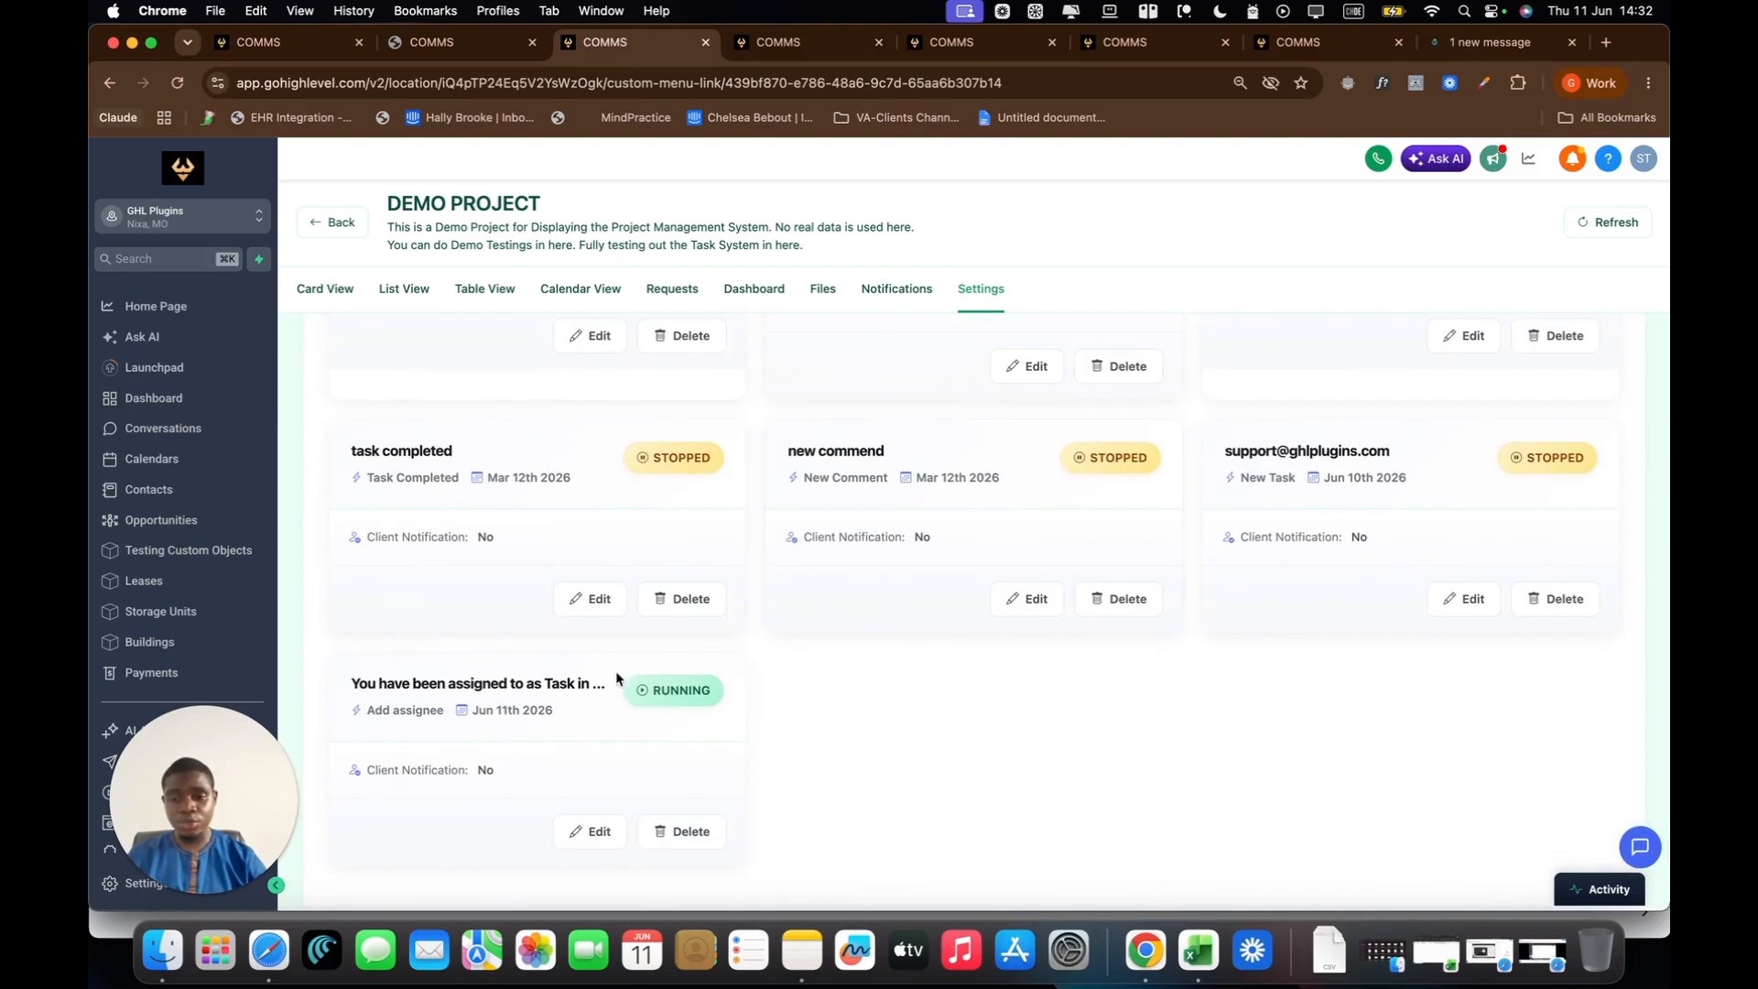
left_click(682, 831)
left_click(1012, 608)
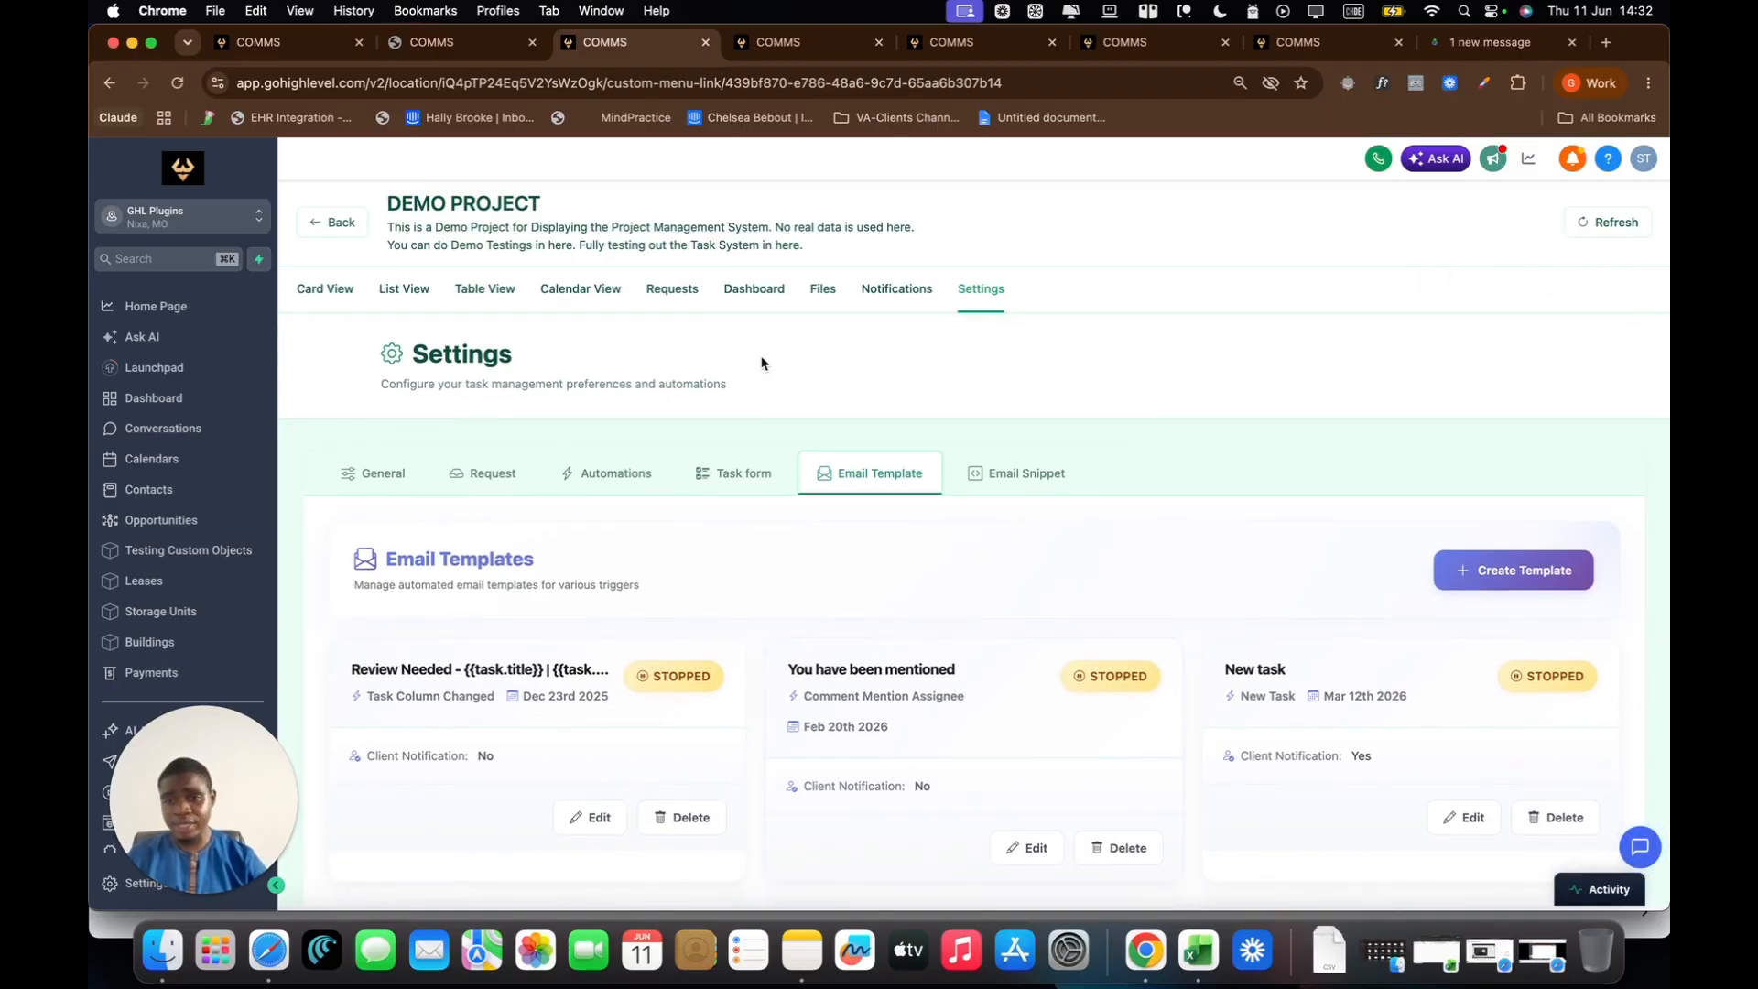
Step: Assign the second listed team member to the "Need Access to Main Datacenter Room" task in the card view and close the task
left_click(338, 295)
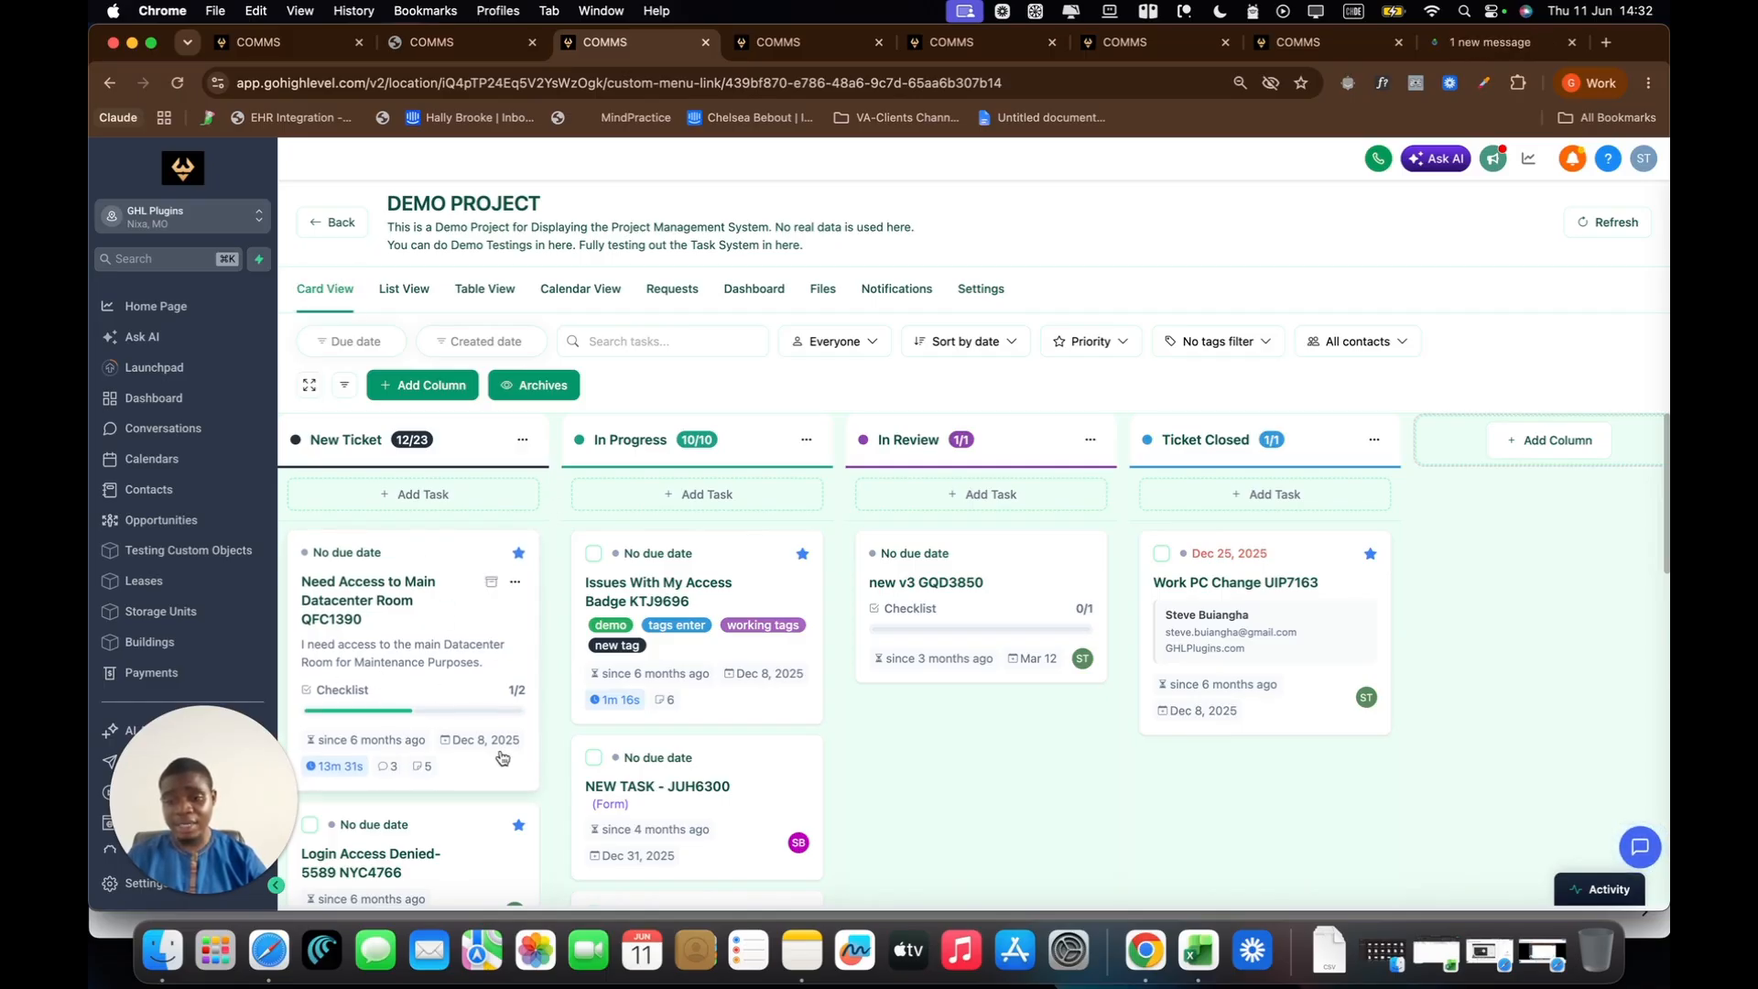
left_click(472, 767)
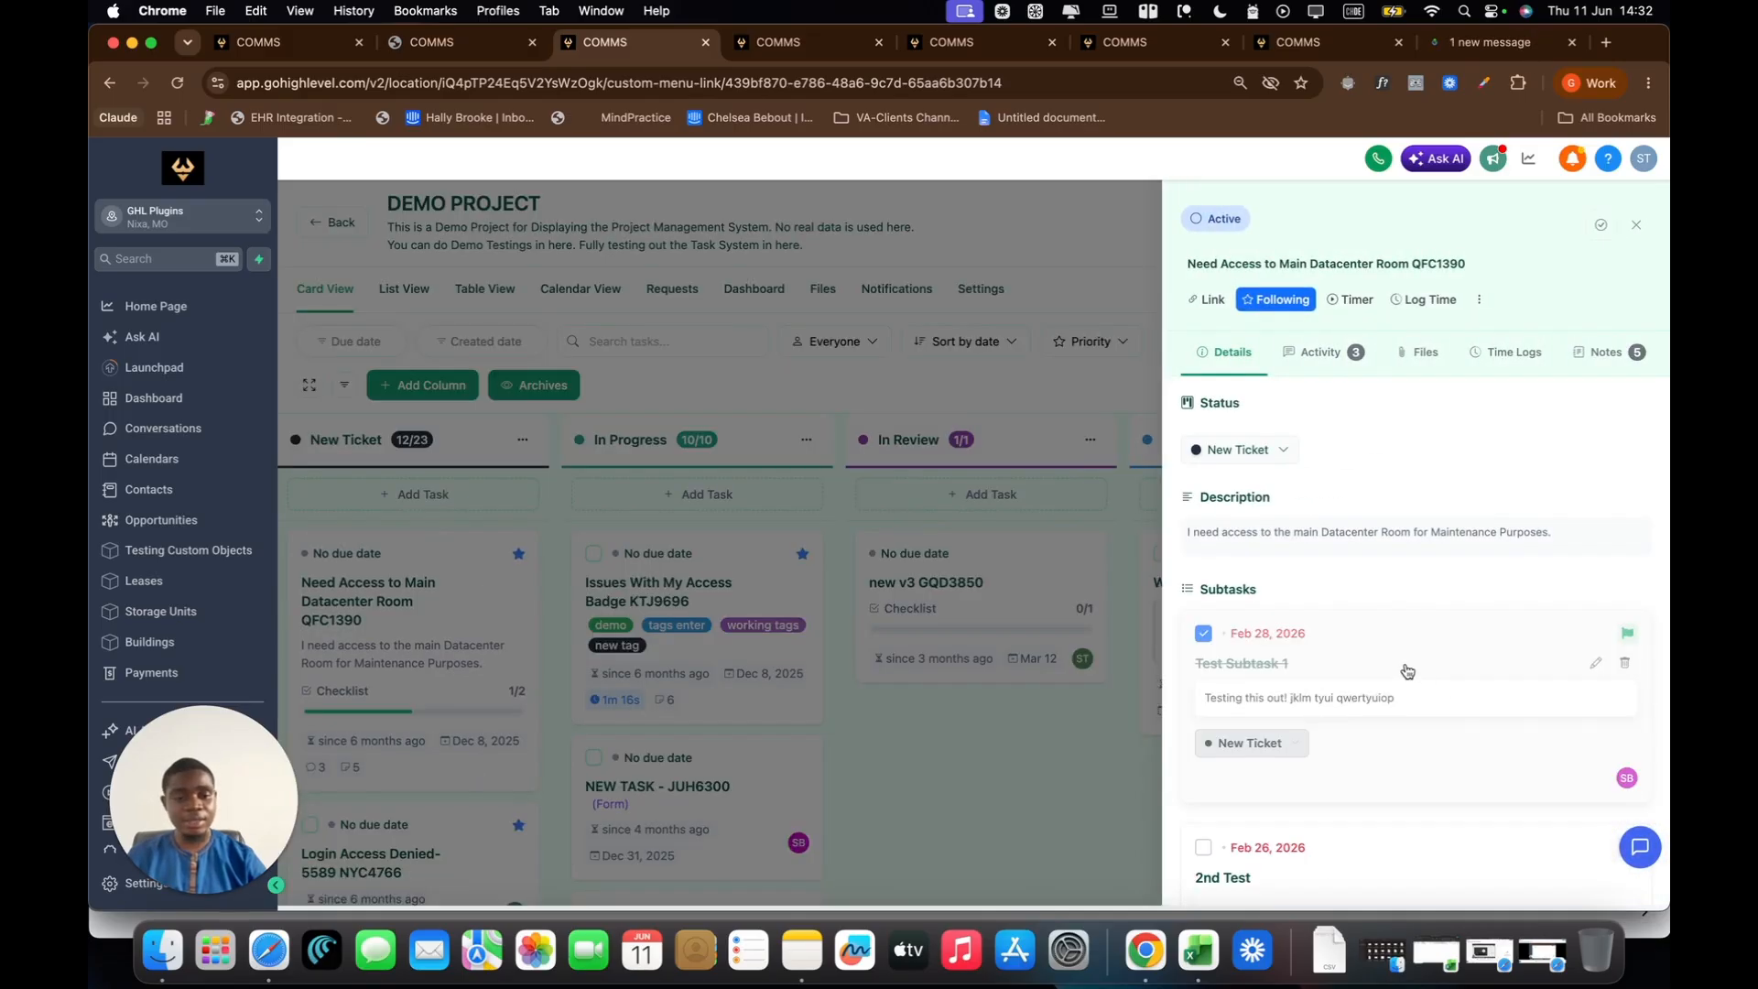
scroll(1406, 672, "down", 6)
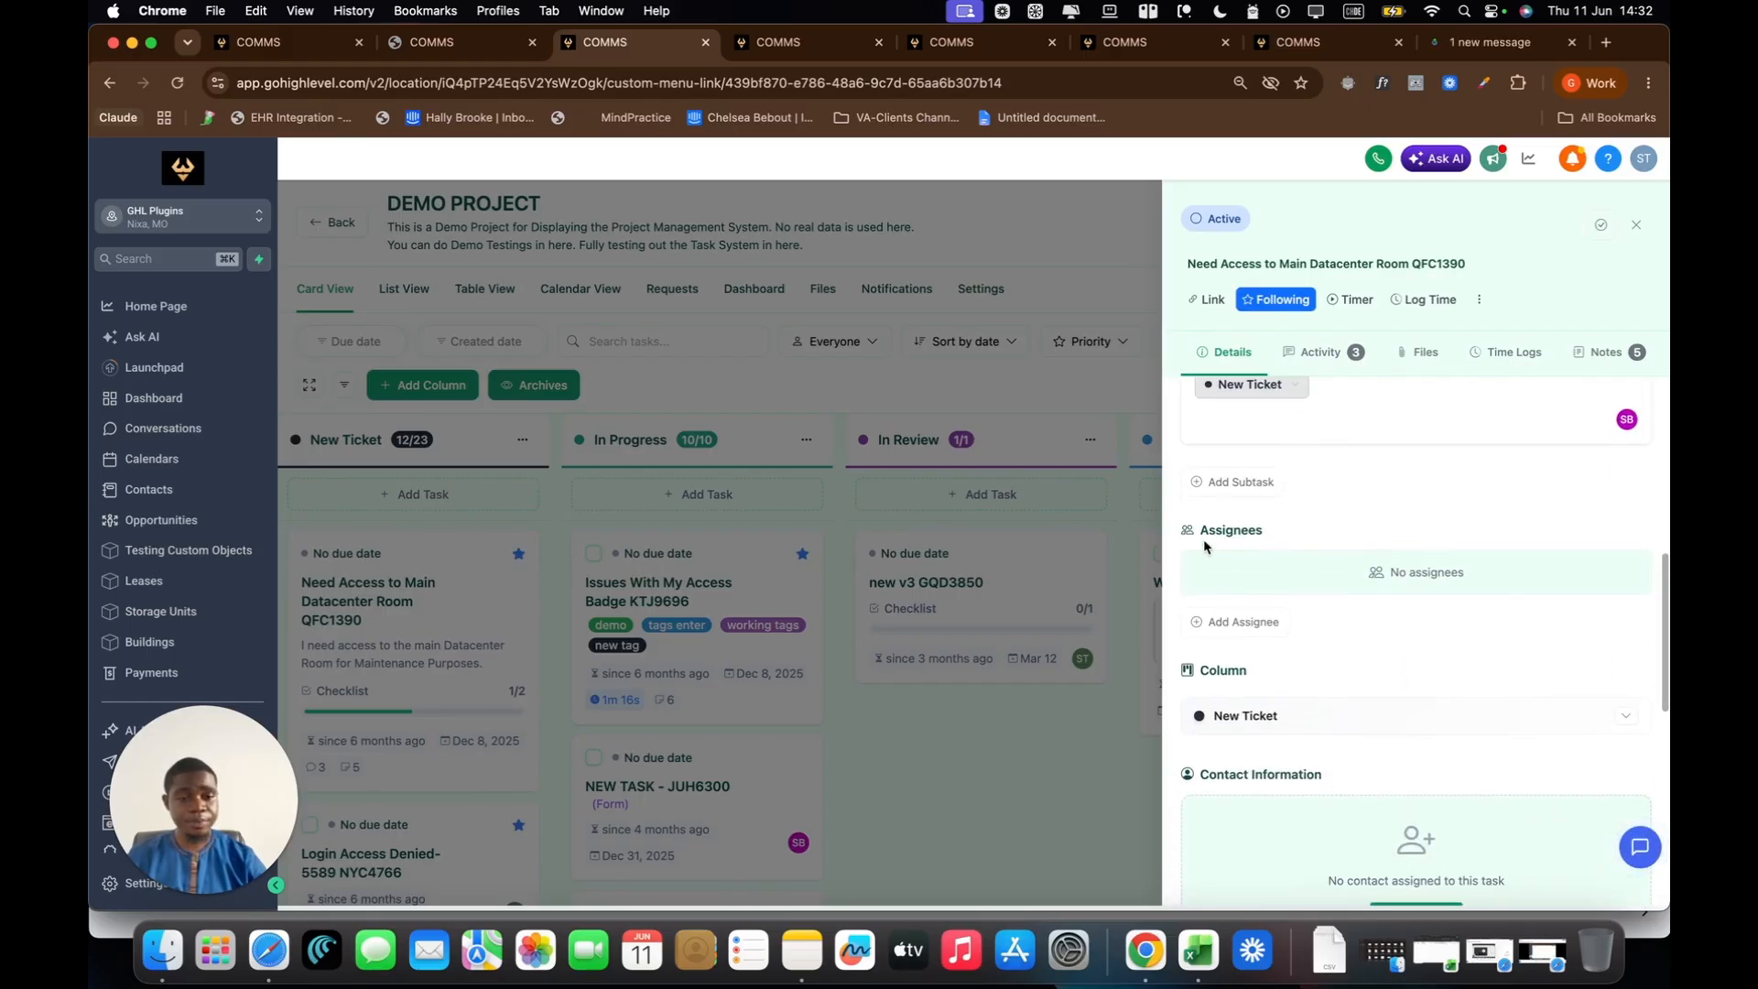
left_click(1242, 622)
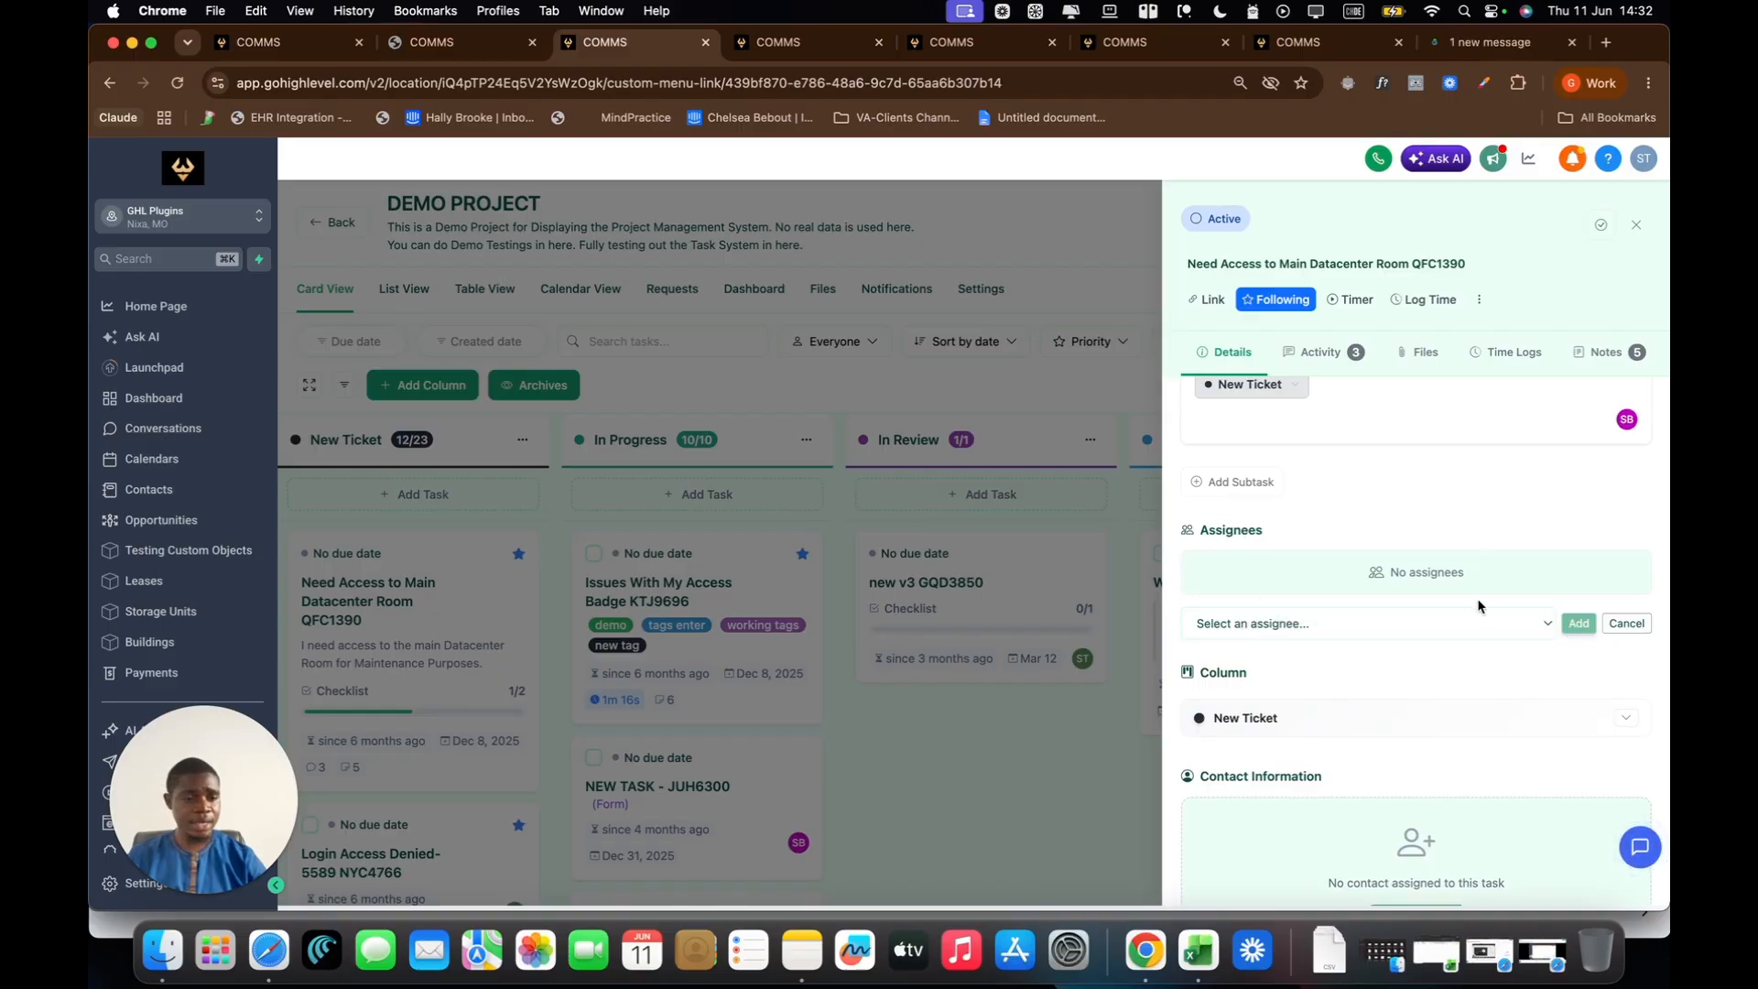
left_click(1460, 620)
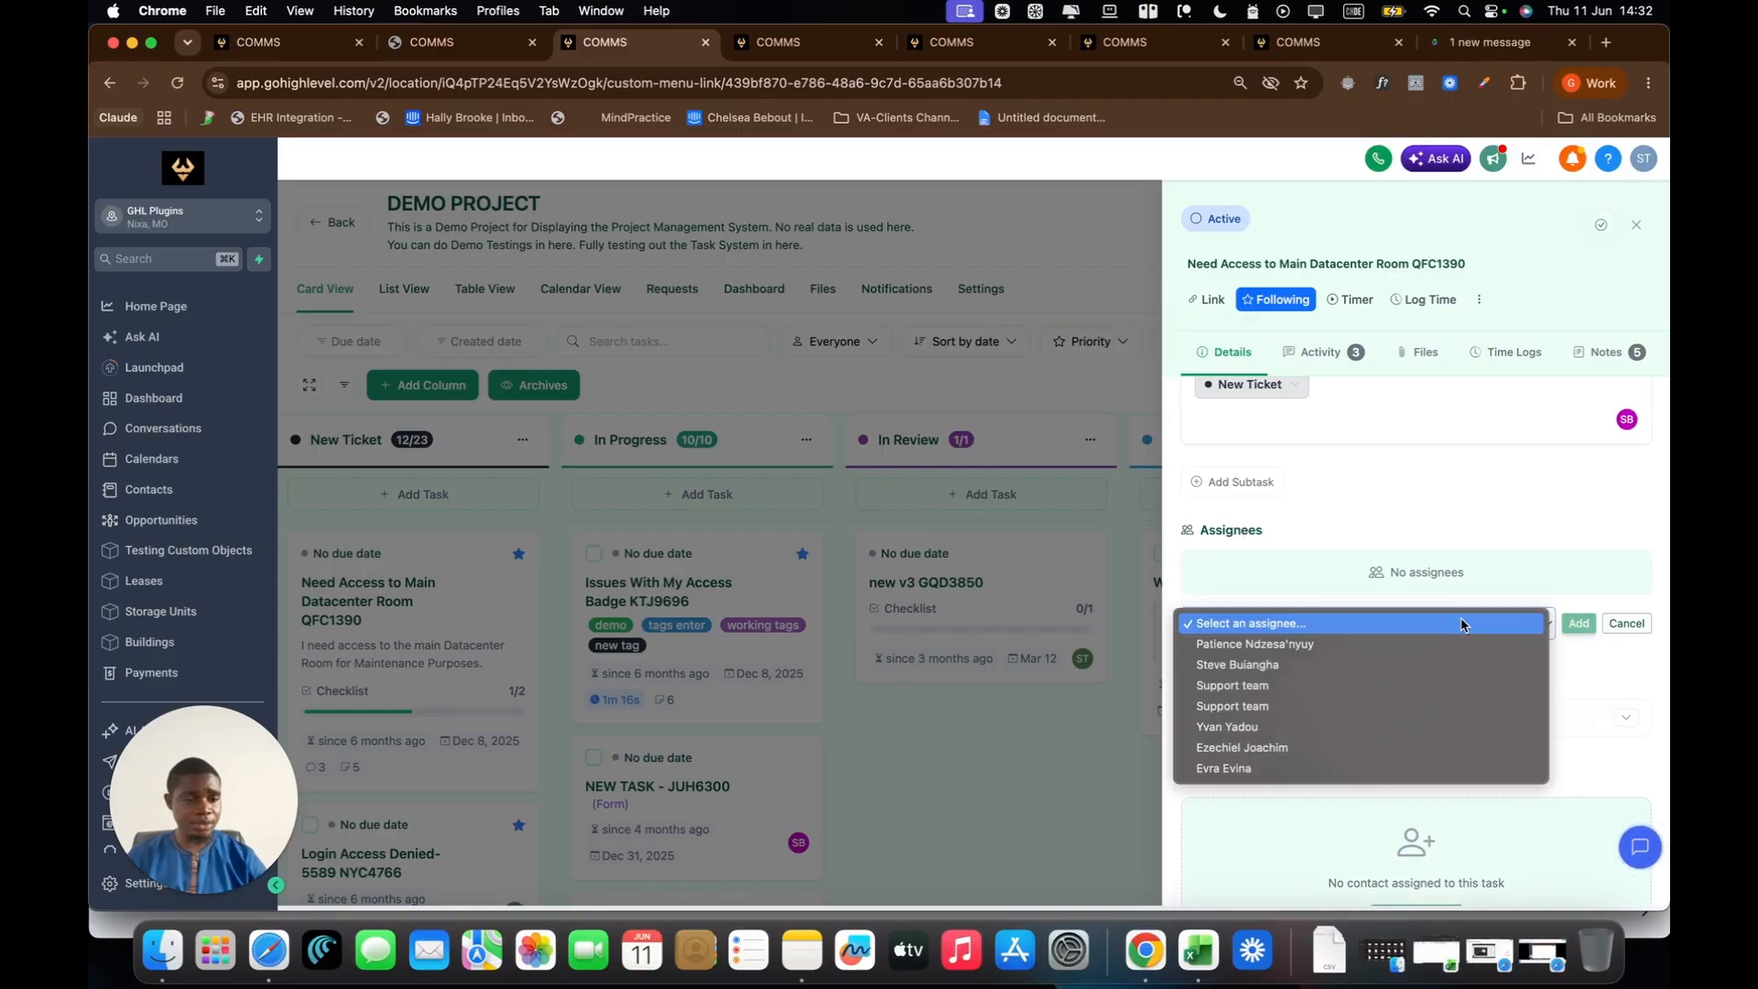
left_click(1262, 666)
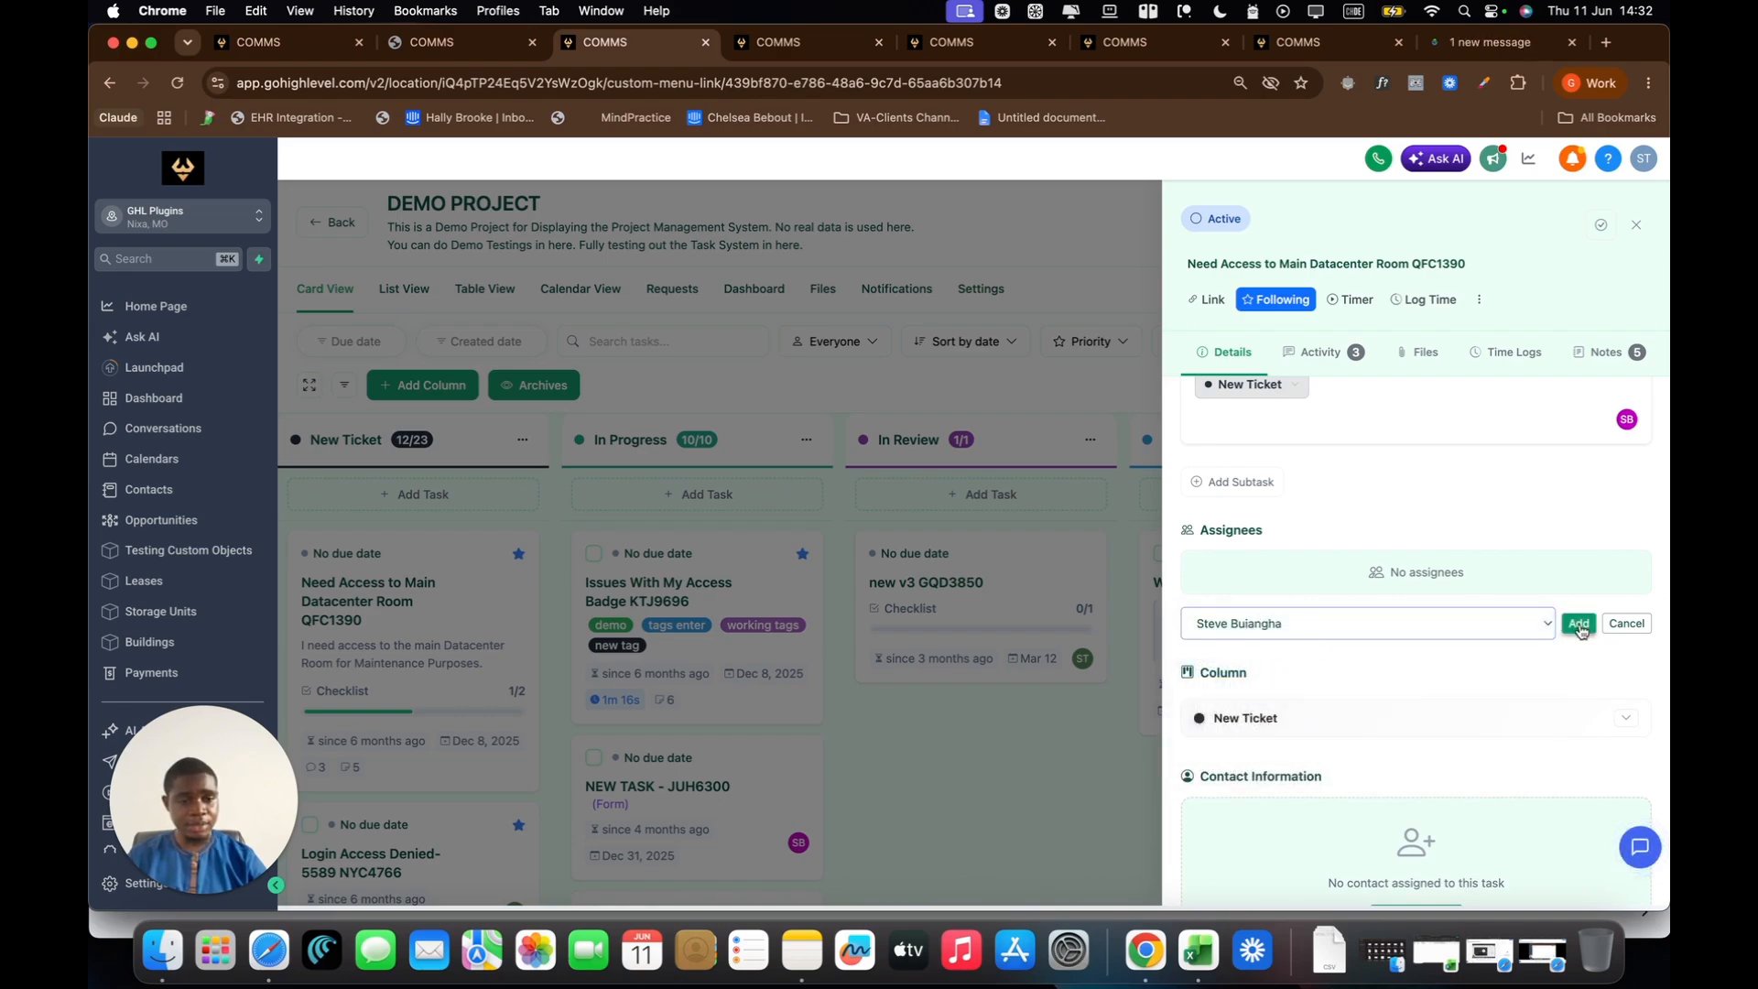
left_click(1579, 625)
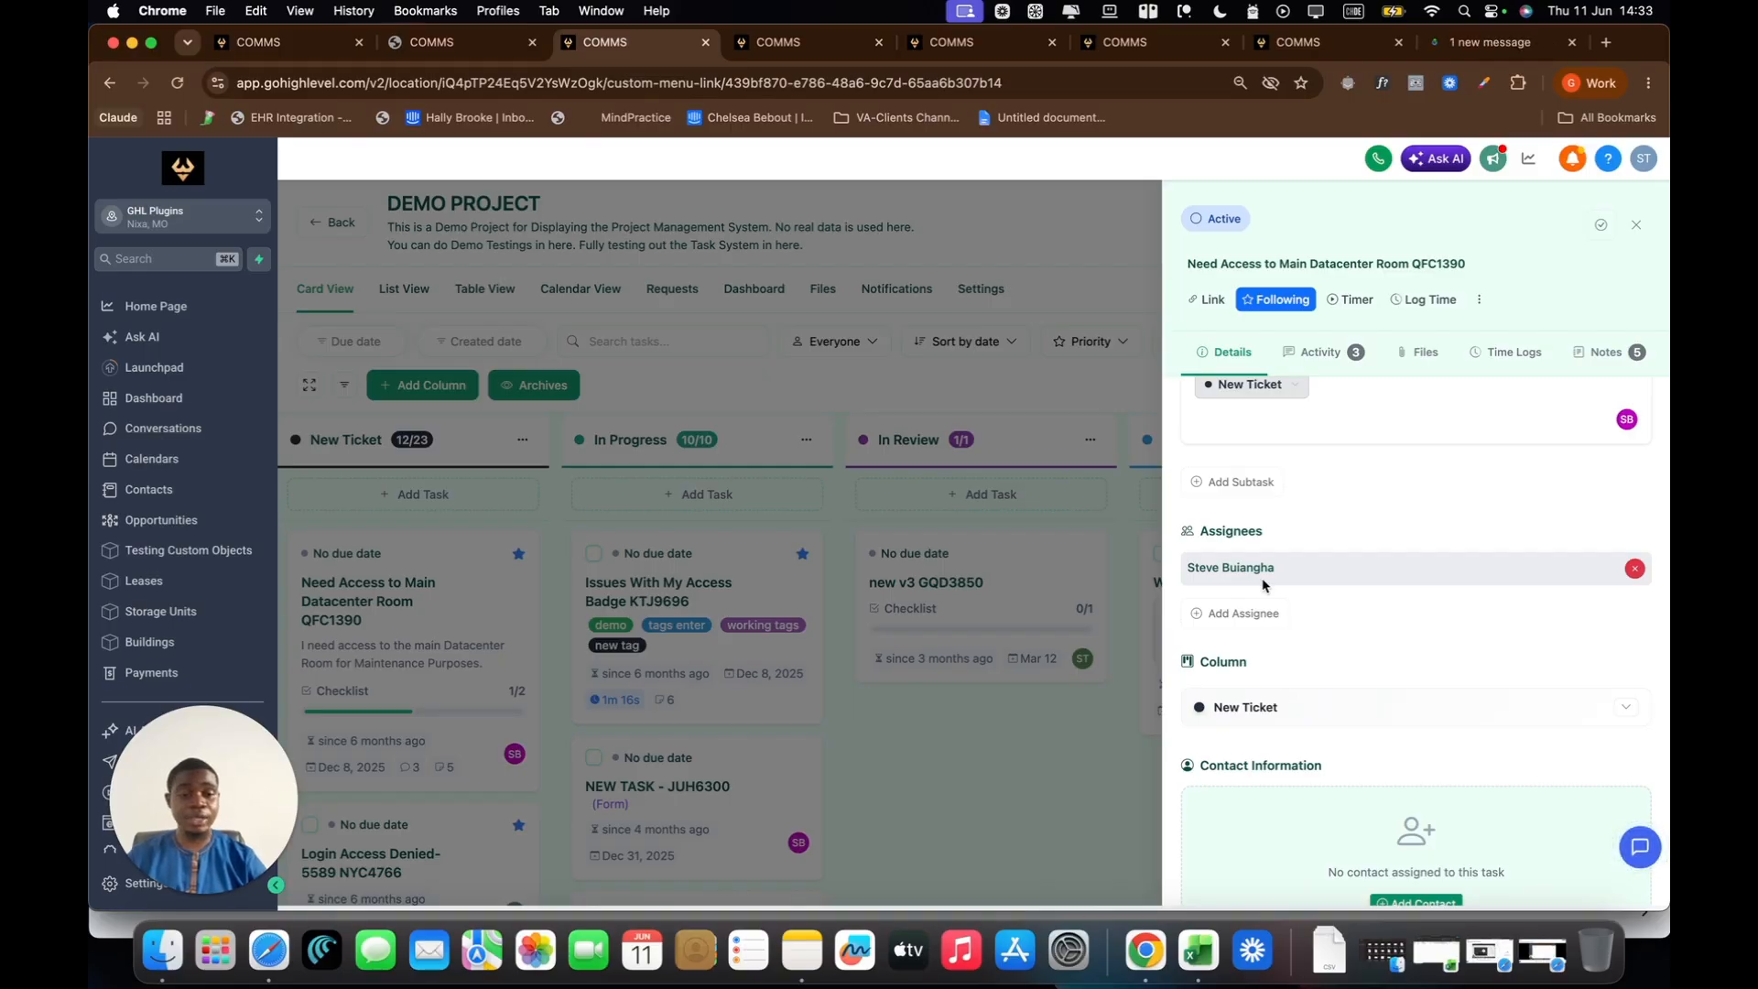
left_click(959, 727)
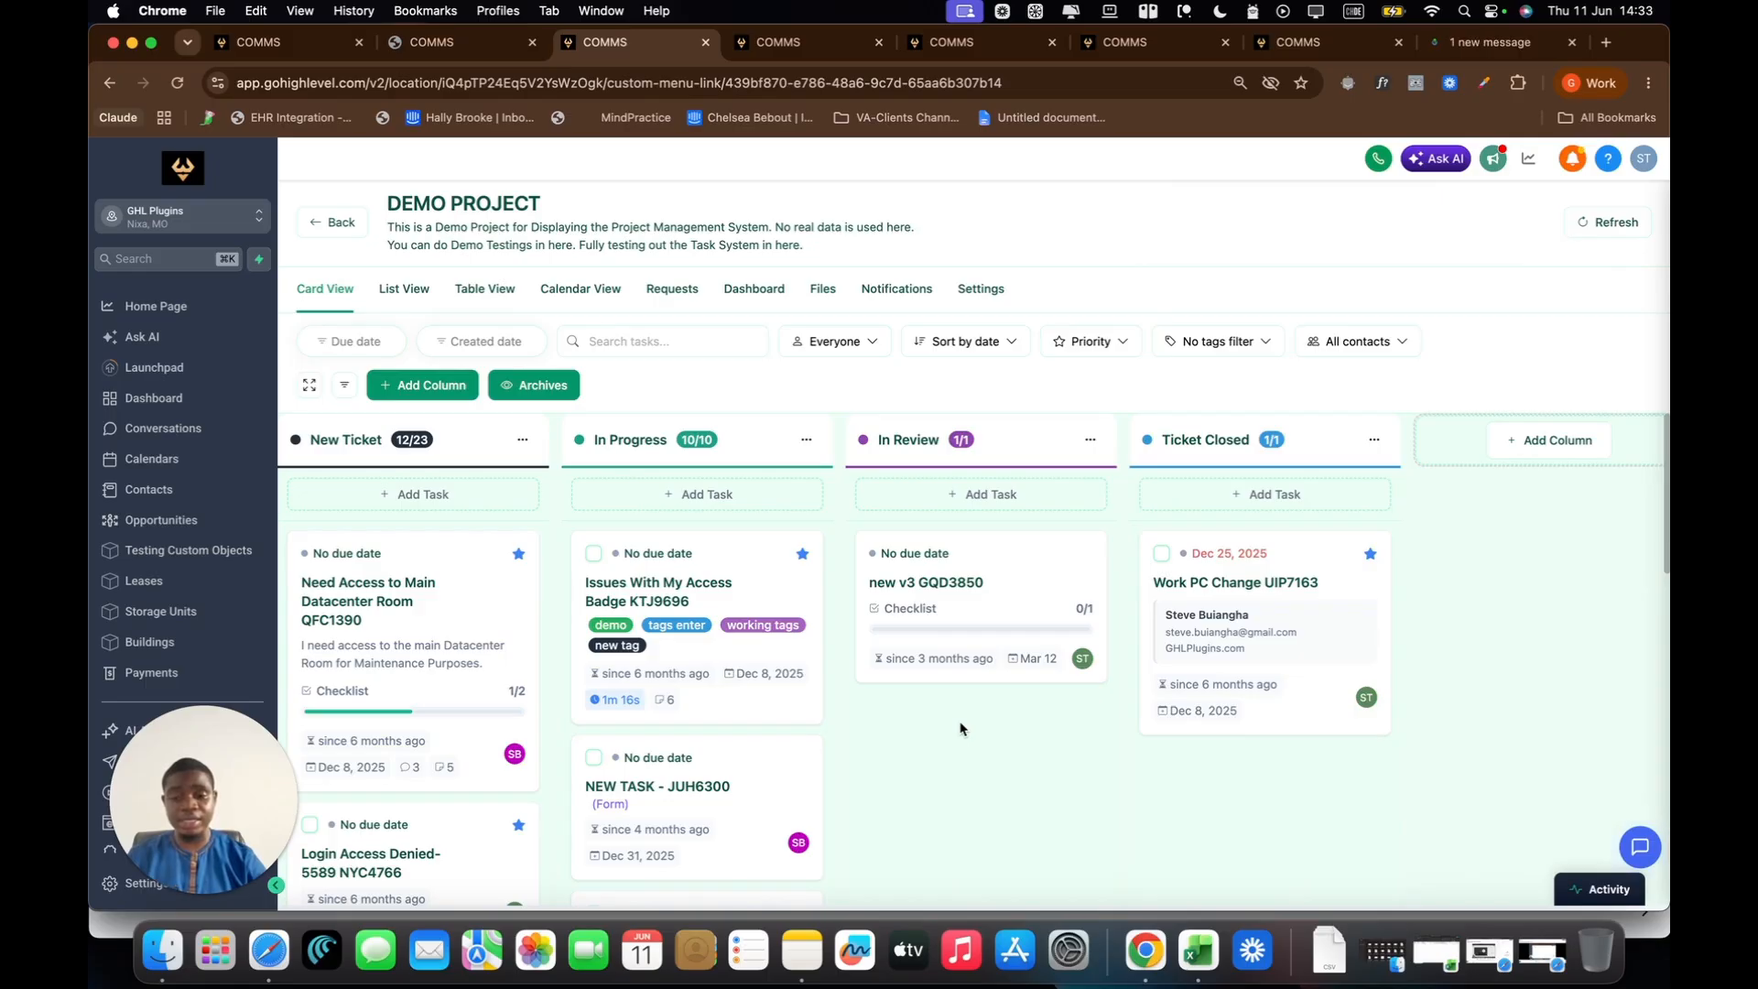
Step: Switch to Gmail, refresh the inbox and open the new "[You have been assigned]" email
left_click(112, 924)
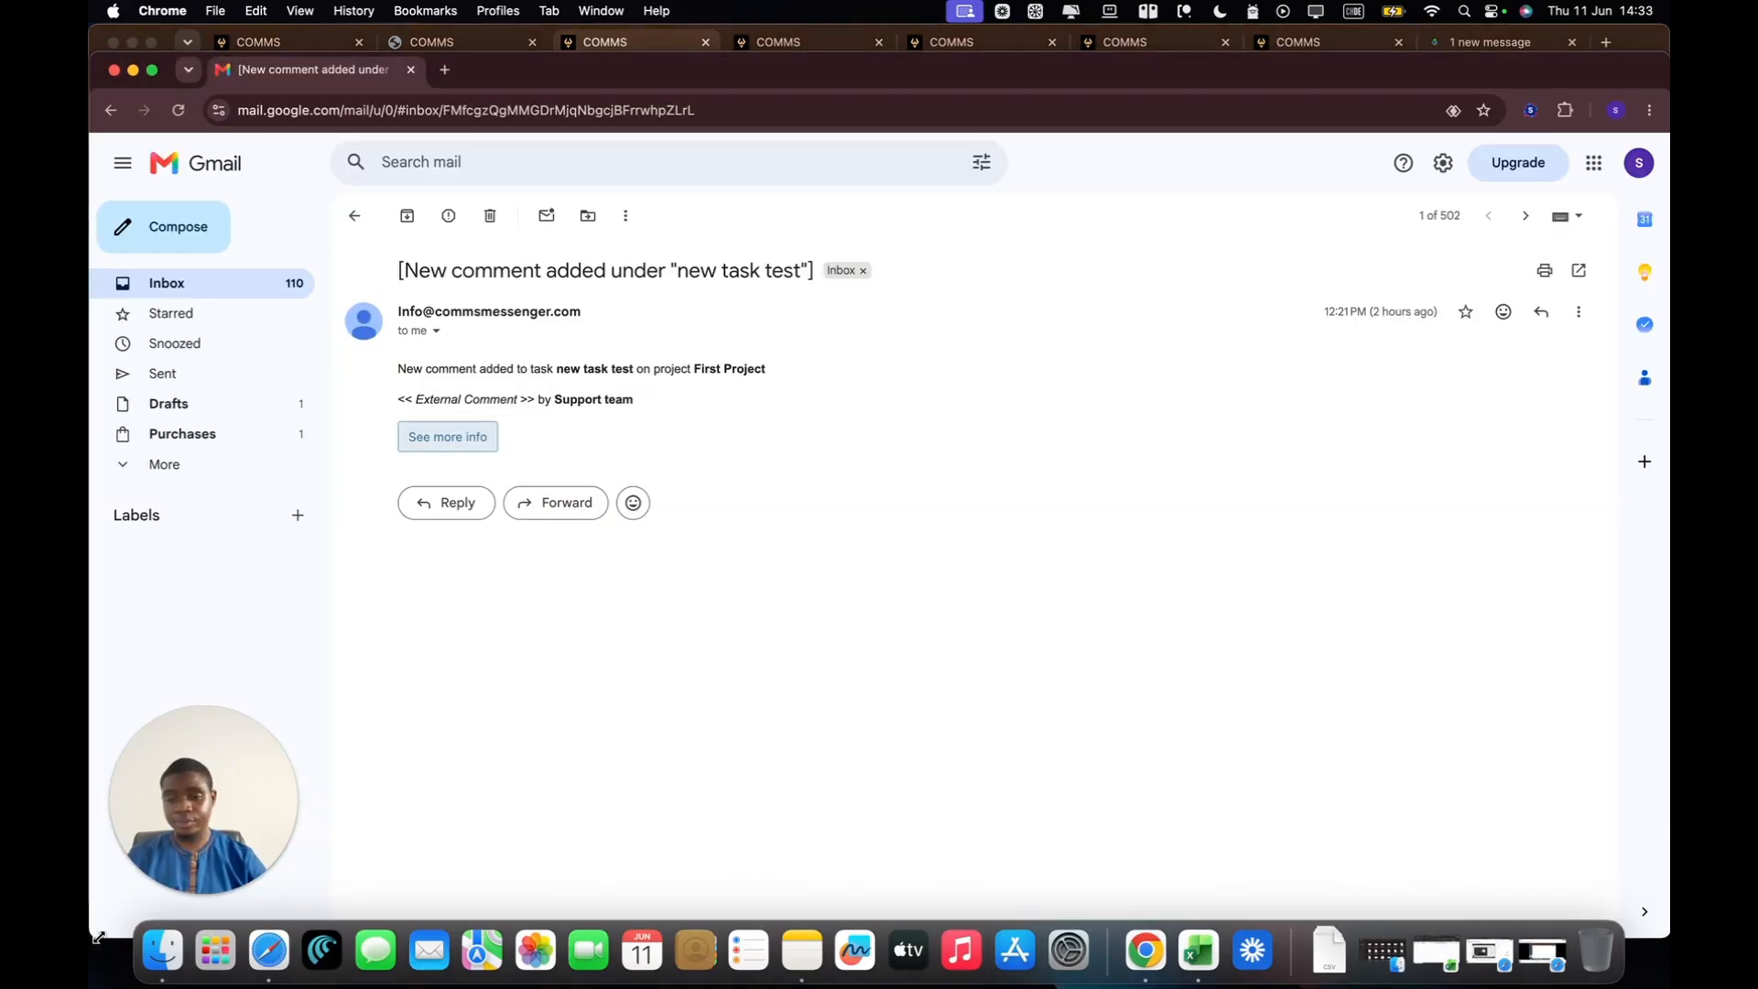
left_click(354, 217)
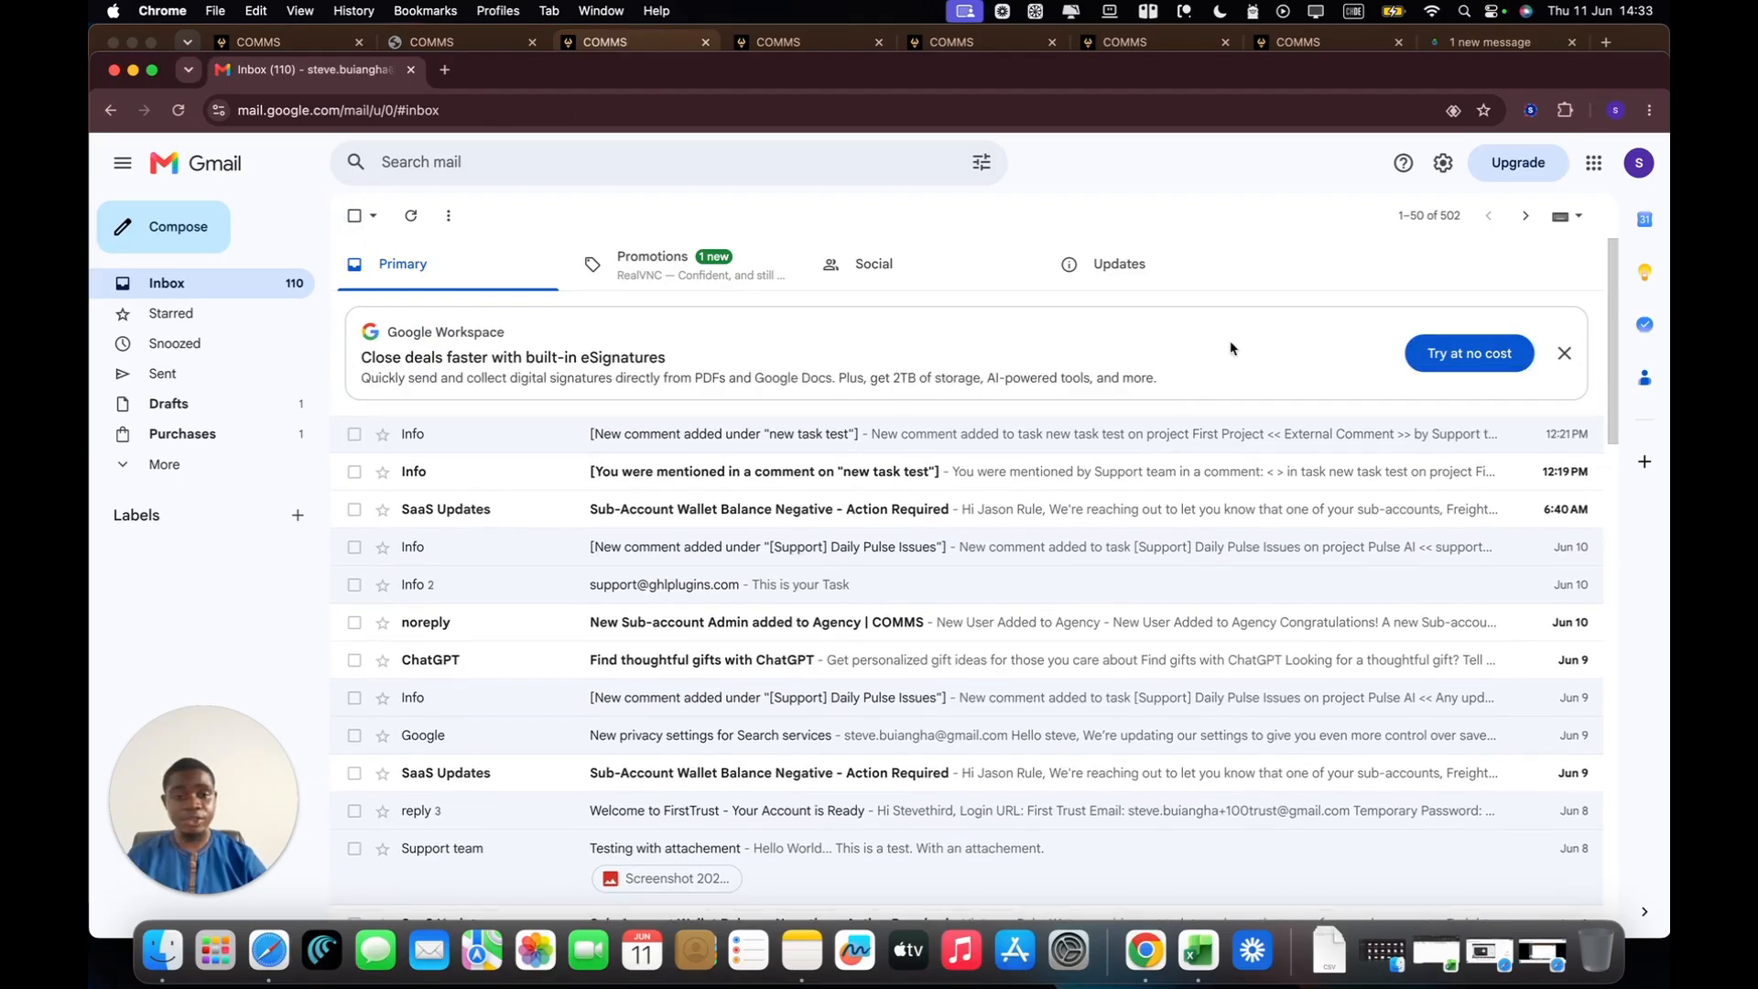
left_click(416, 227)
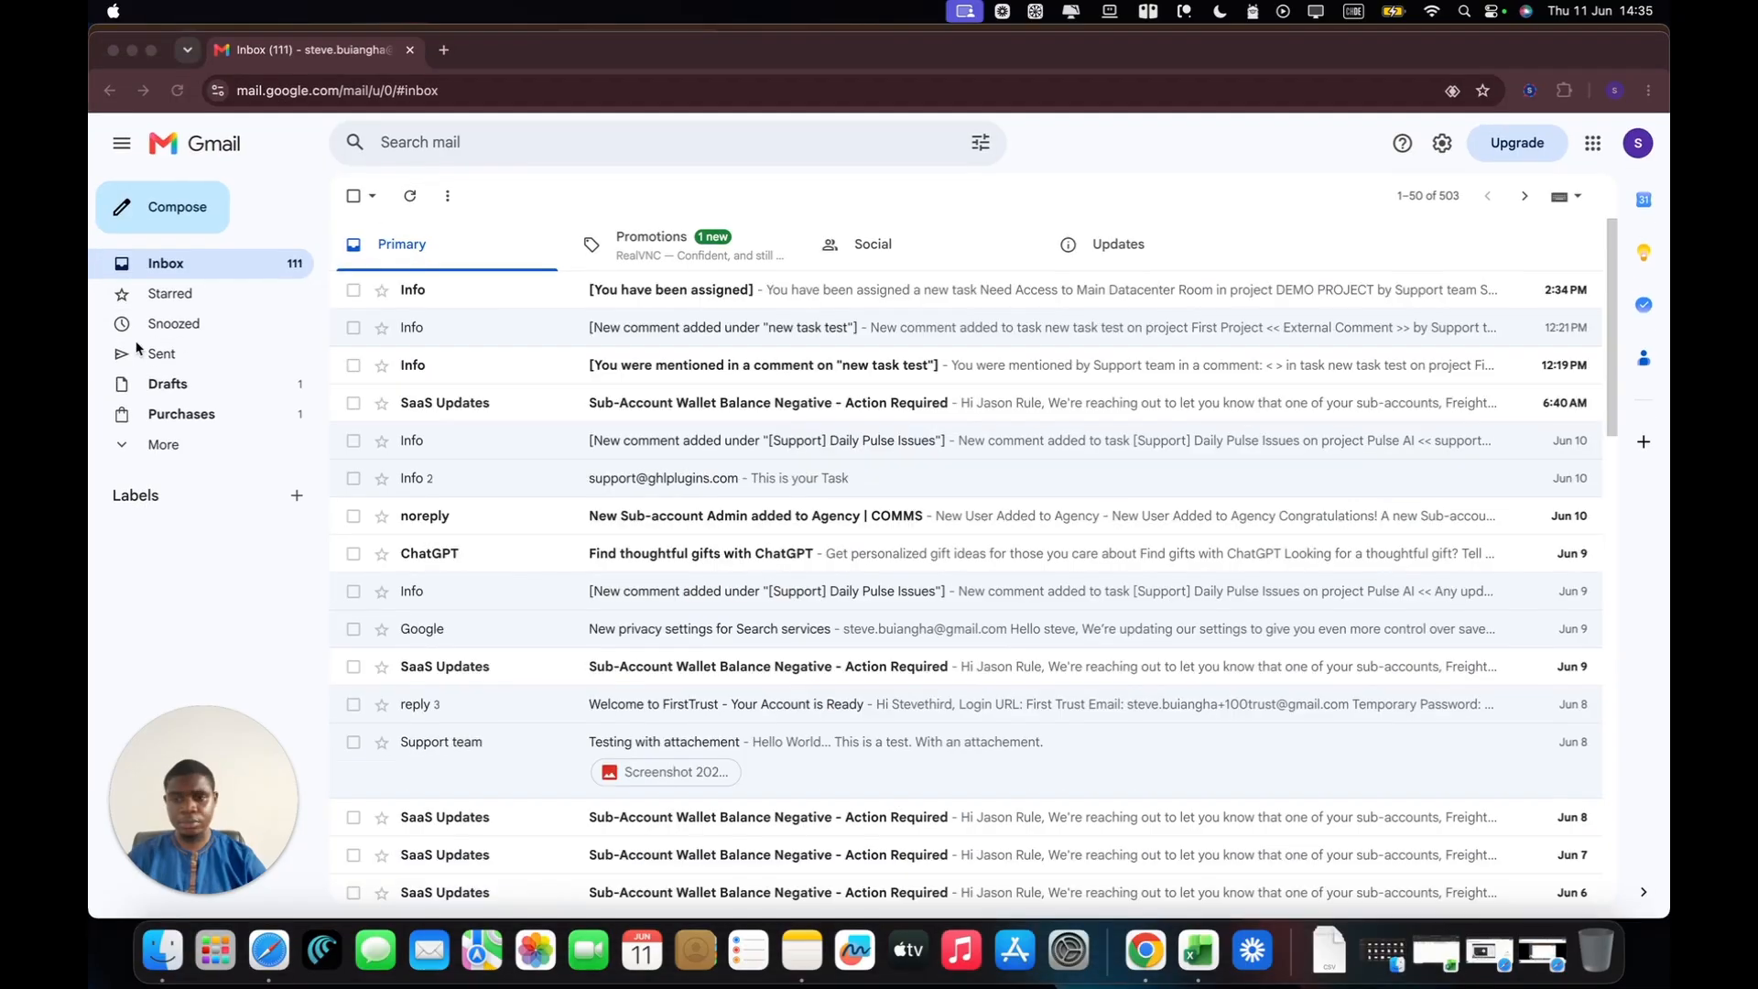
left_click(409, 195)
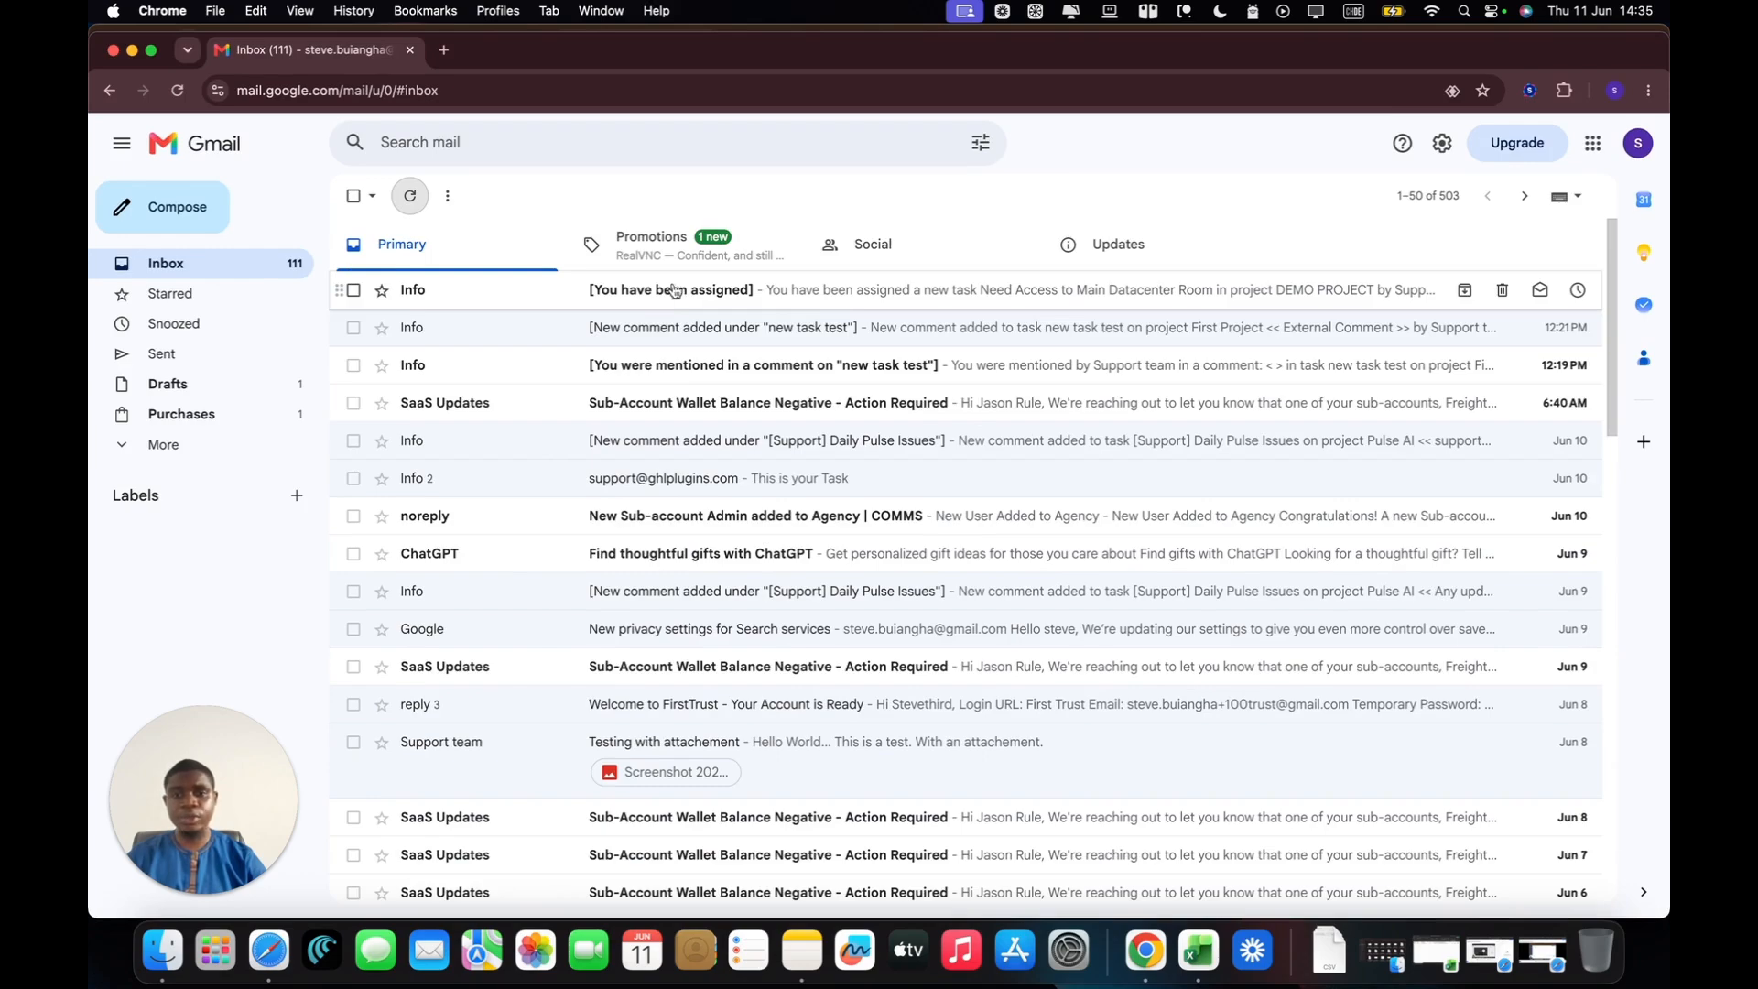
left_click(591, 291)
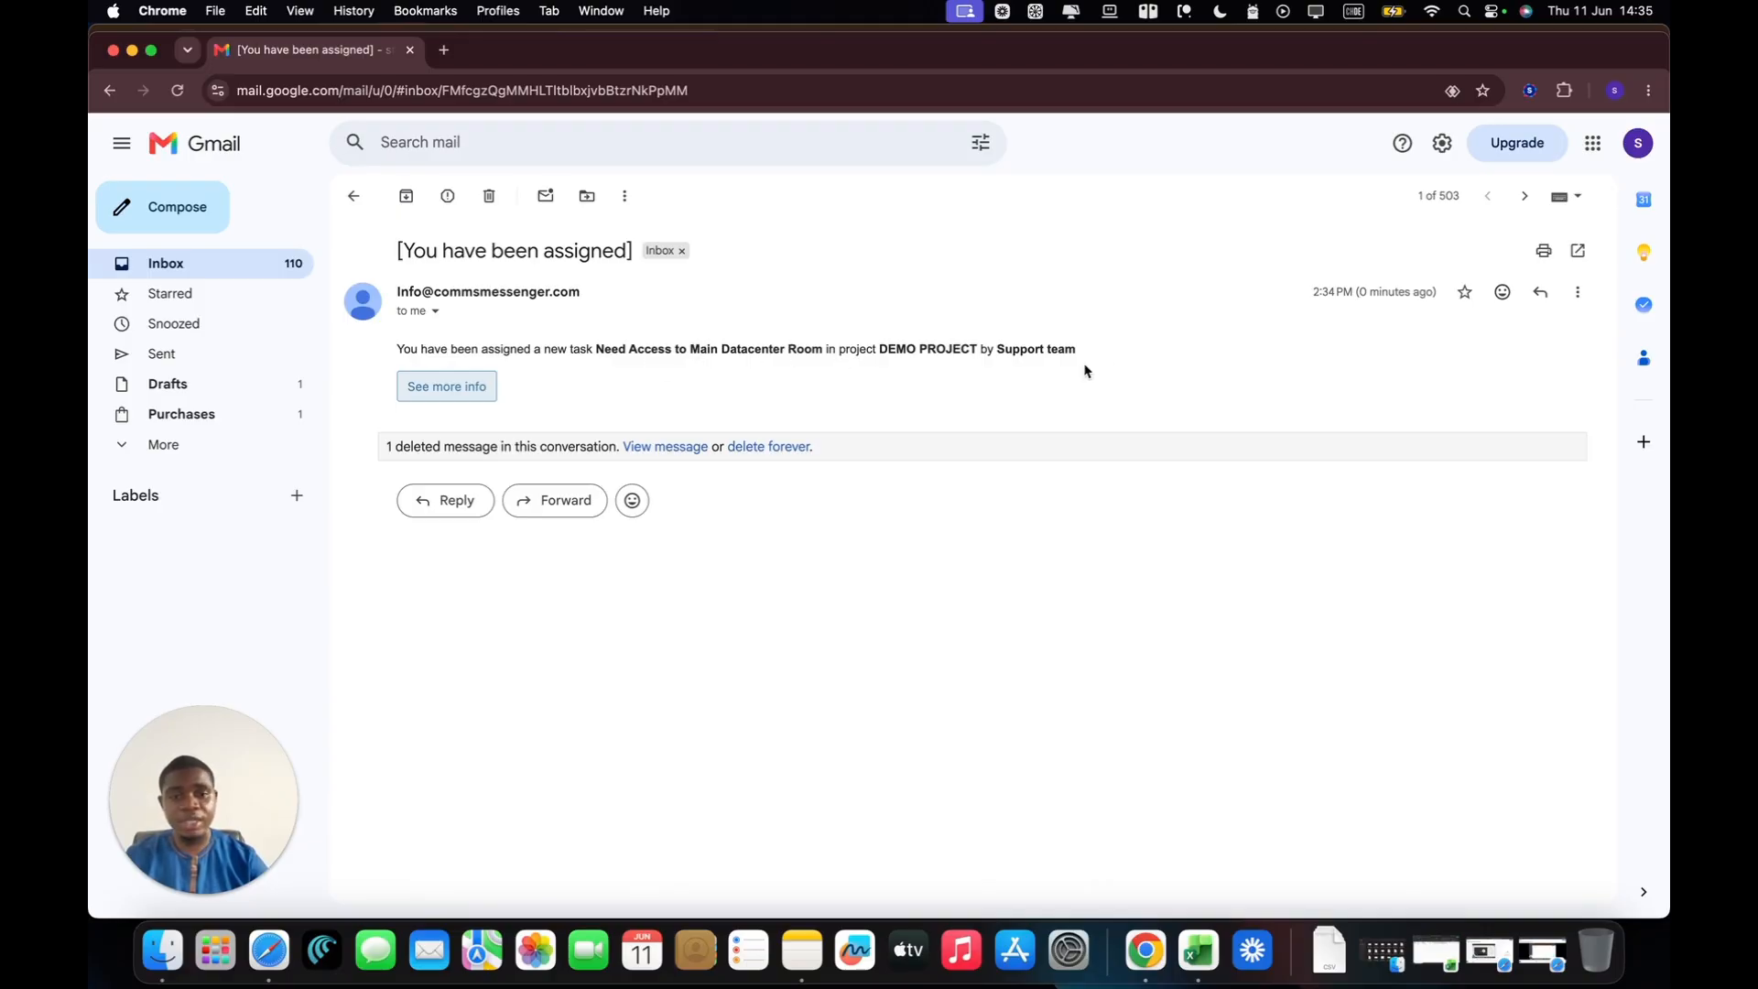
Step: Examine the assignment sentence in the email body, then move the mail window down to uncover the project window behind it
left_click_drag(1115, 353, 409, 351)
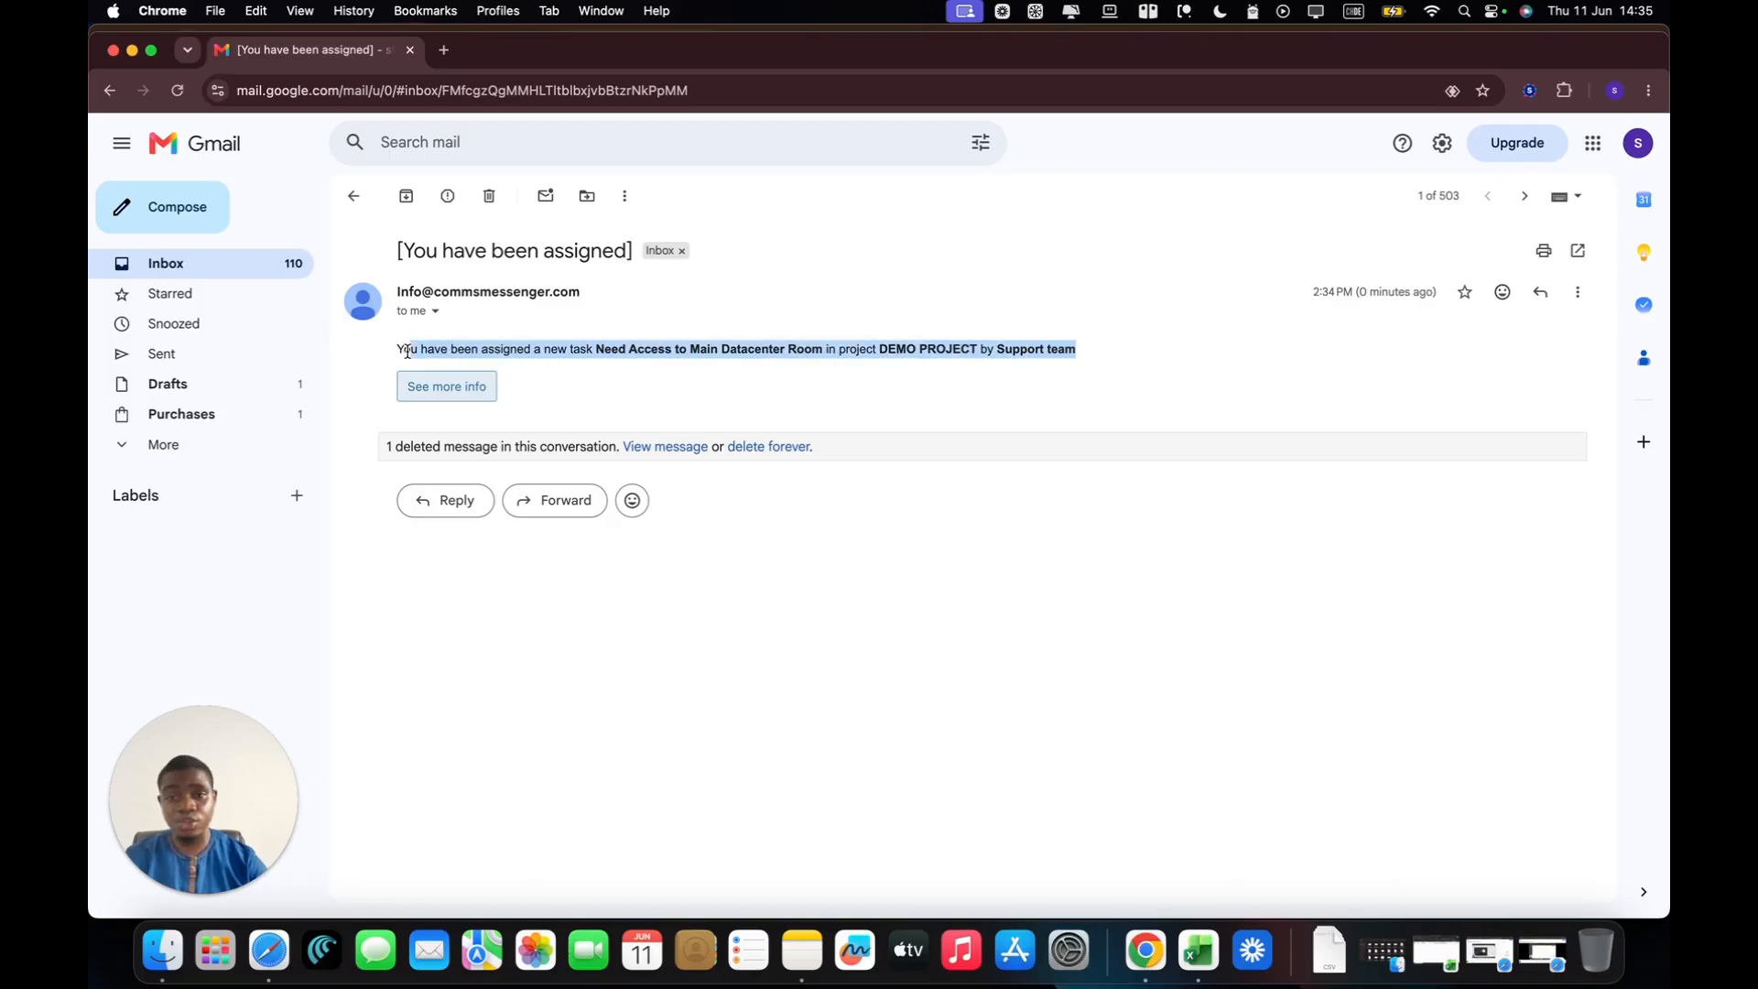
left_click(408, 352)
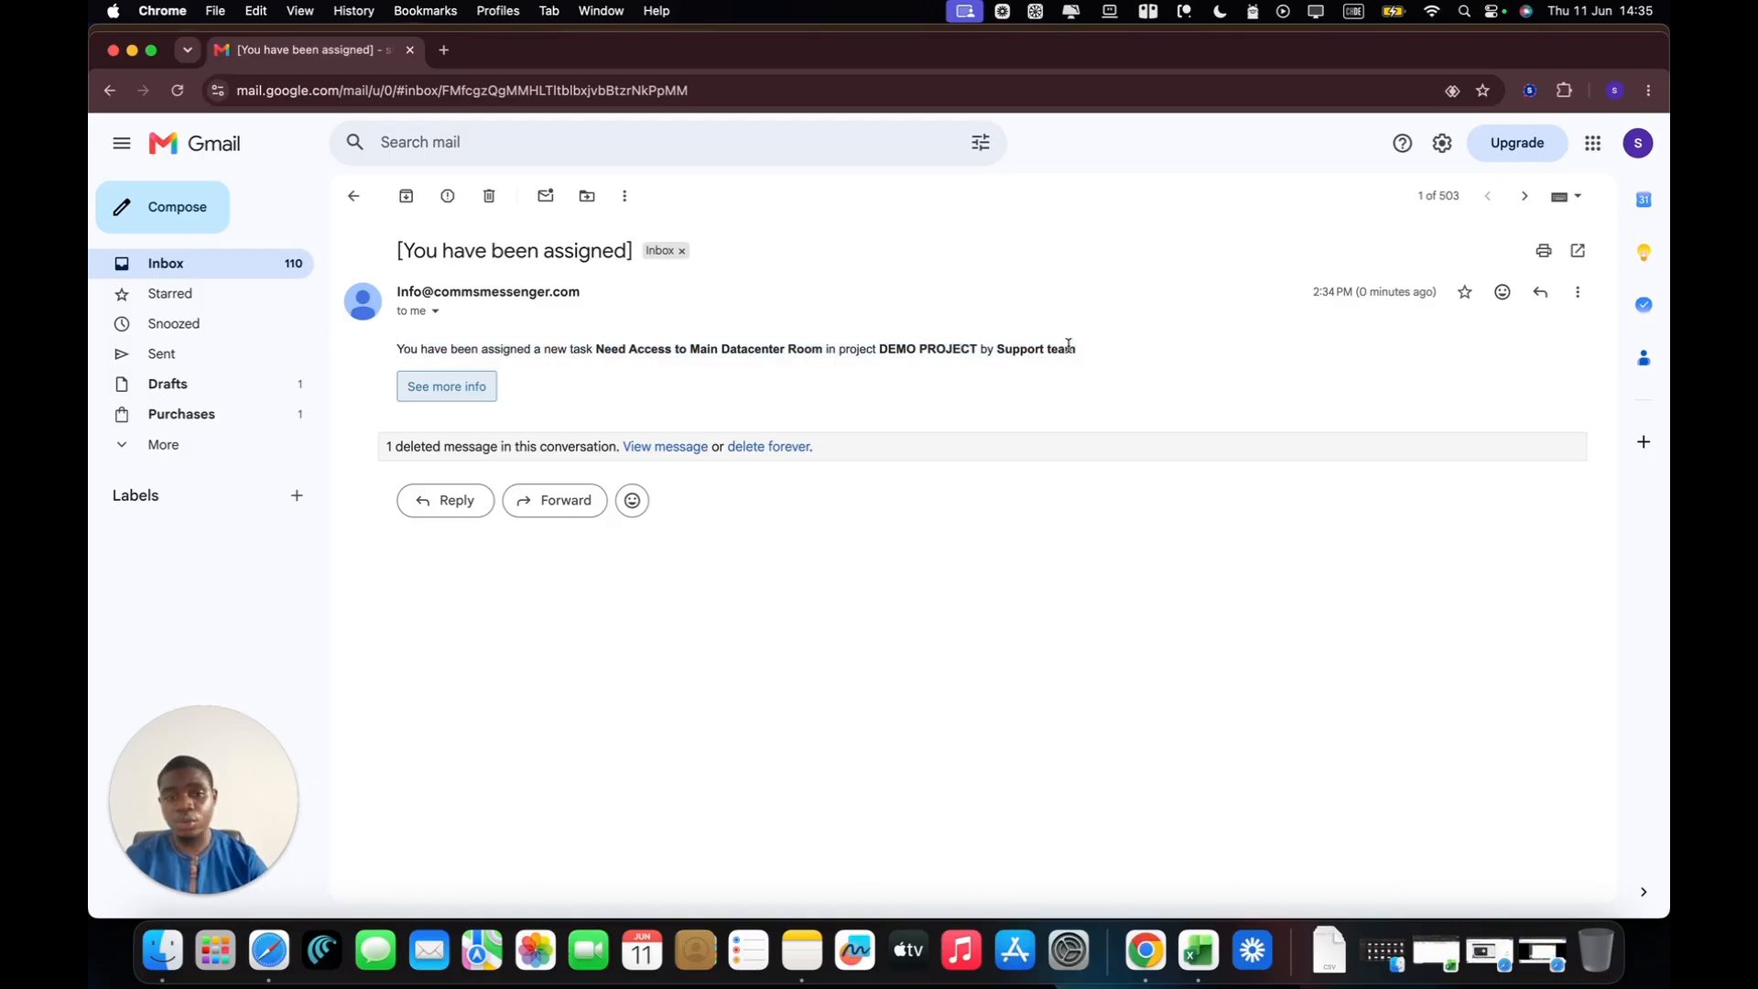
left_click_drag(1069, 352, 424, 355)
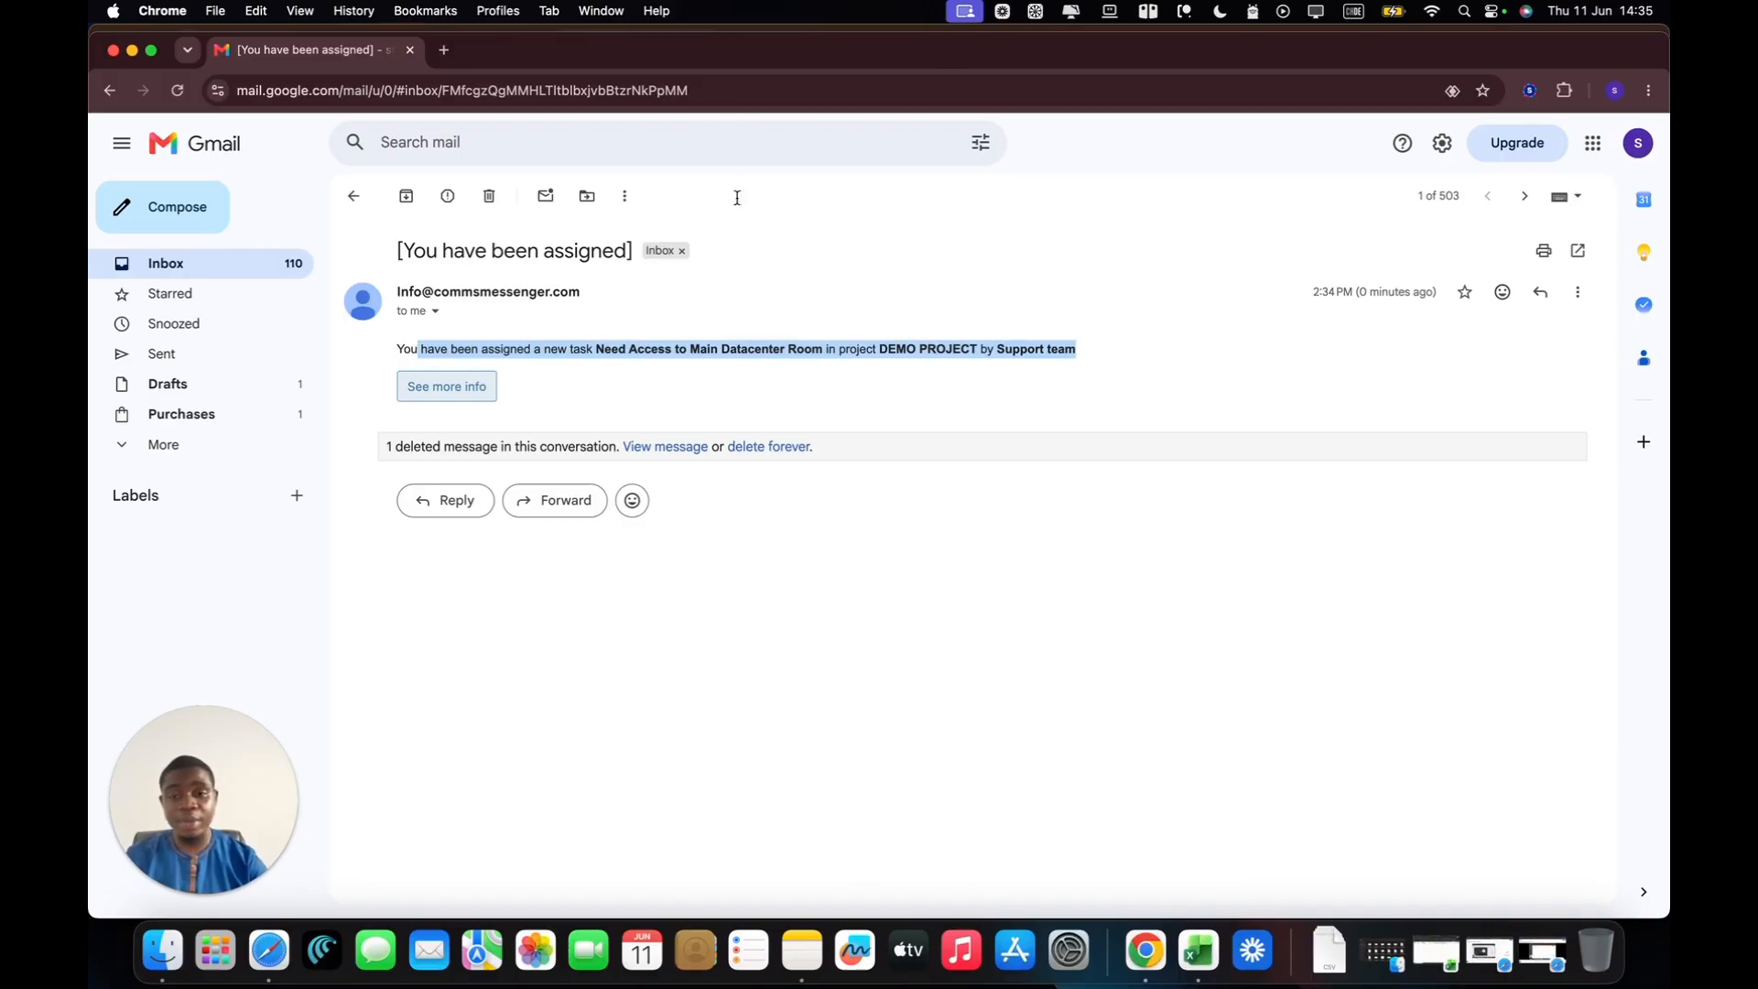
left_click(636, 345)
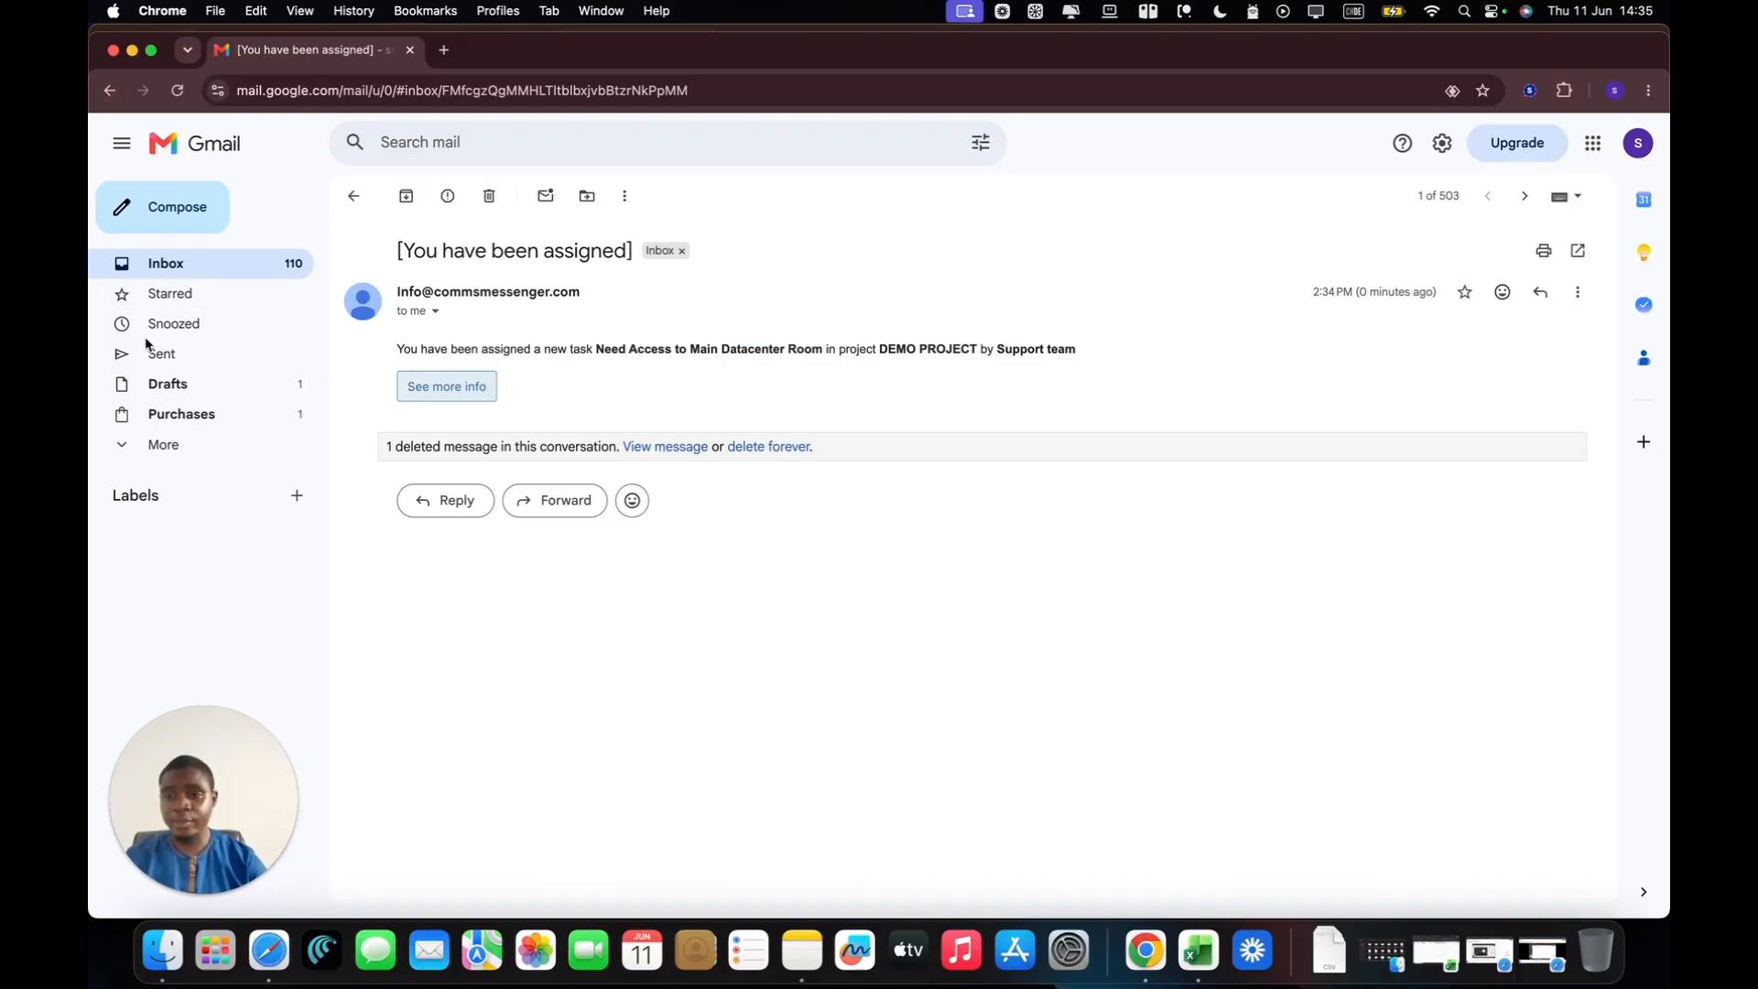
left_click_drag(784, 49, 780, 163)
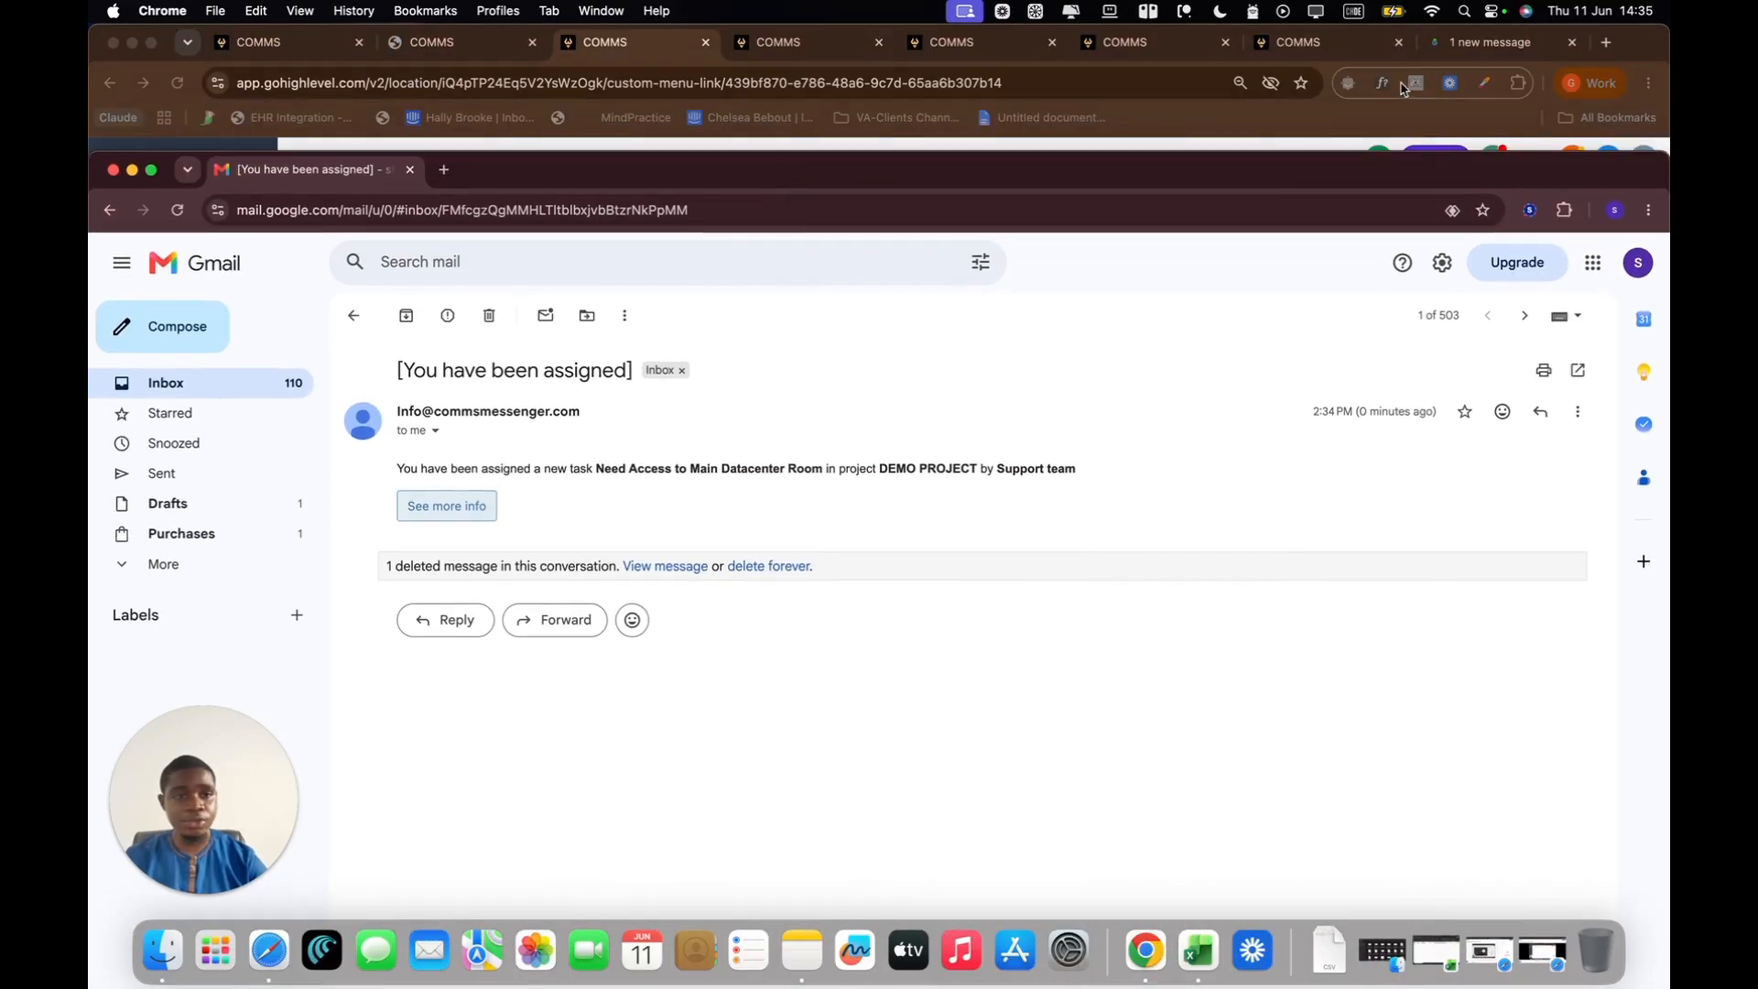
Step: Switch back to the project window, open the email templates in DEMO PROJECT's settings and start a new template
left_click(1324, 130)
left_click(1063, 390)
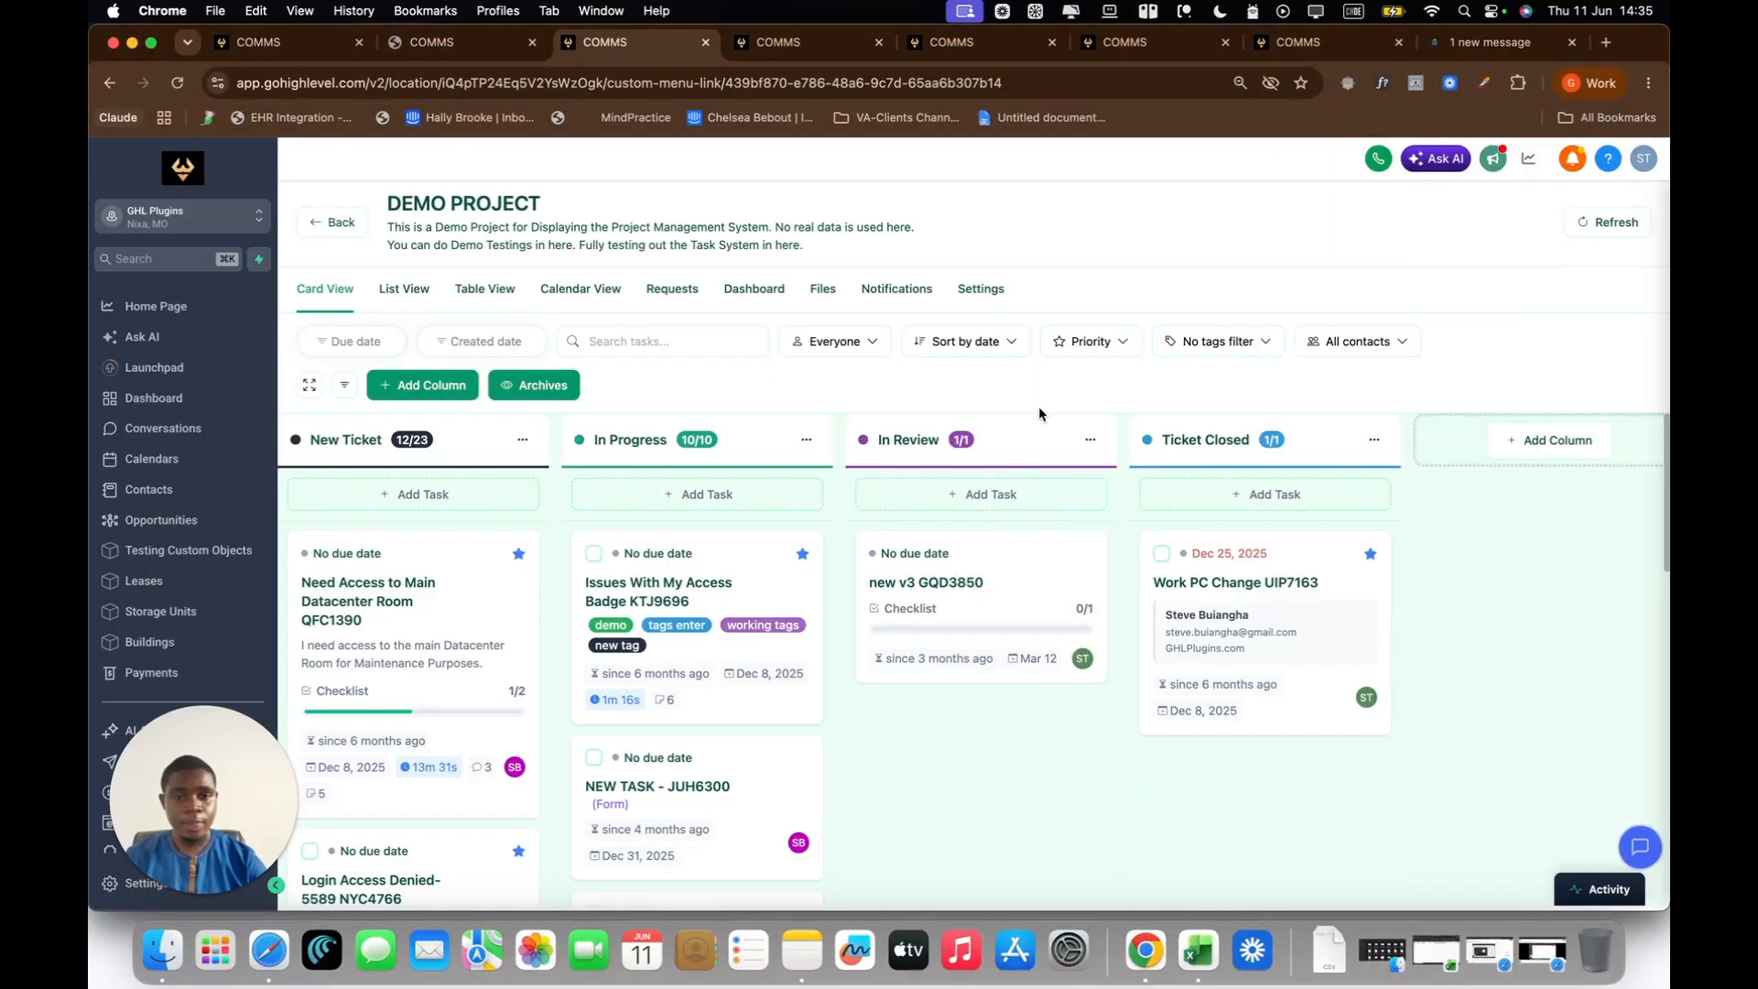
left_click(980, 295)
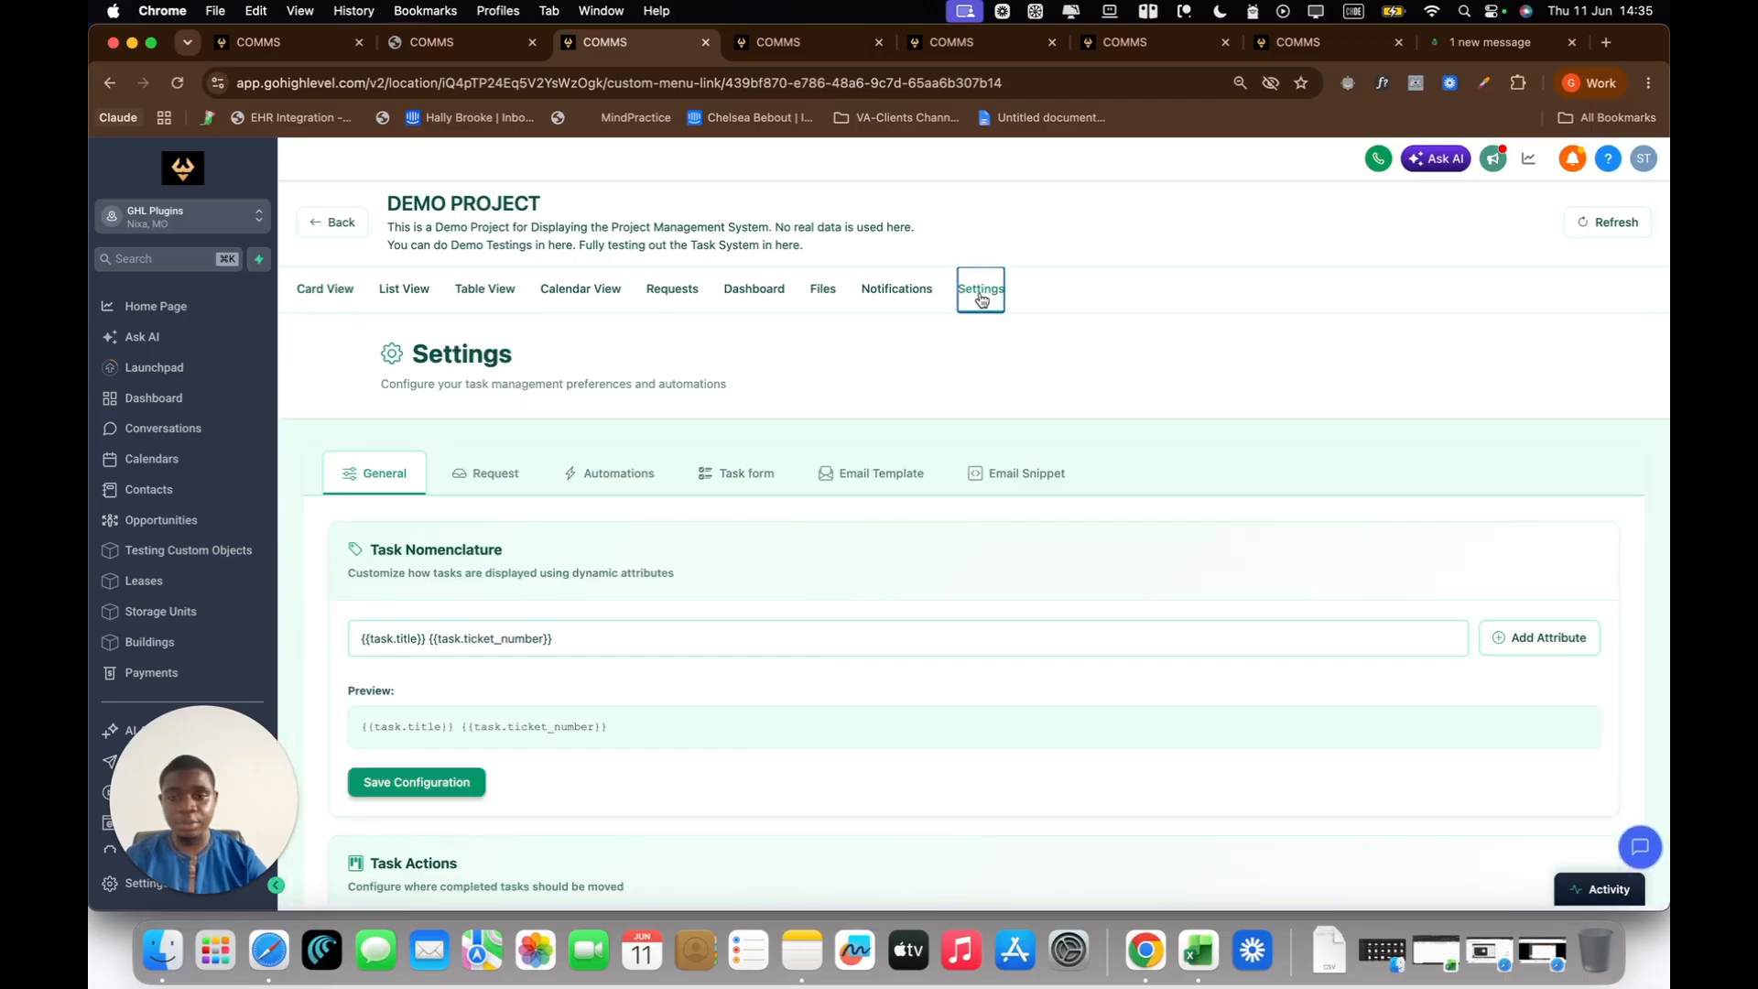
left_click(862, 485)
scroll(1180, 385, "down", 3)
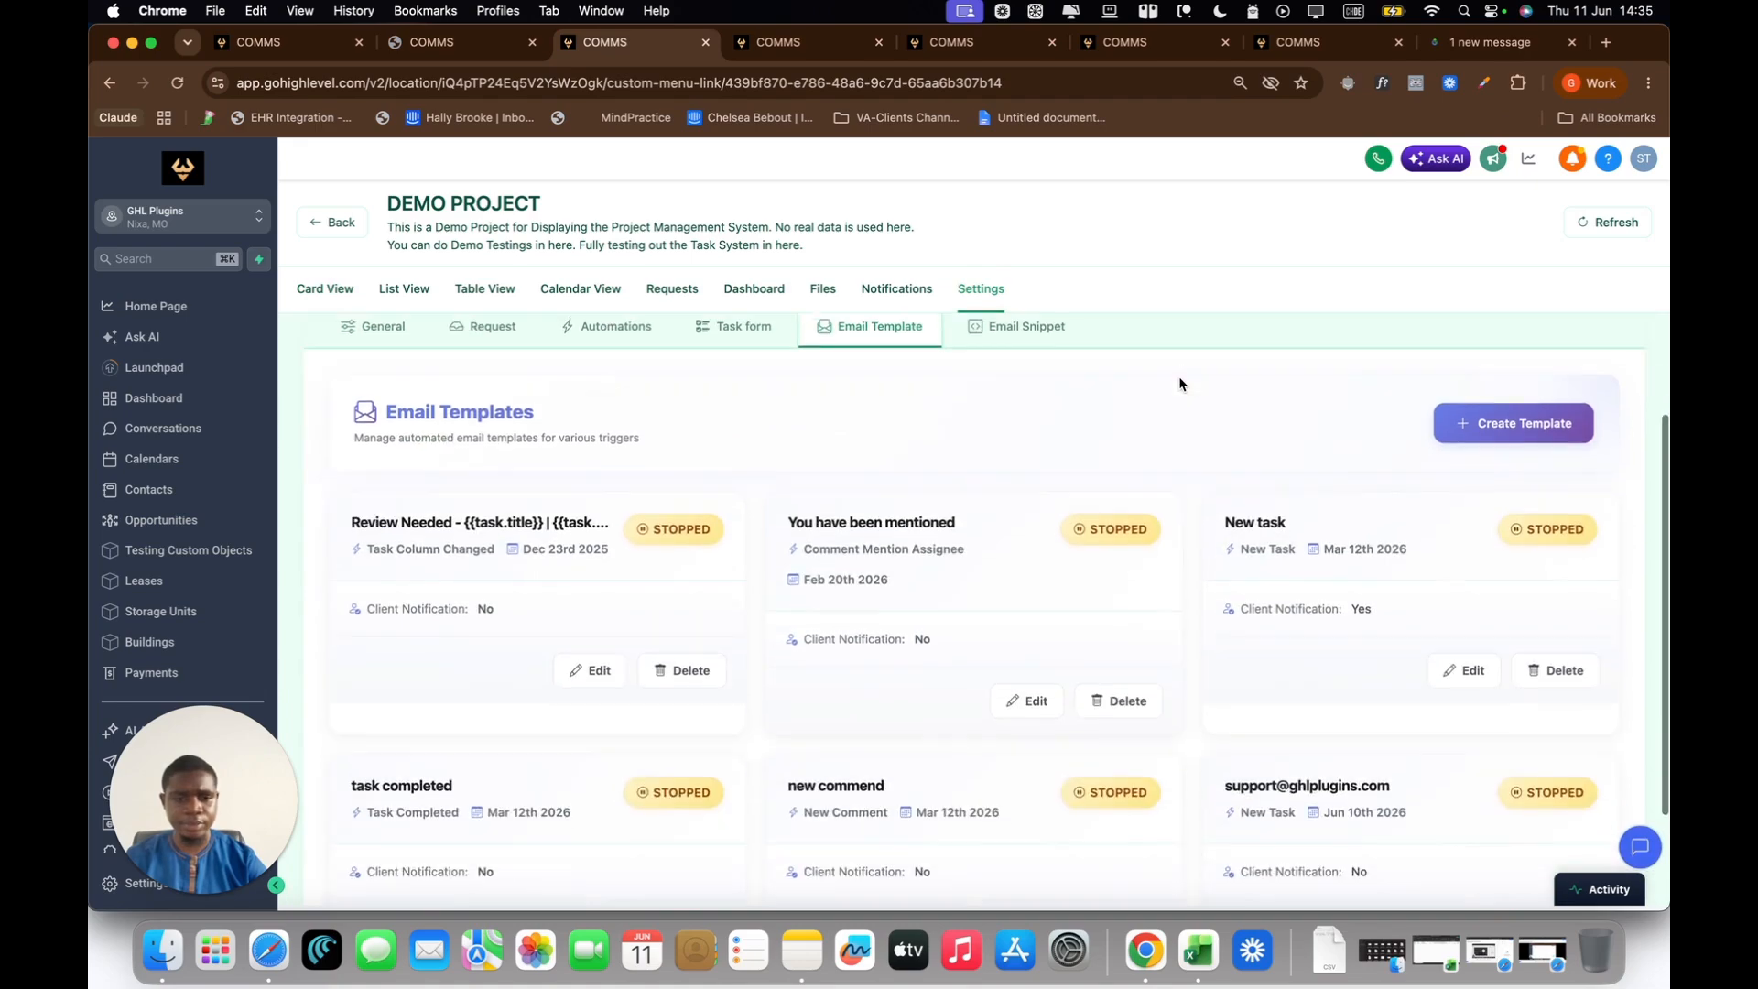
scroll(1180, 385, "up", 2)
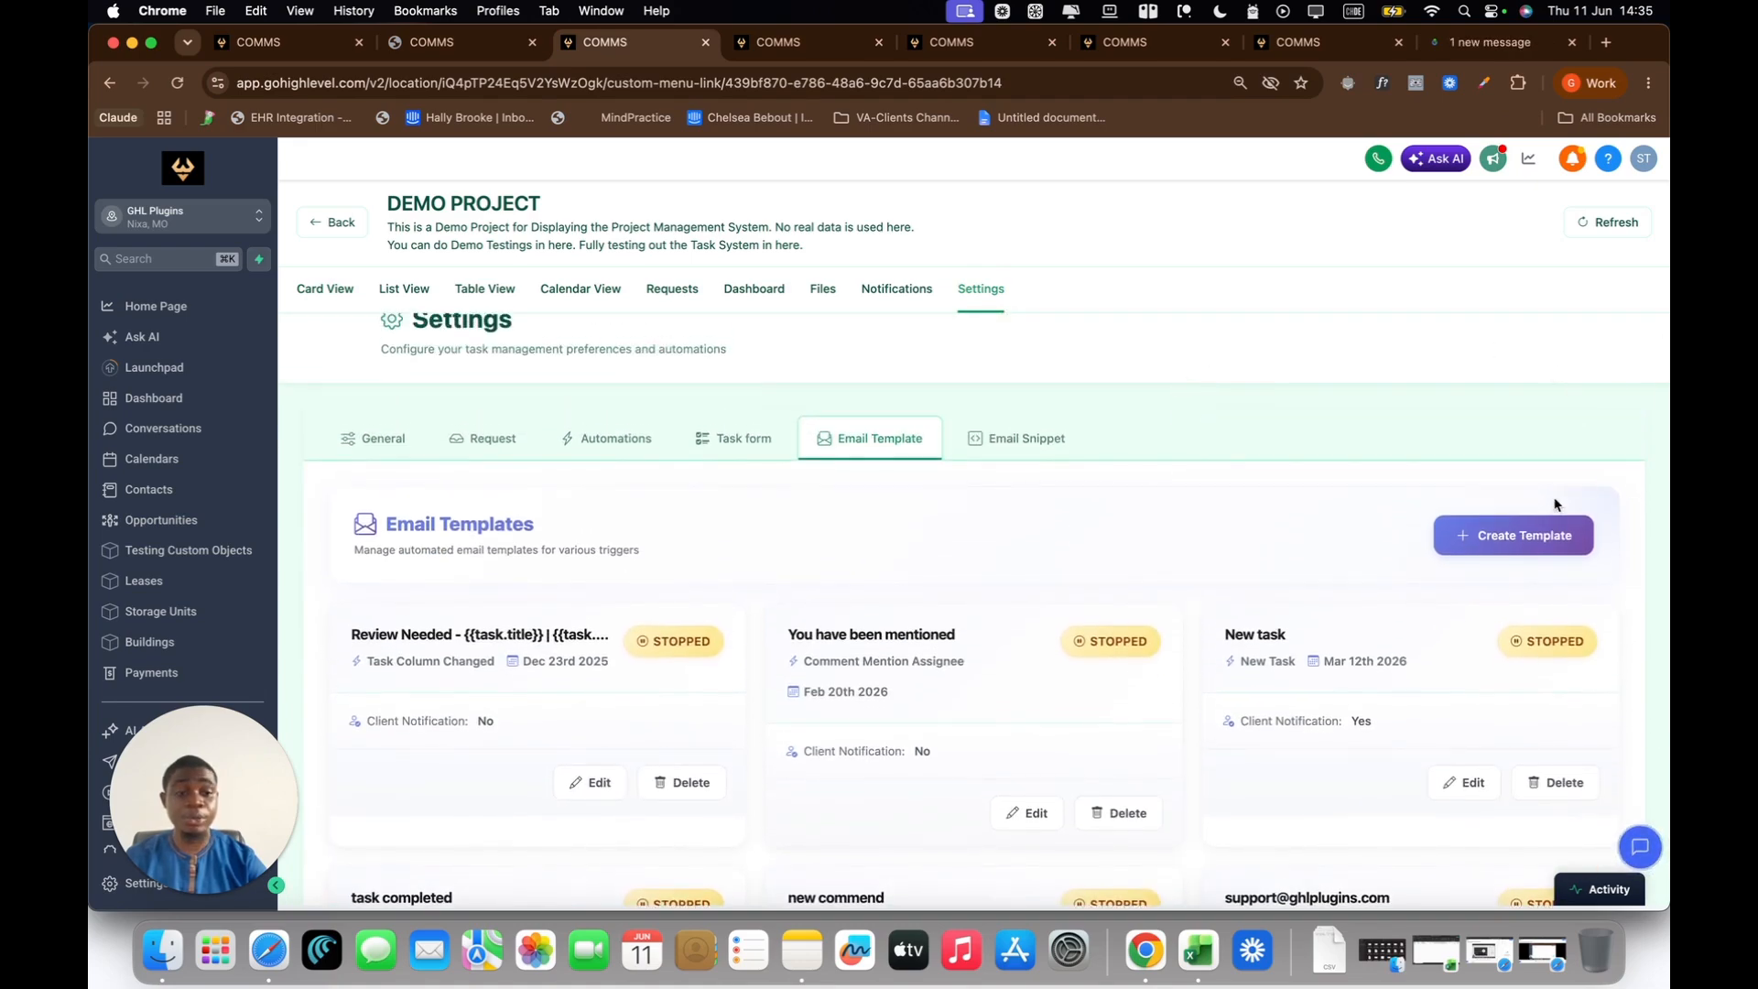
left_click(1502, 537)
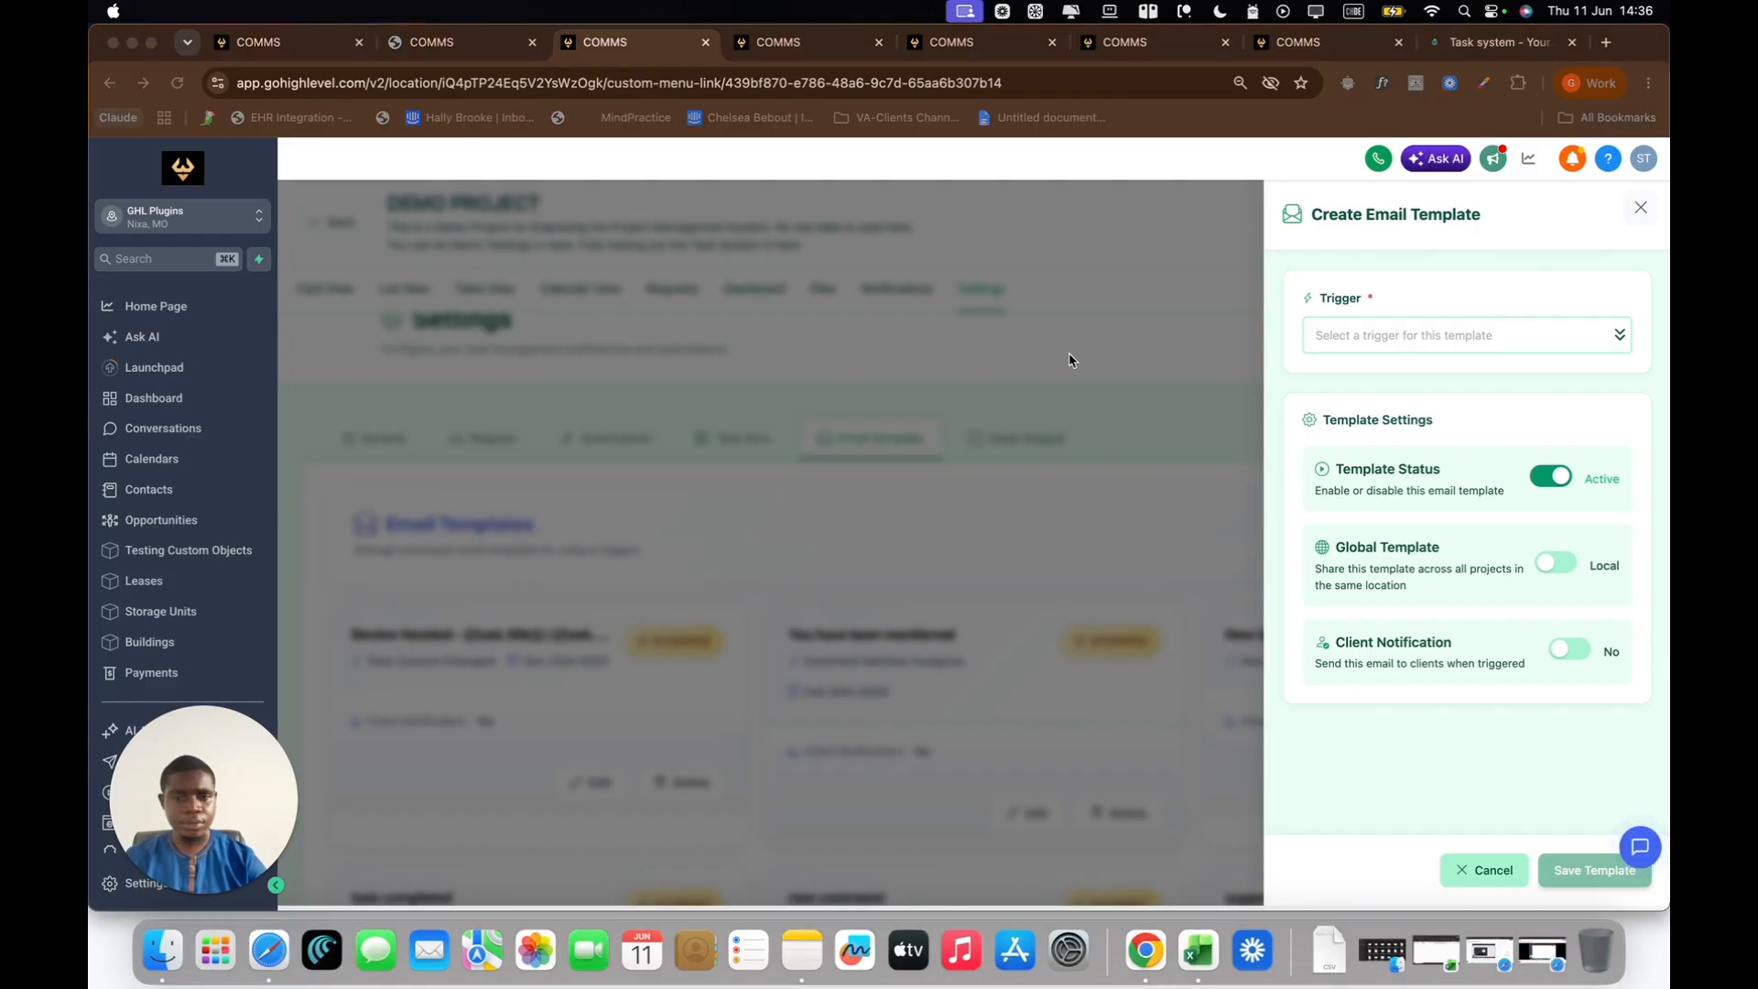
Step: Browse the available triggers for the new email template and choose Add assignee
left_click(1456, 330)
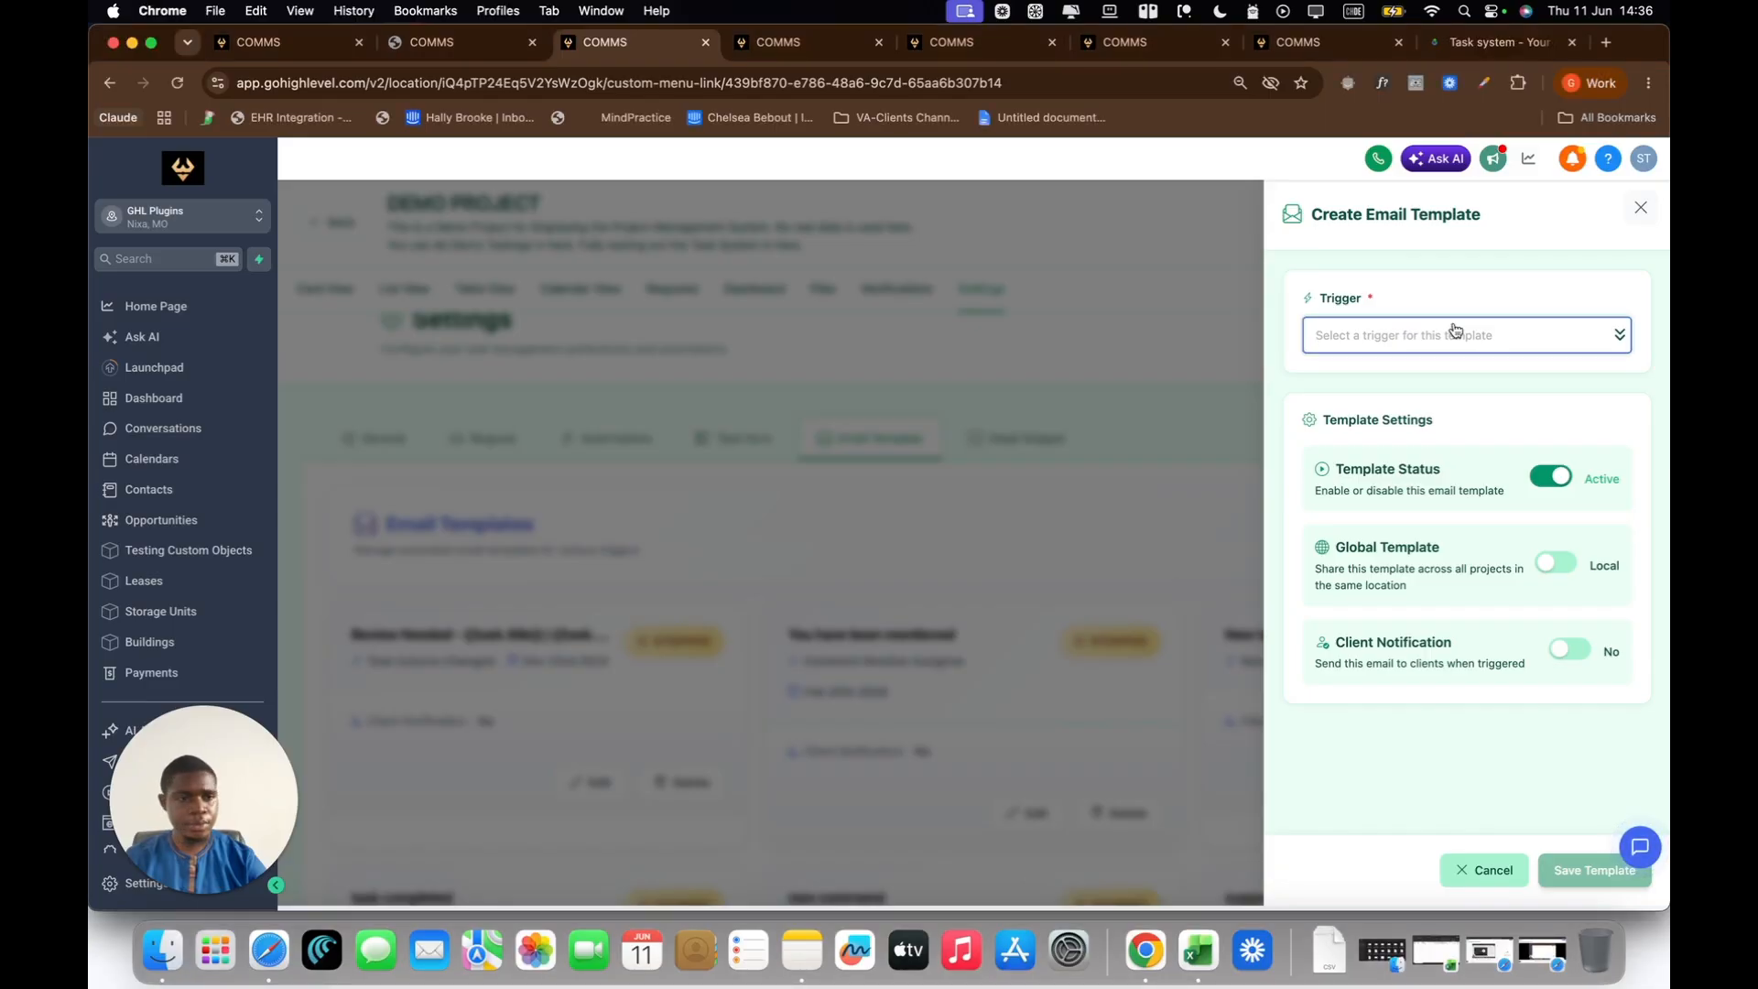
left_click(1492, 339)
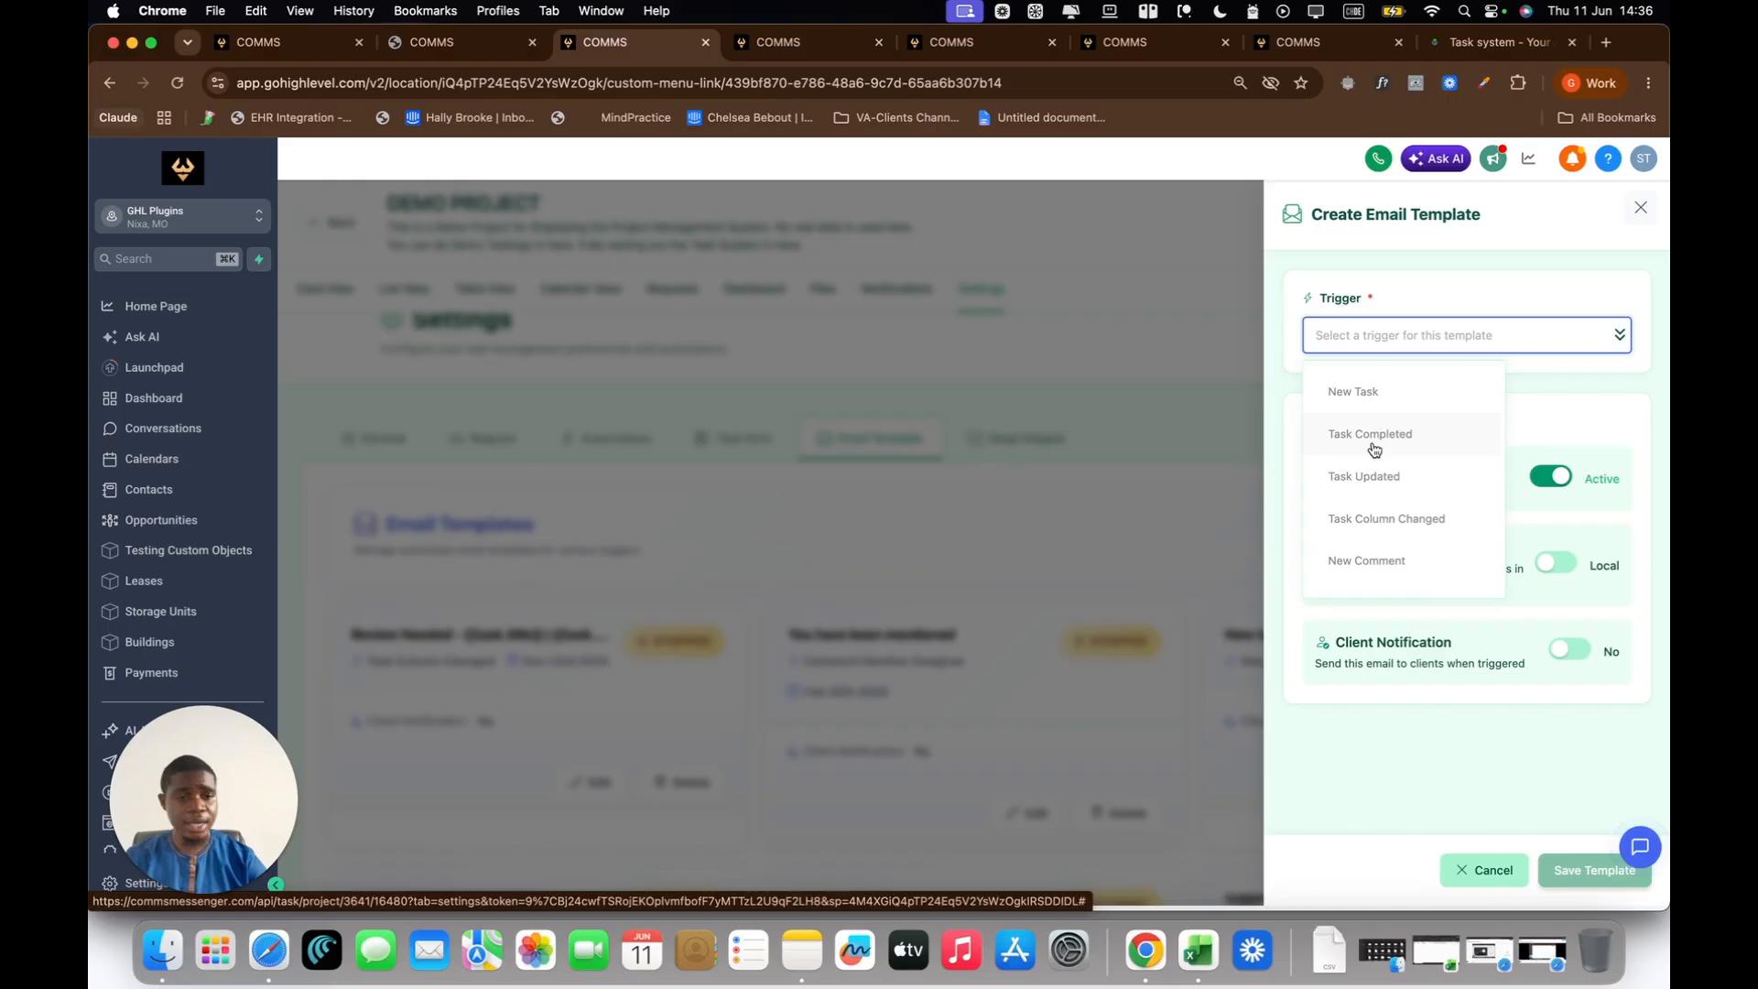
scroll(1374, 449, "down", 3)
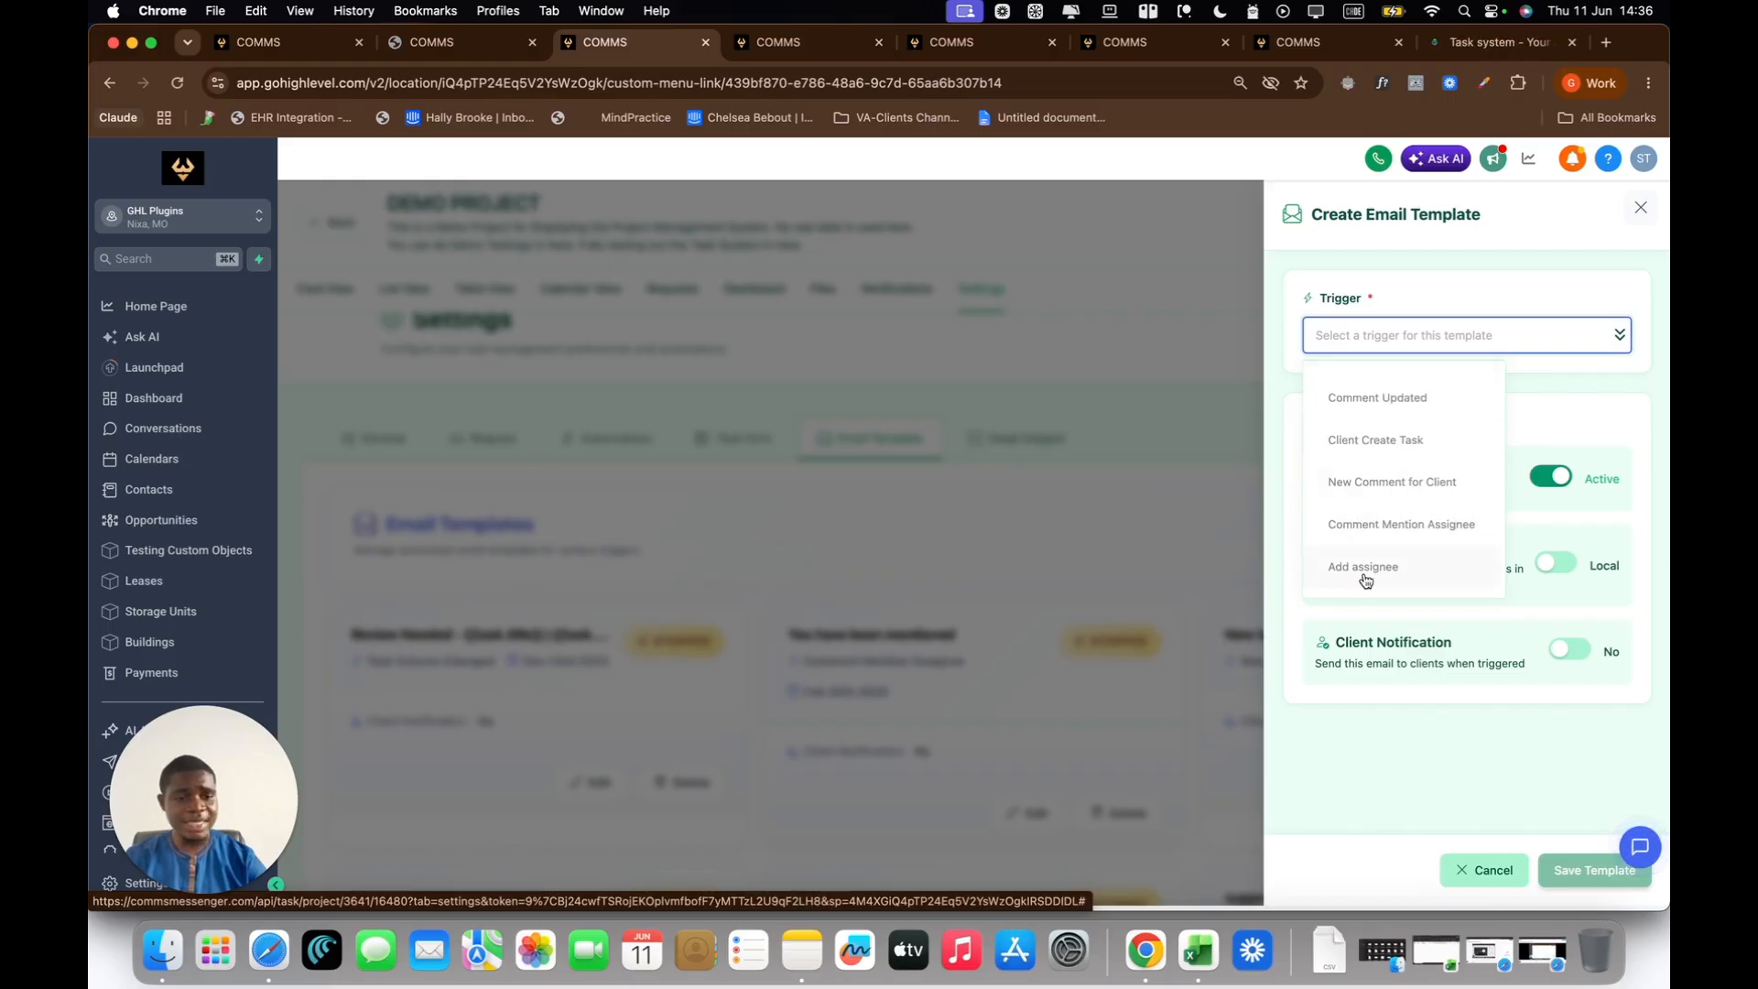
scroll(1383, 540, "up", 5)
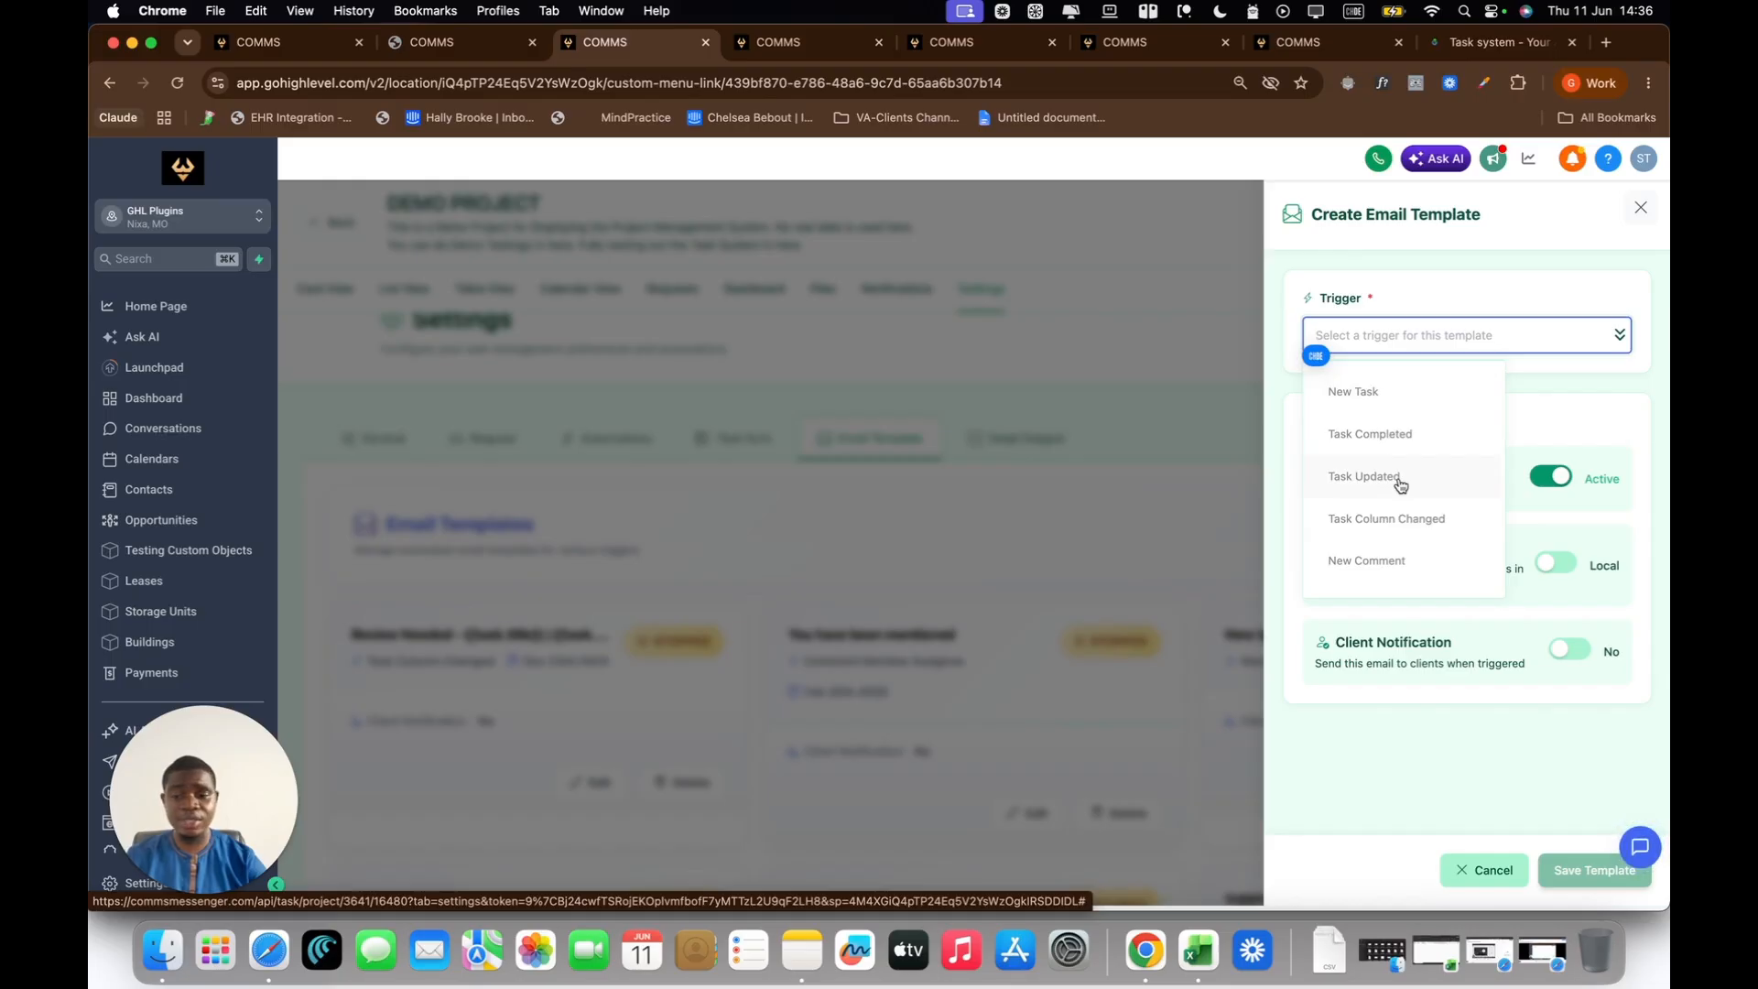
scroll(1400, 486, "down", 4)
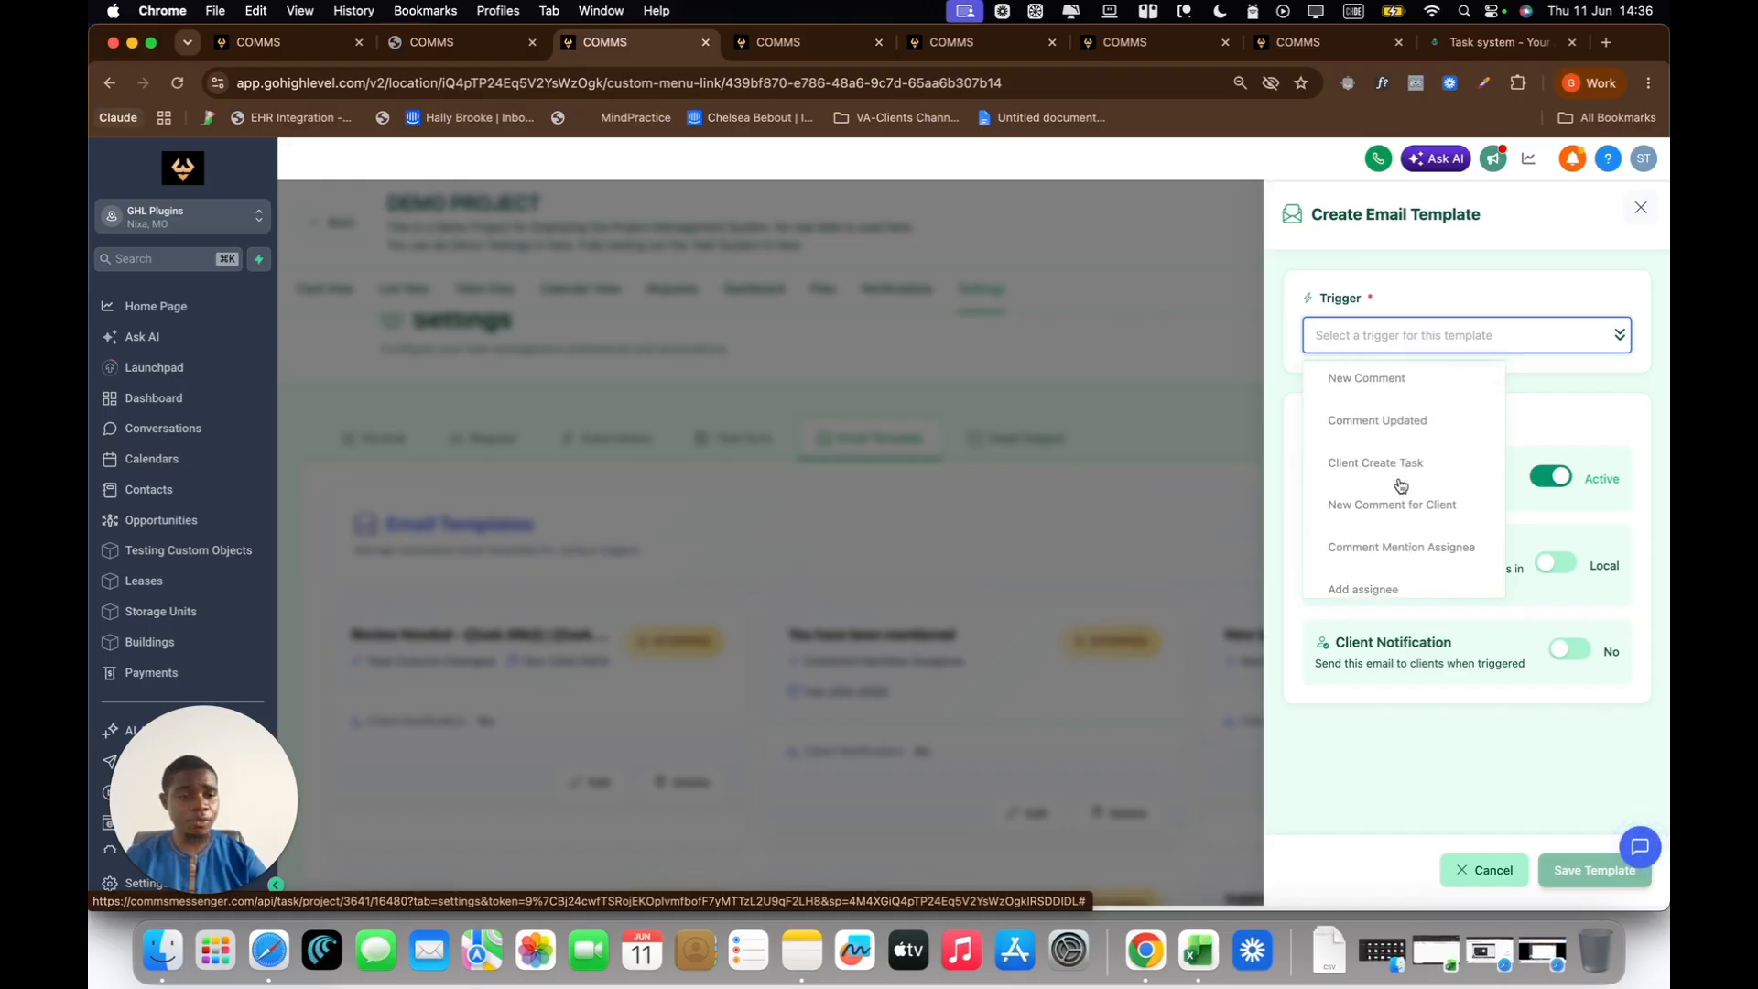
scroll(1400, 485, "down", 1)
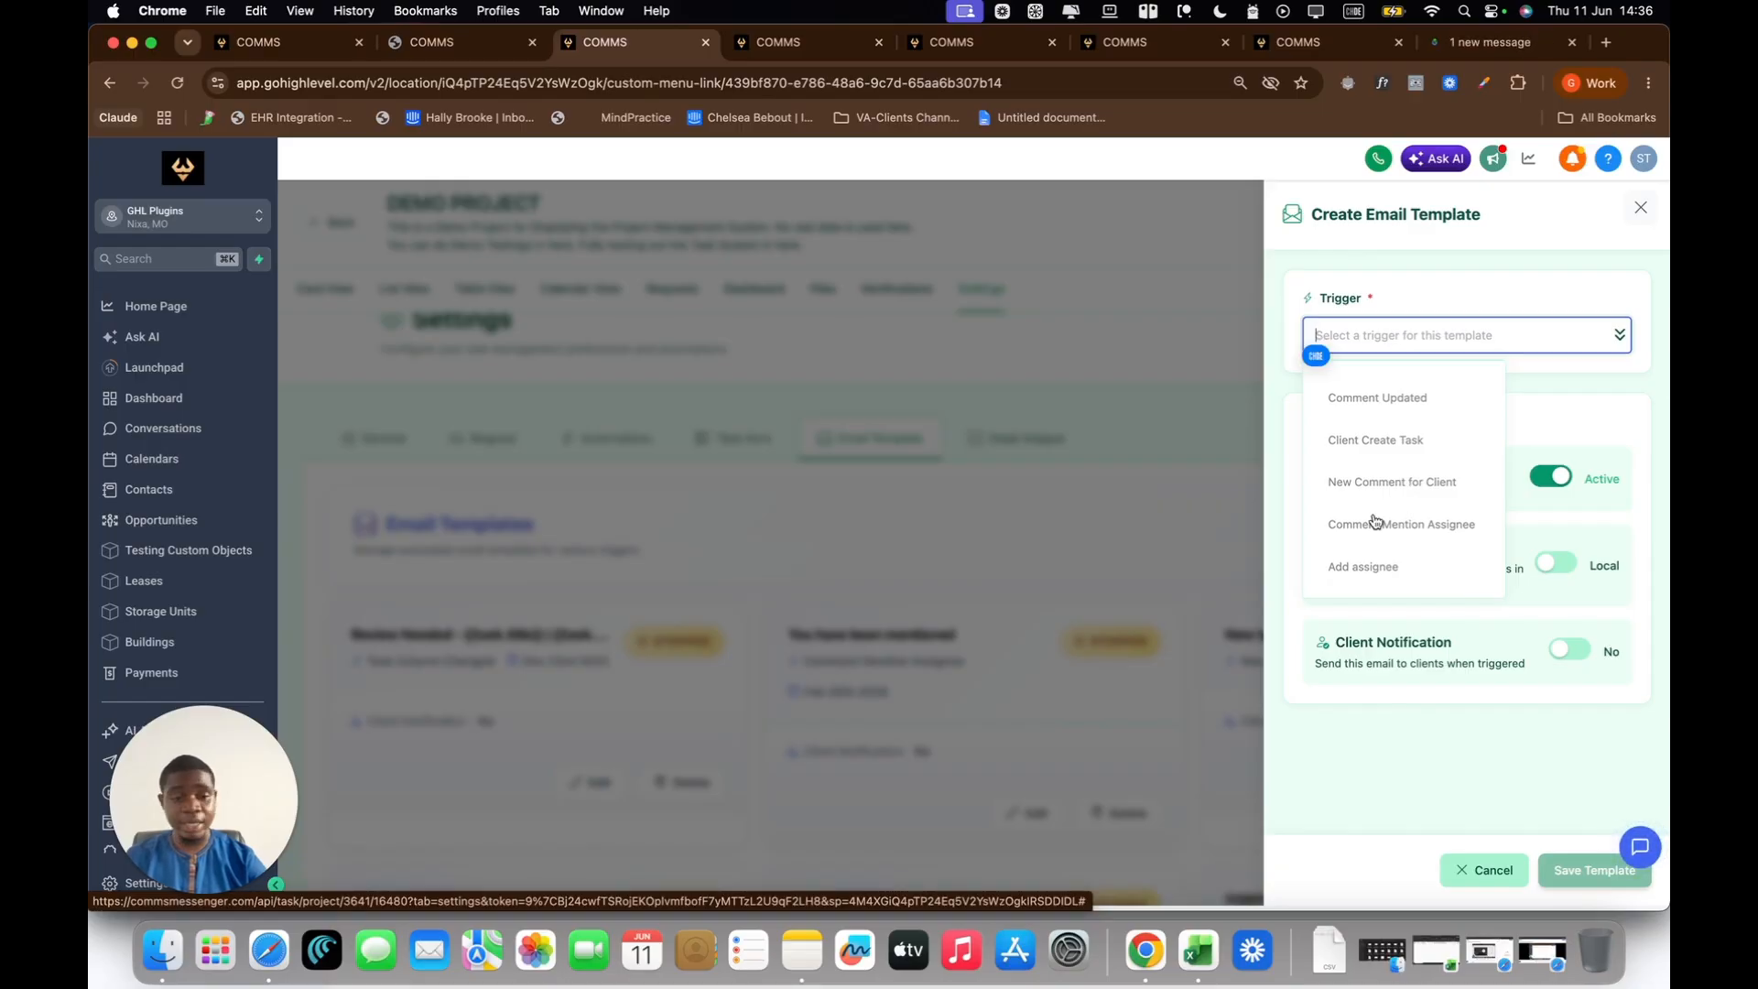
left_click(1353, 568)
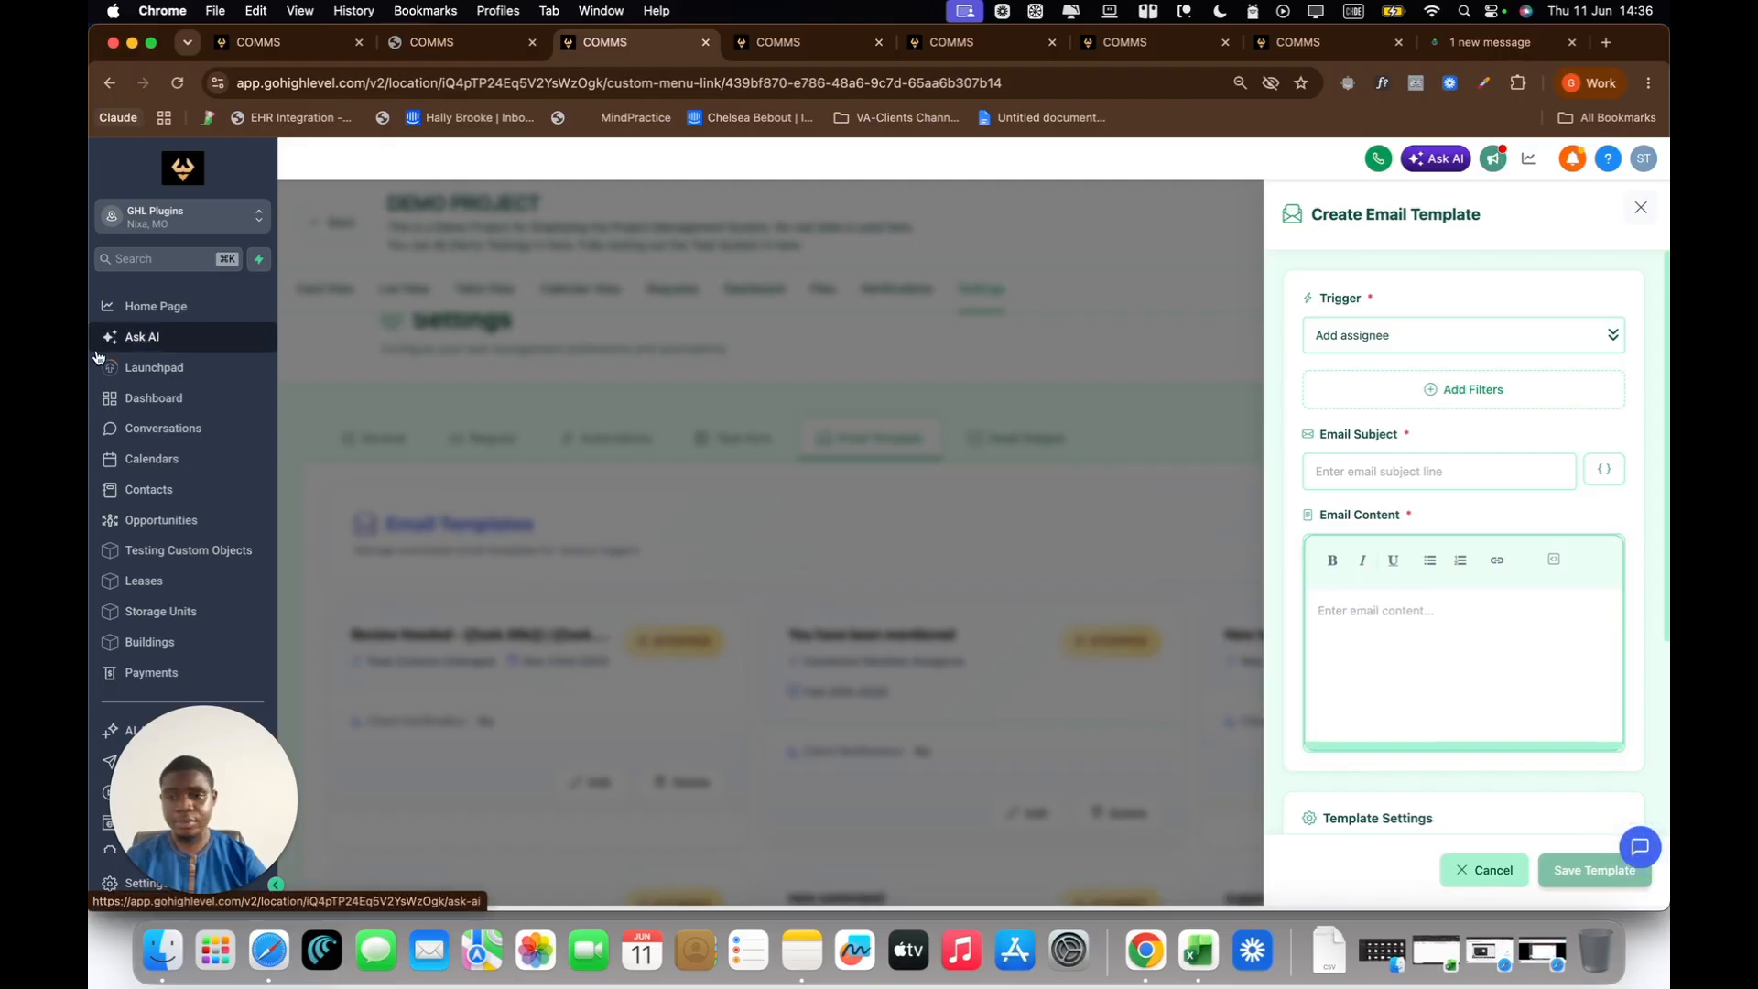
left_click(138, 337)
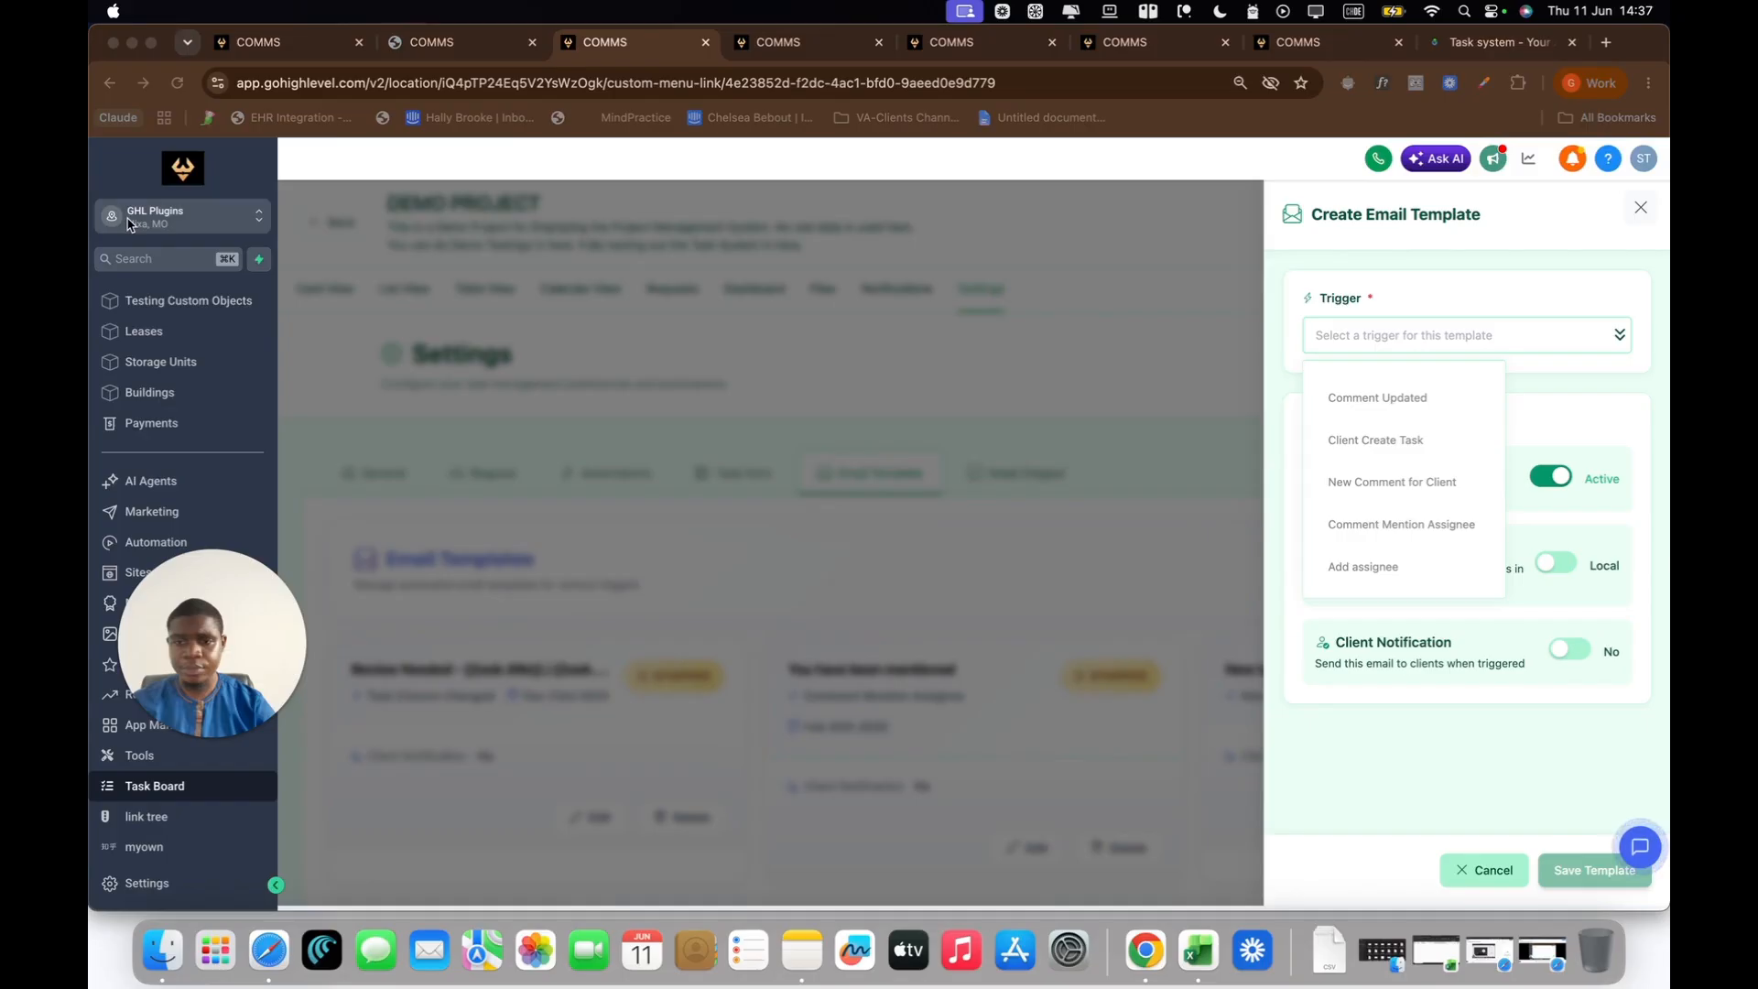
Step: Set the trigger to Add assignee and the email subject to "You have been Assigned to Task - " followed by the Task Title attribute
left_click(1364, 570)
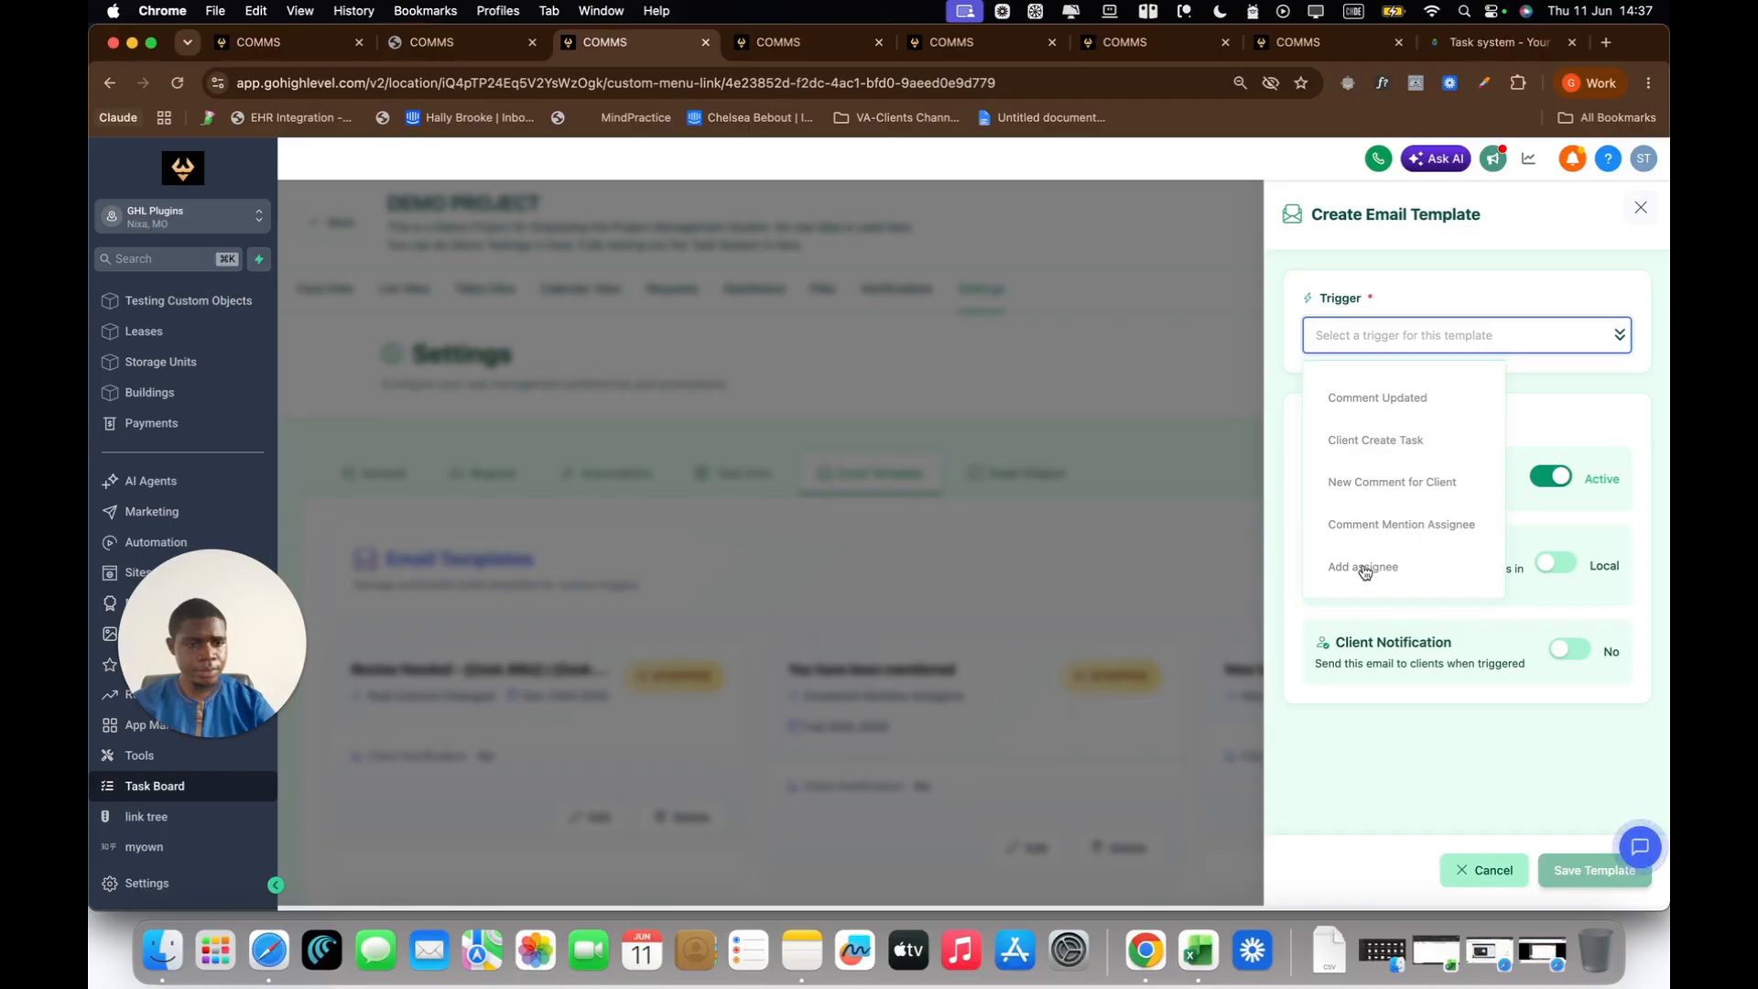
left_click(1365, 568)
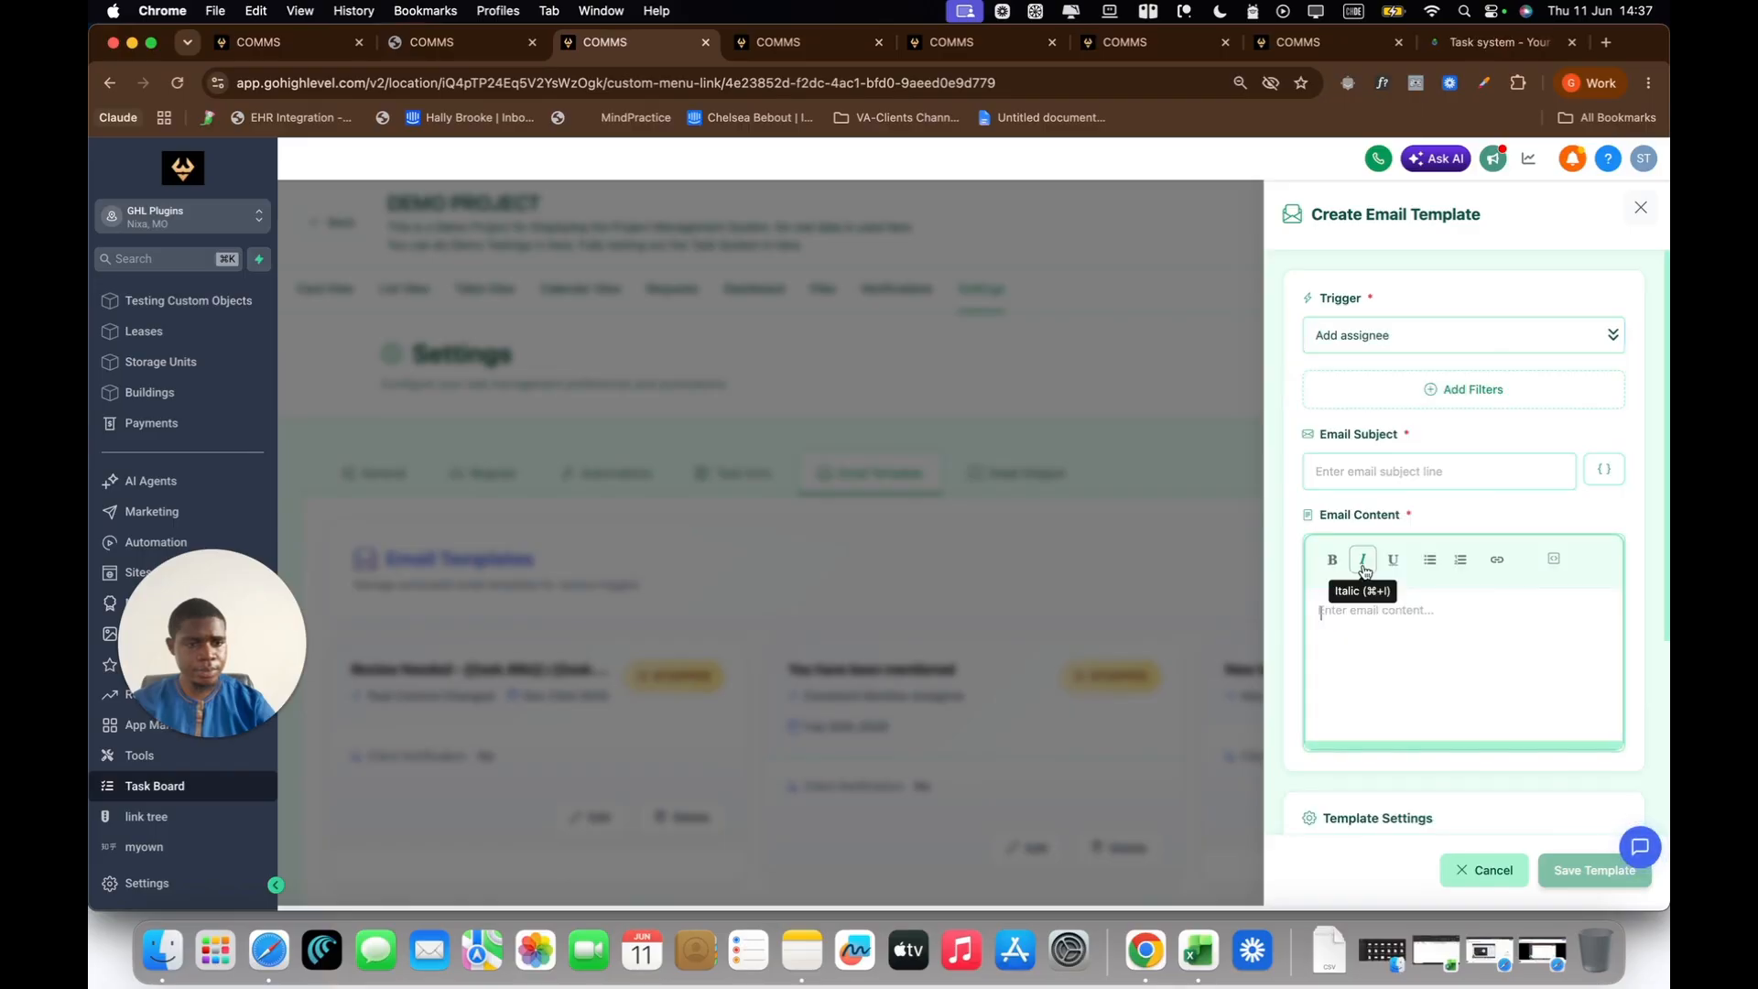
left_click(1446, 458)
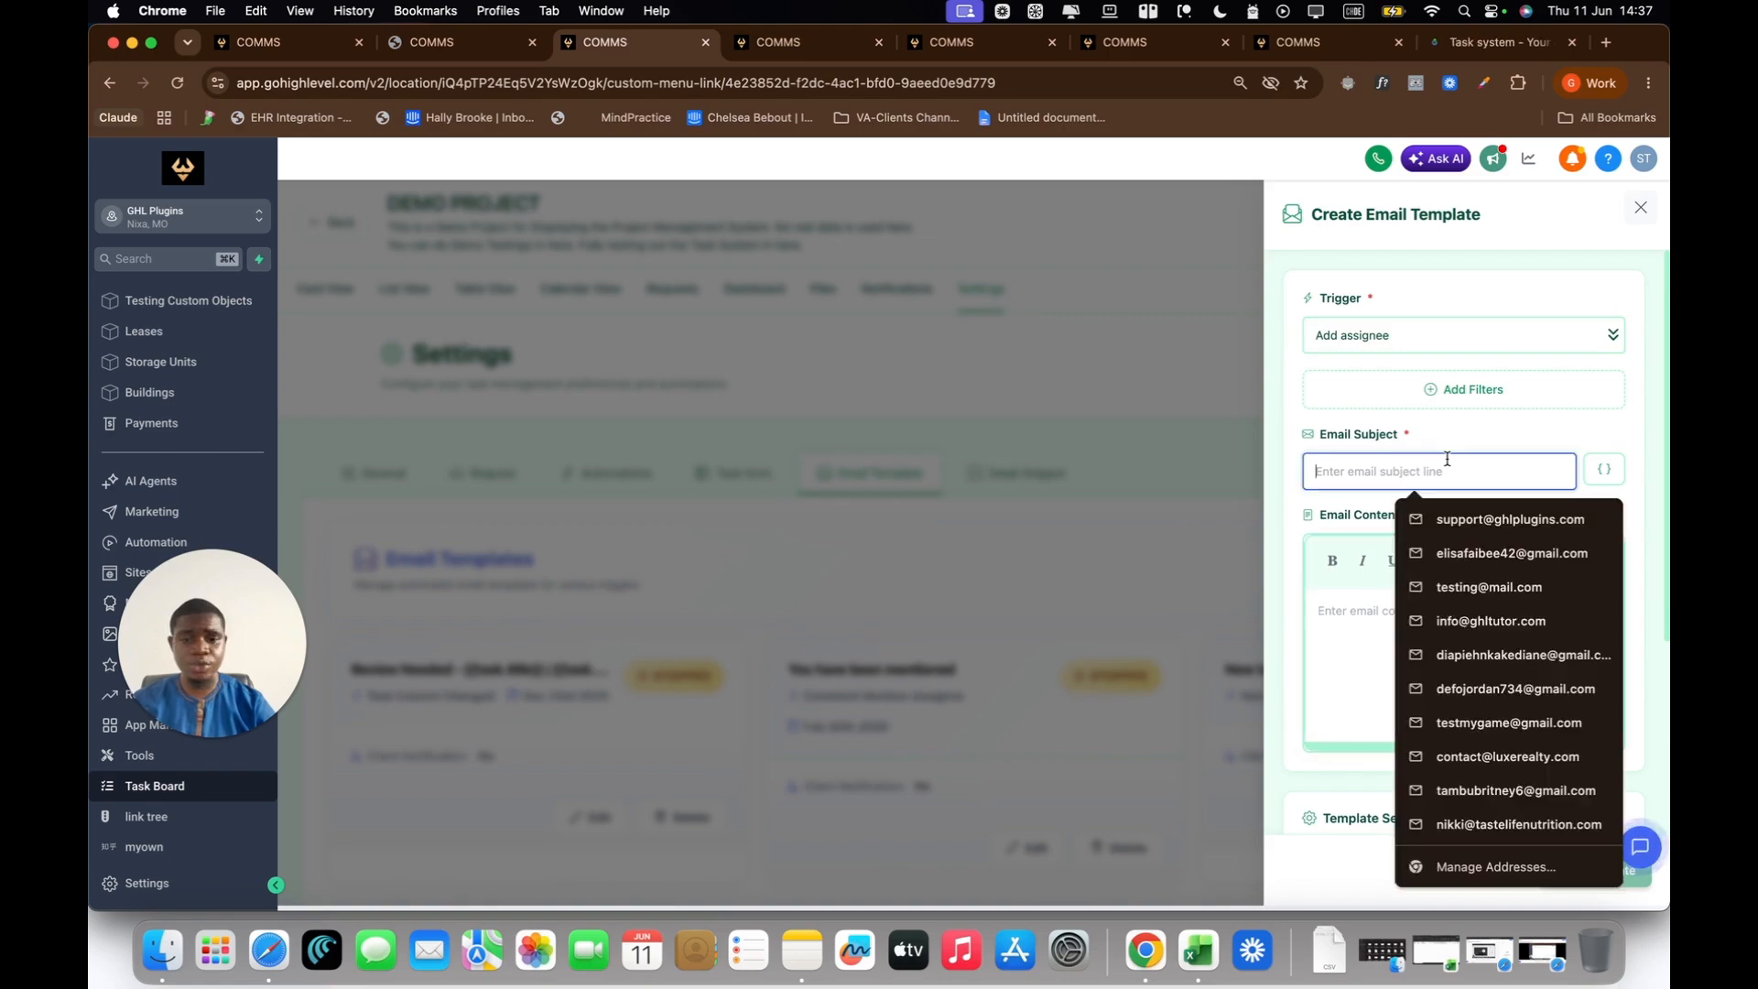
key("Caps_Lock")
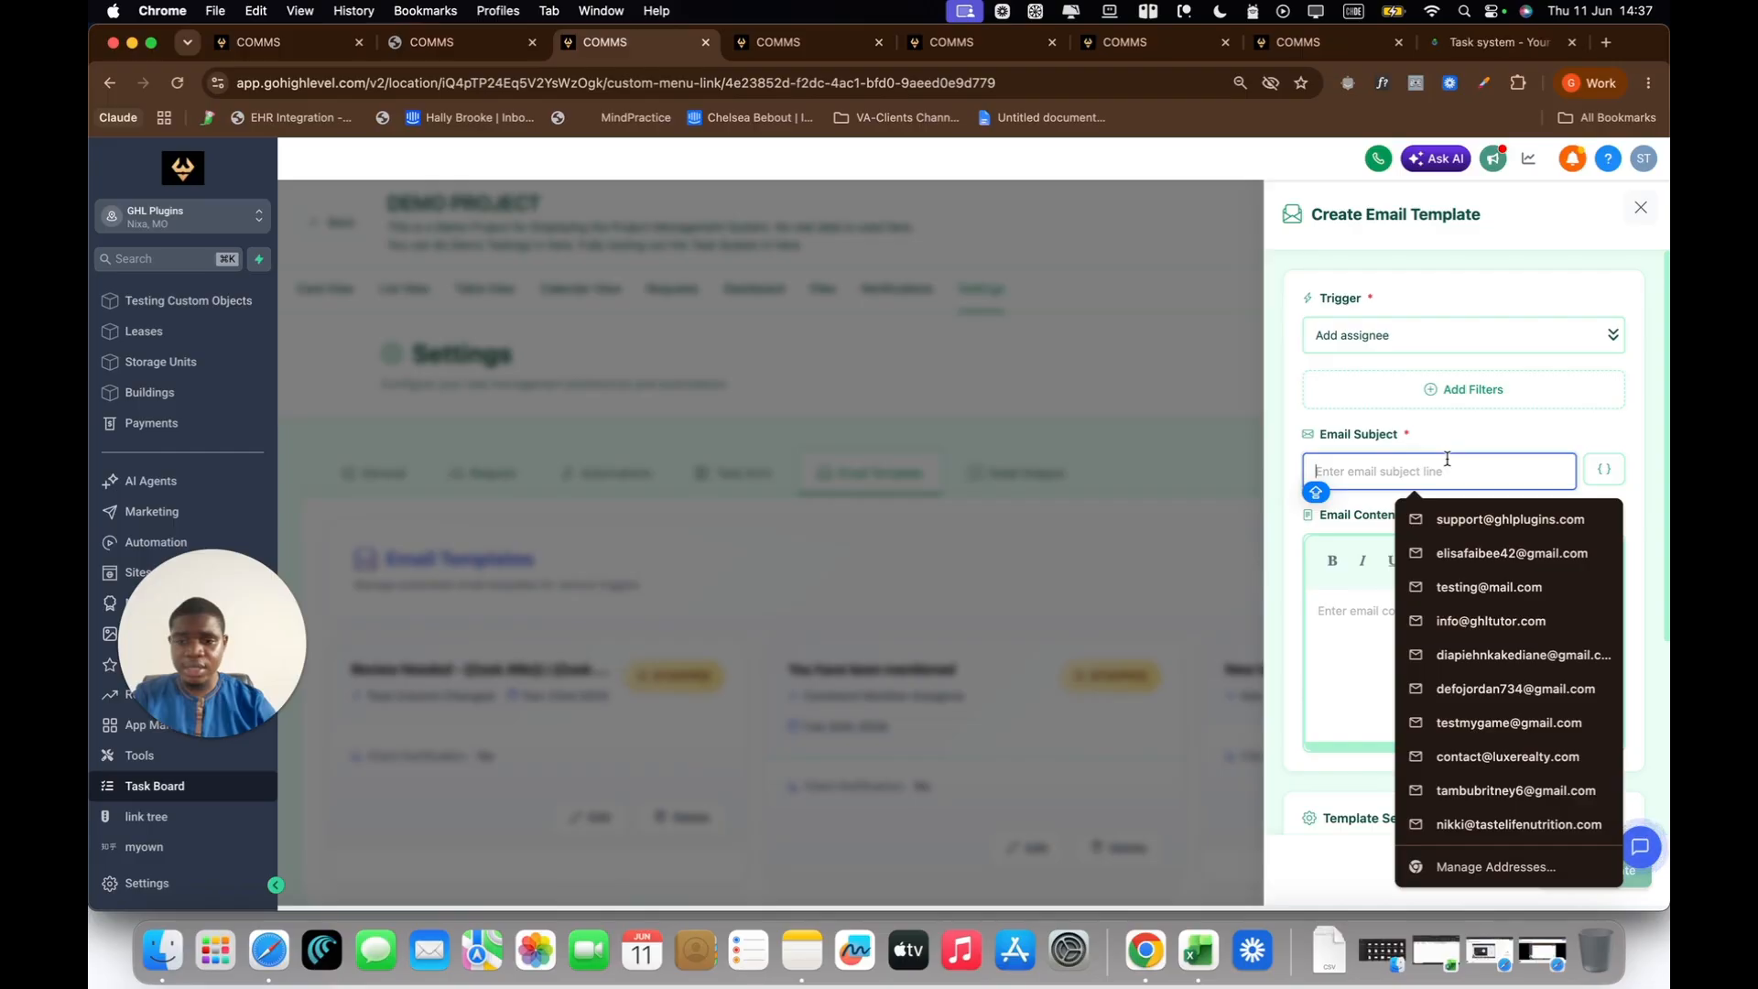
type("You have been Assigned t")
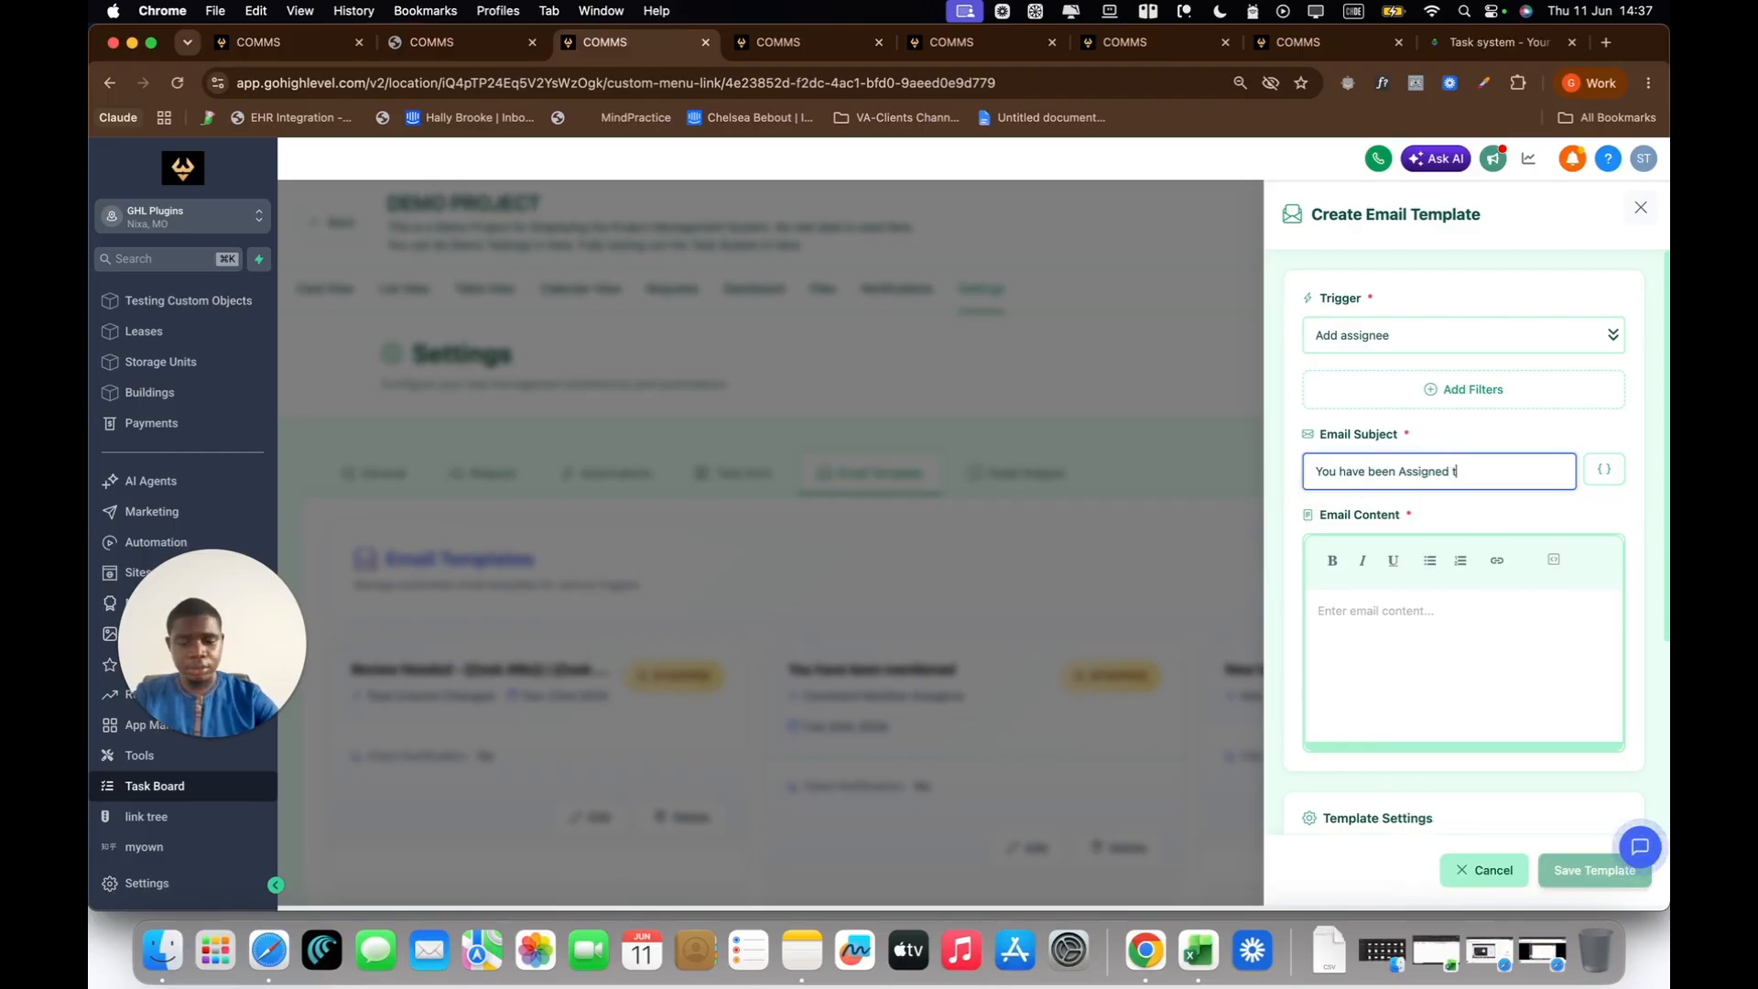
type("o ")
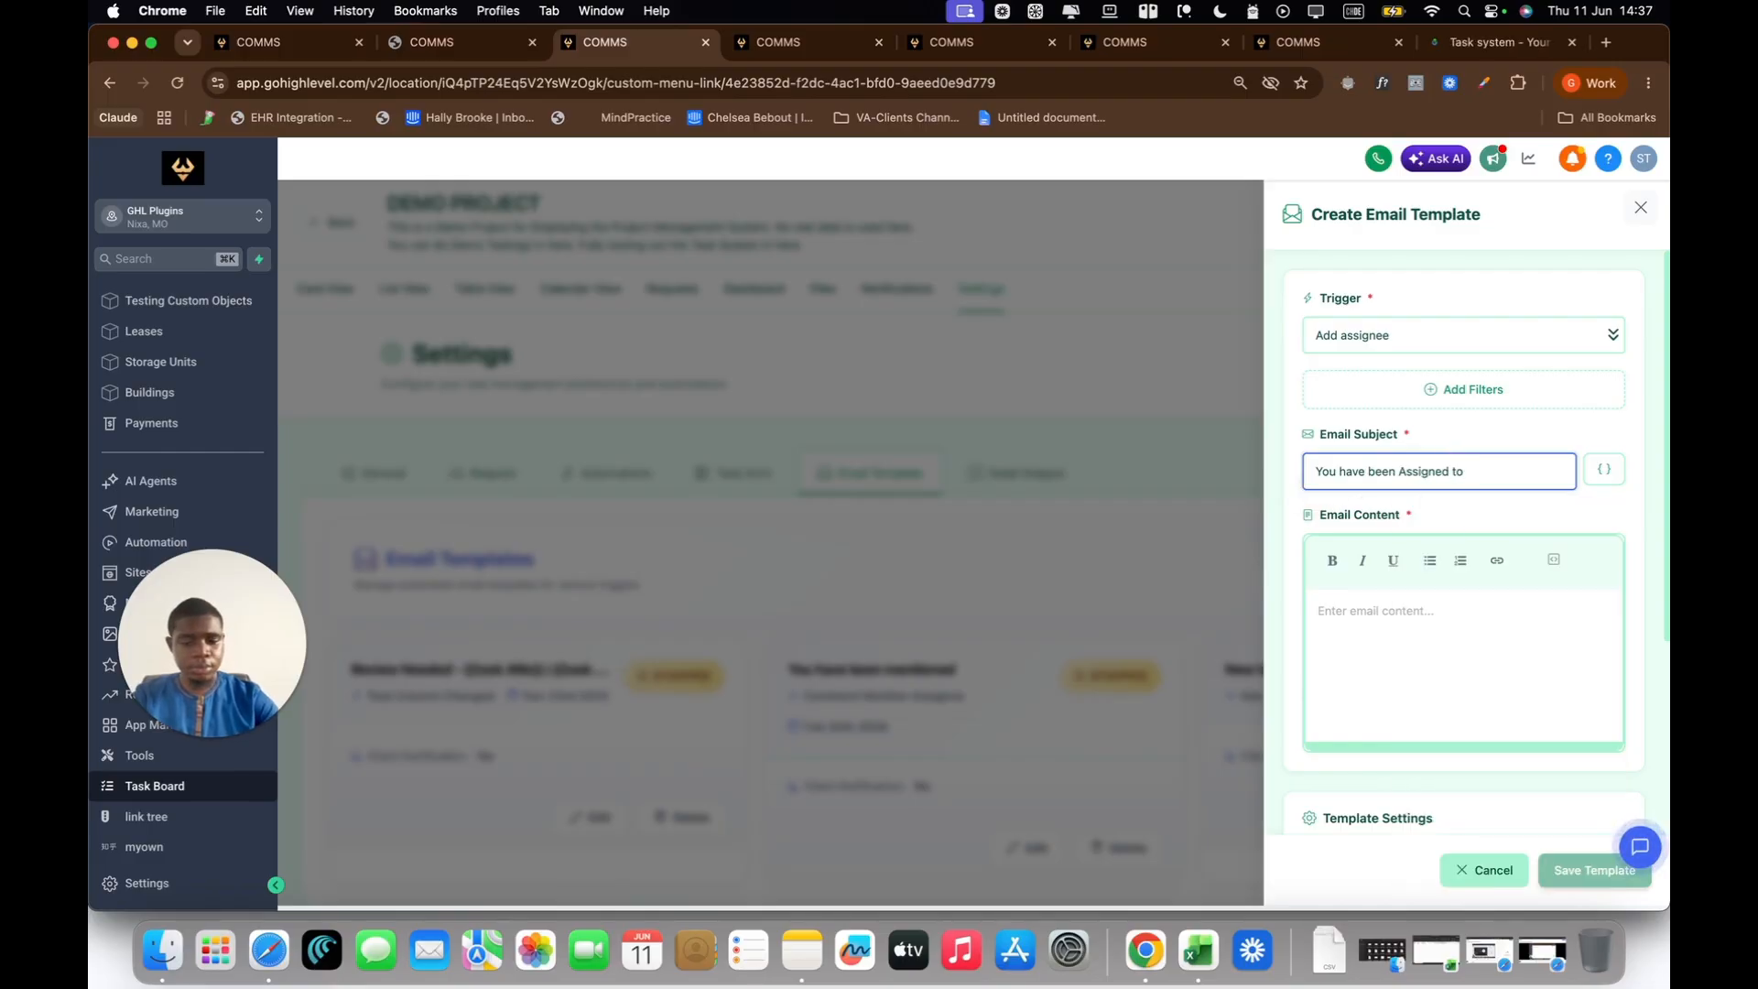
type("Task -")
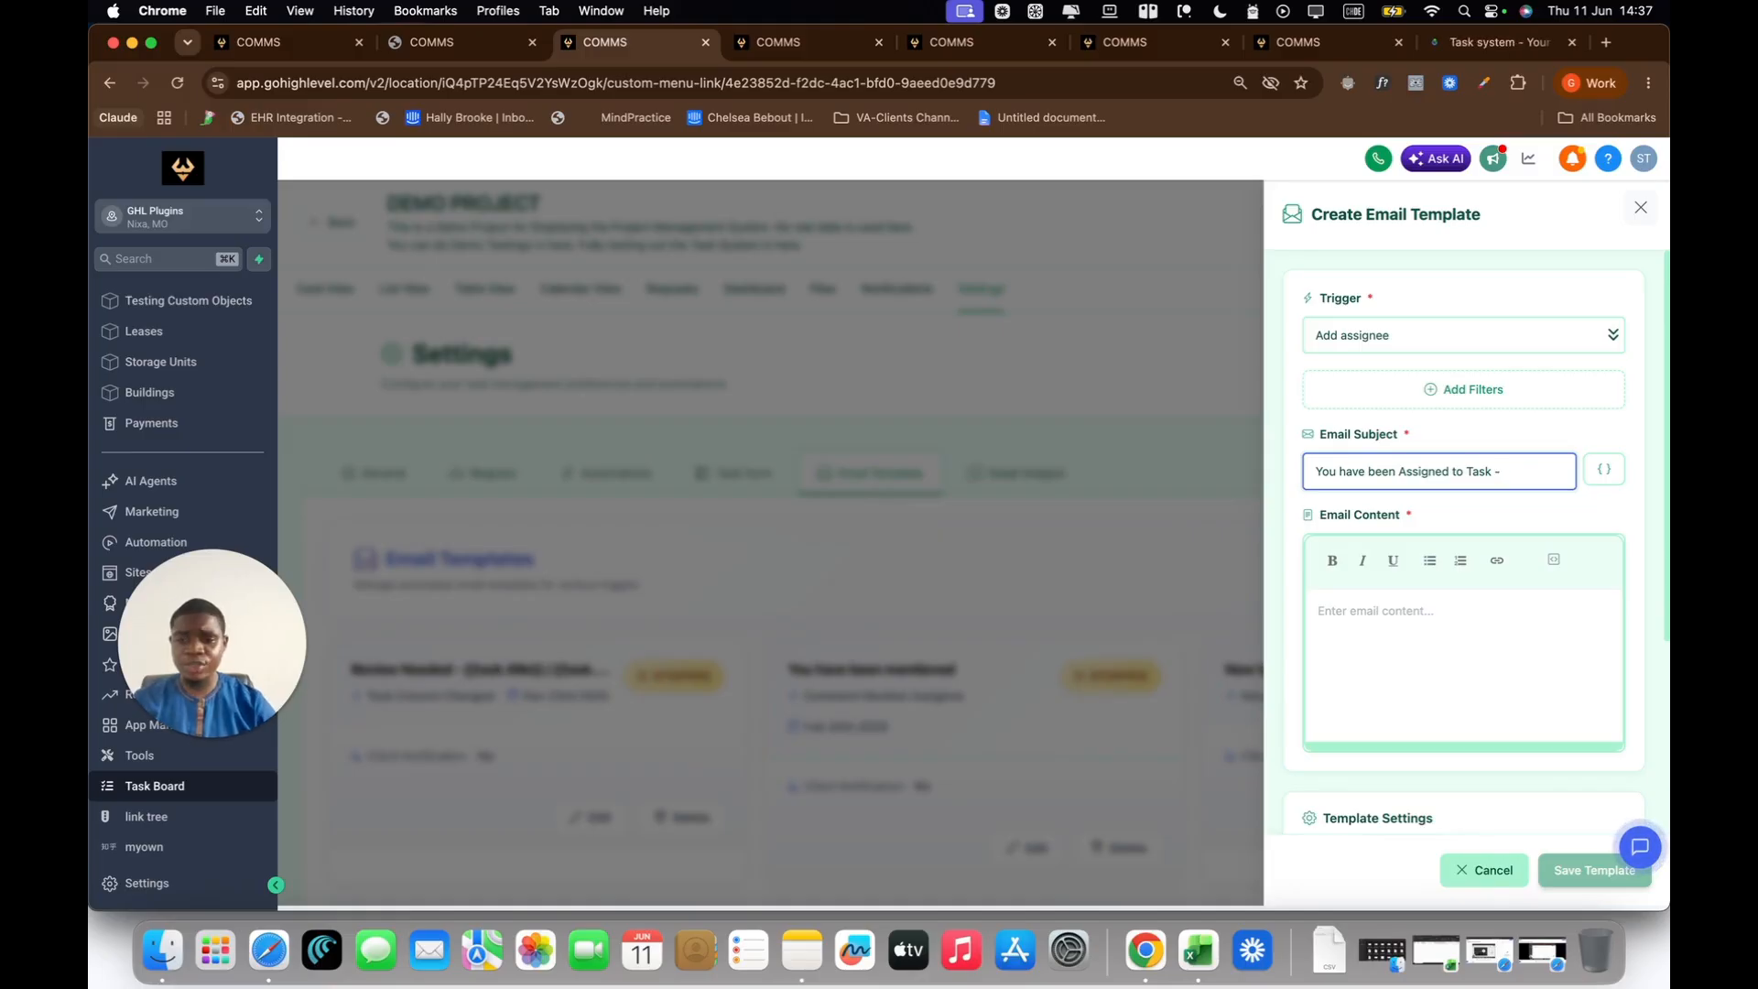
left_click(1604, 472)
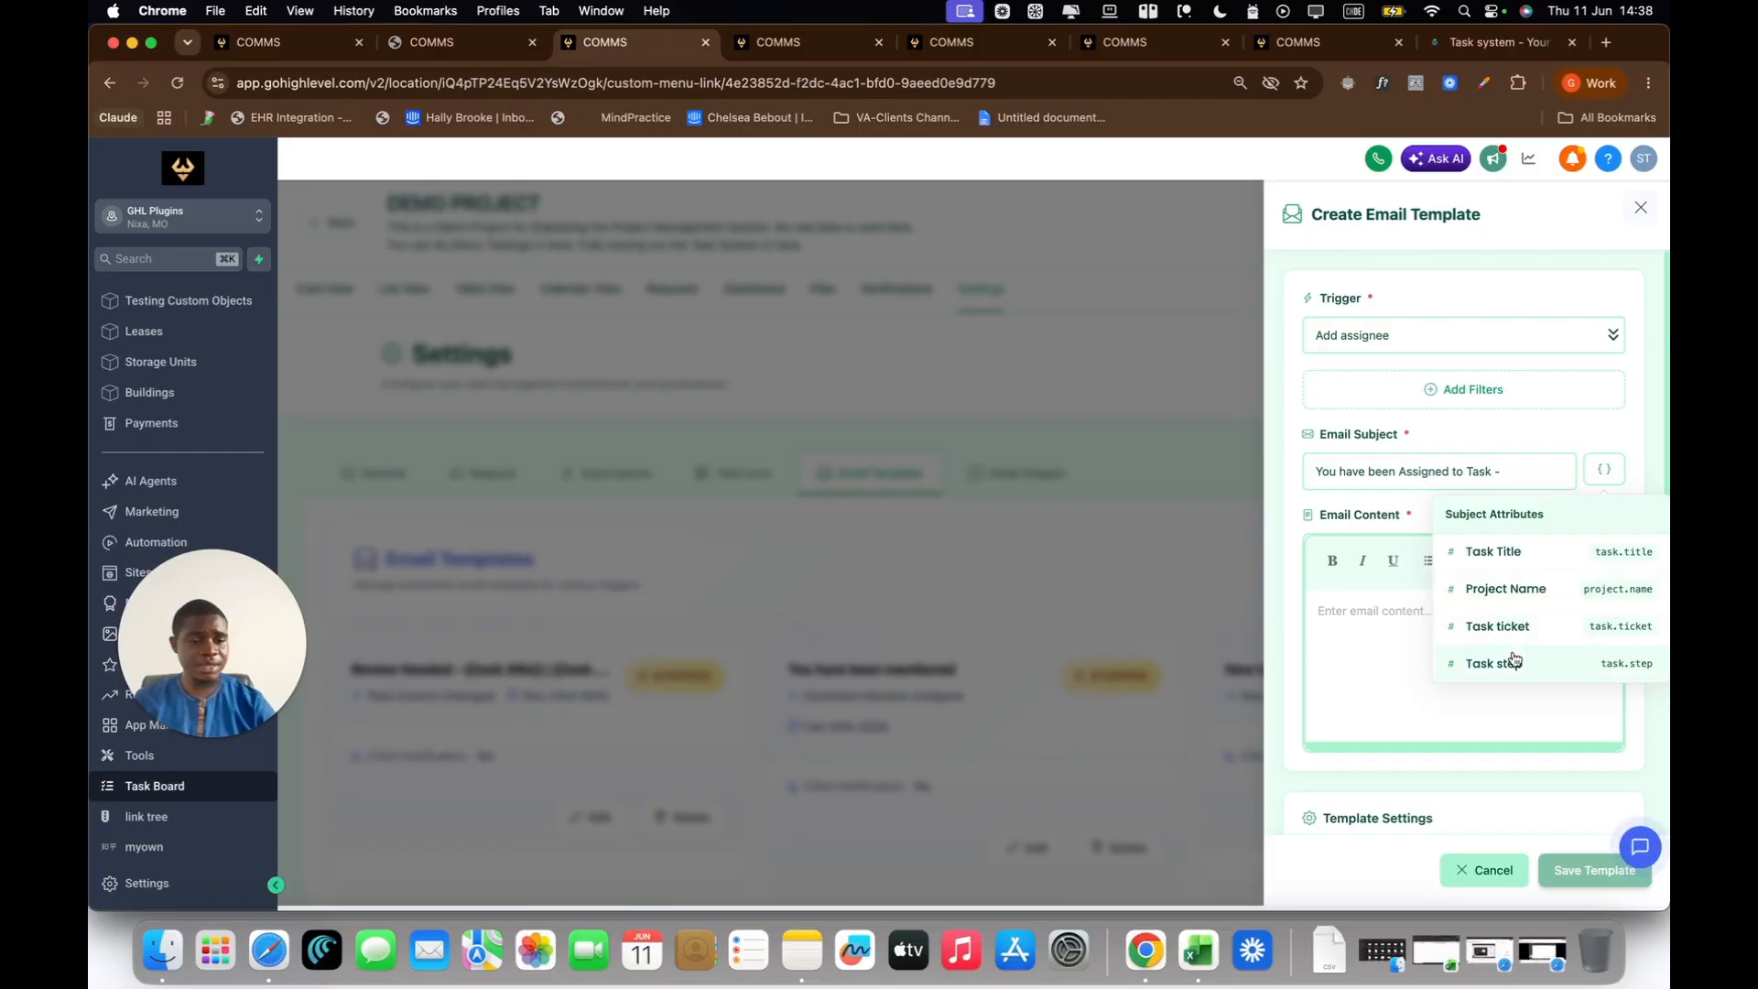
left_click(1512, 561)
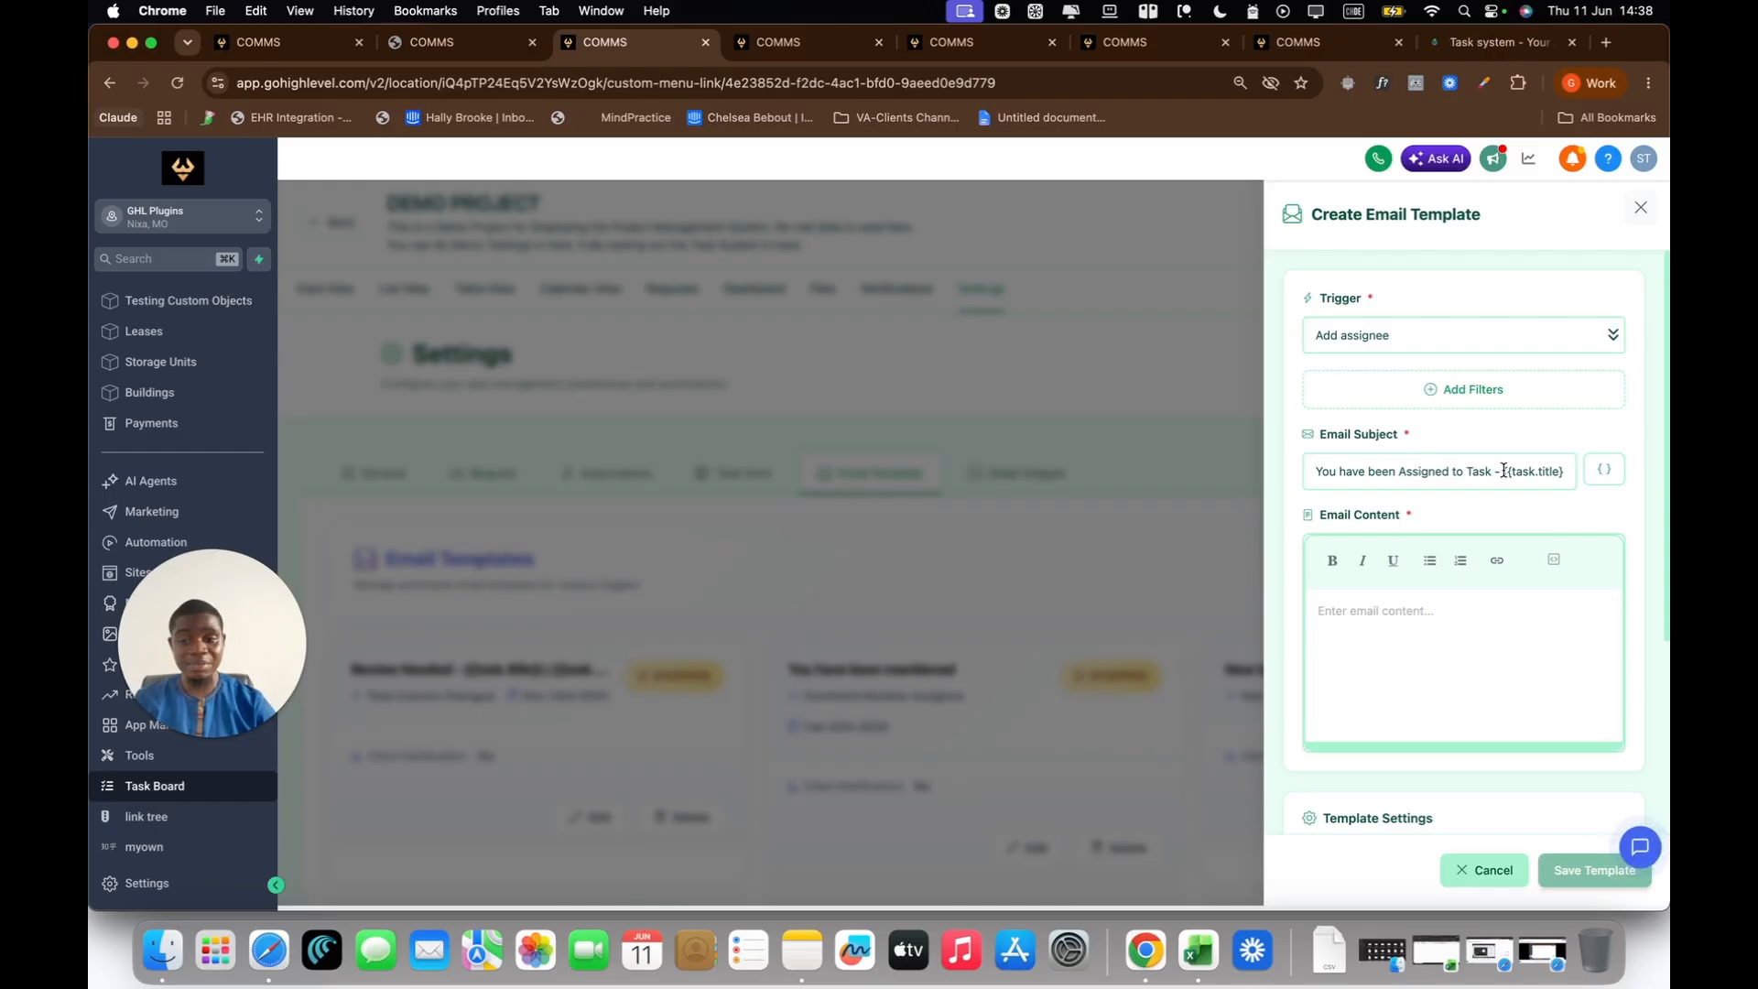
Step: Begin the email content with the line "Task Details :" and start a new line below it
left_click(1419, 605)
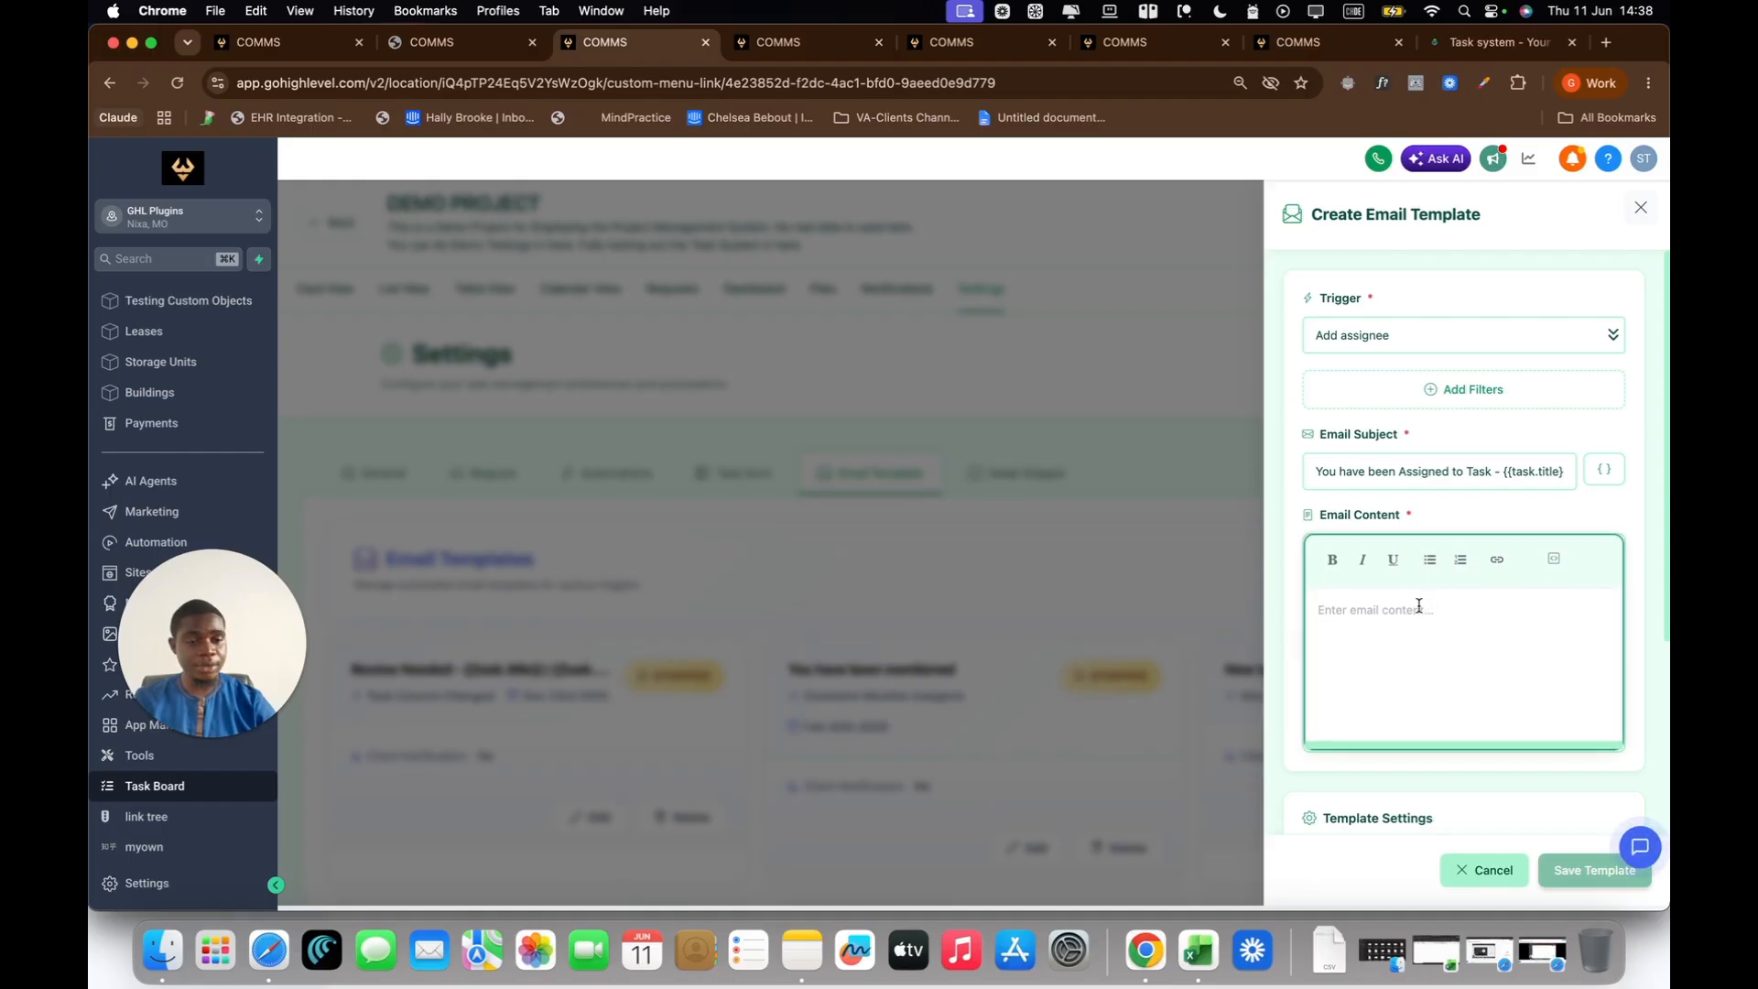
type("Yo")
key("BackSpace")
key("BackSpace")
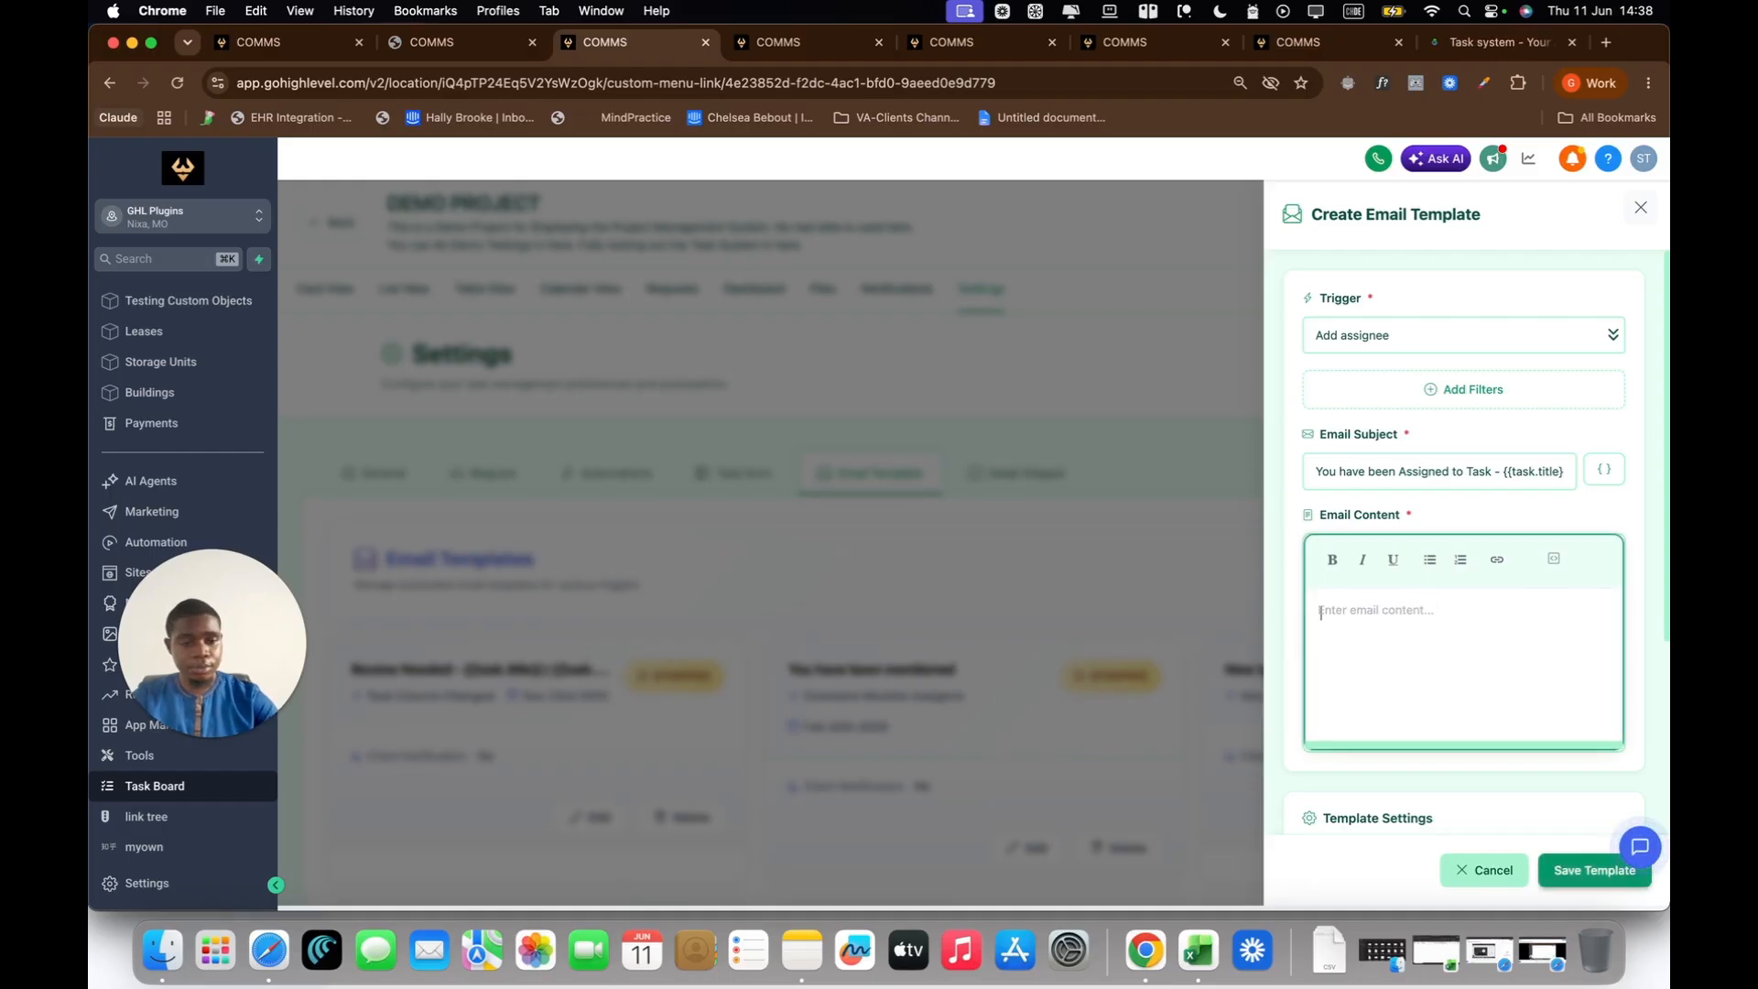
type("Task Details :")
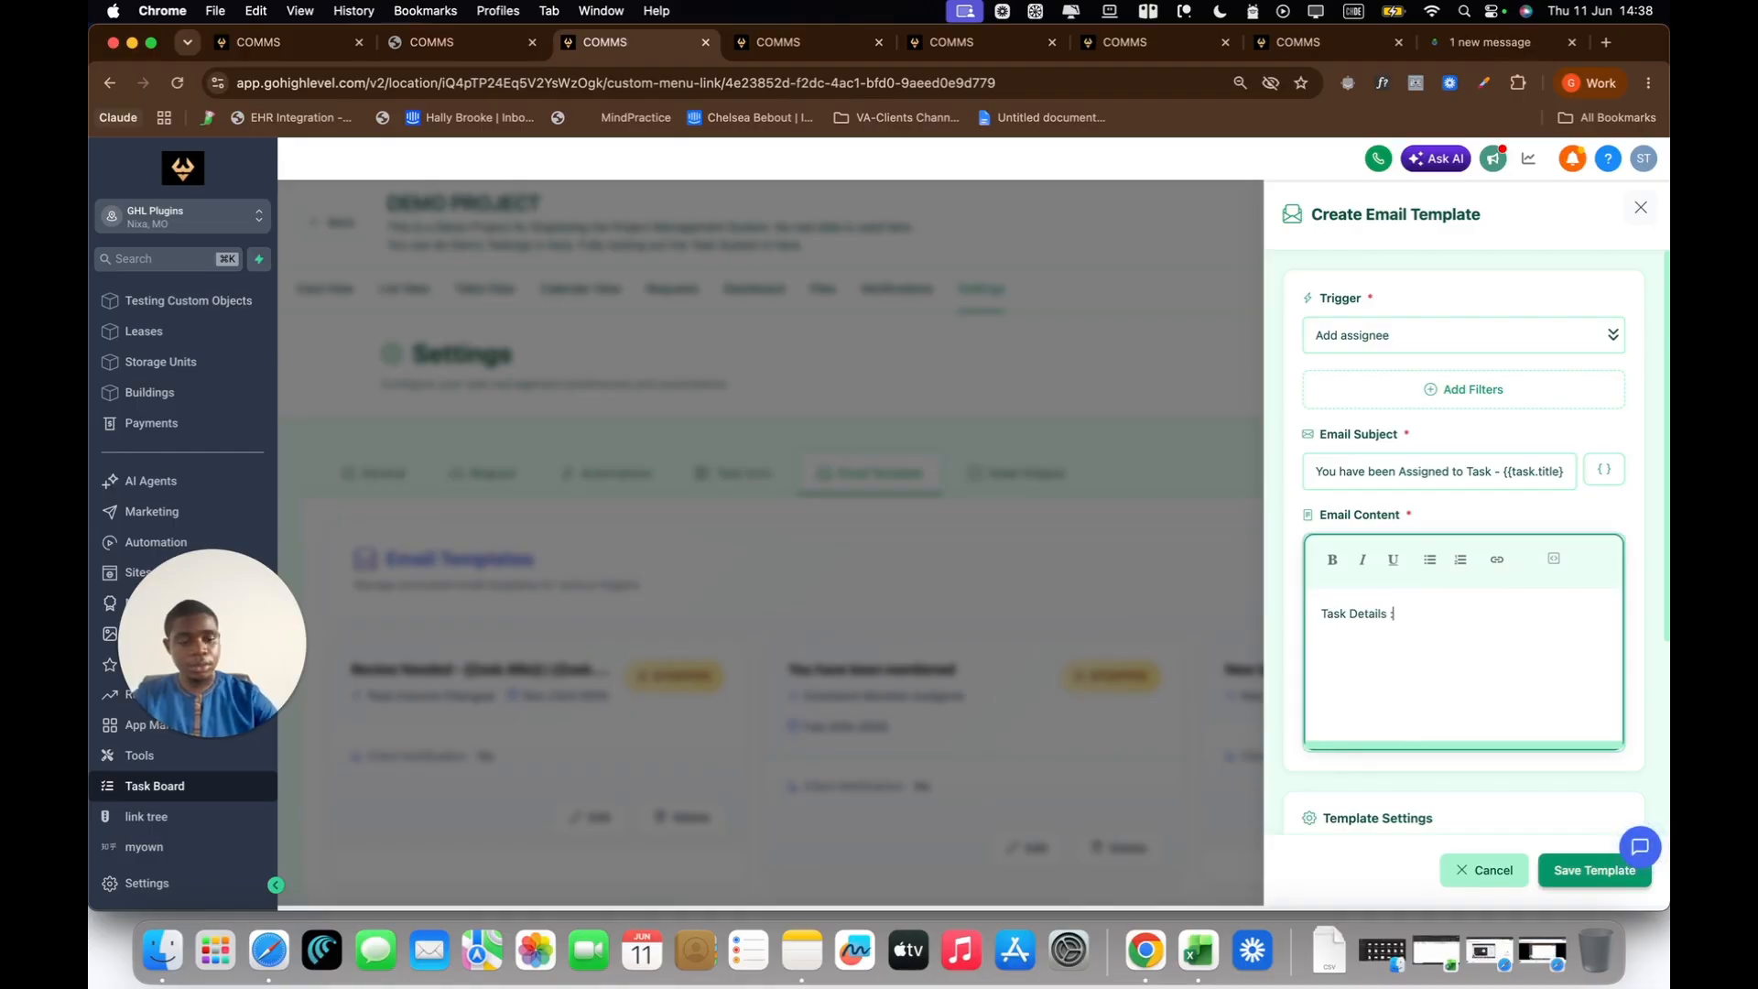
key("Return")
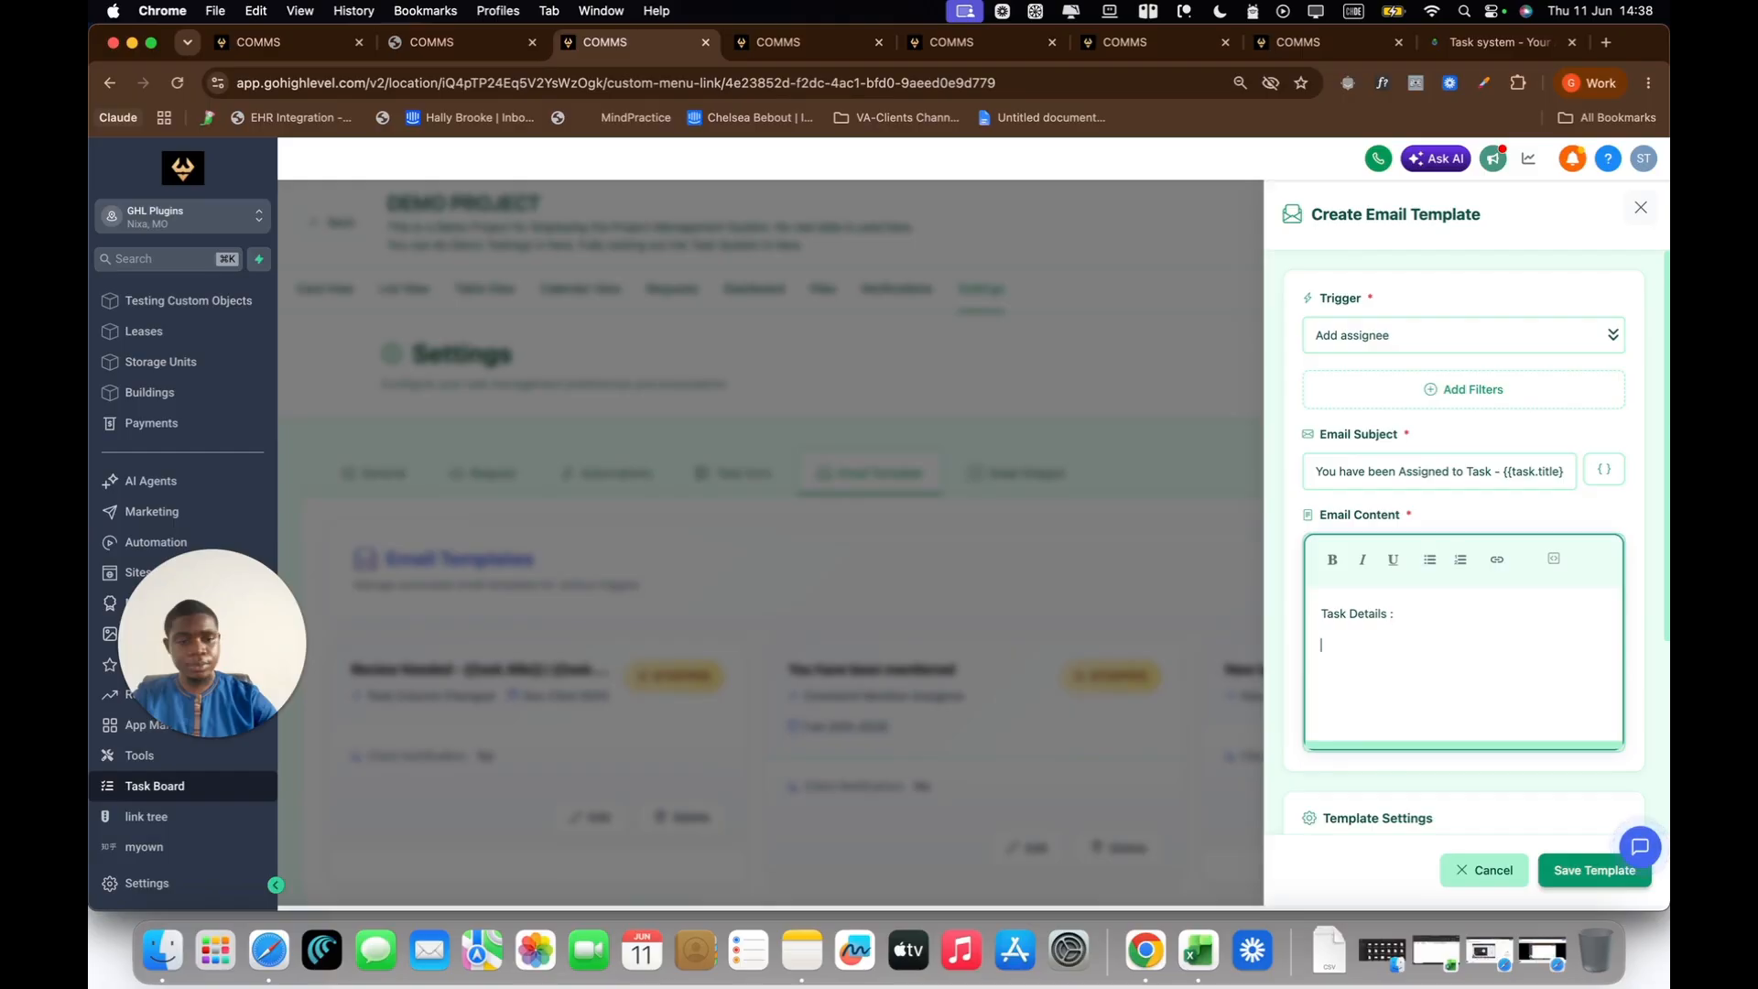
Step: Add a "Task Title :" line to the email content and insert the Task Title system variable after it
type("Task Tit")
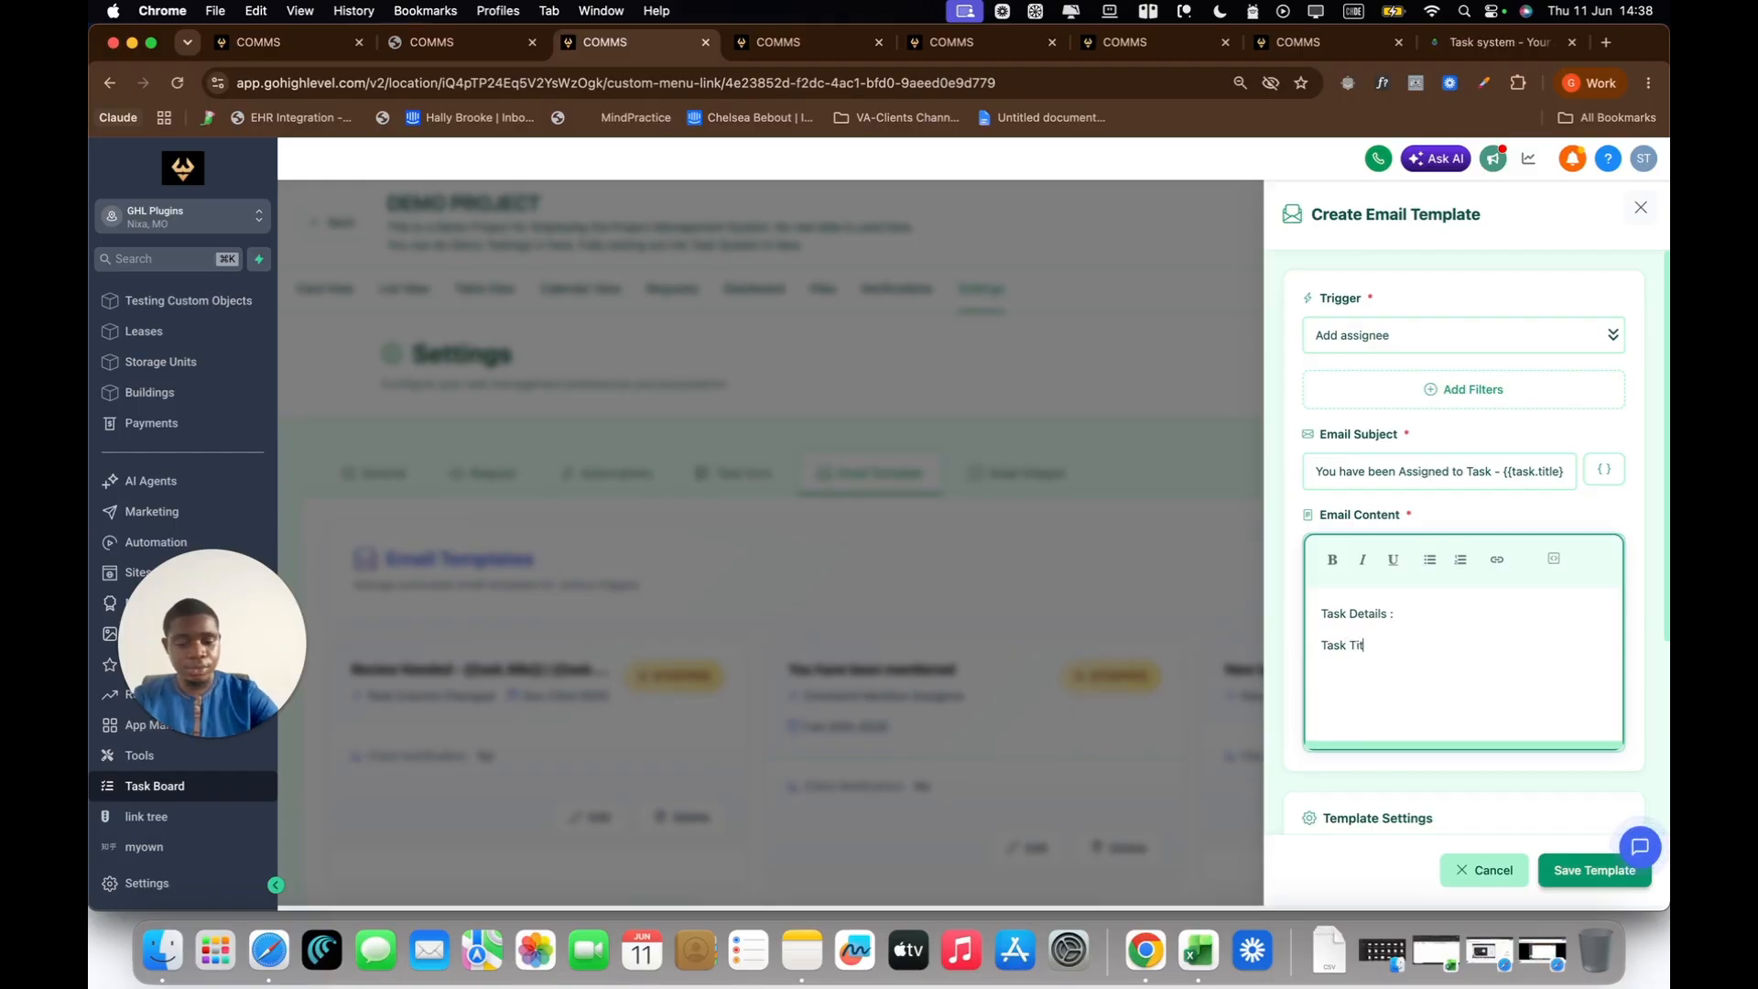
type("le :")
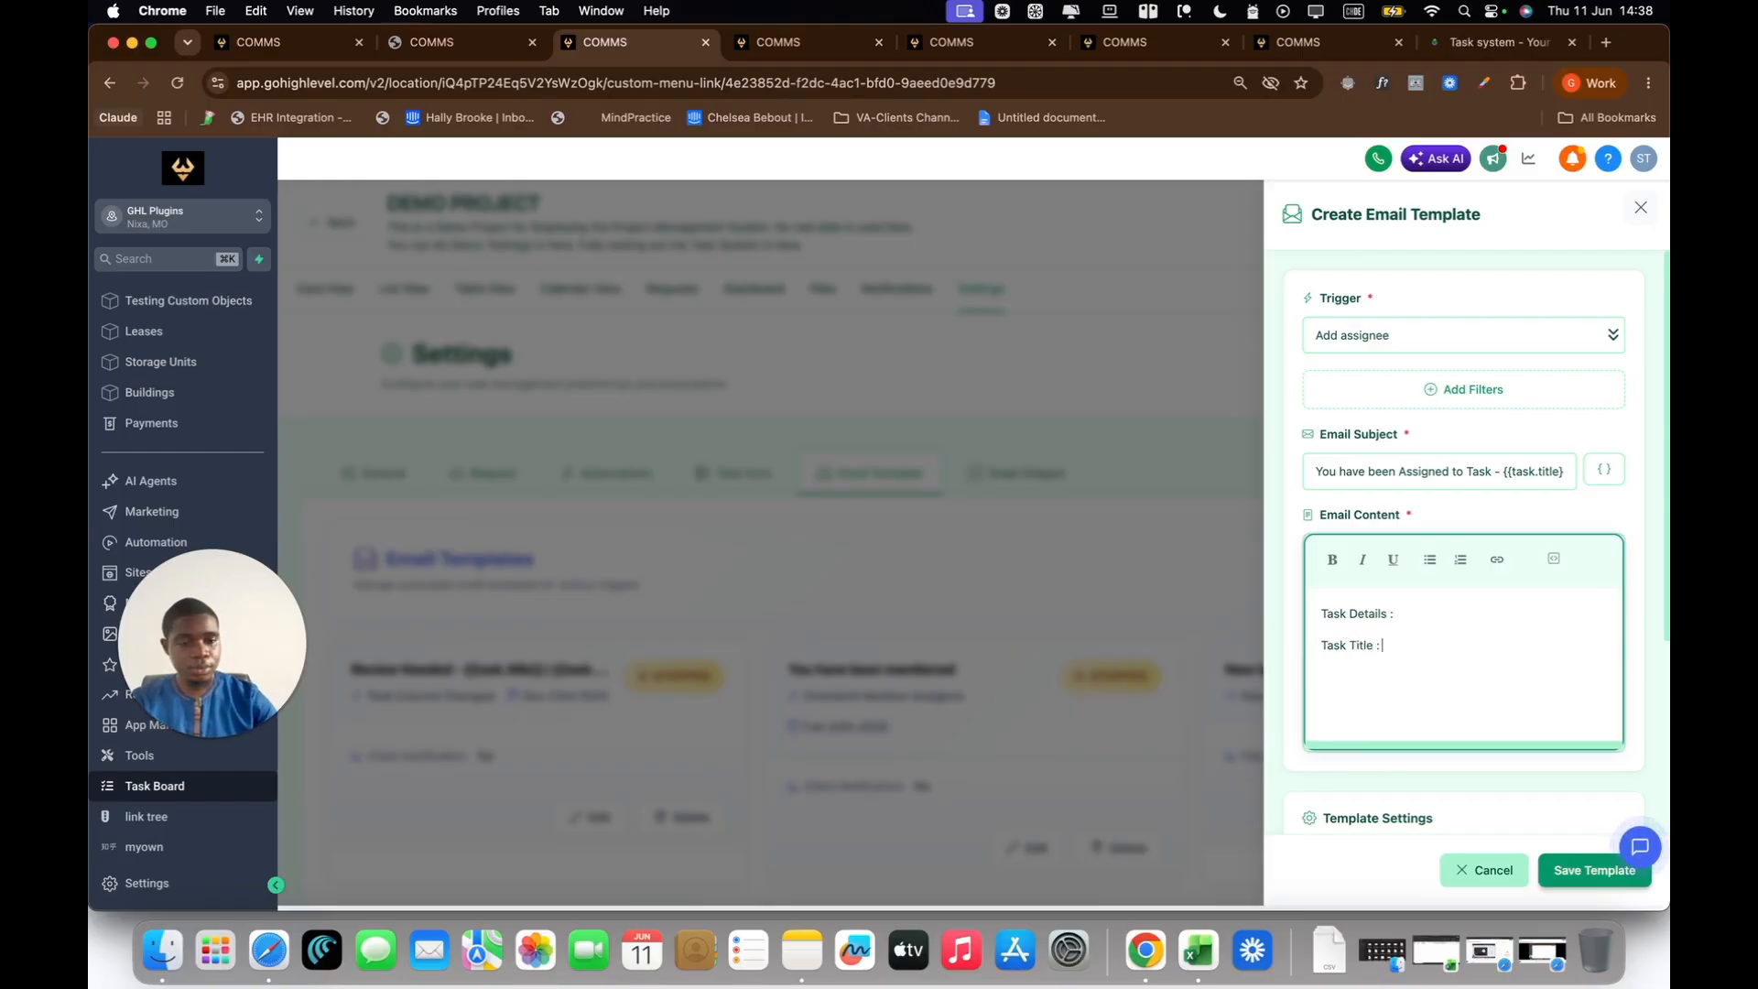
left_click(1556, 558)
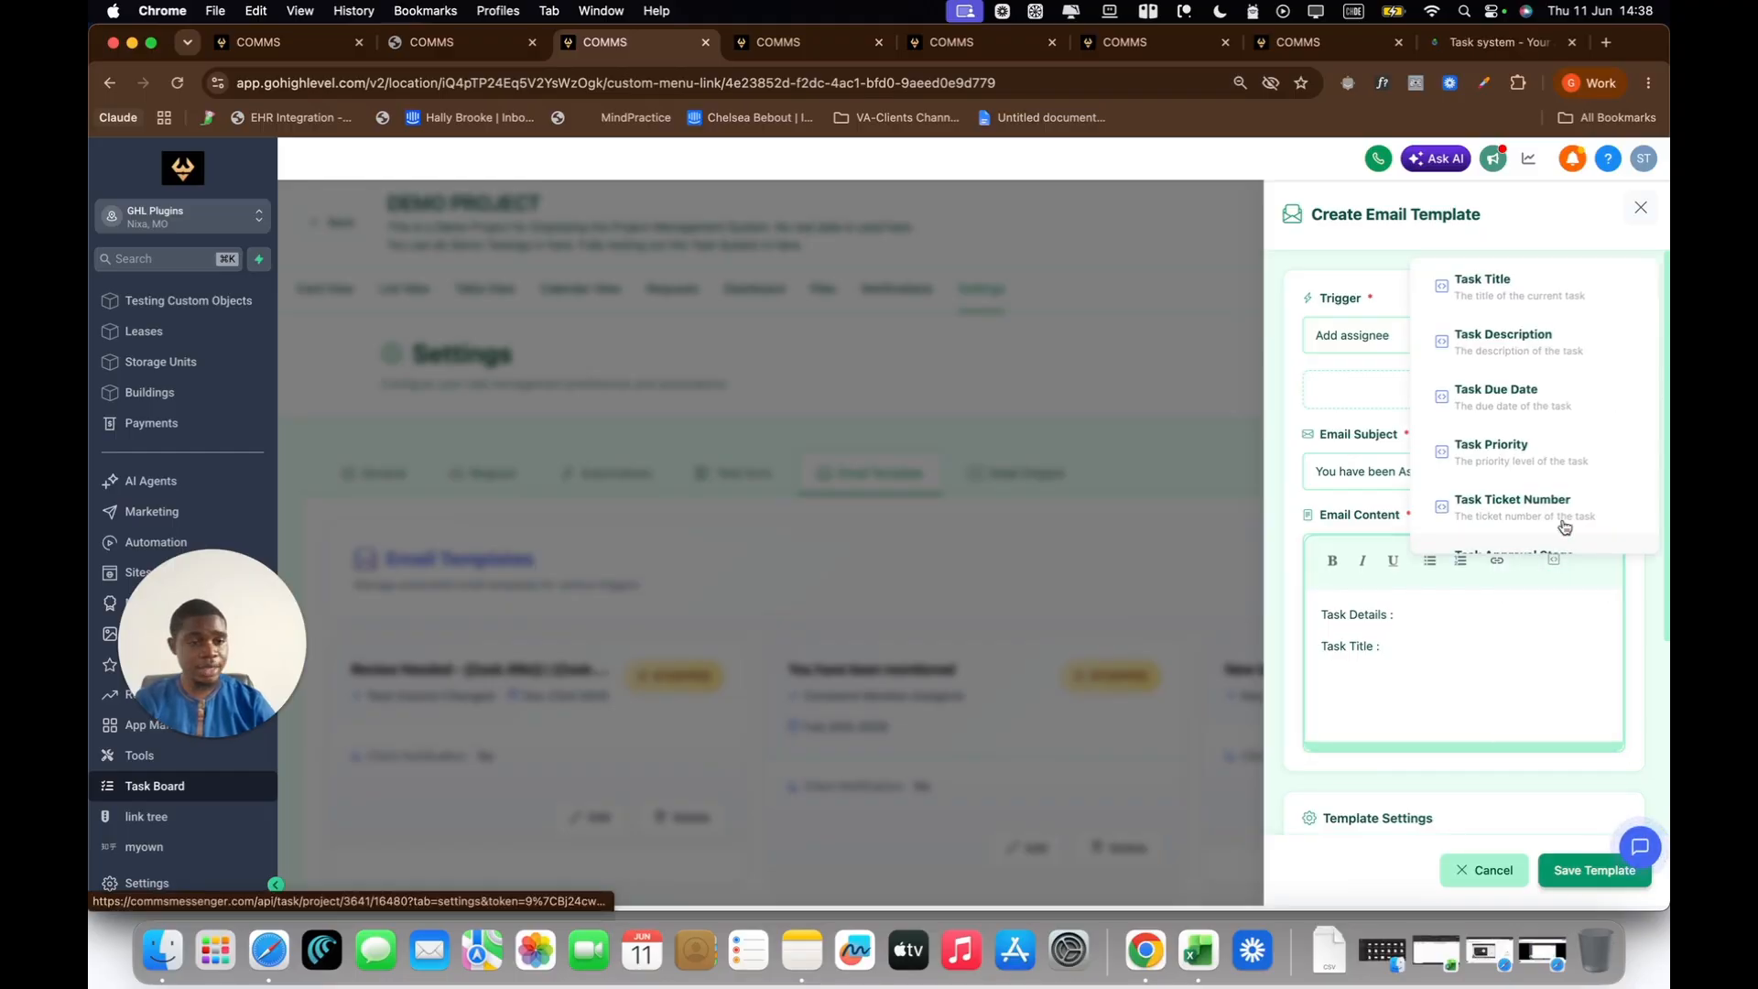
left_click(1504, 295)
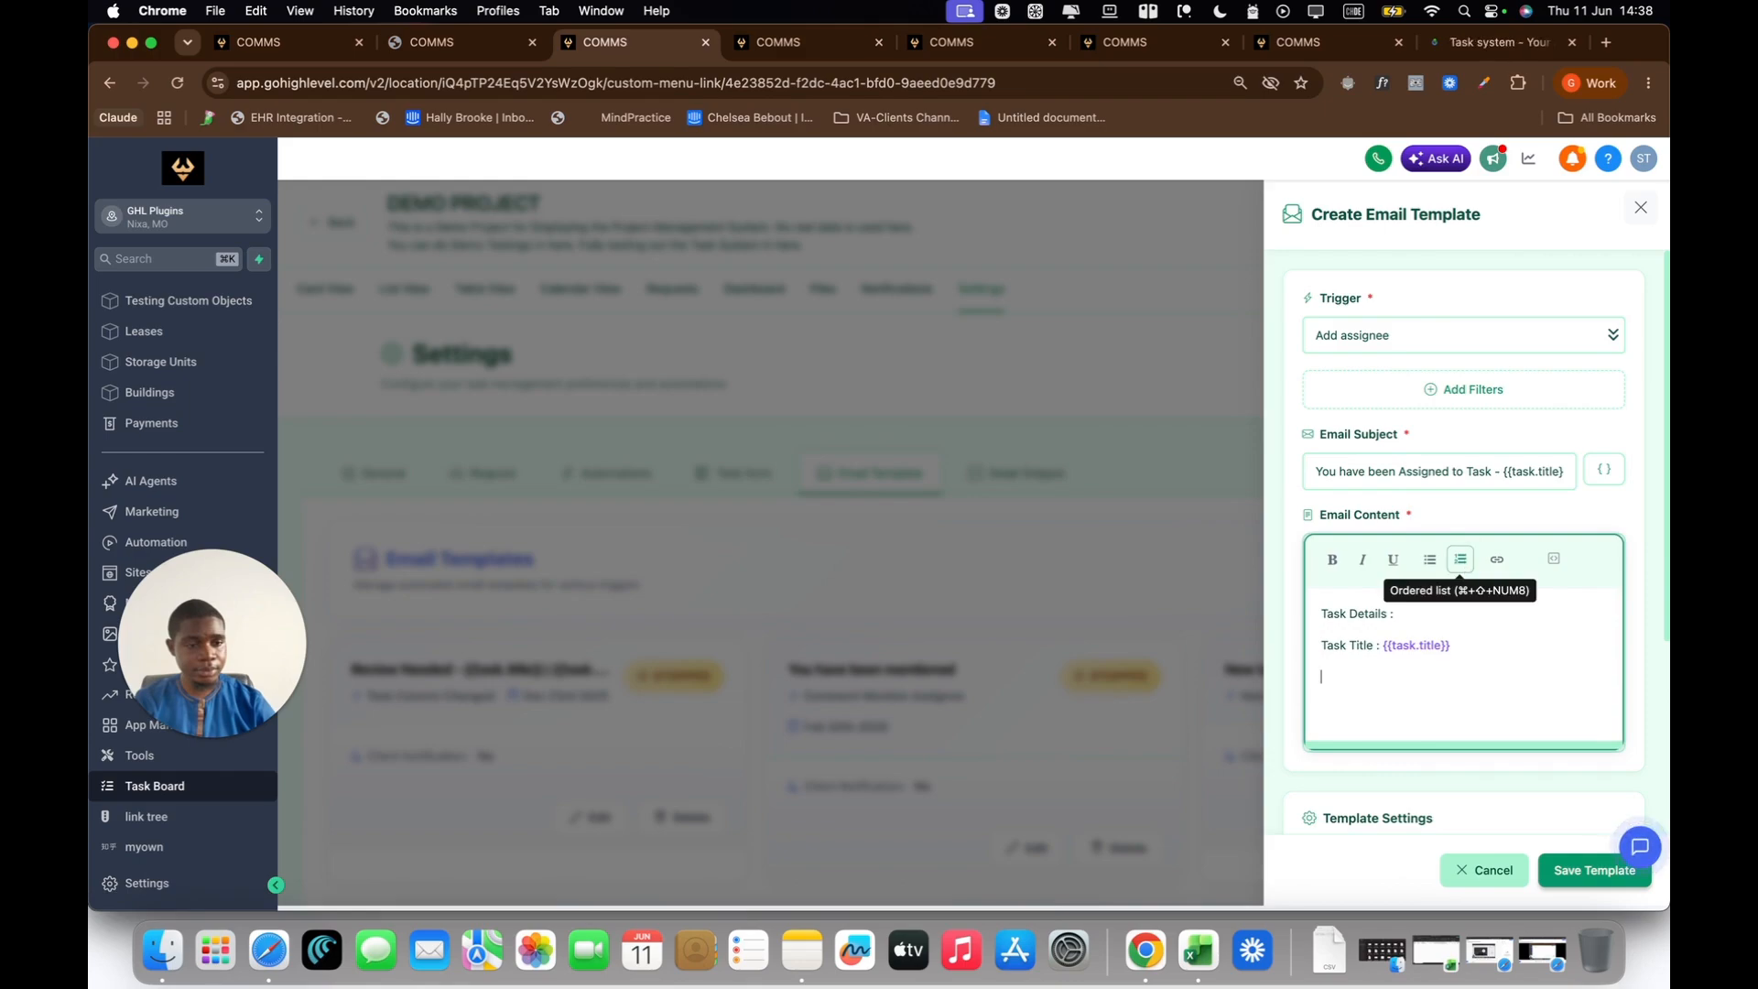
Step: Add a "Project Name :" line to the email content and insert the Project Name system variable after it
key("Return")
type("Pro")
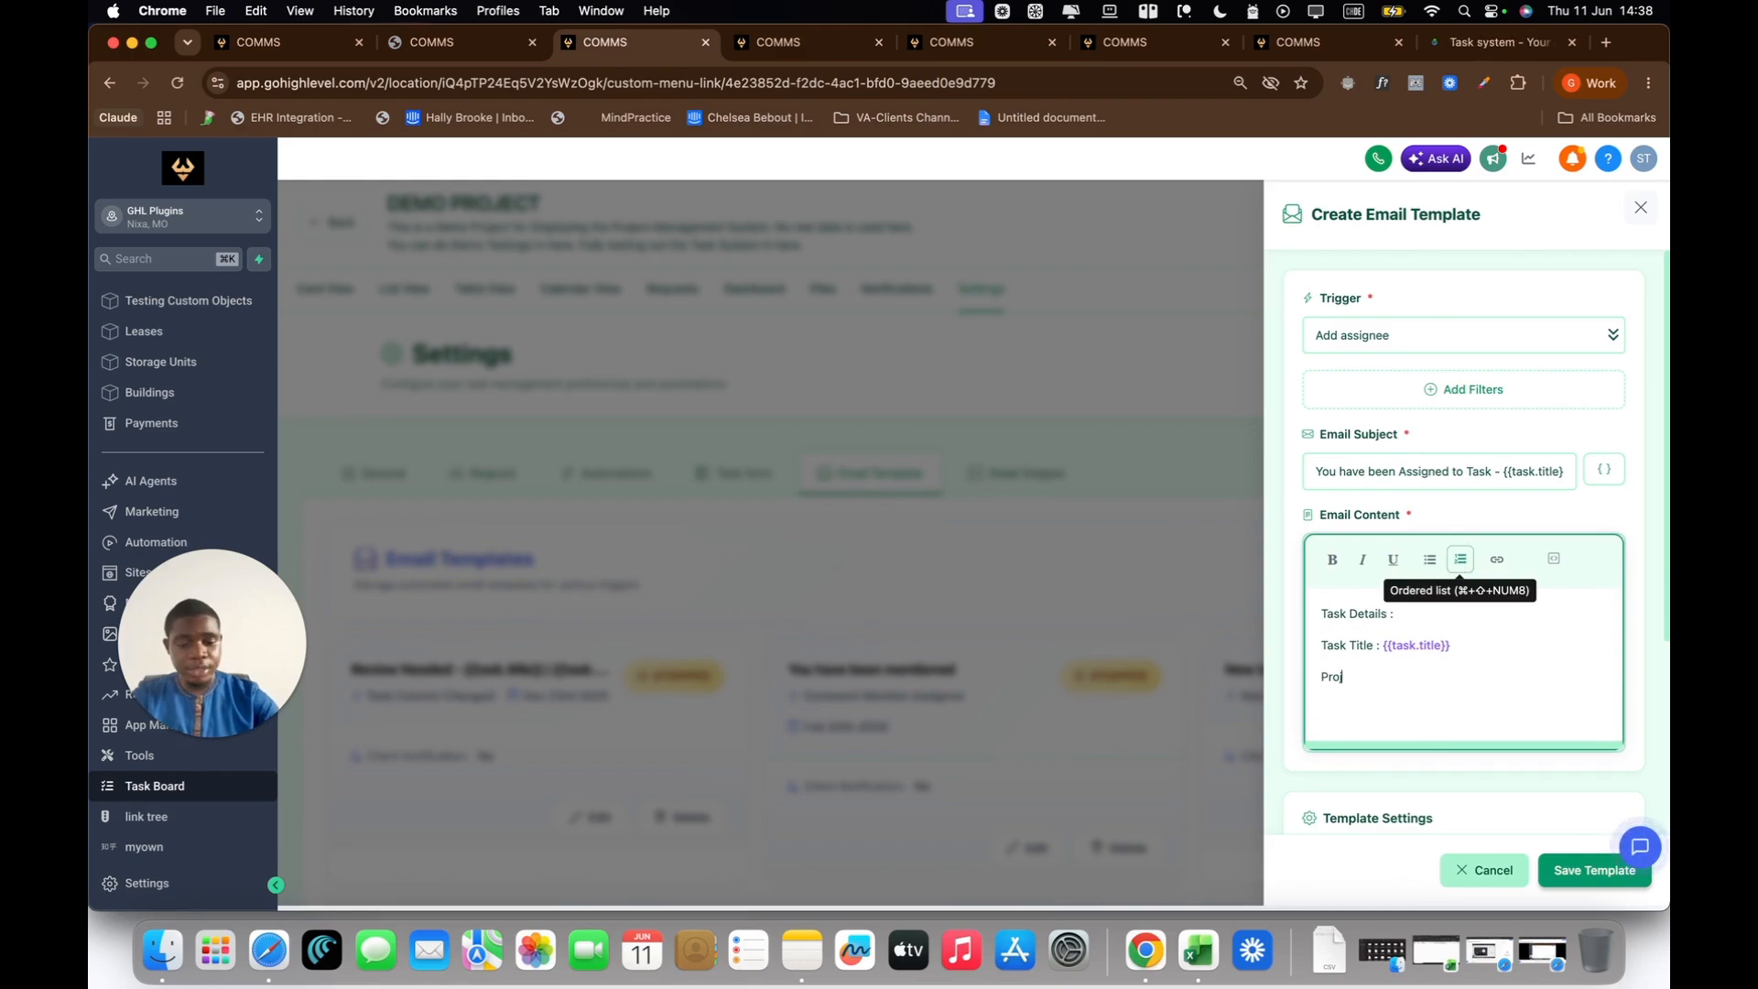
type("ject Name :")
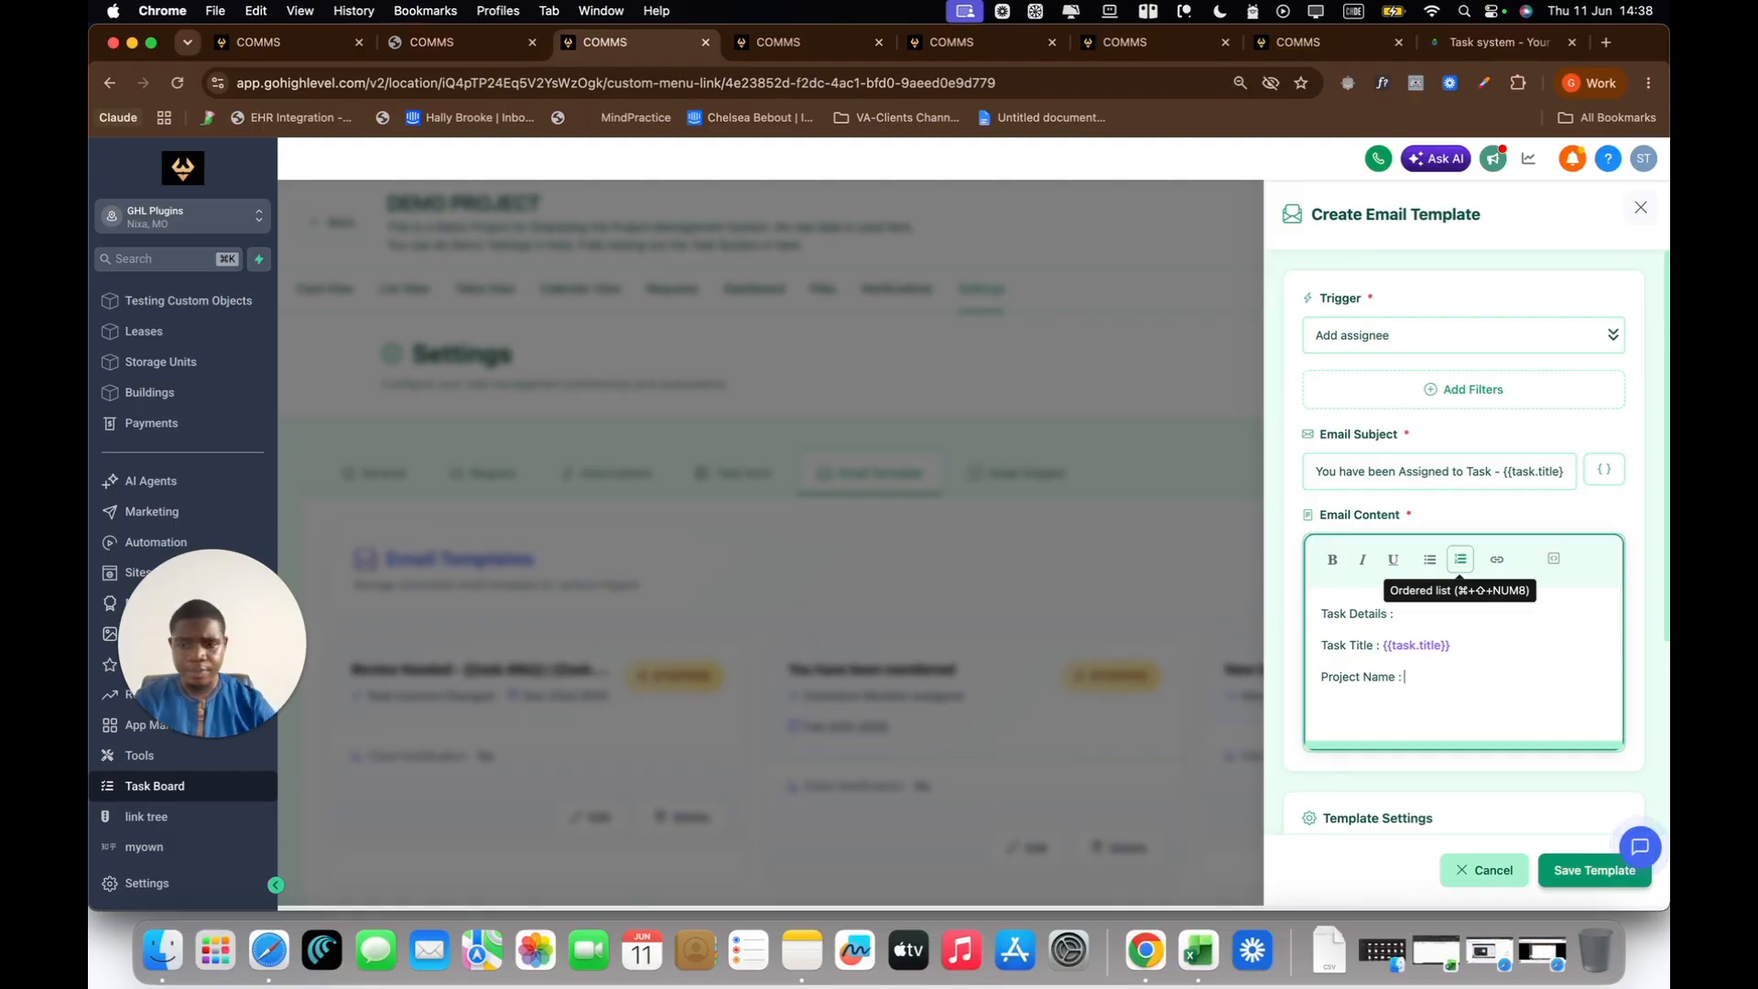
left_click(1556, 557)
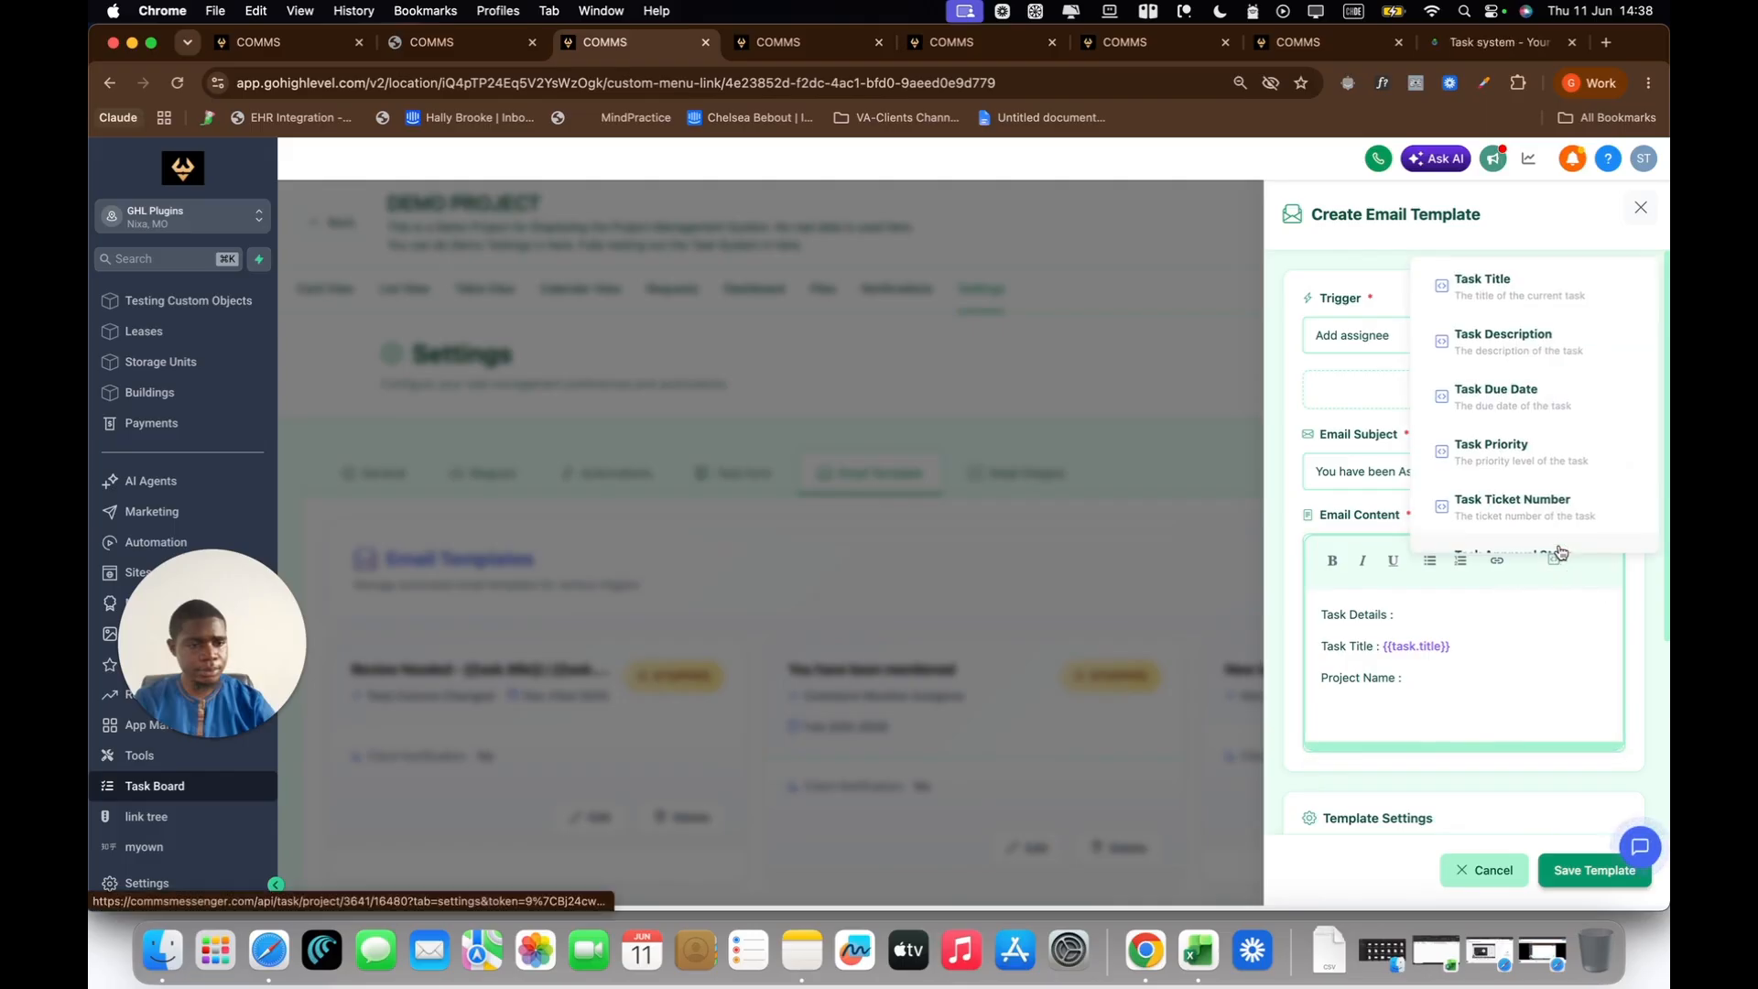
scroll(1546, 424, "down", 2)
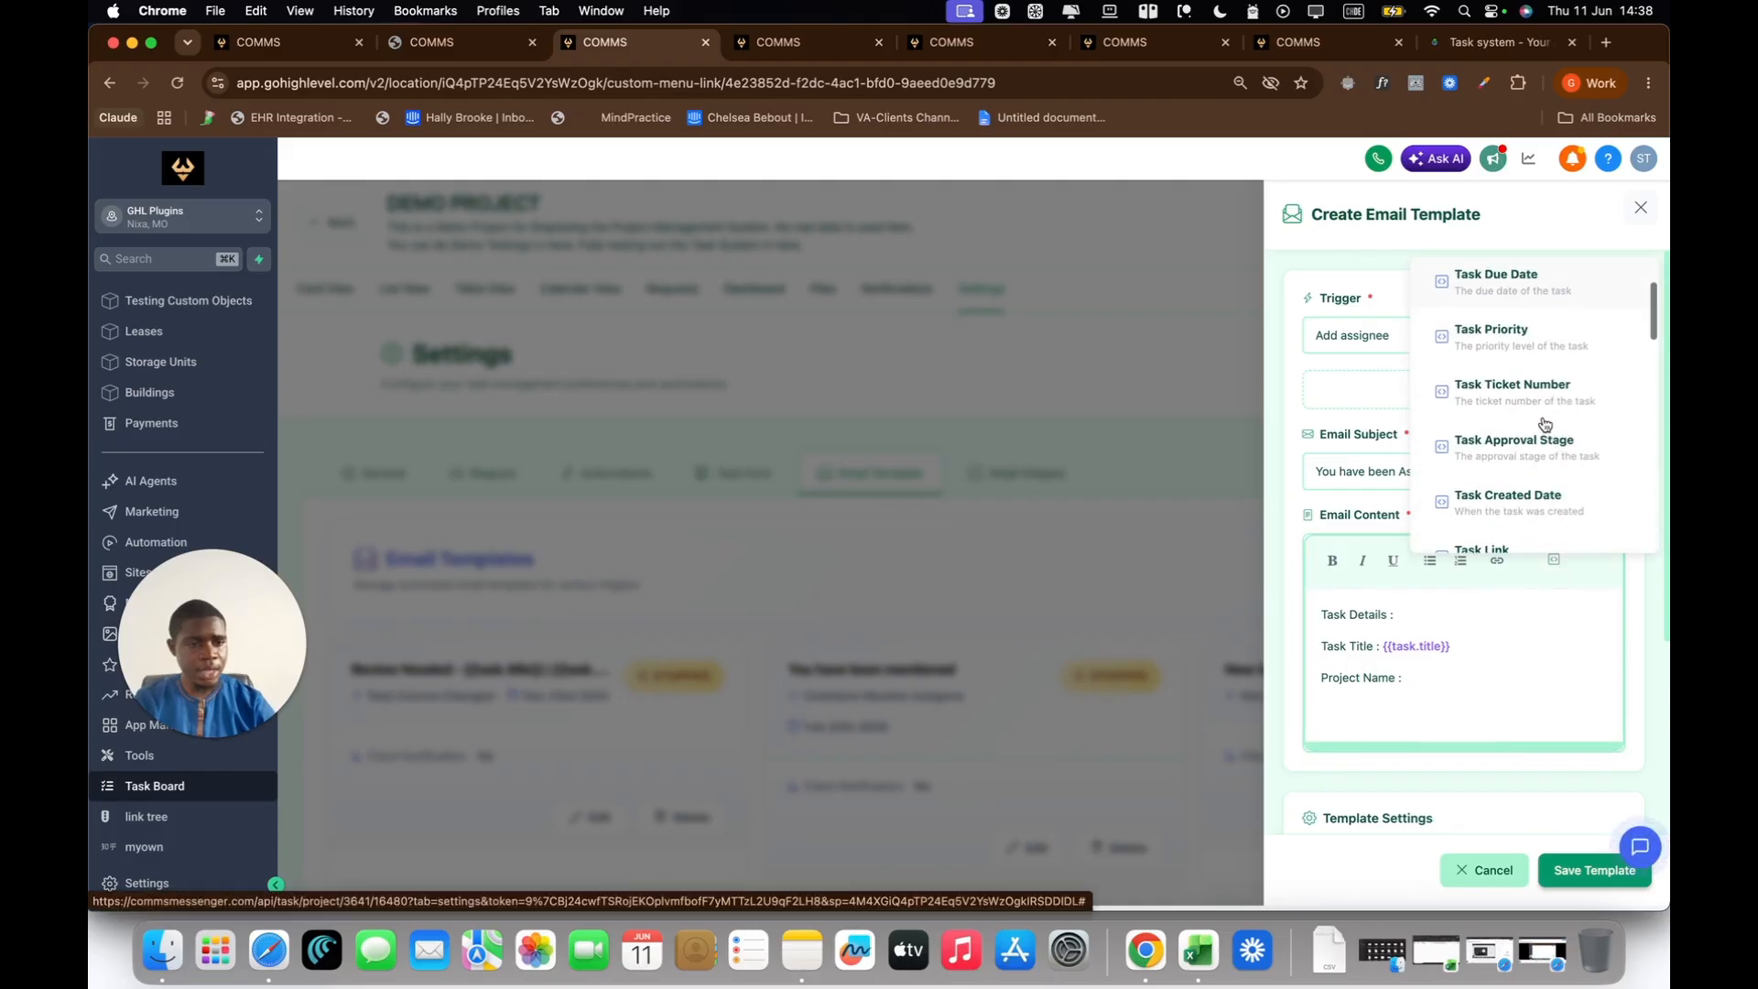
scroll(1545, 424, "down", 6)
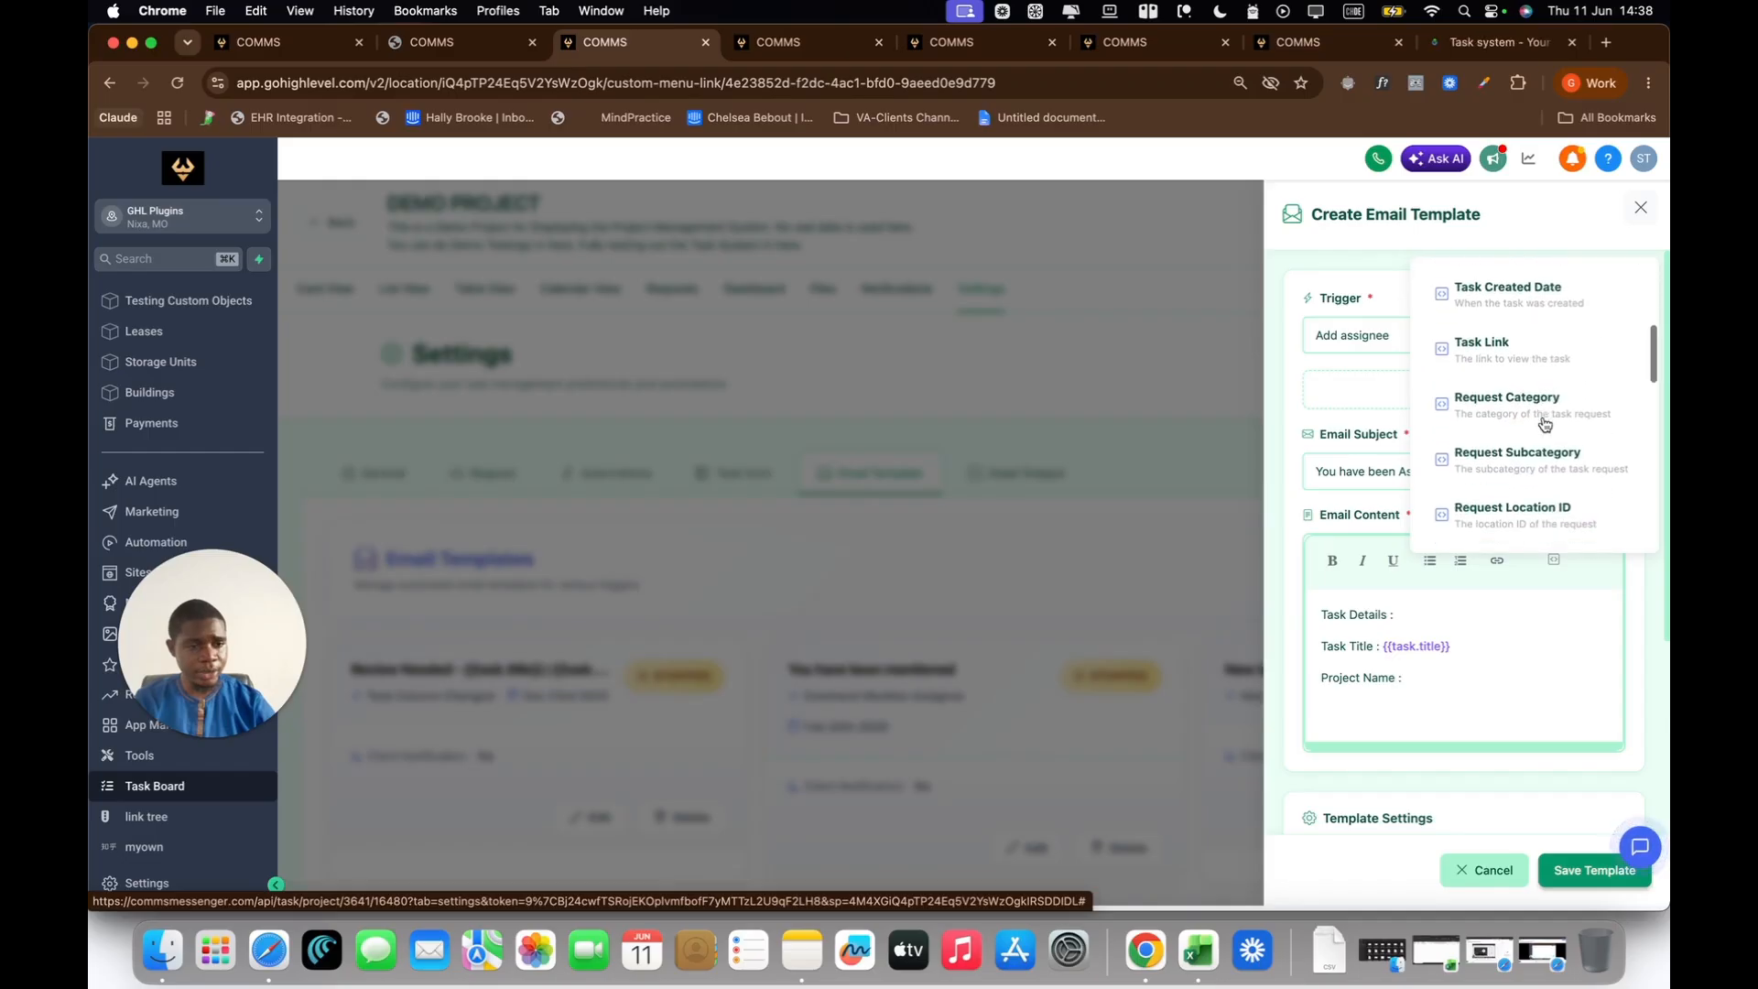
scroll(1546, 424, "down", 8)
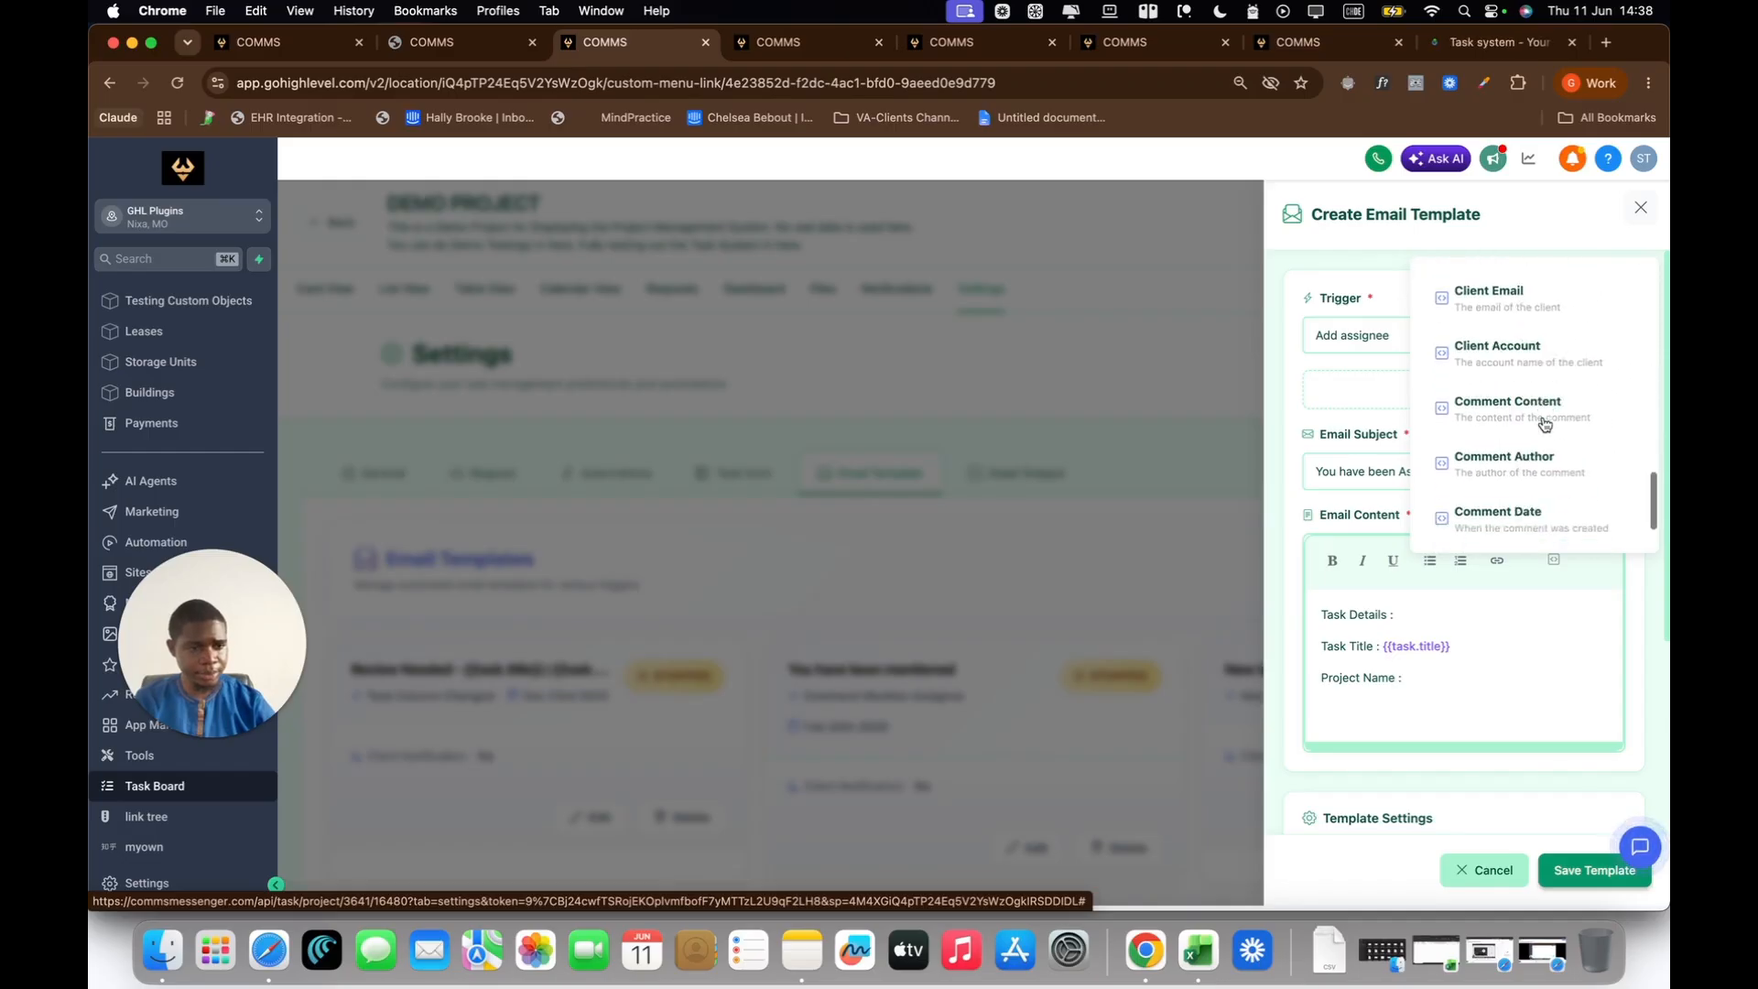
scroll(1546, 424, "down", 1)
scroll(1546, 424, "up", 3)
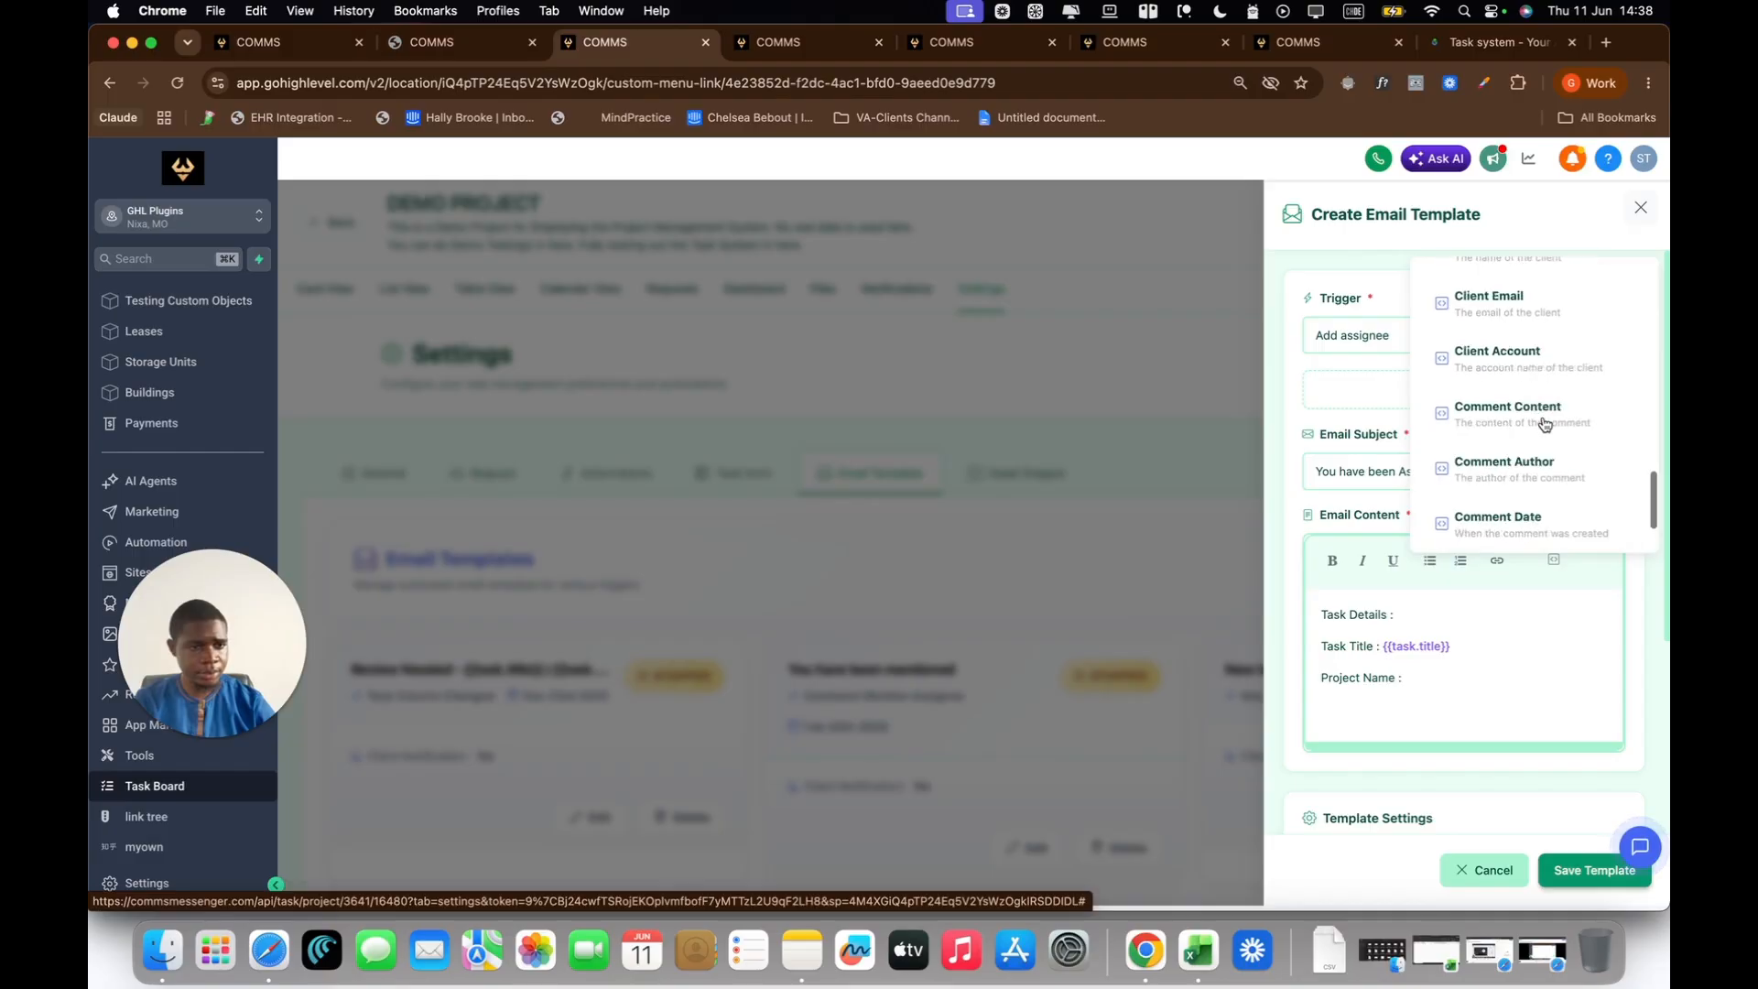
scroll(1546, 424, "up", 4)
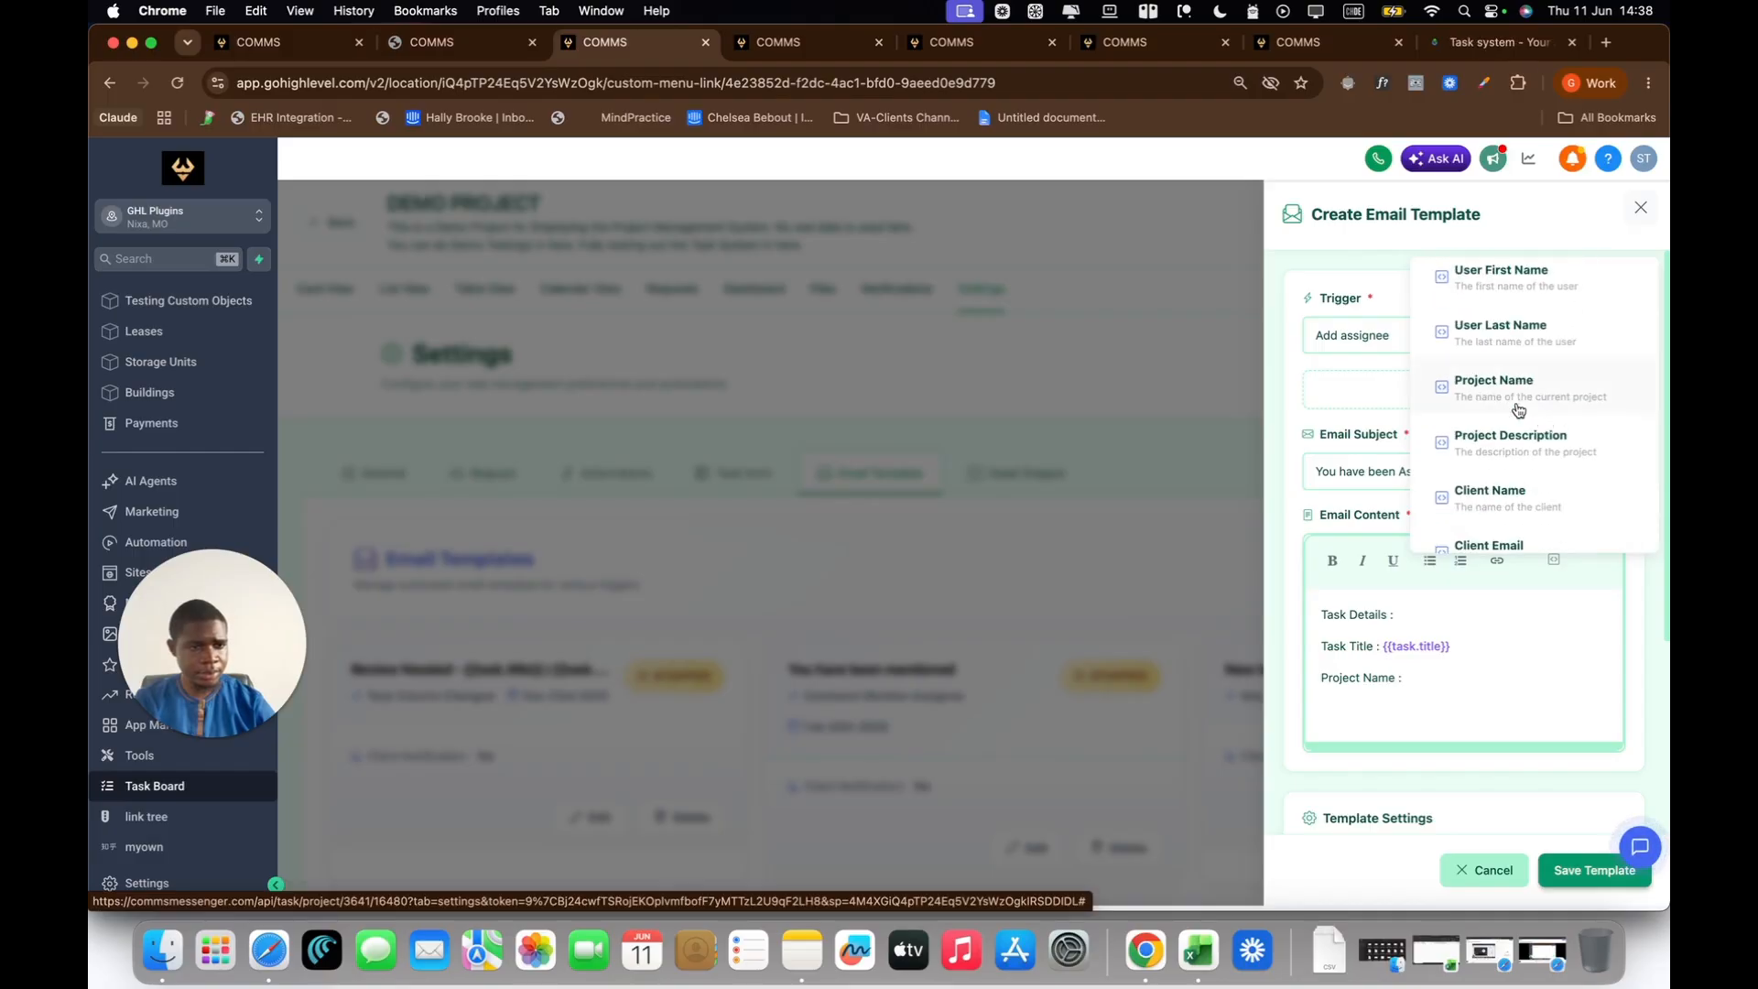
left_click(1507, 400)
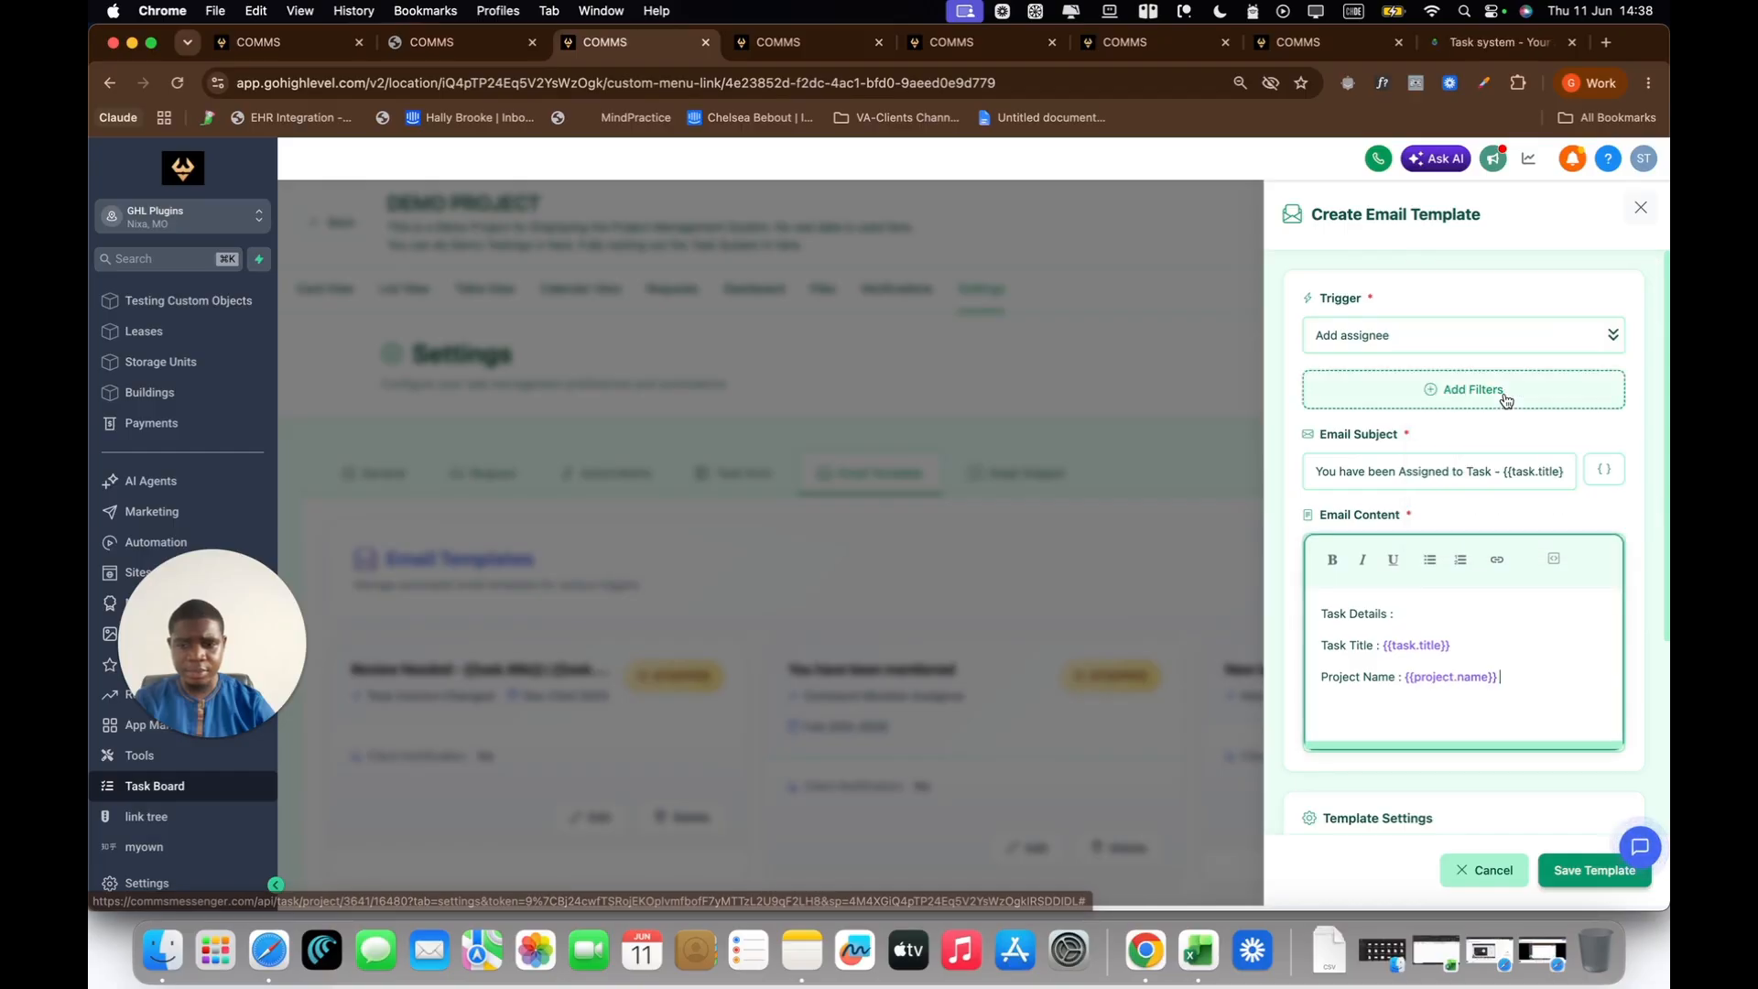
Step: Add the line "Task Link : Click here" below the project name in the email content
key("Return")
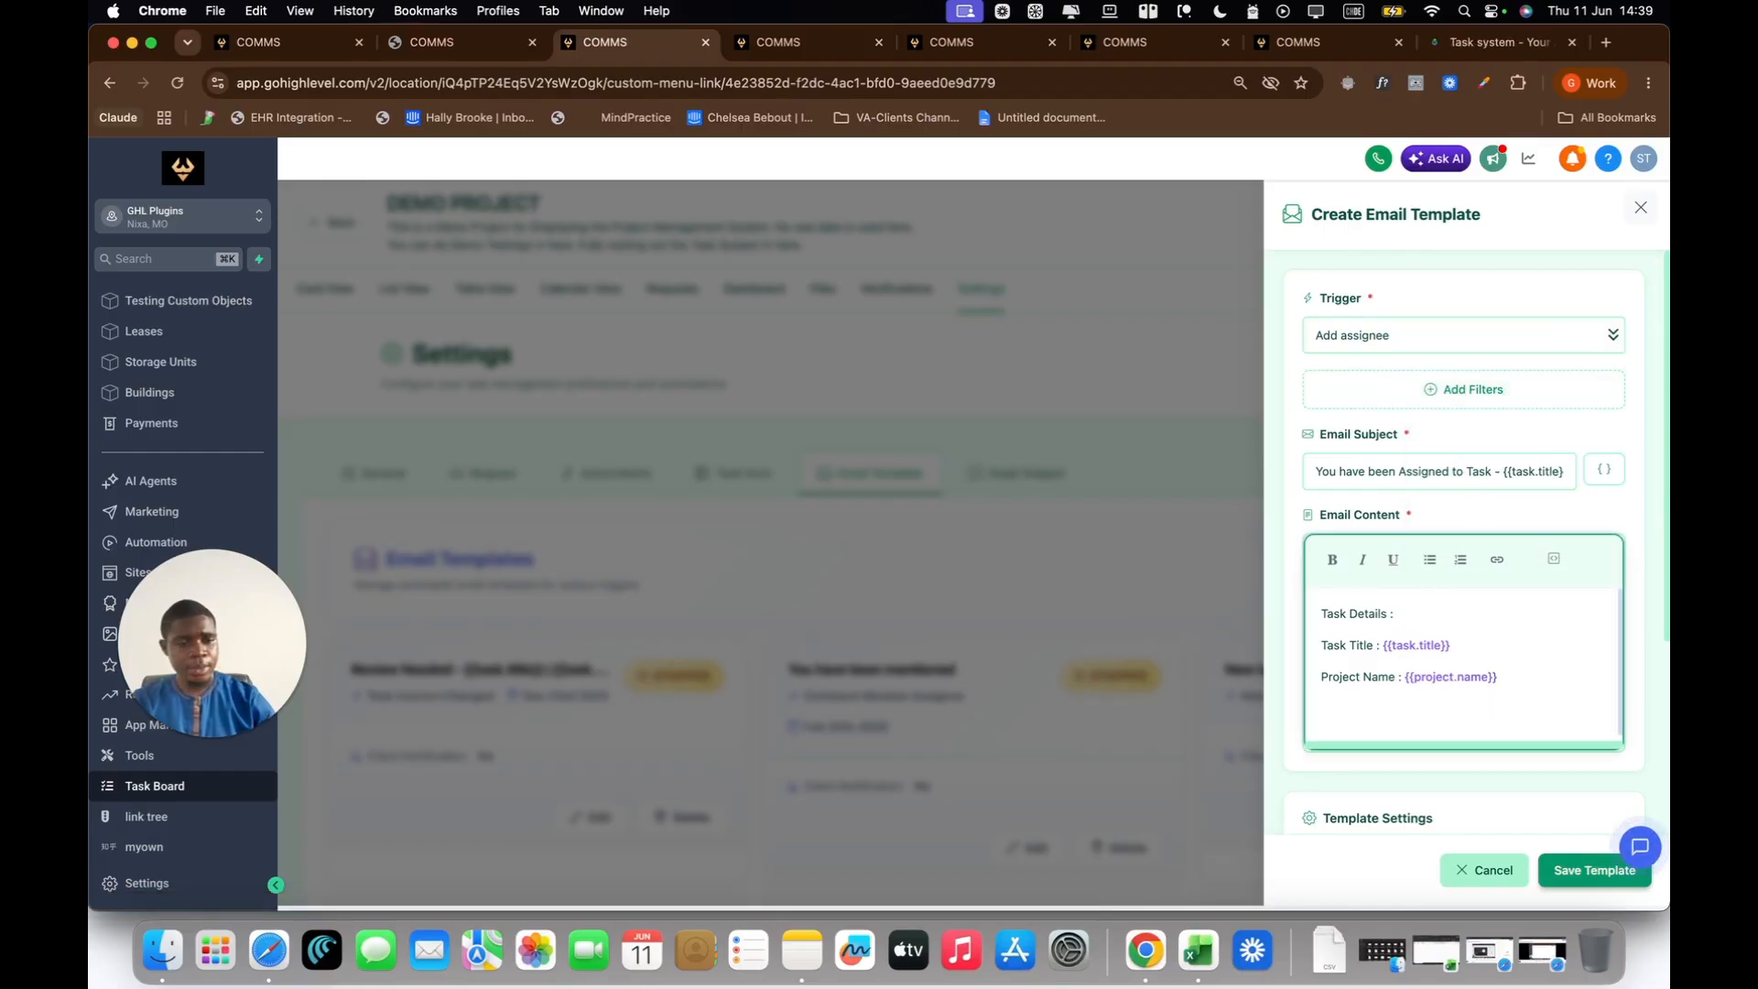
type("T")
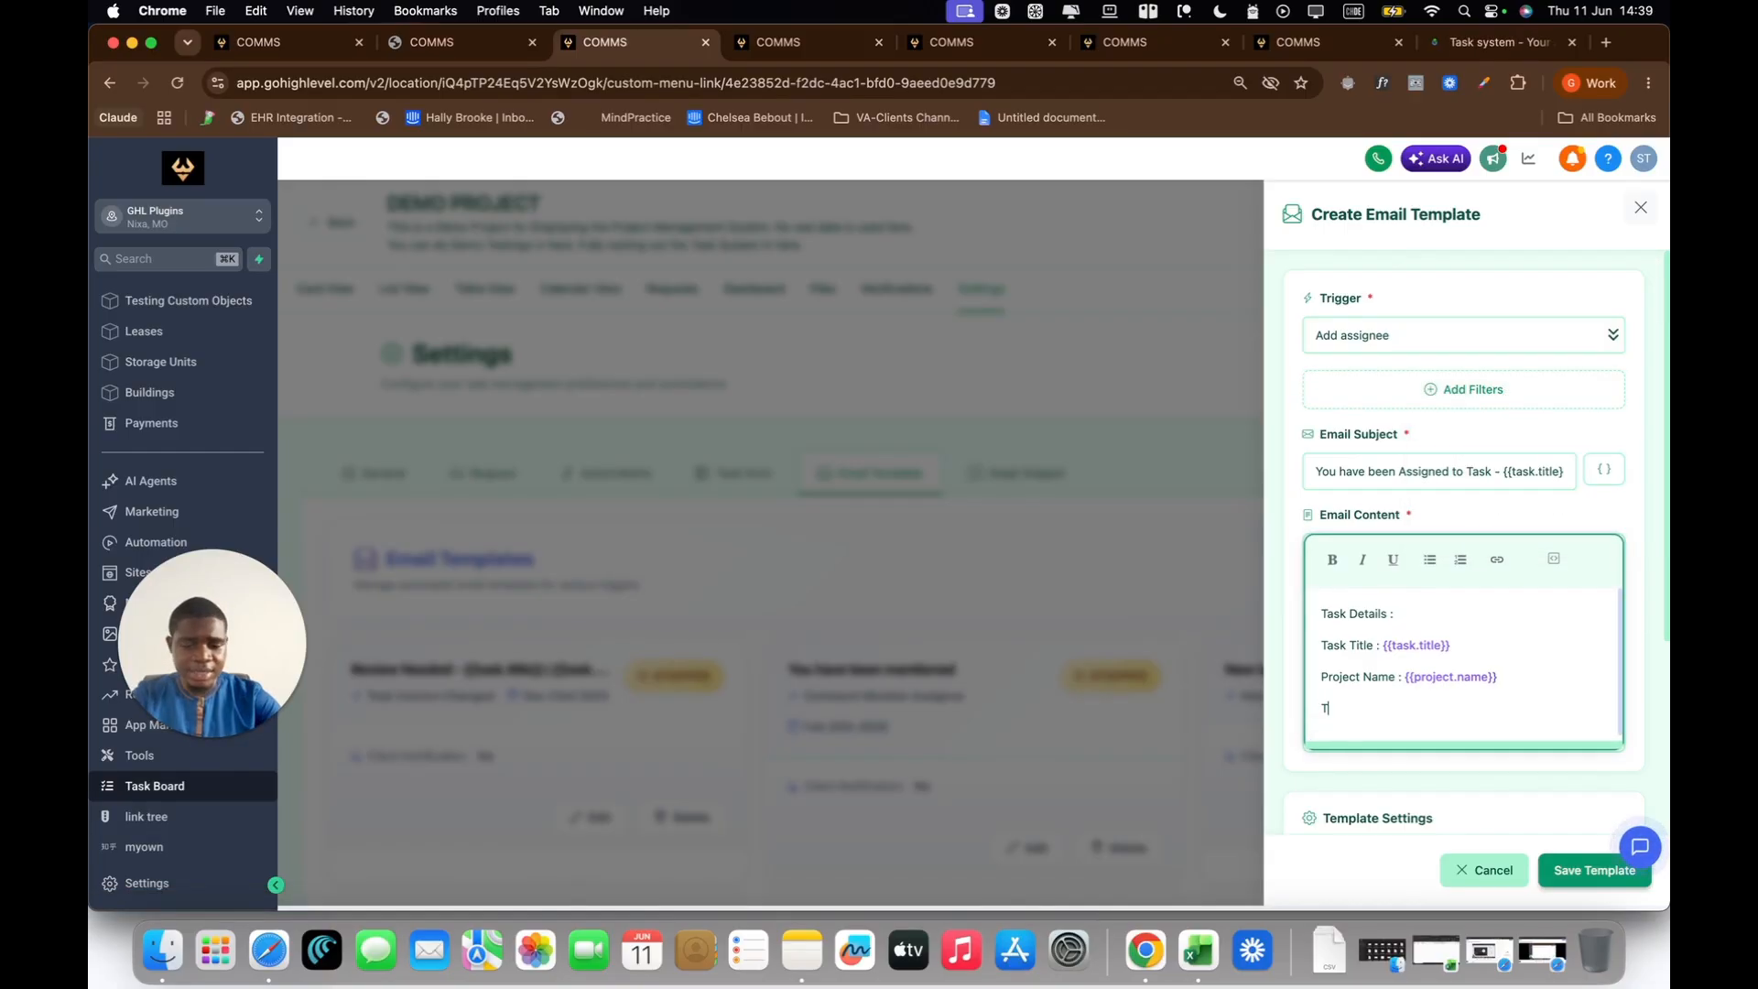
type("ask")
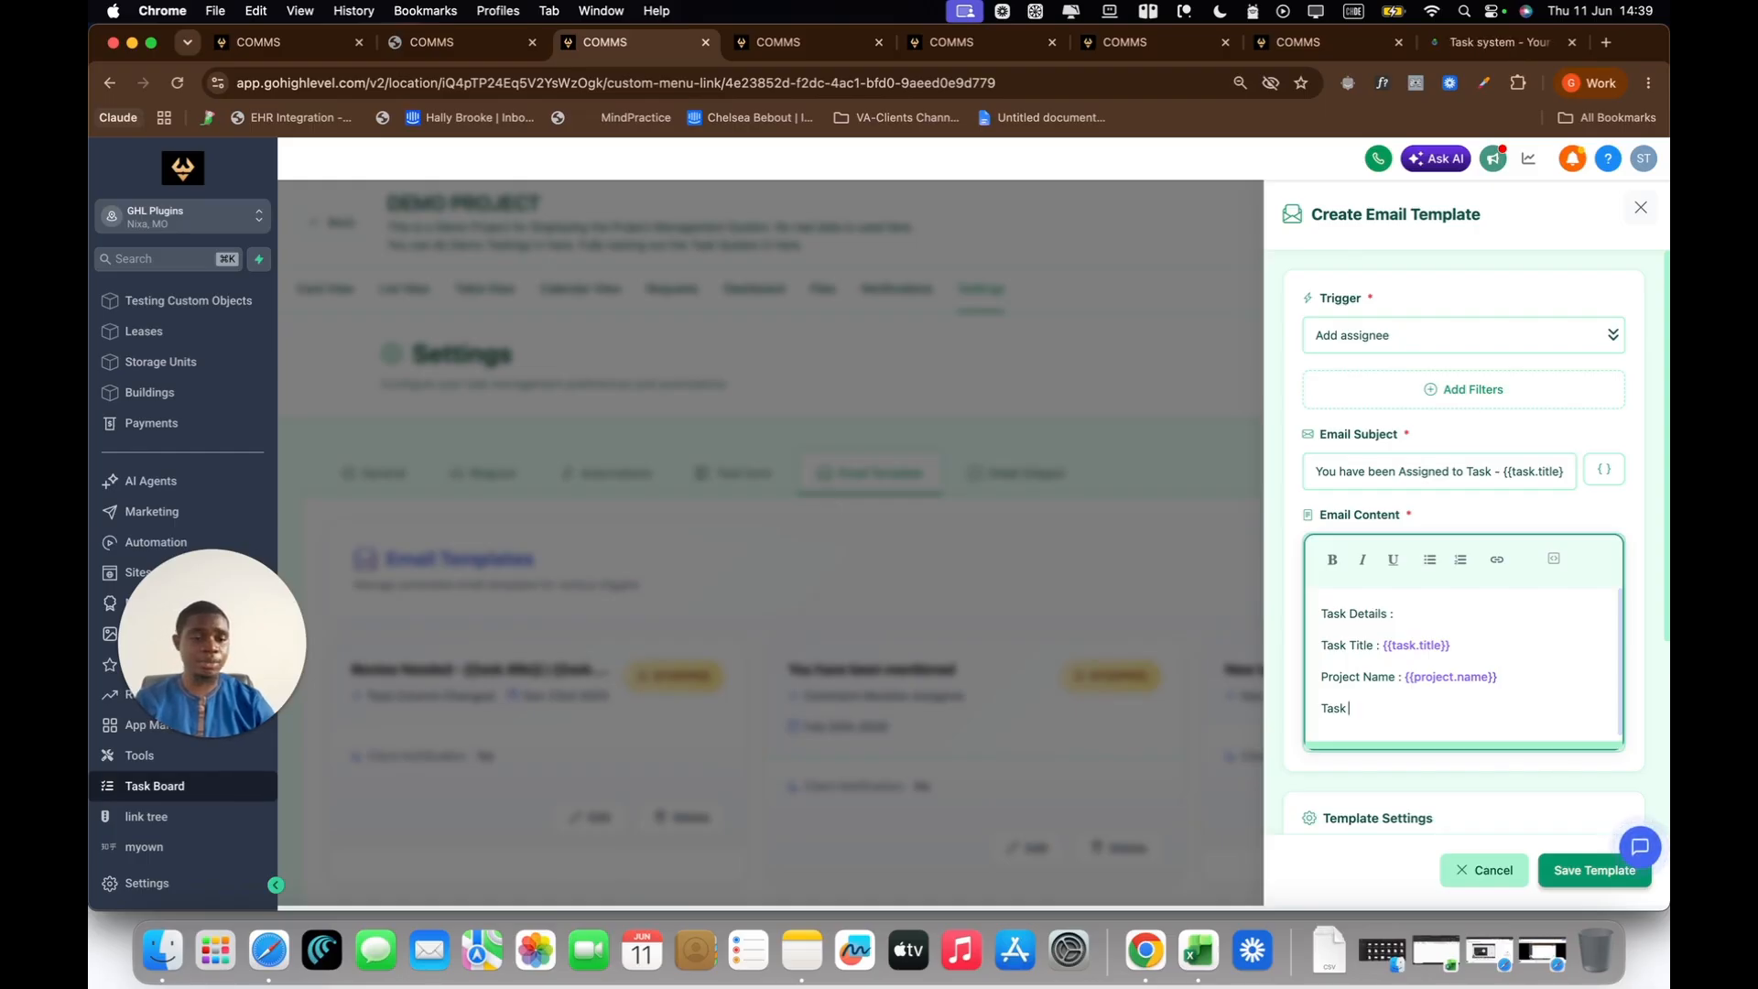
type("Link : ")
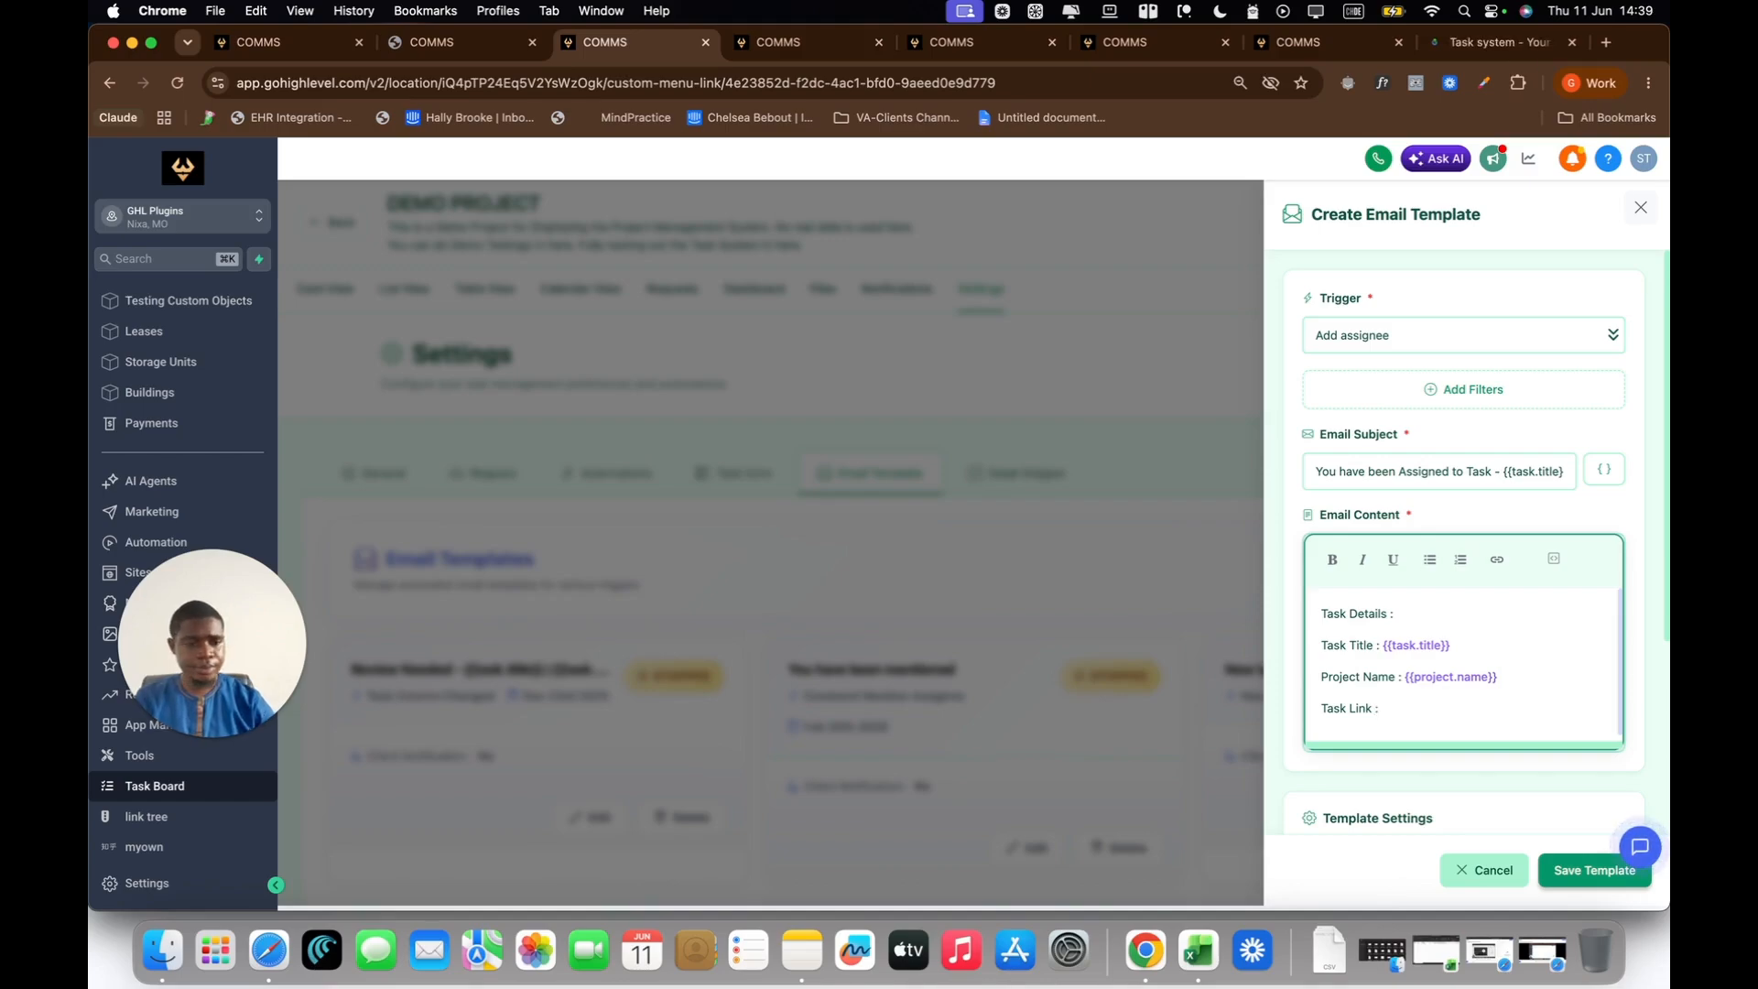
type("Click here")
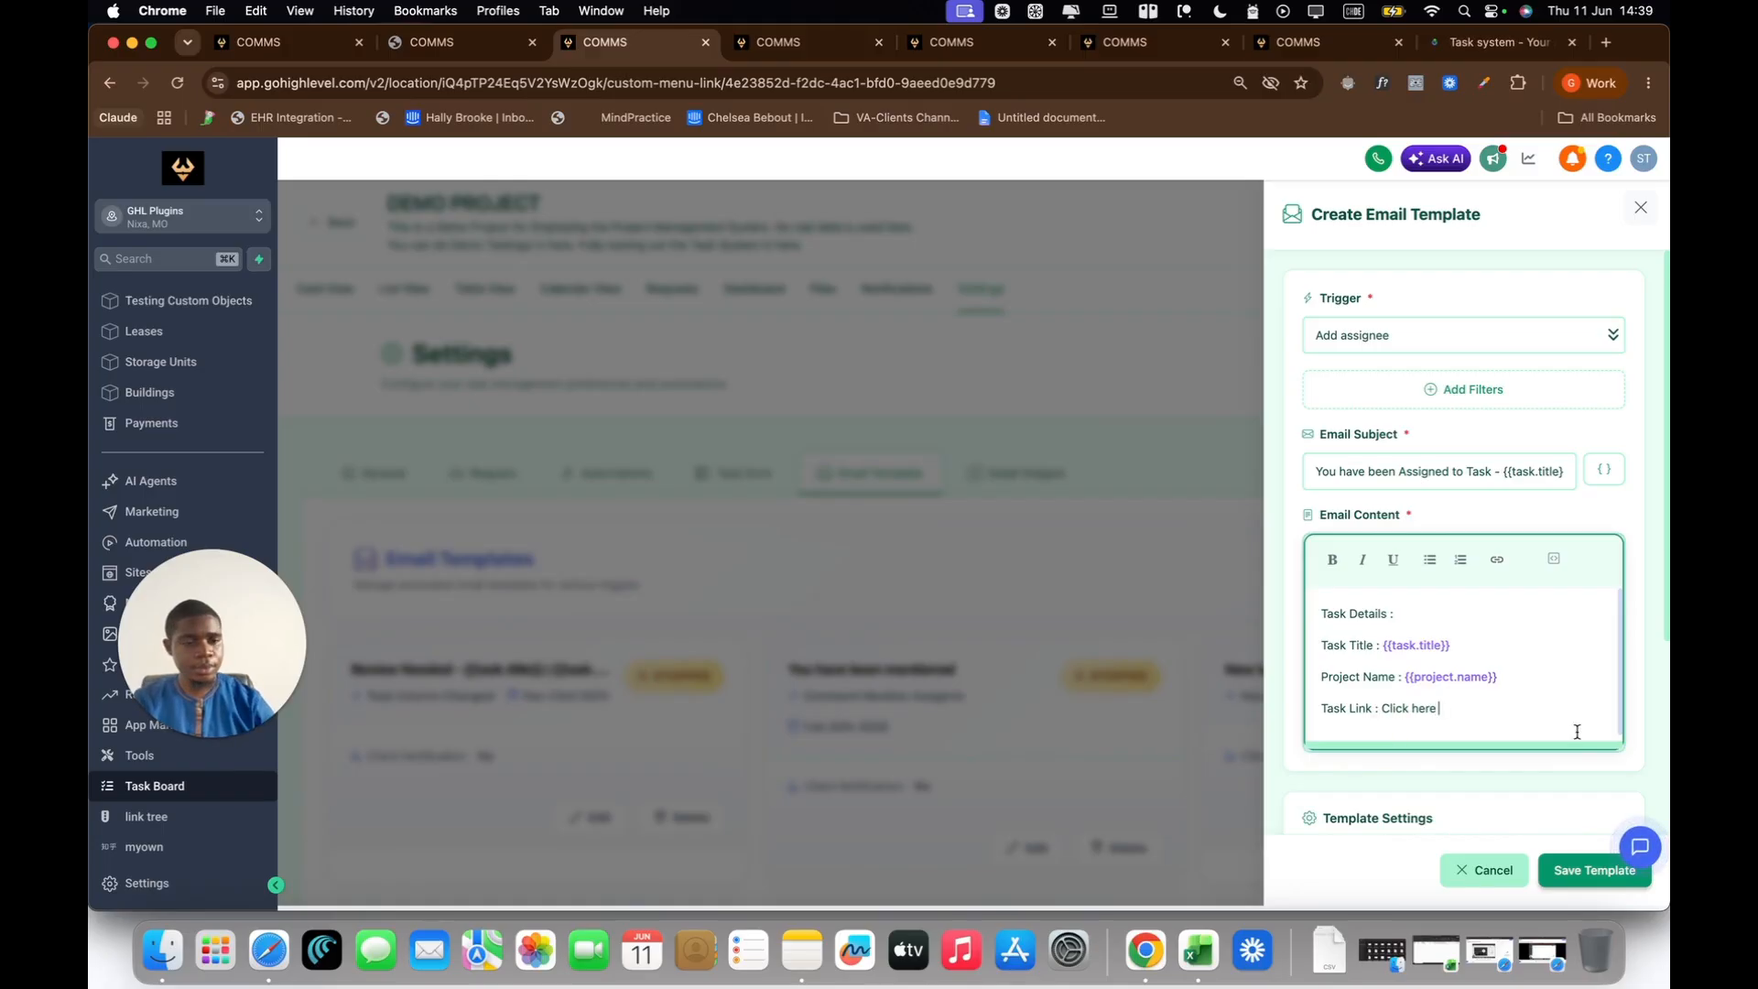
Step: Insert the Task Link system variable after "Click here" and cut the {{task.link}} placeholder out of the line
left_click(1554, 560)
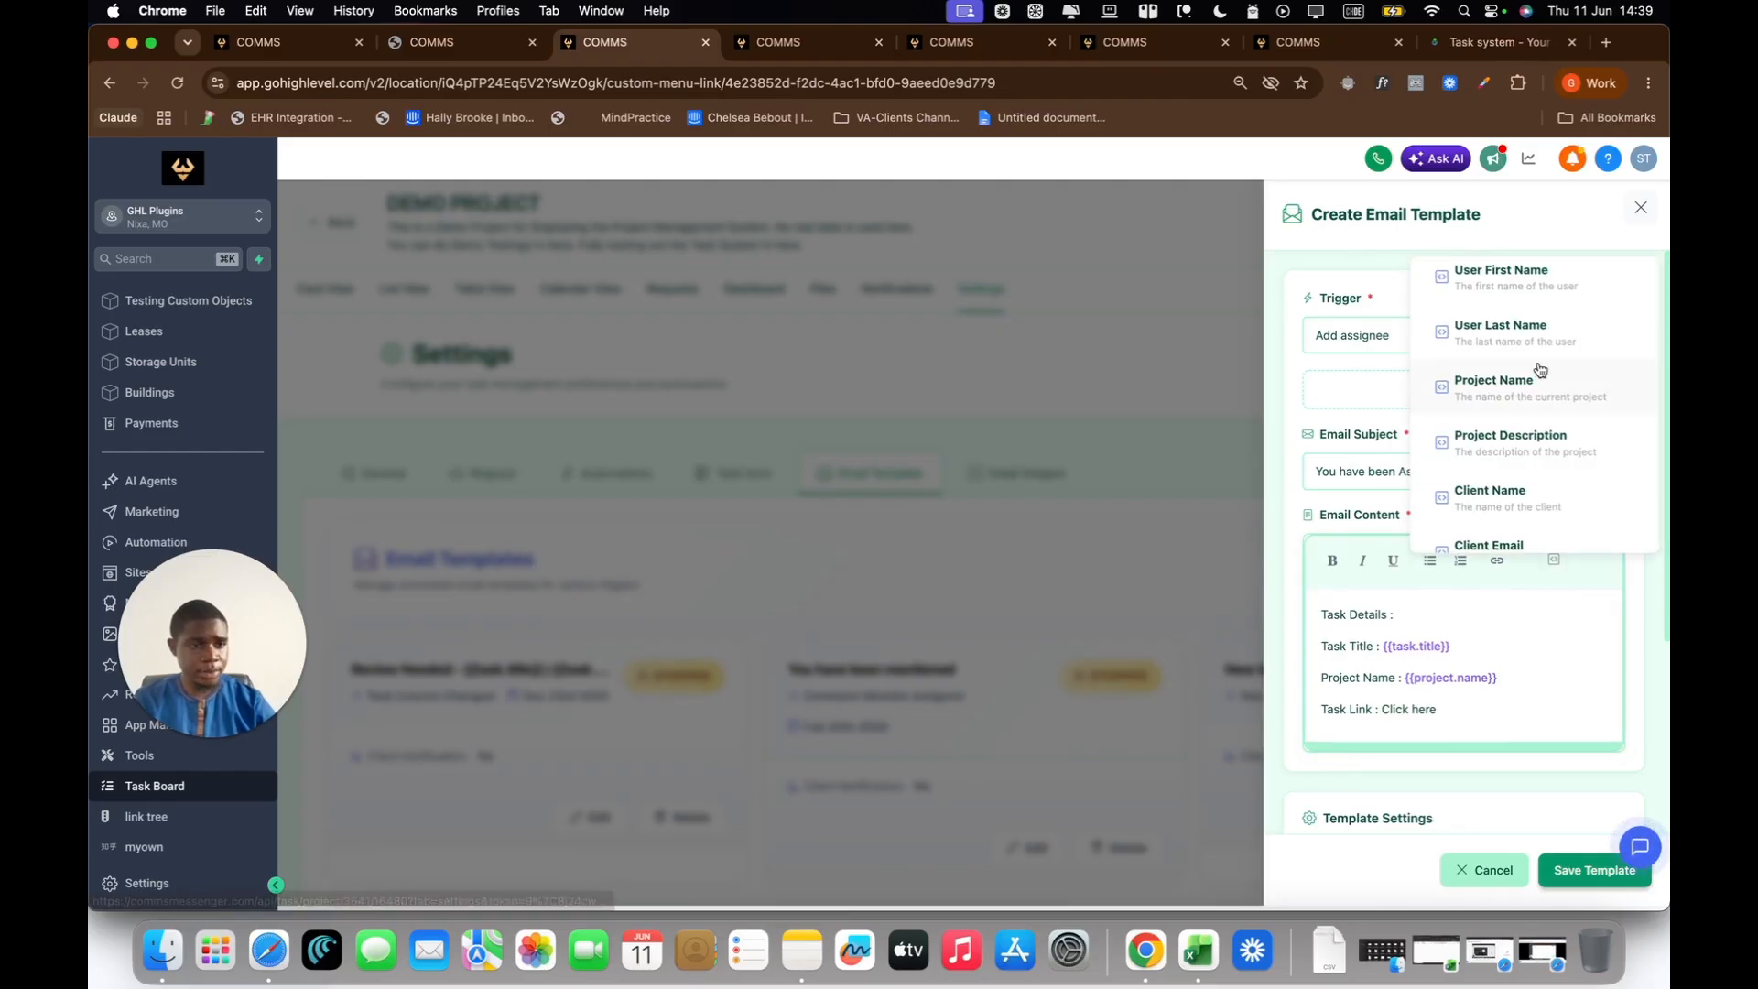
scroll(1541, 369, "down", 5)
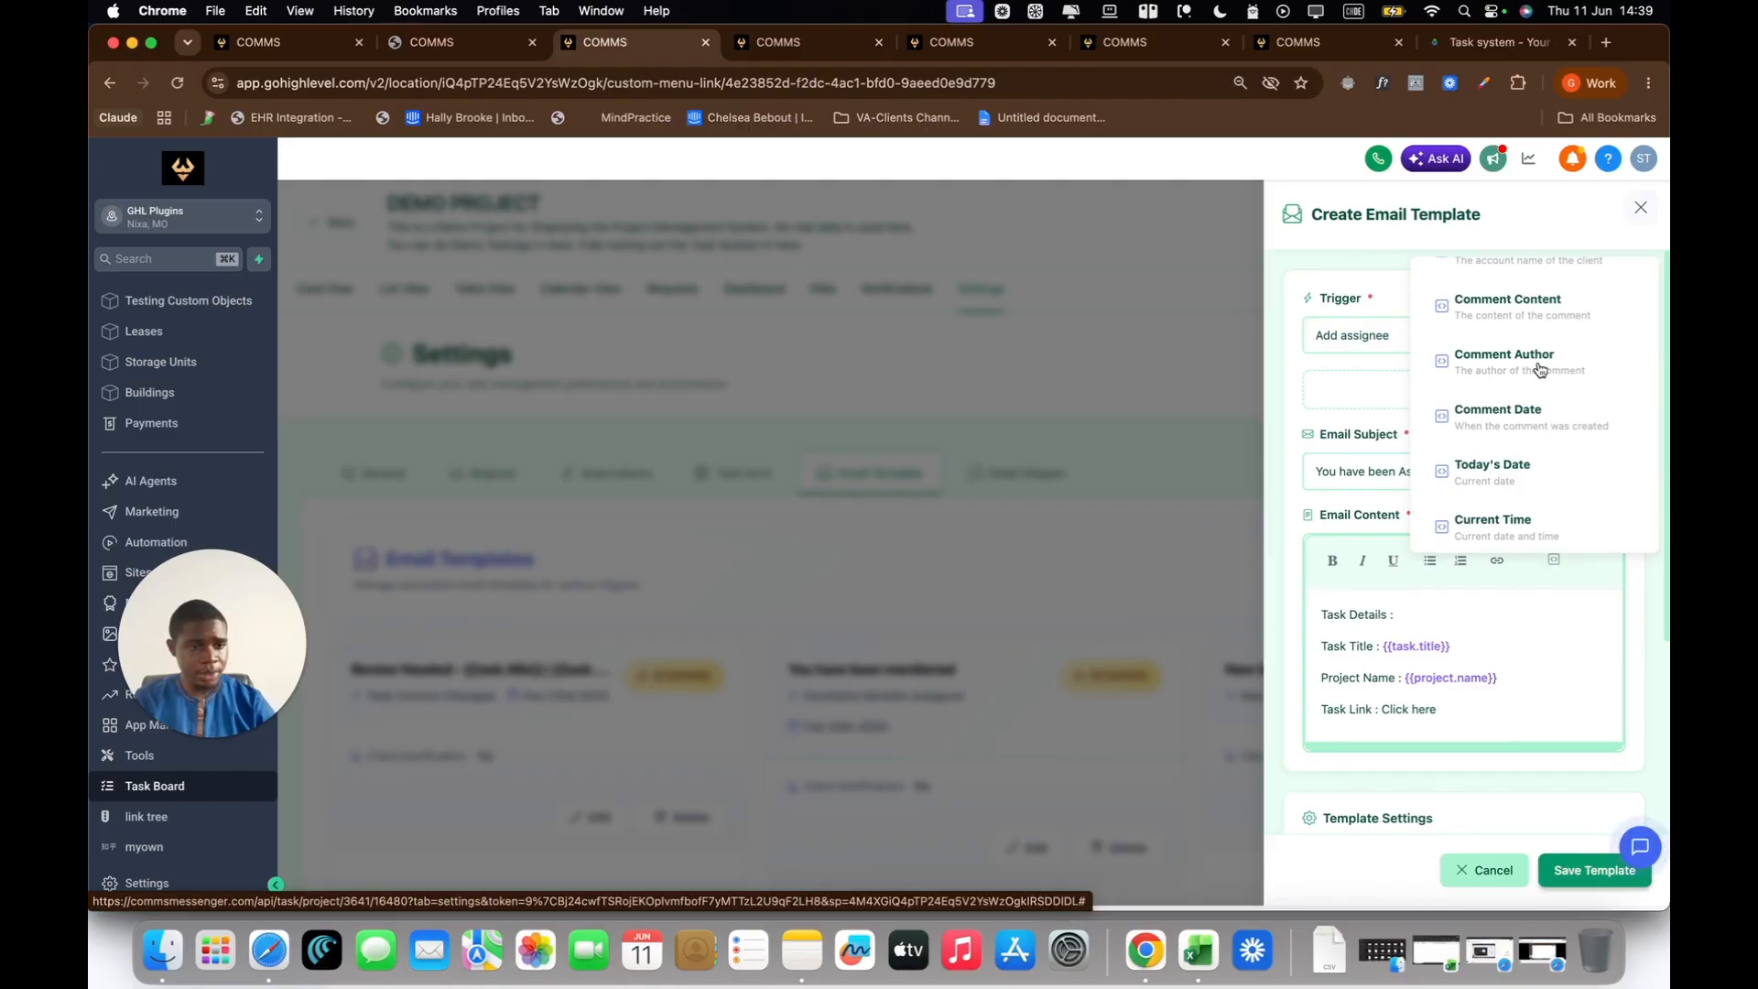
scroll(1540, 369, "up", 3)
scroll(1541, 369, "up", 4)
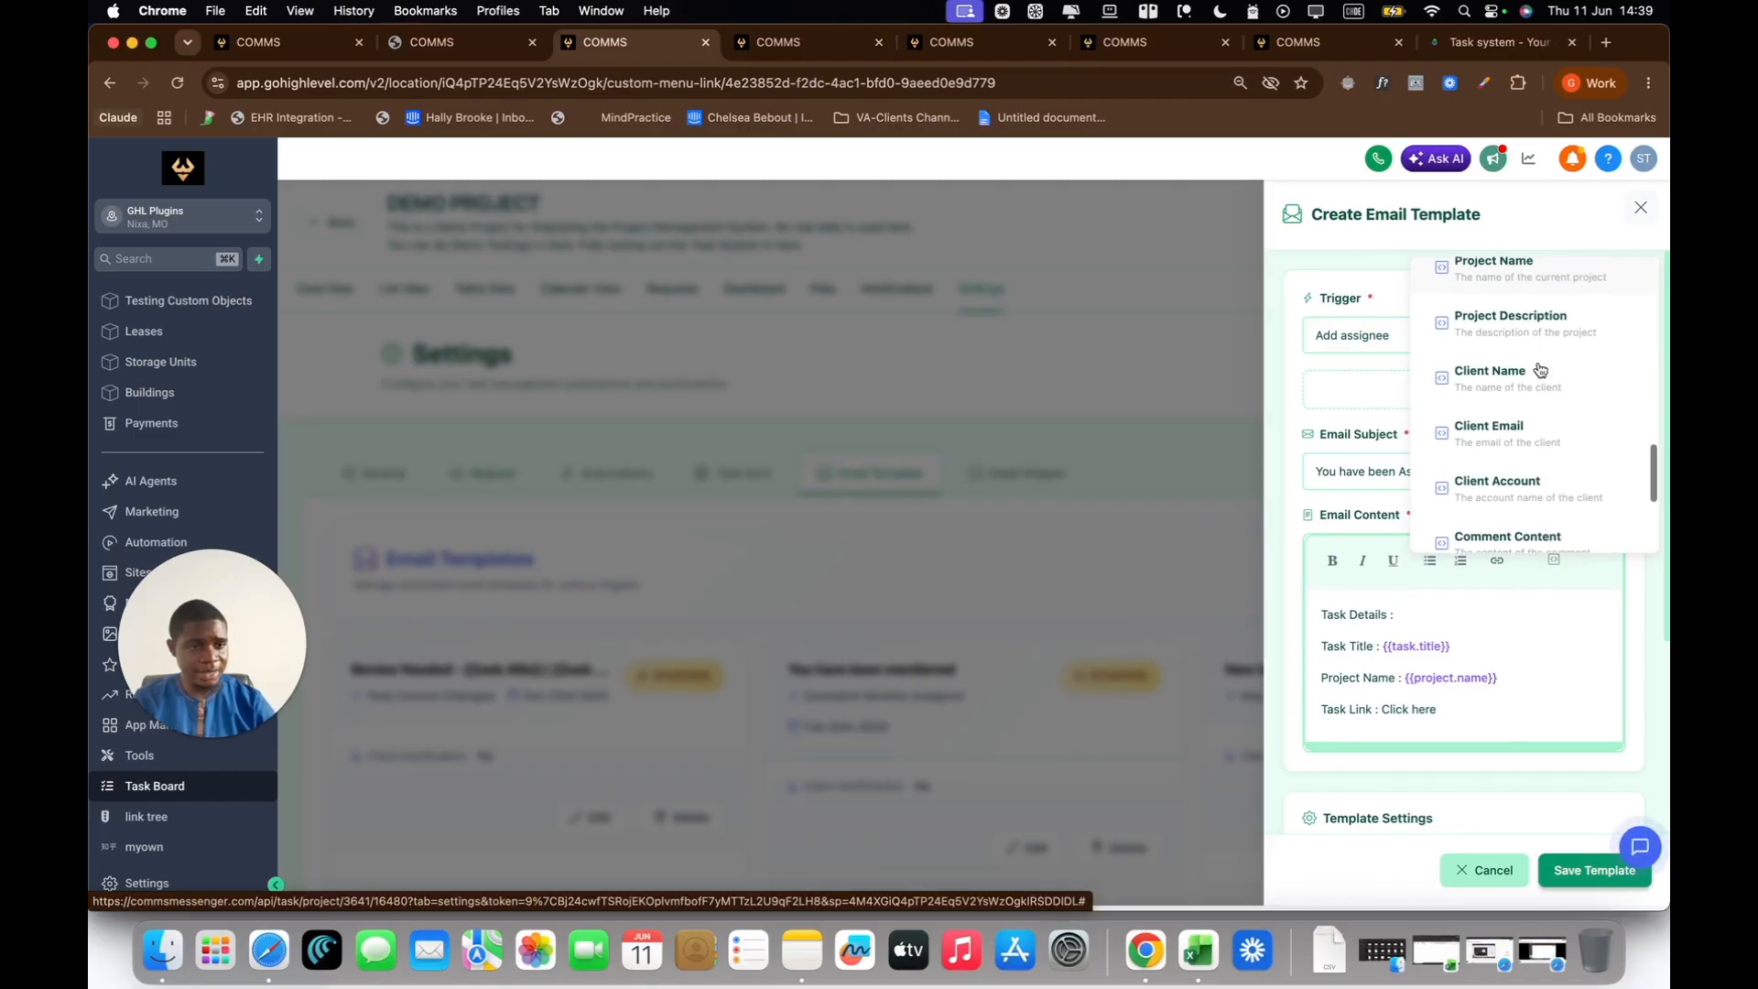
scroll(1540, 369, "up", 5)
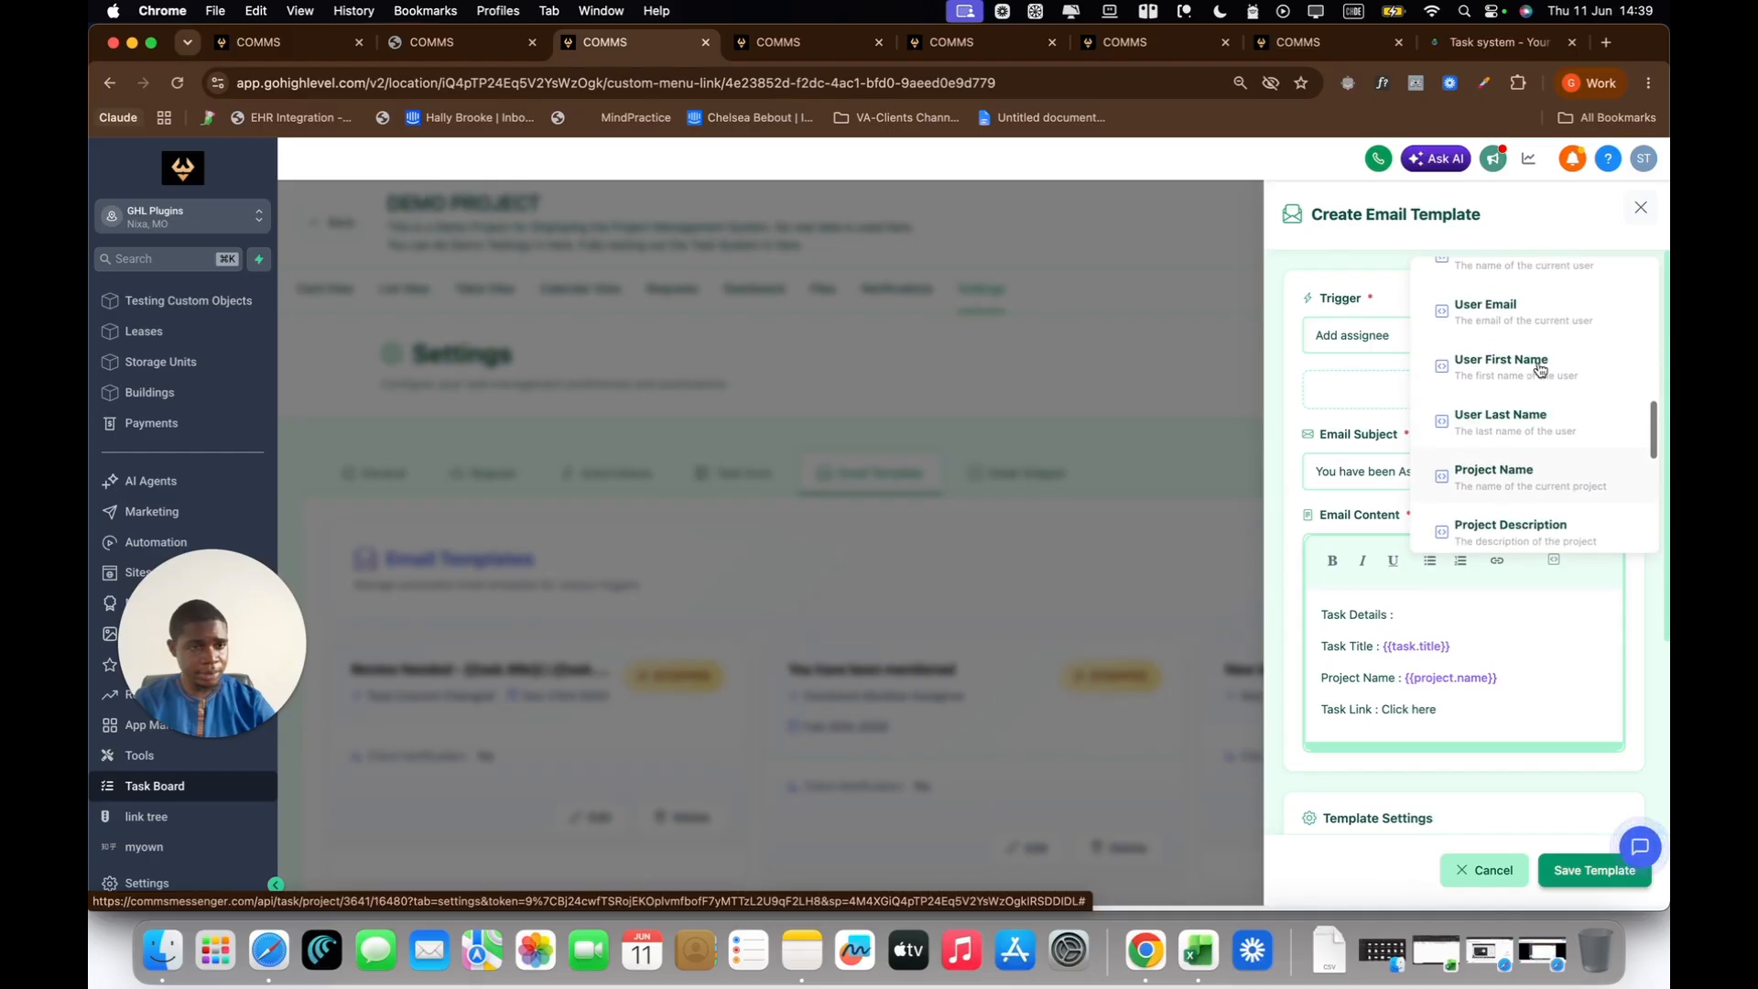
scroll(1540, 370, "up", 4)
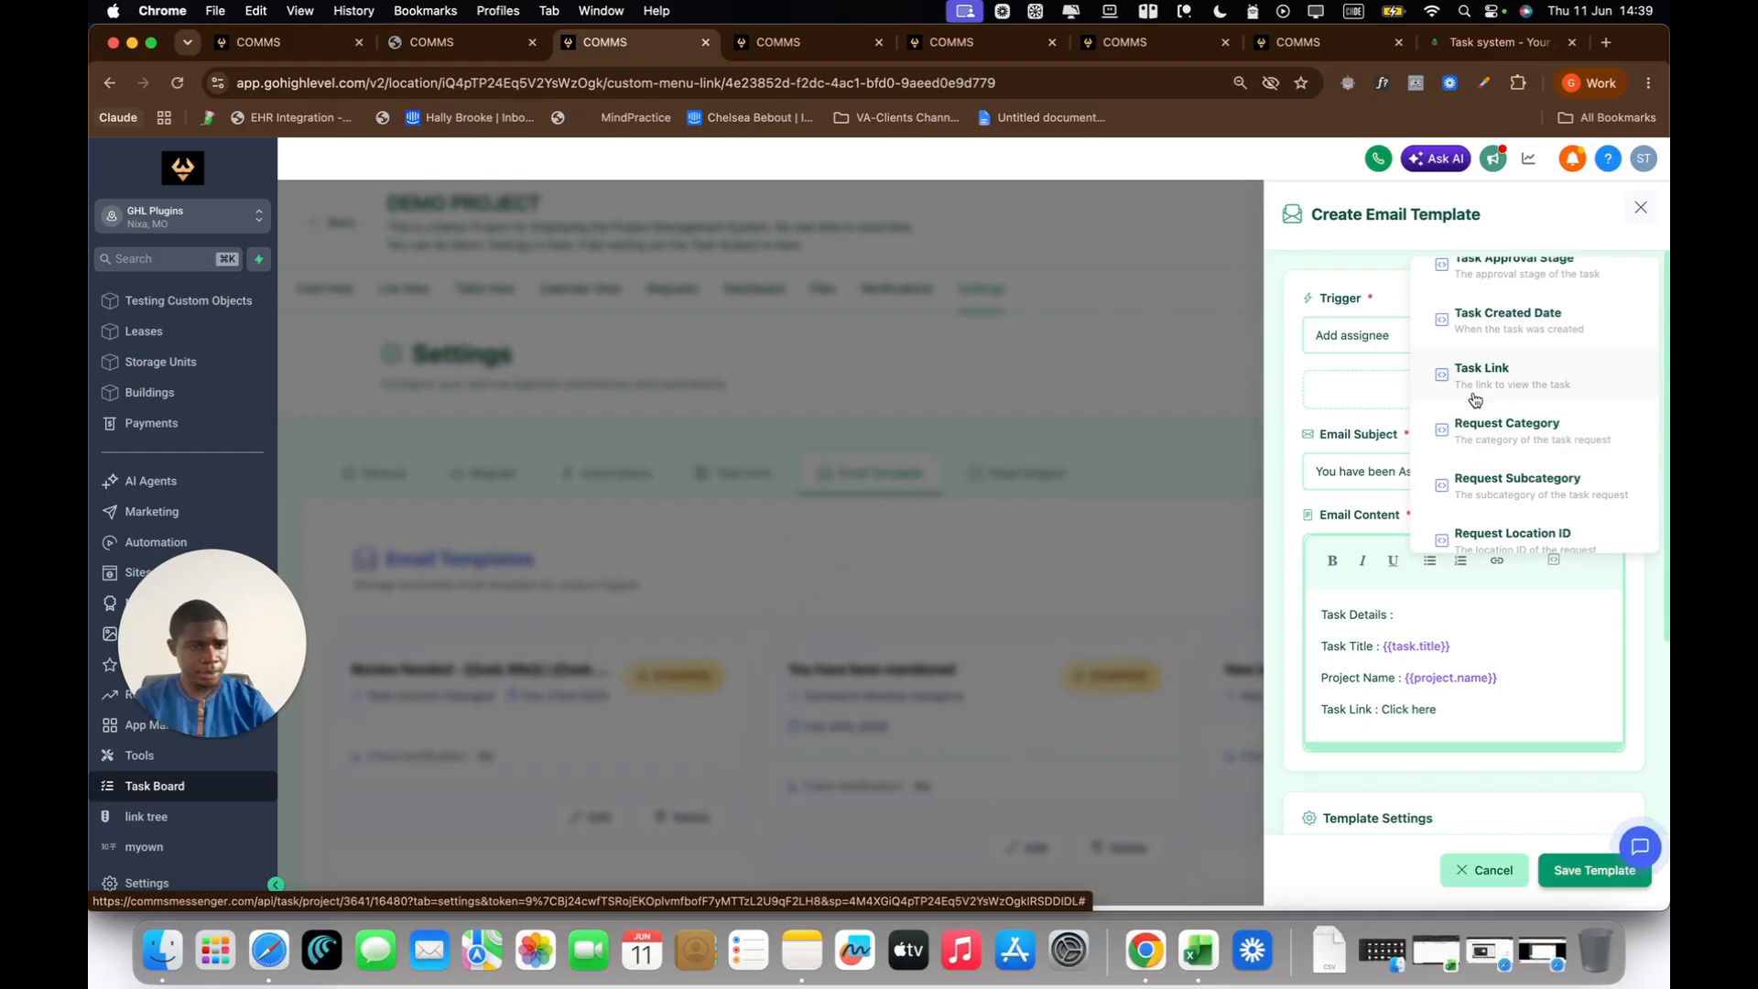
left_click(1502, 394)
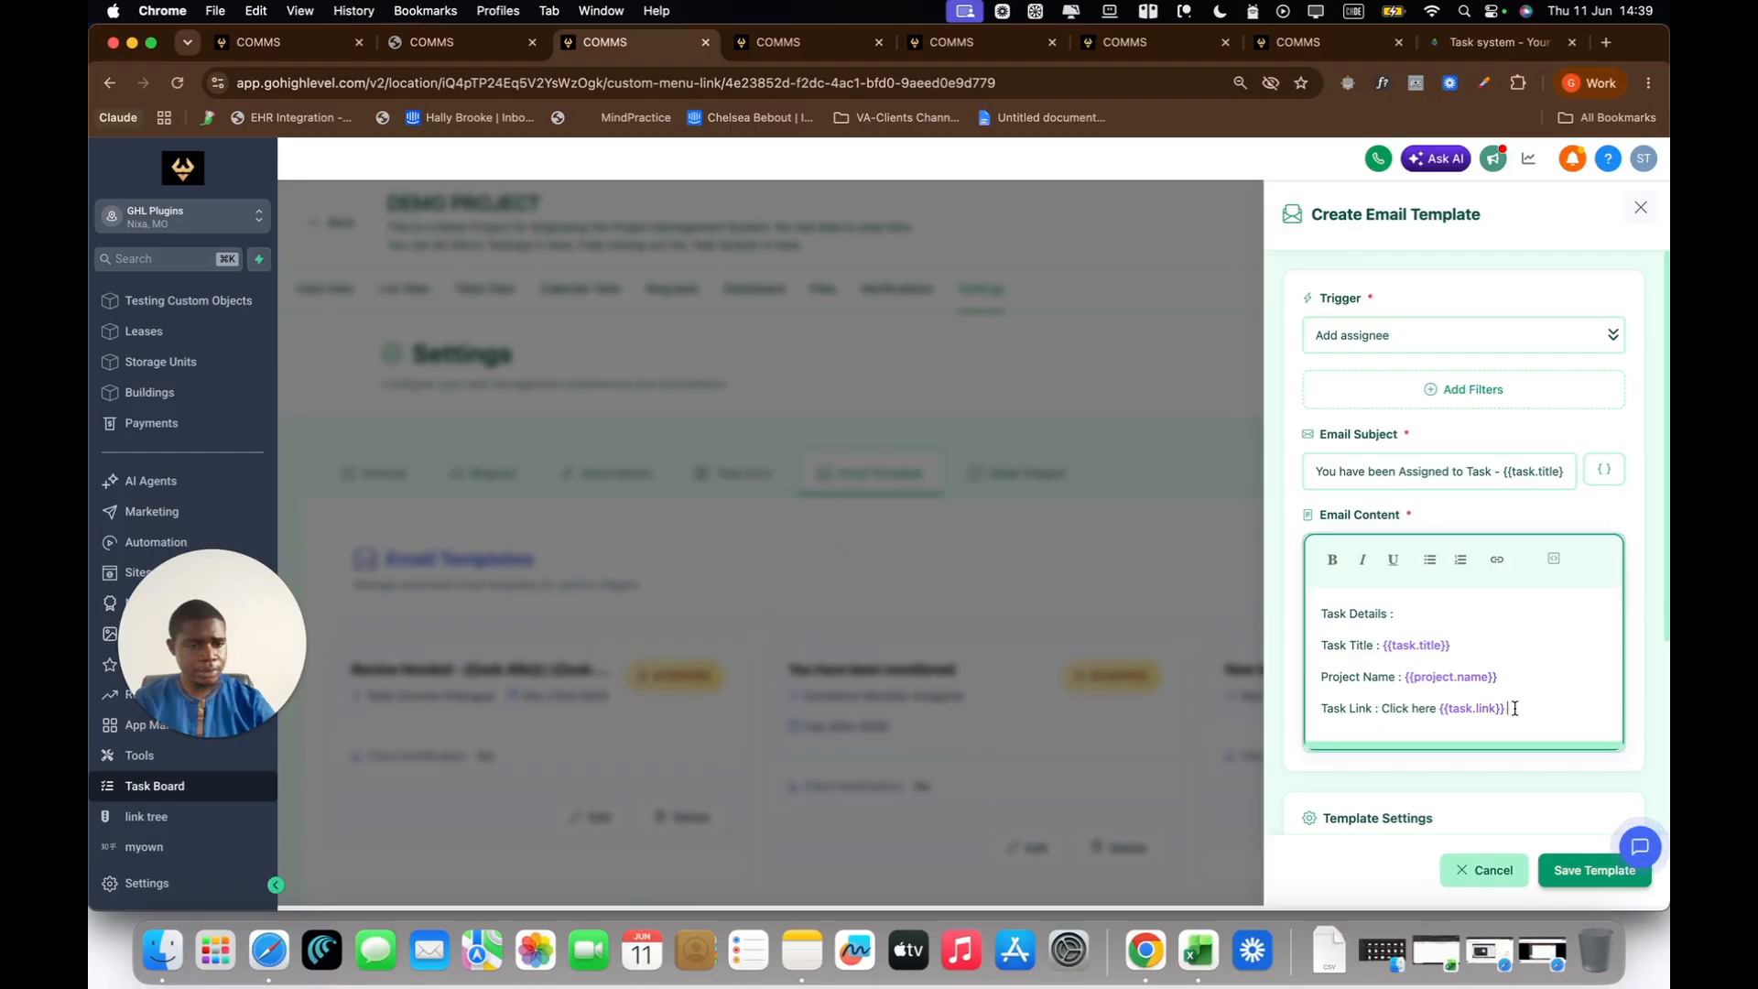
left_click_drag(1510, 708, 1440, 707)
key("super+c")
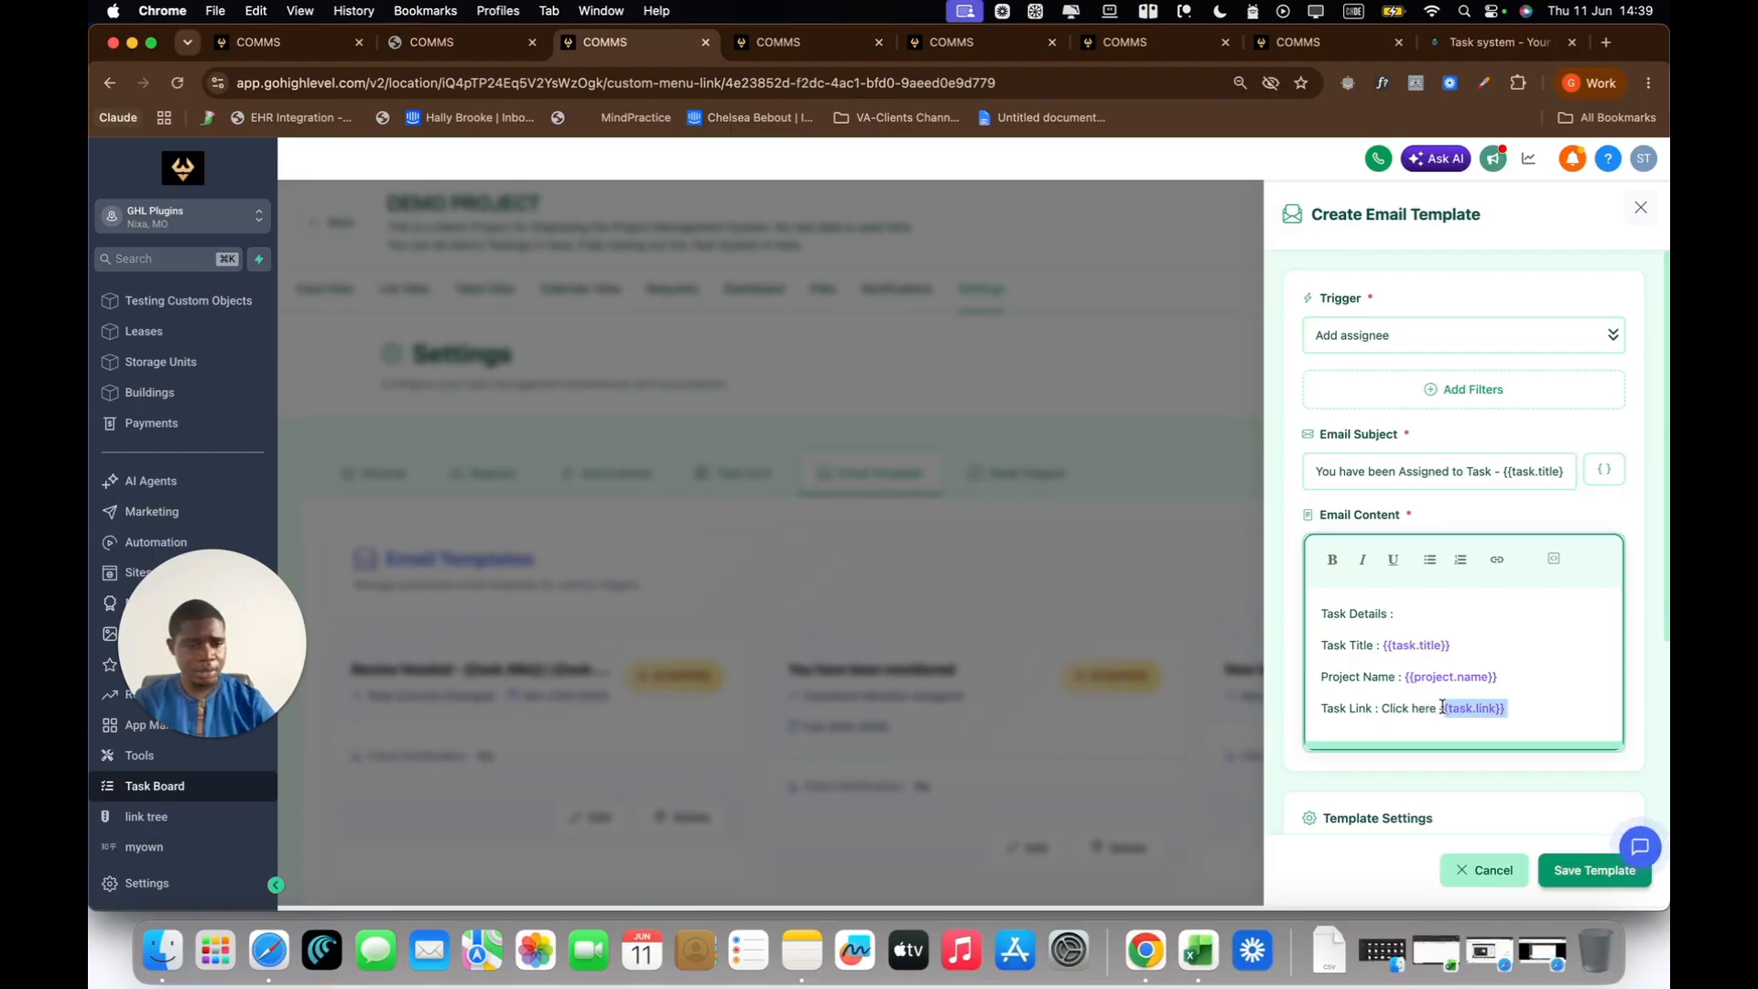
key("BackSpace")
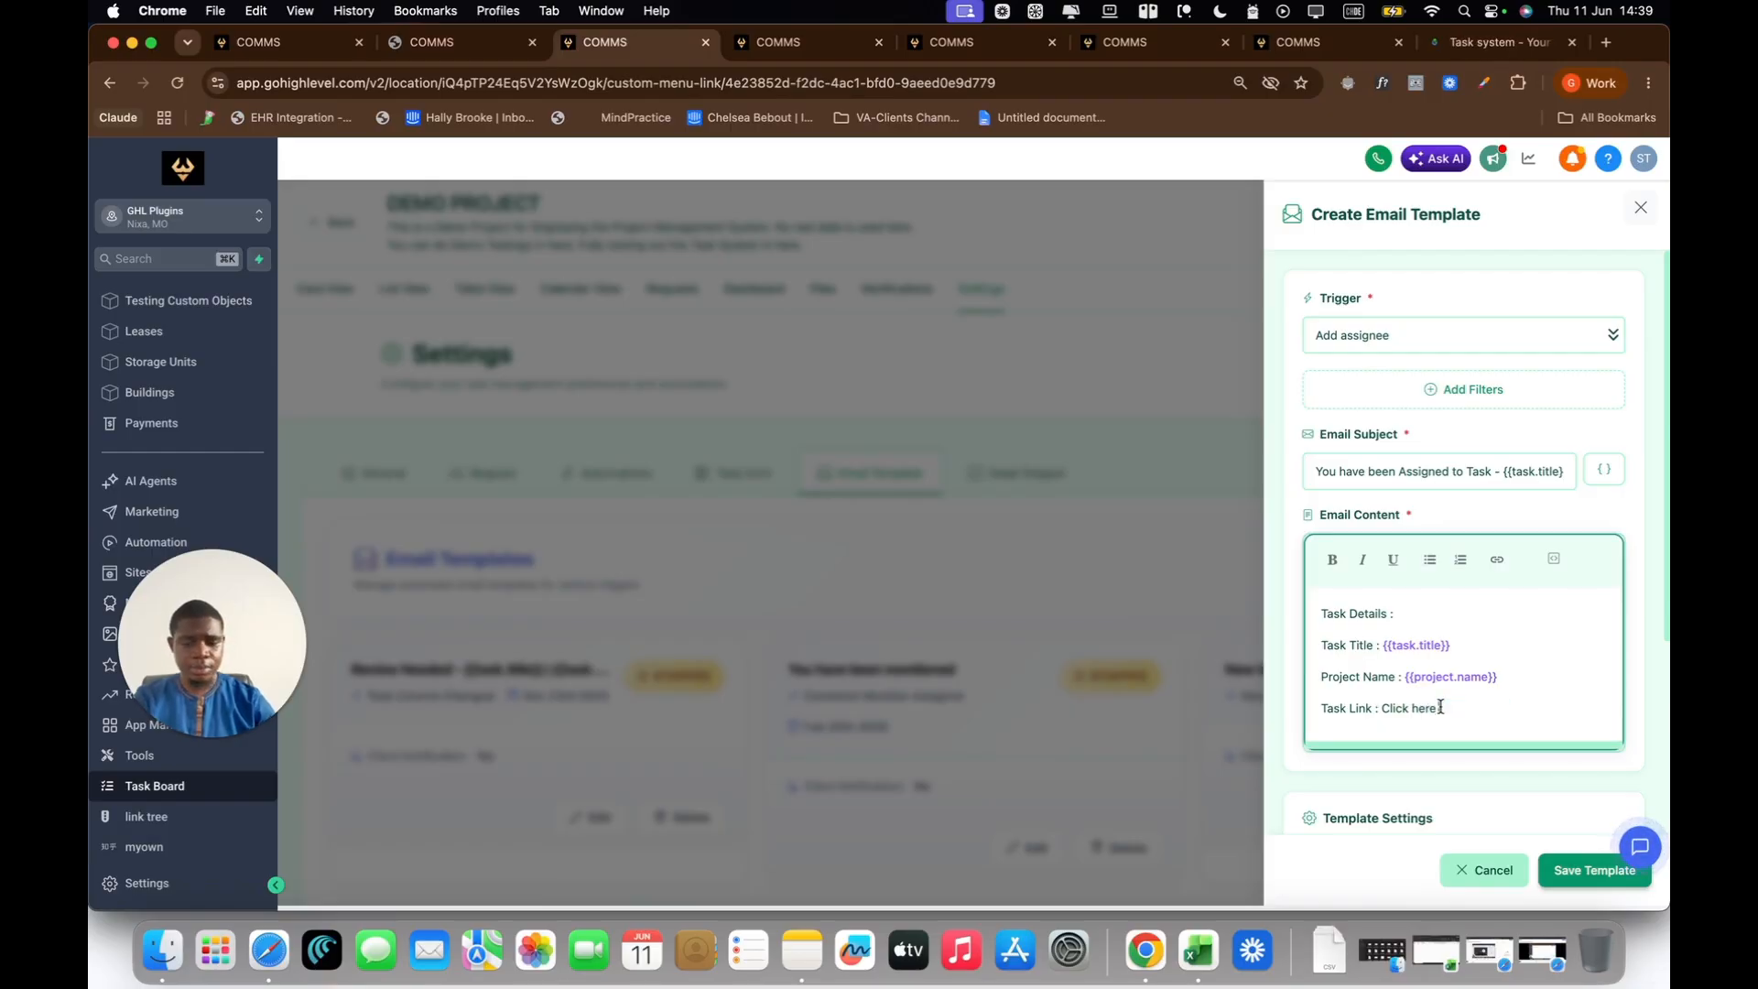
Step: Turn the "Click here" text into a hyperlink with {{task.link}} as its URL
left_click_drag(1441, 707, 1383, 710)
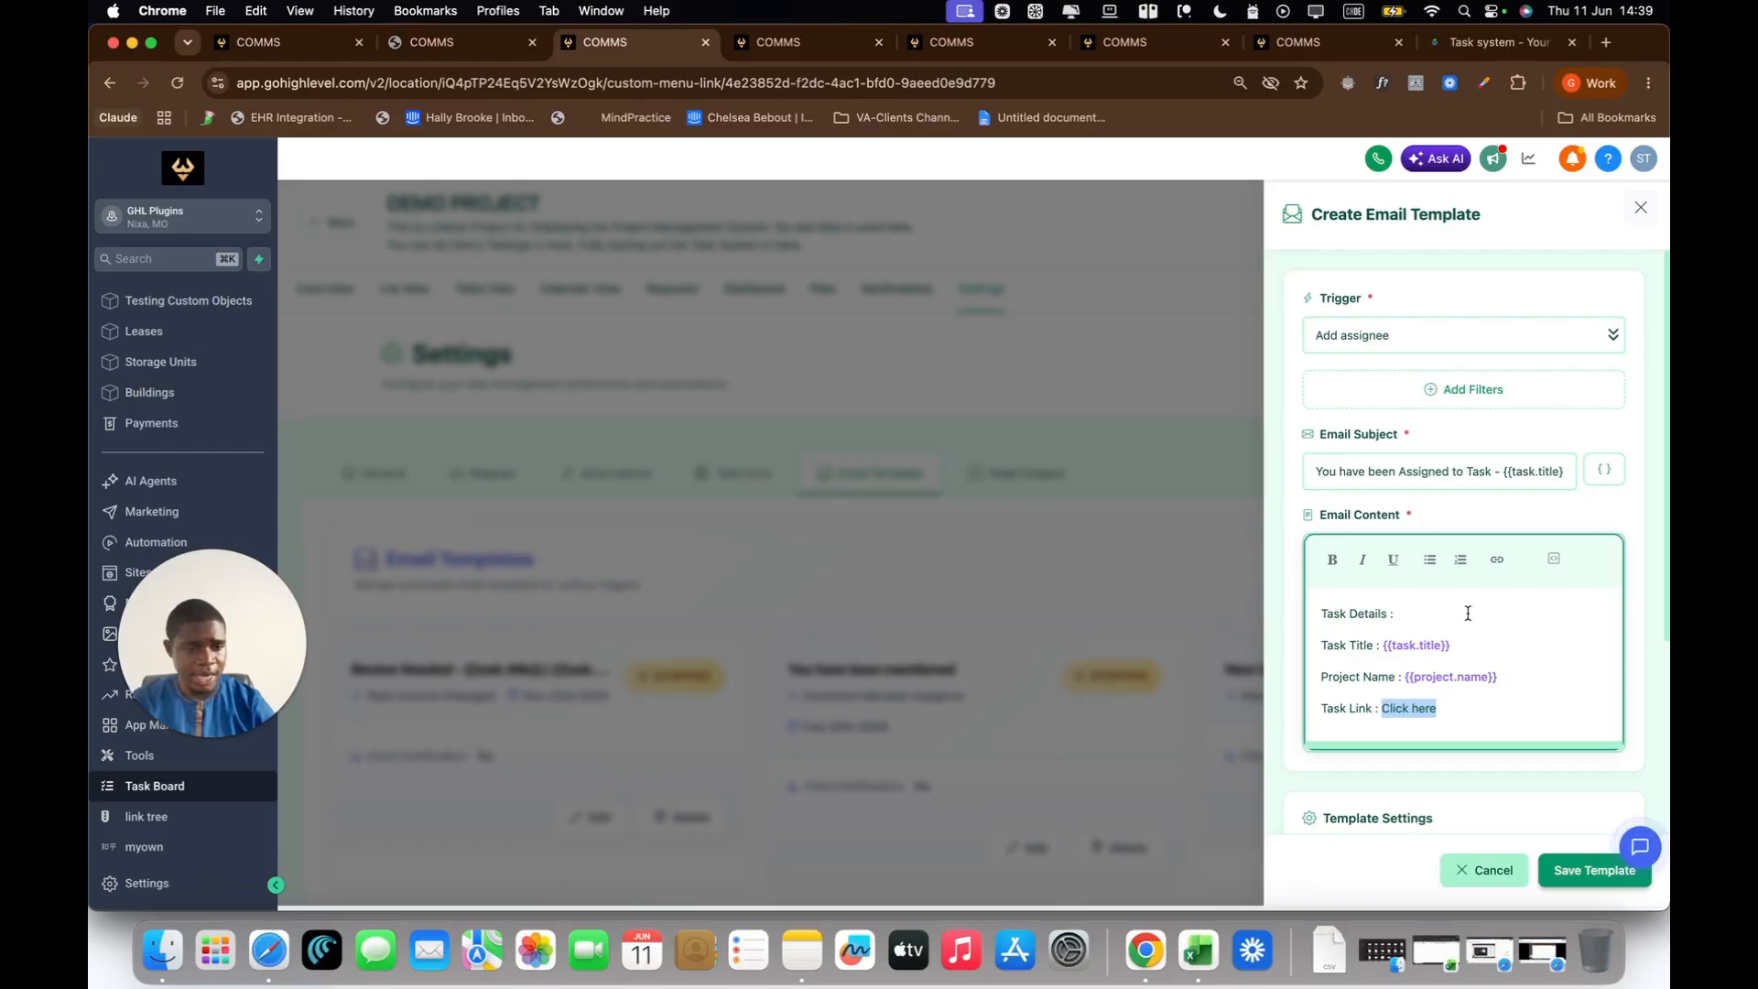
left_click(1499, 562)
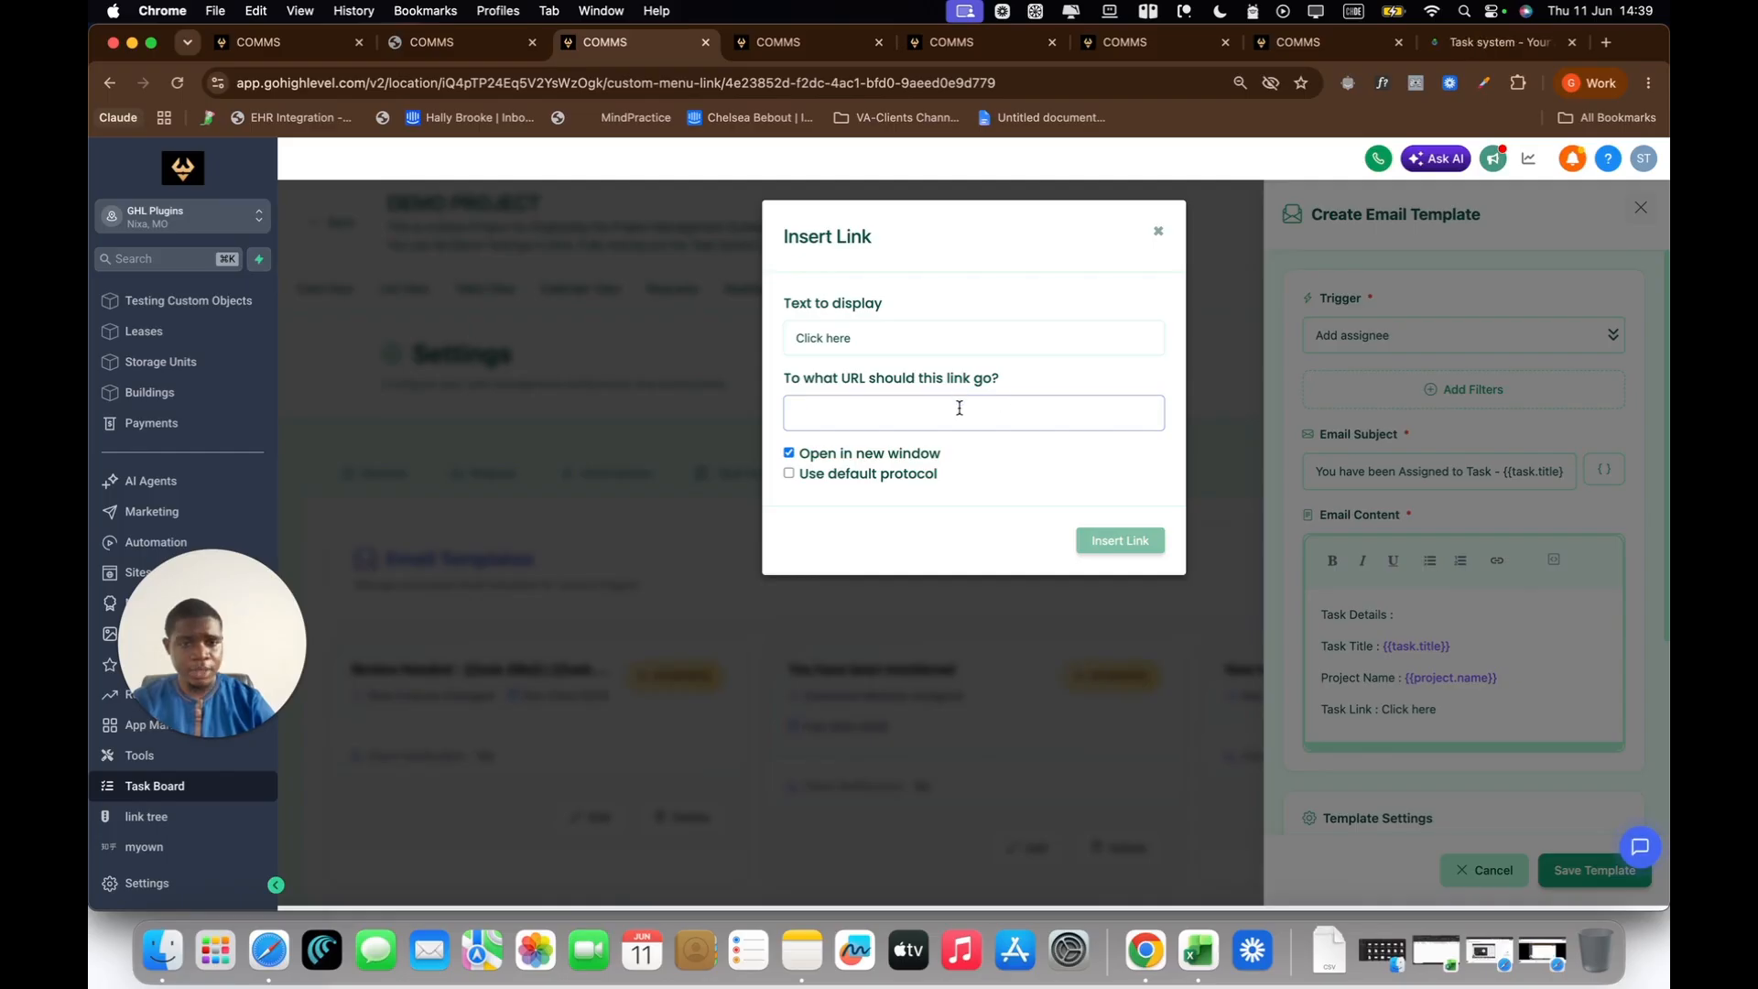
key("super+v")
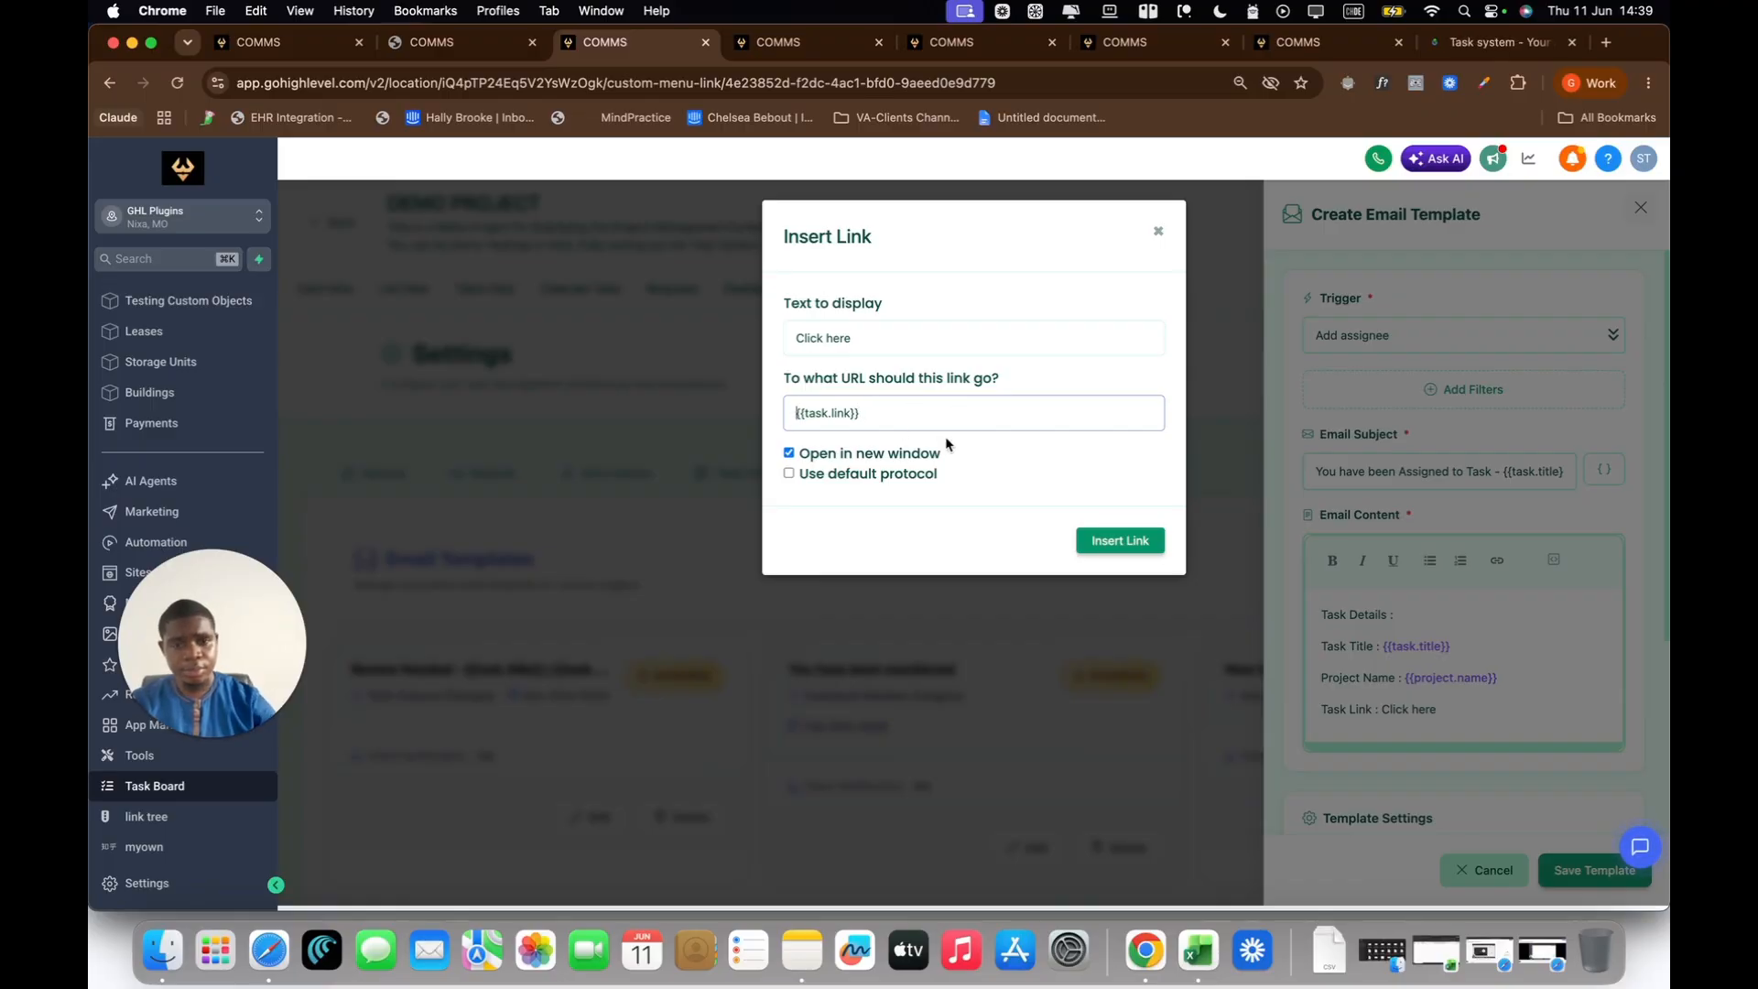
left_click(1119, 542)
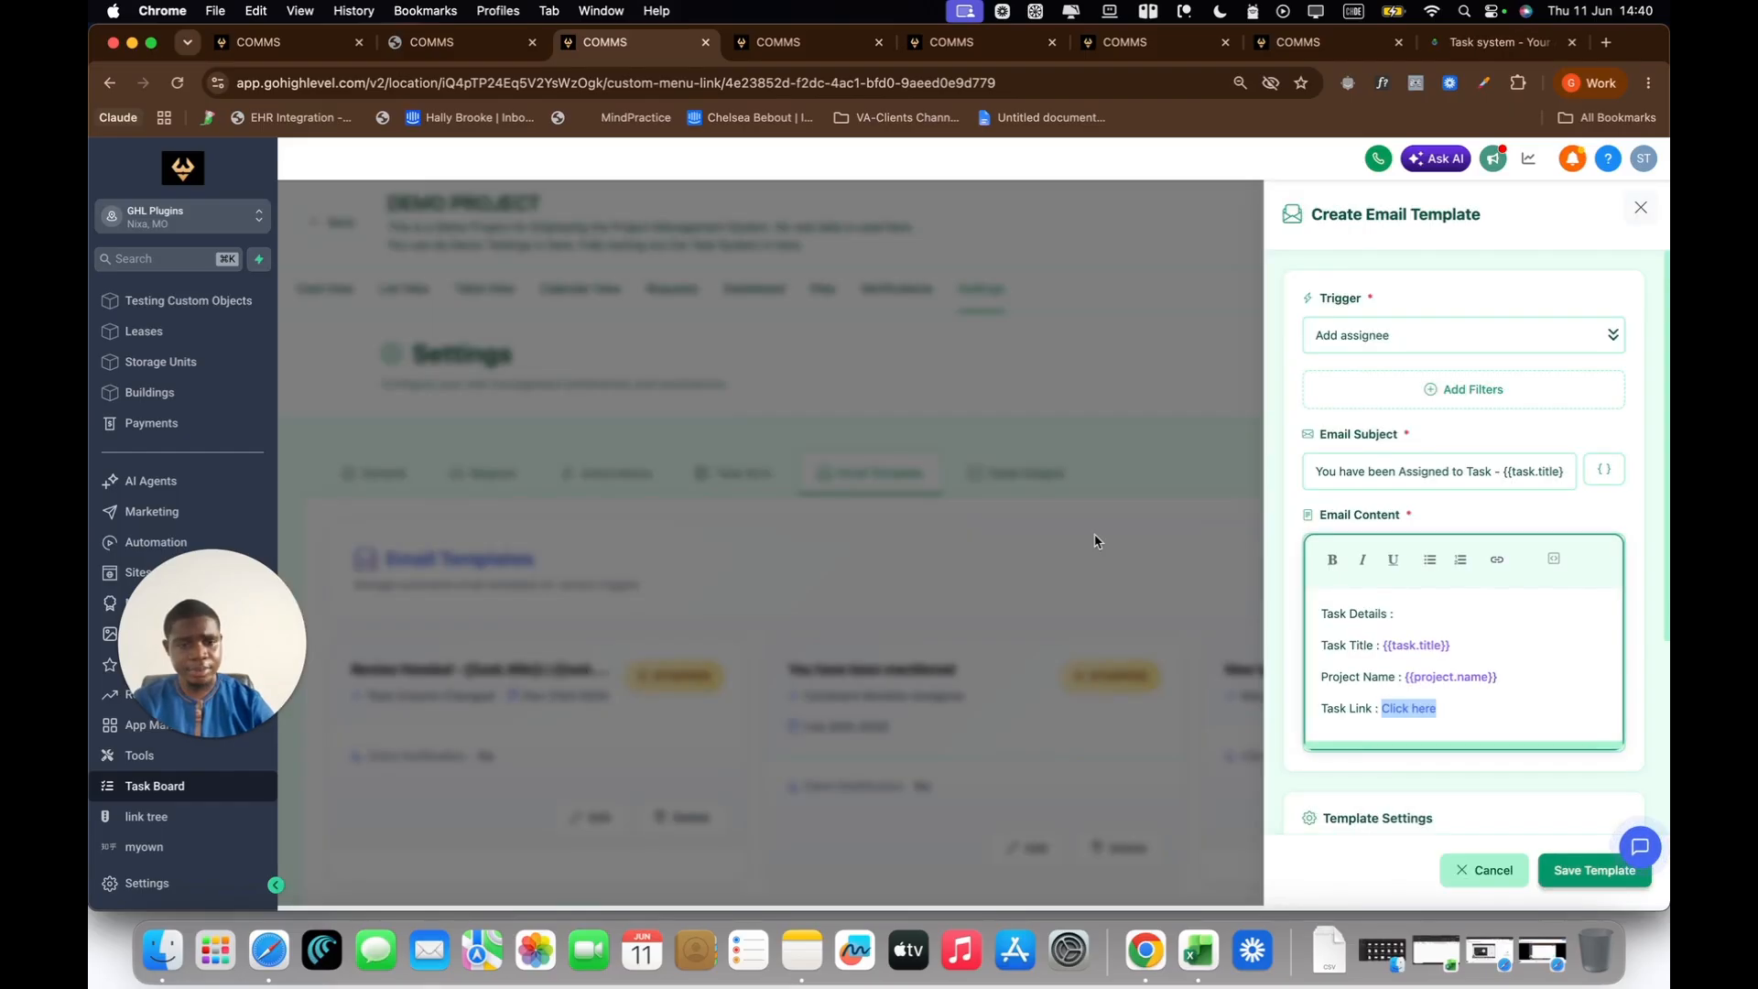
left_click(1478, 718)
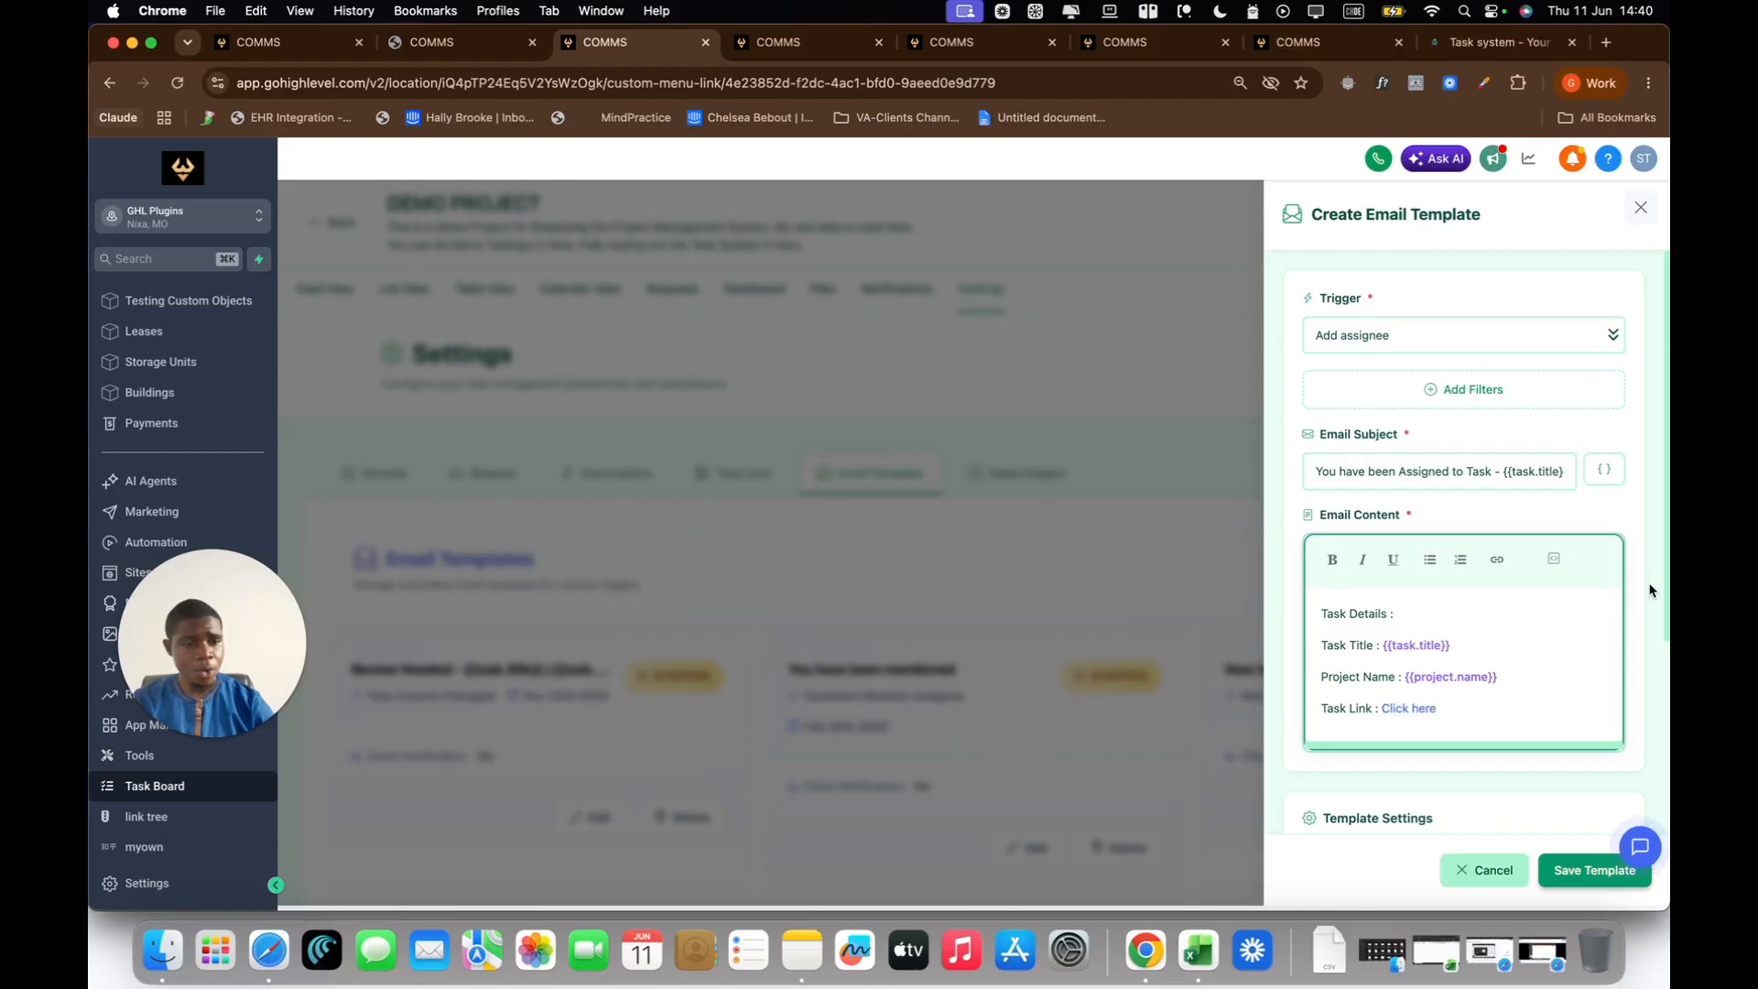
Step: Review the template settings and save the new Add assignee email template
scroll(1640, 593, "down", 5)
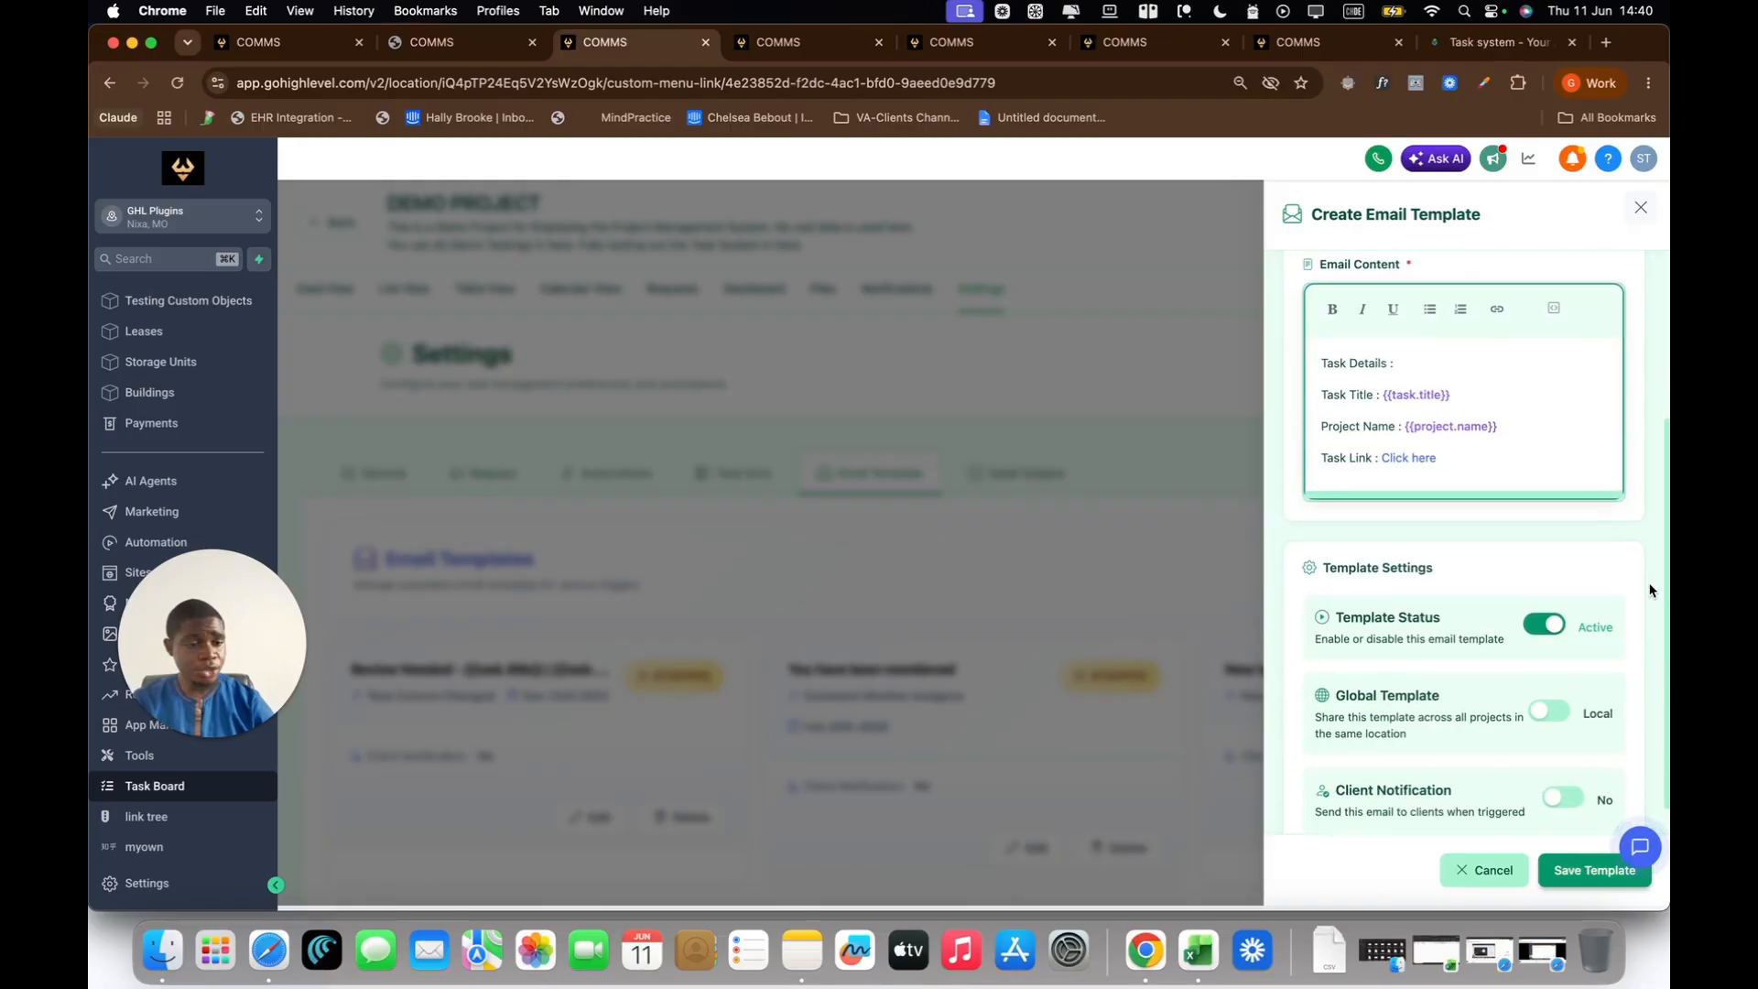
scroll(1649, 590, "down", 1)
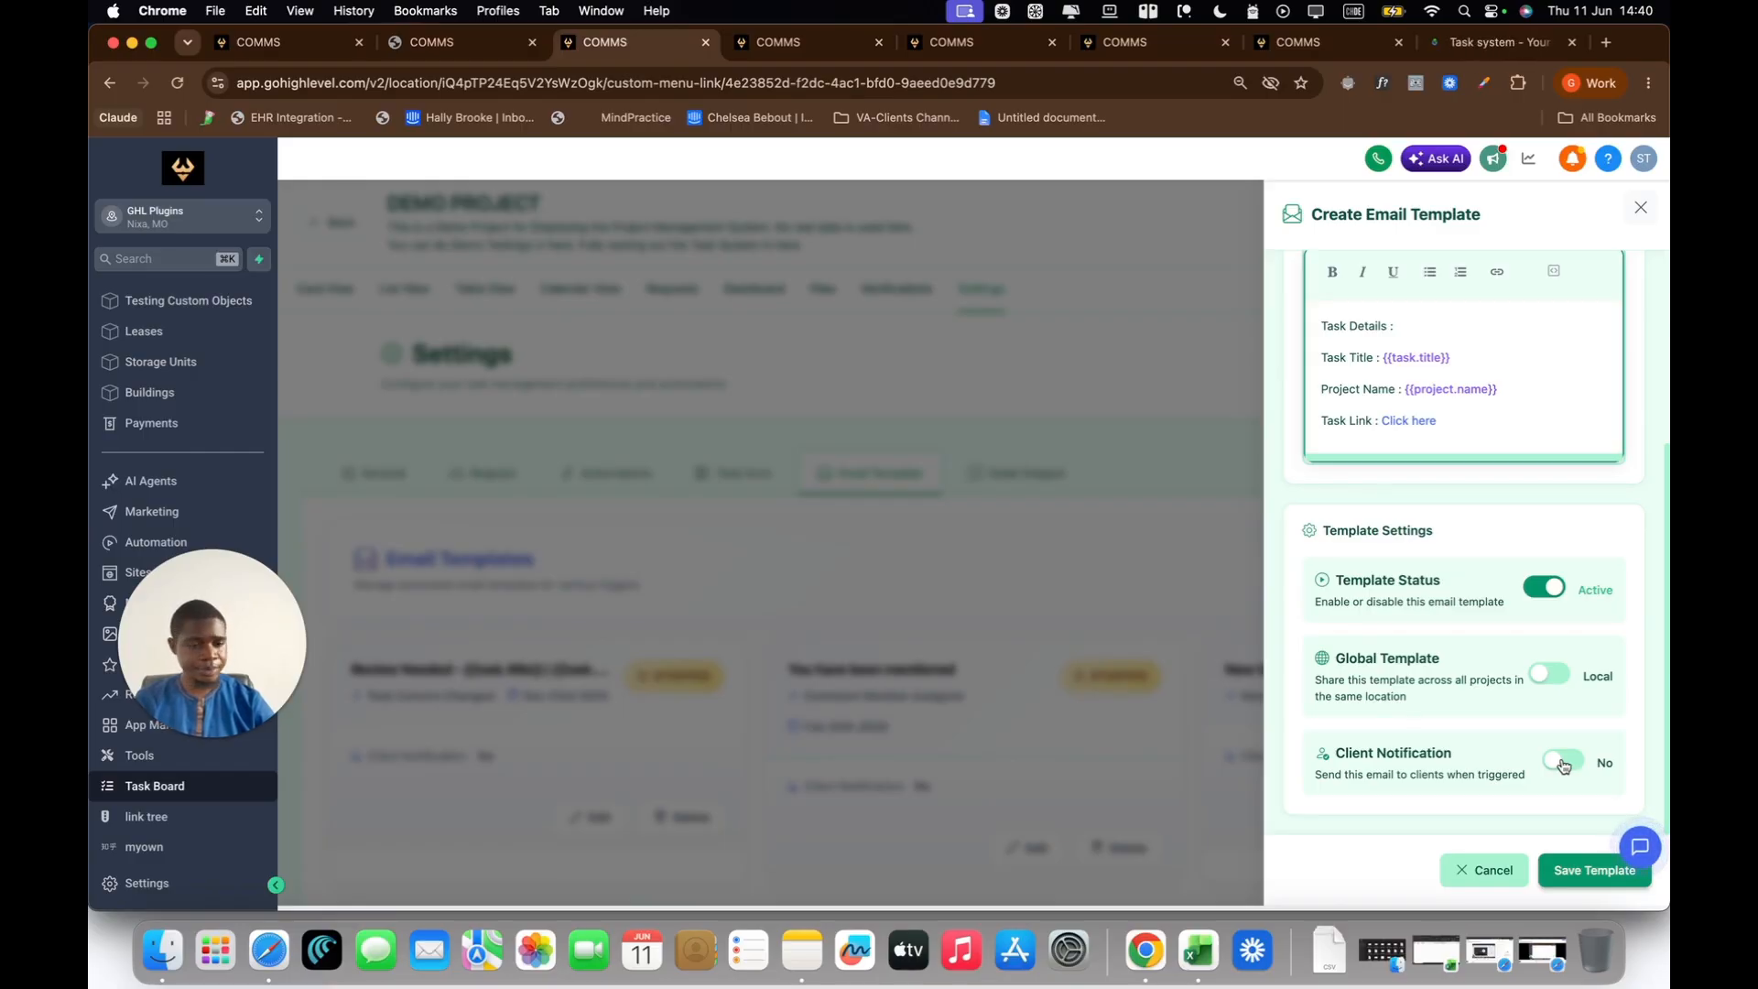
left_click(1582, 874)
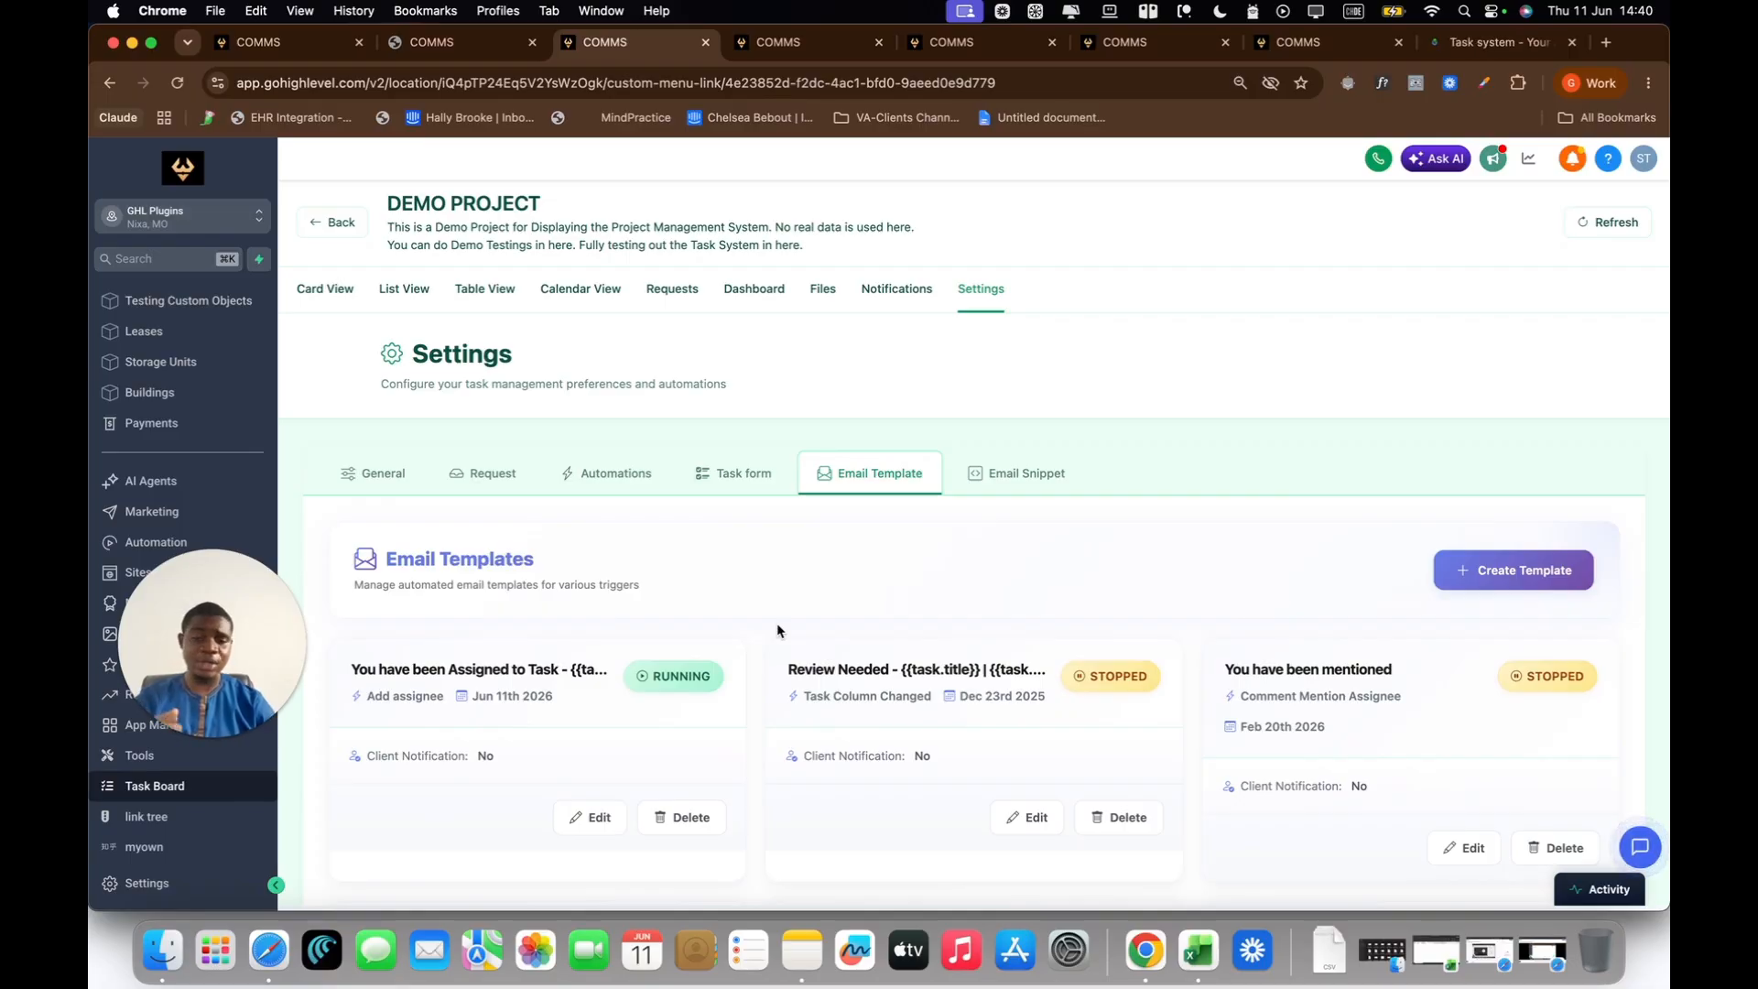
Step: Switch the project to Card View and remove the assignee from the "Need Access to Main Datacenter Room" task
left_click(331, 291)
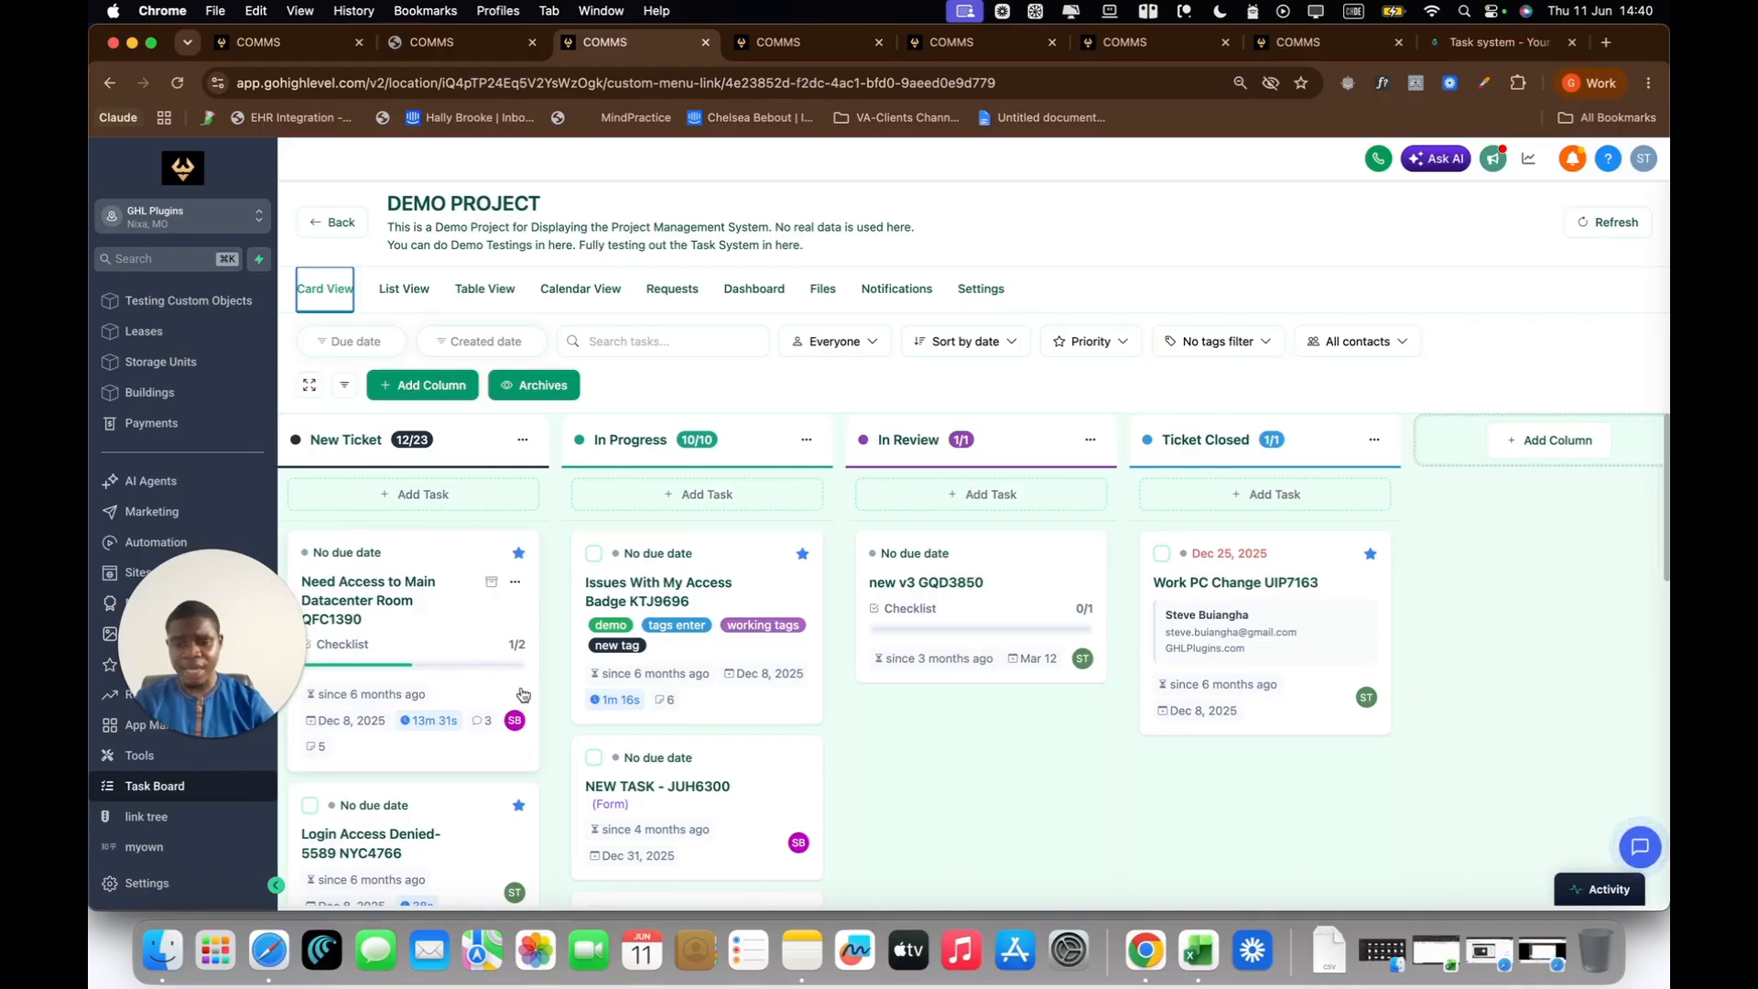
left_click(517, 721)
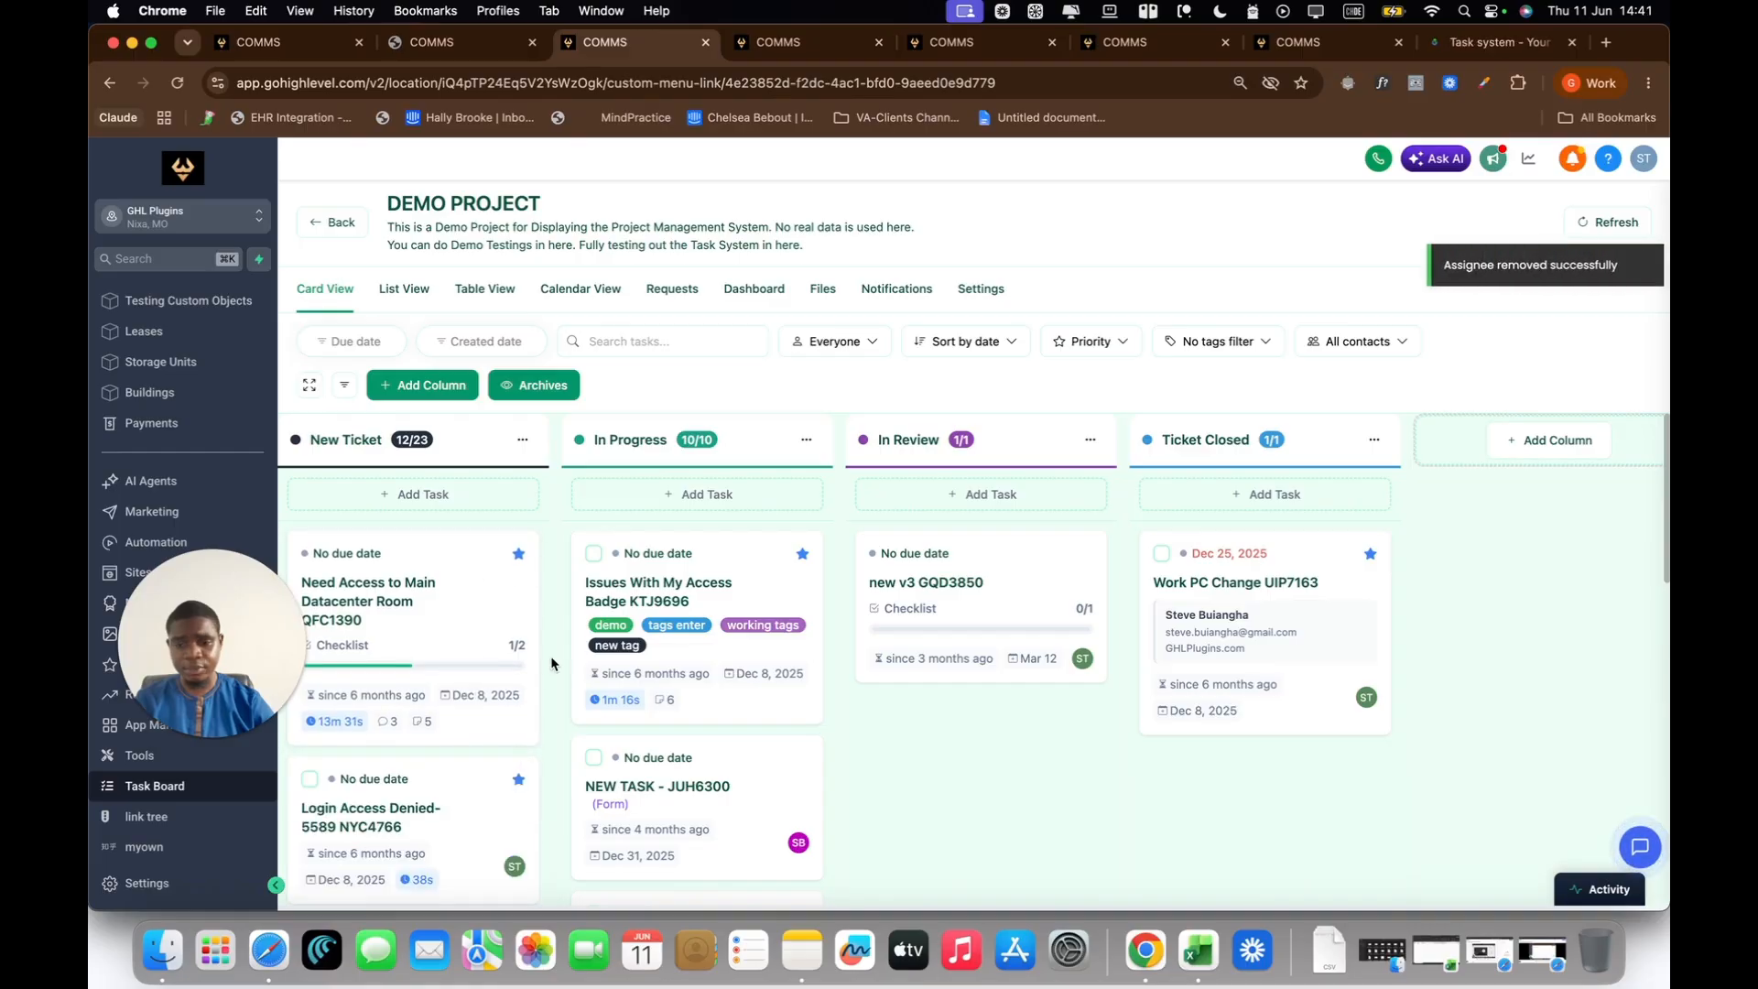
scroll(548, 720, "down", 1)
scroll(548, 720, "up", 1)
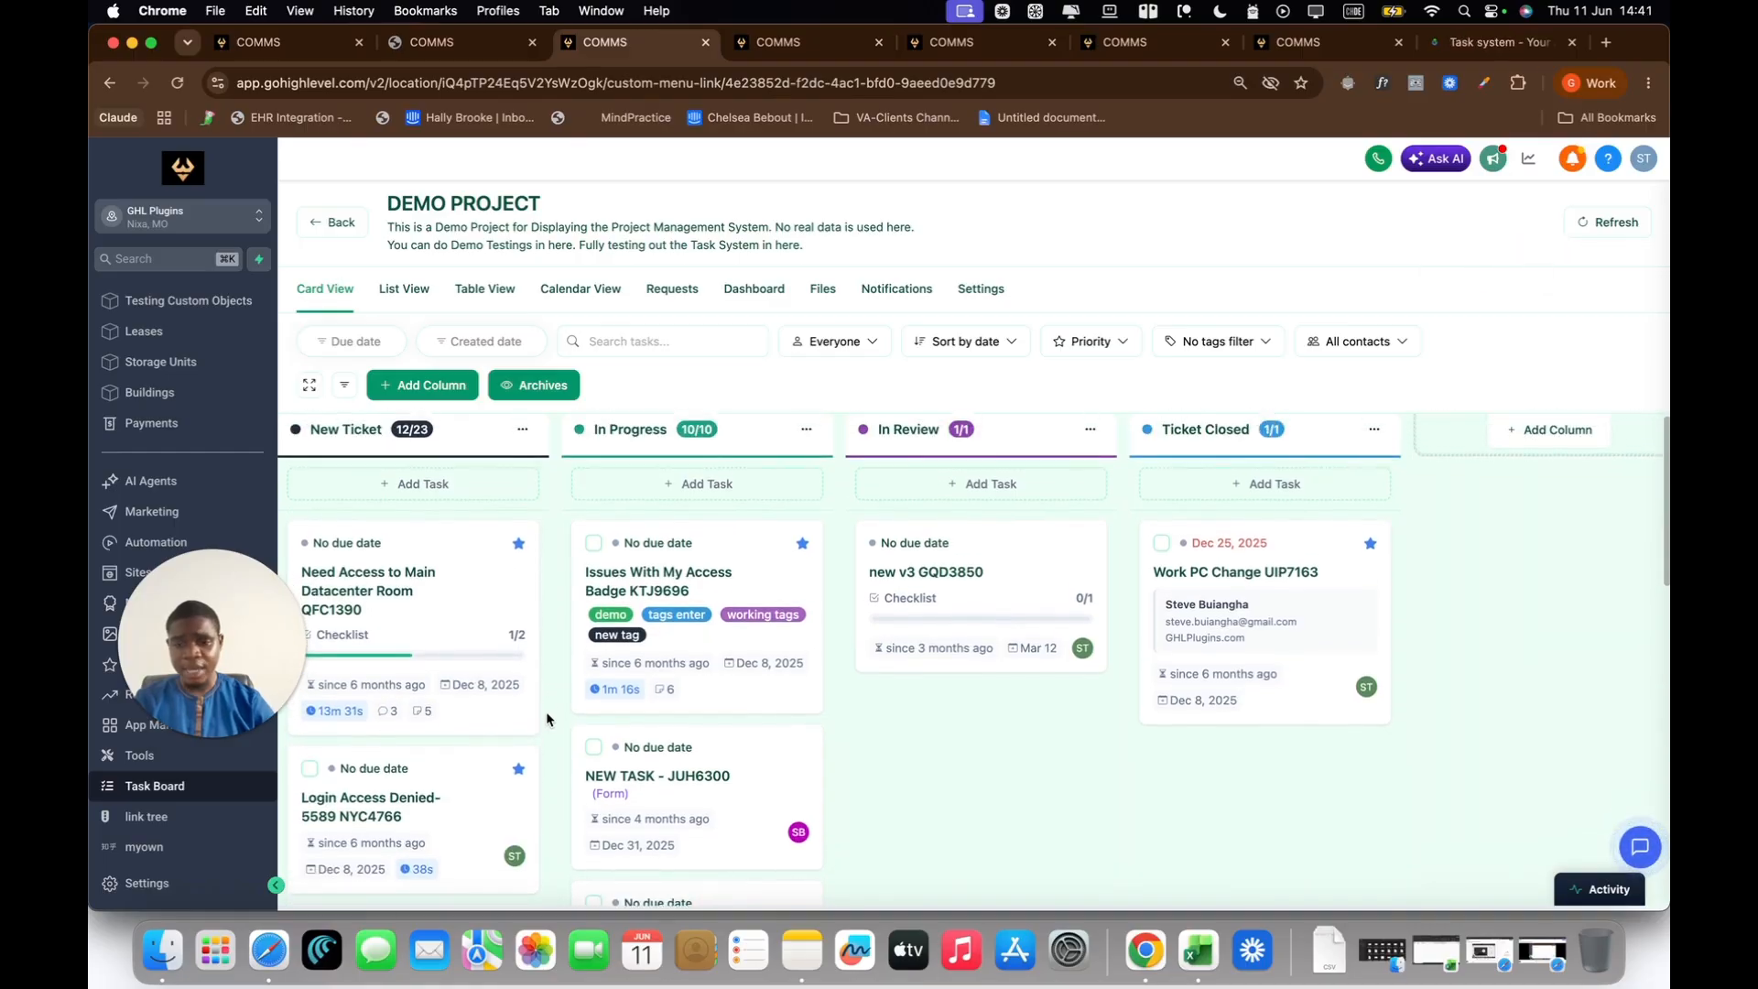
Step: Add the team member back as assignee of the "Need Access to Main Datacenter Room" task and close its details
left_click(502, 720)
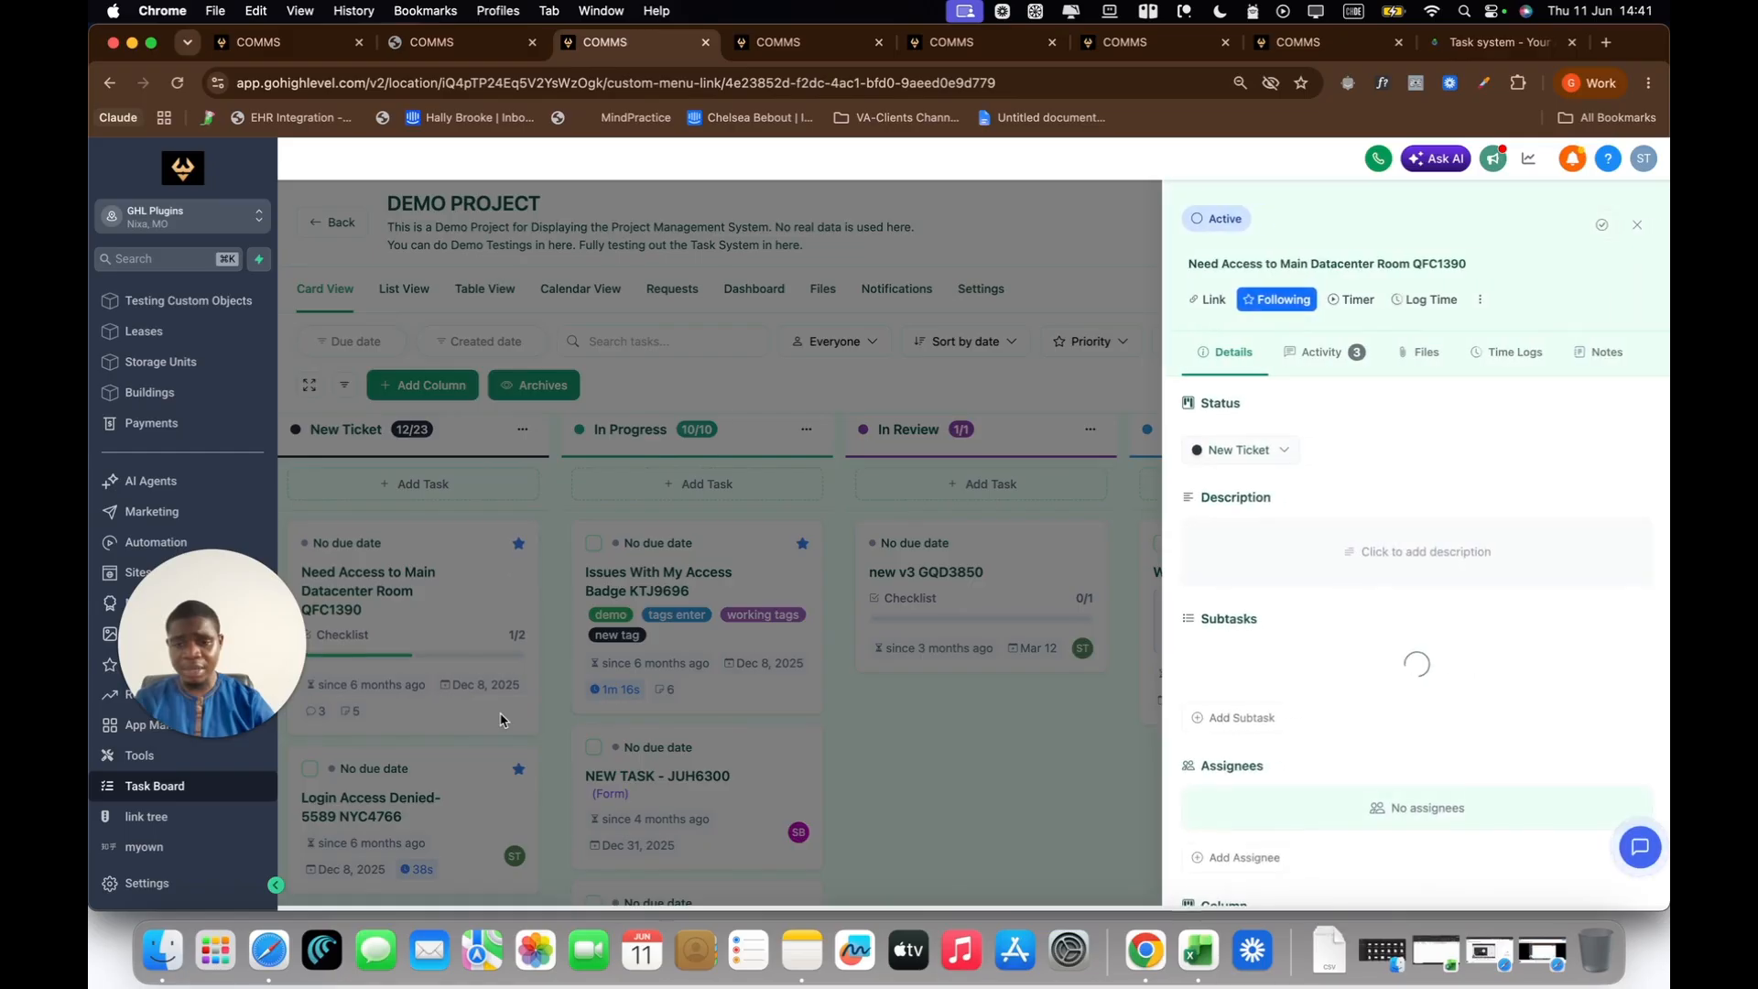
scroll(1471, 685, "down", 8)
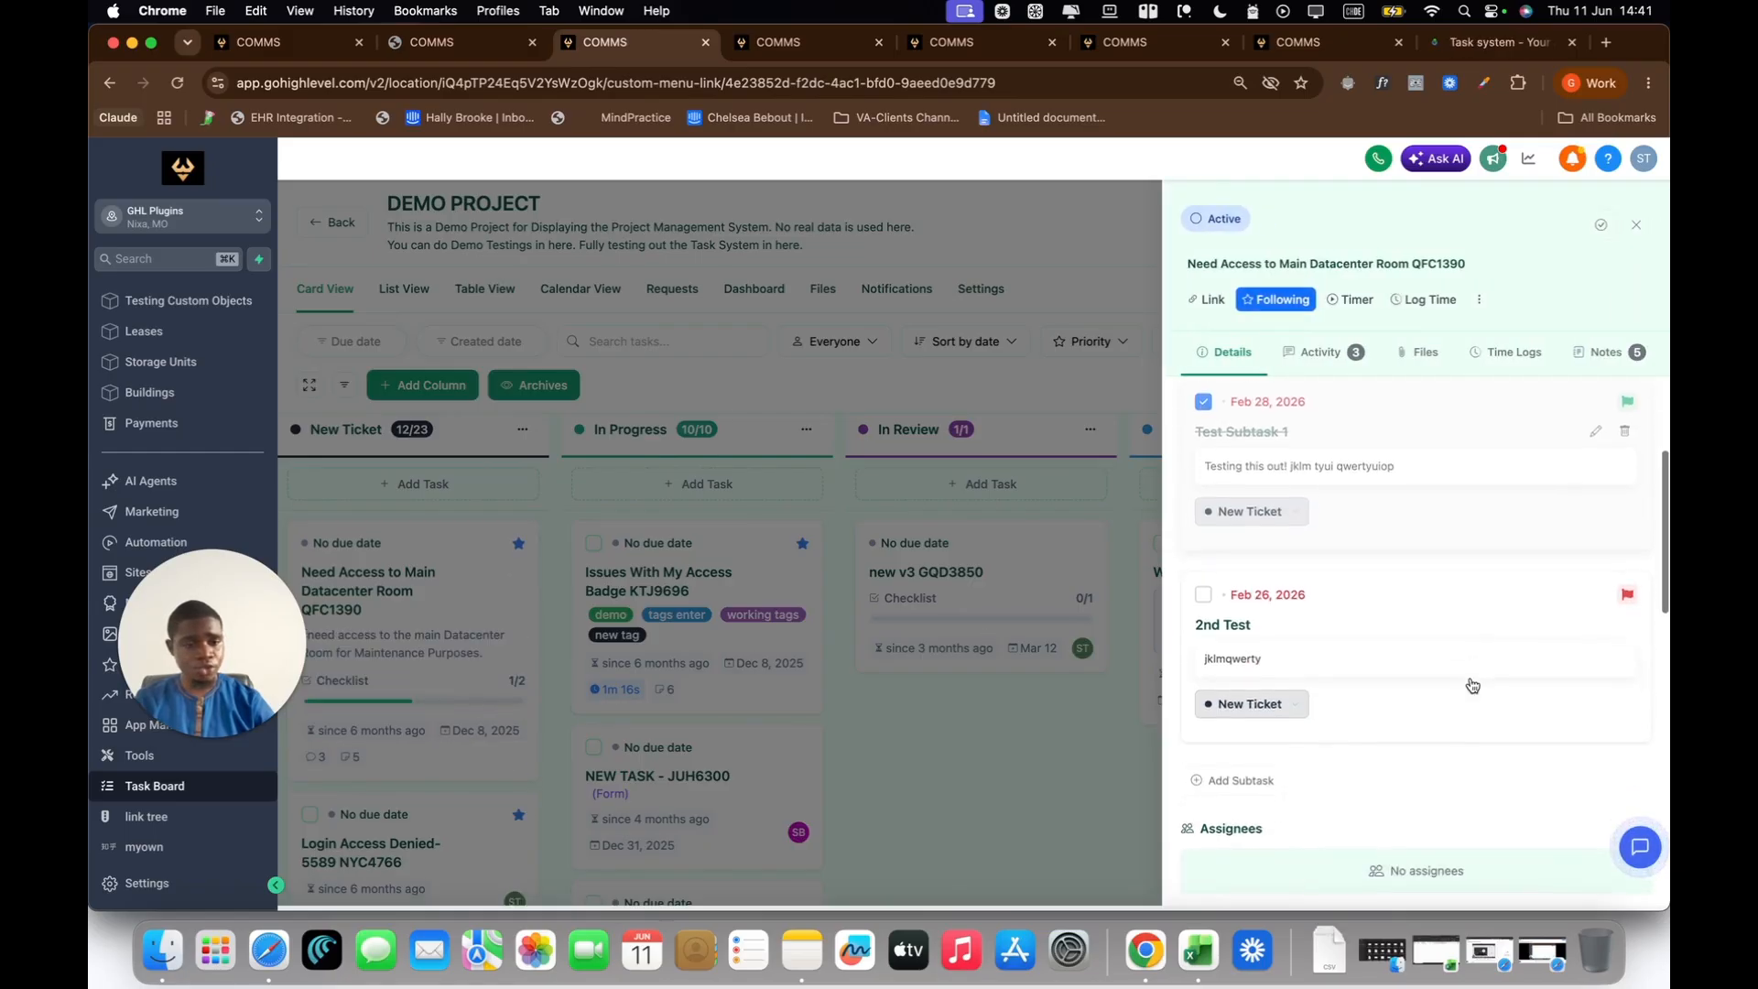
left_click(1287, 586)
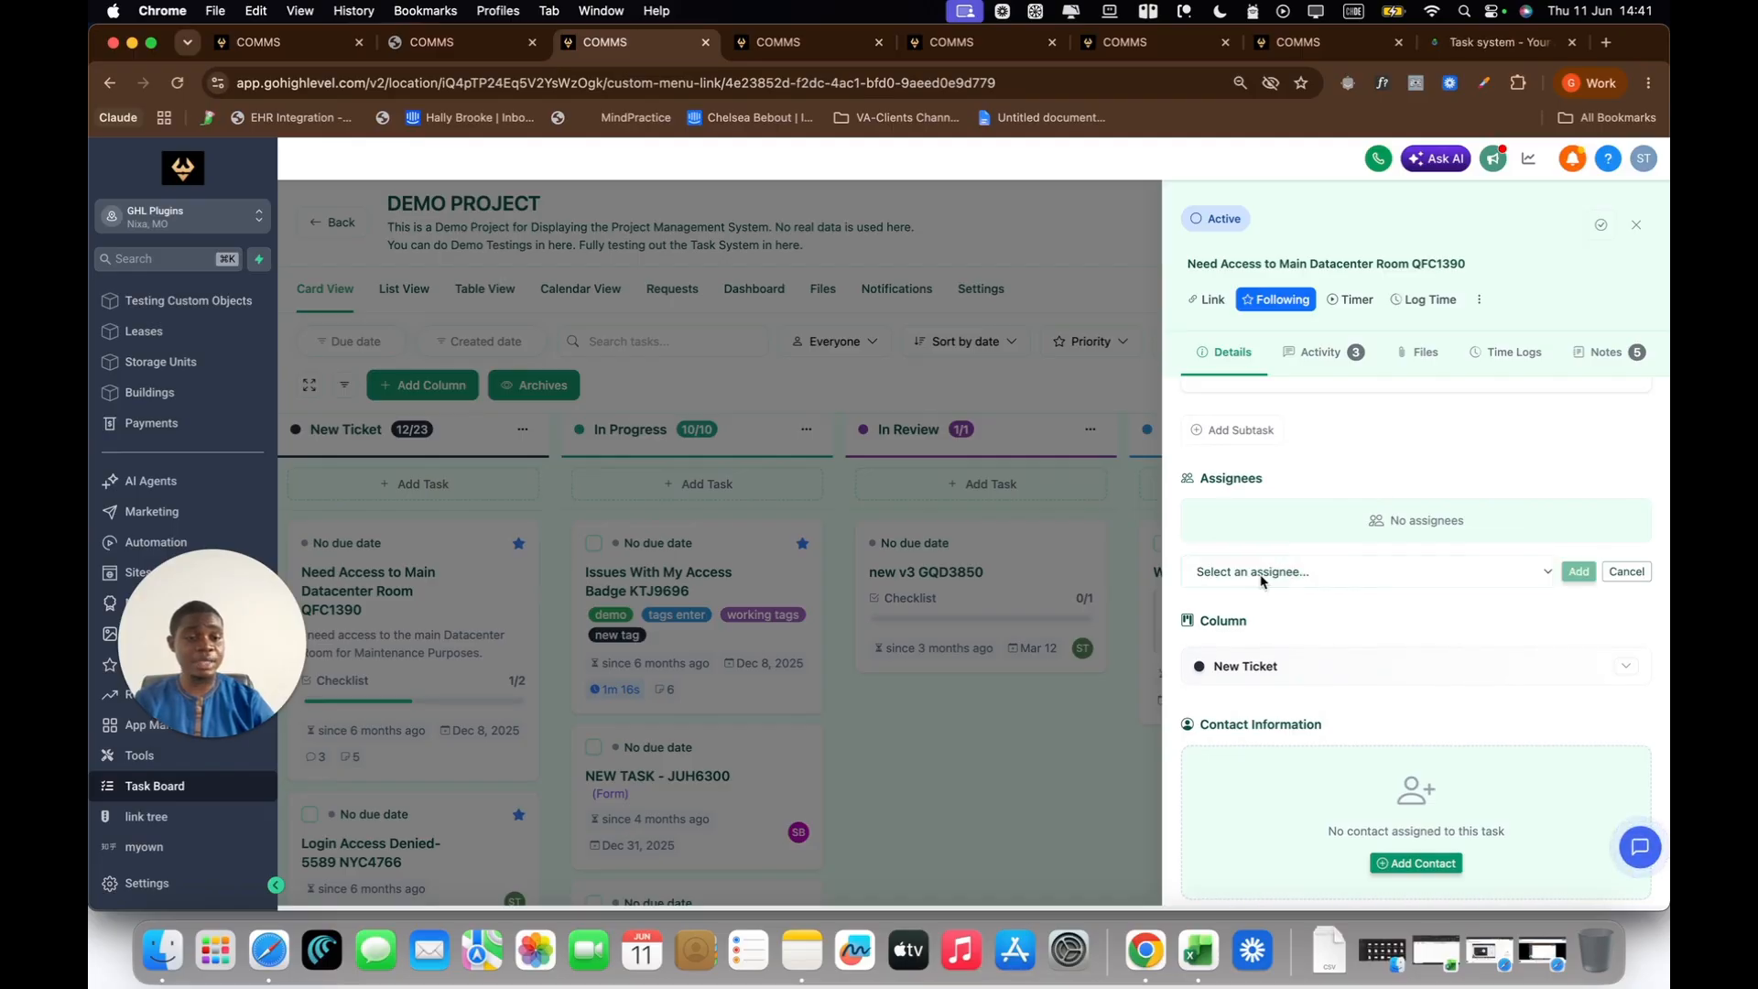
left_click(1367, 575)
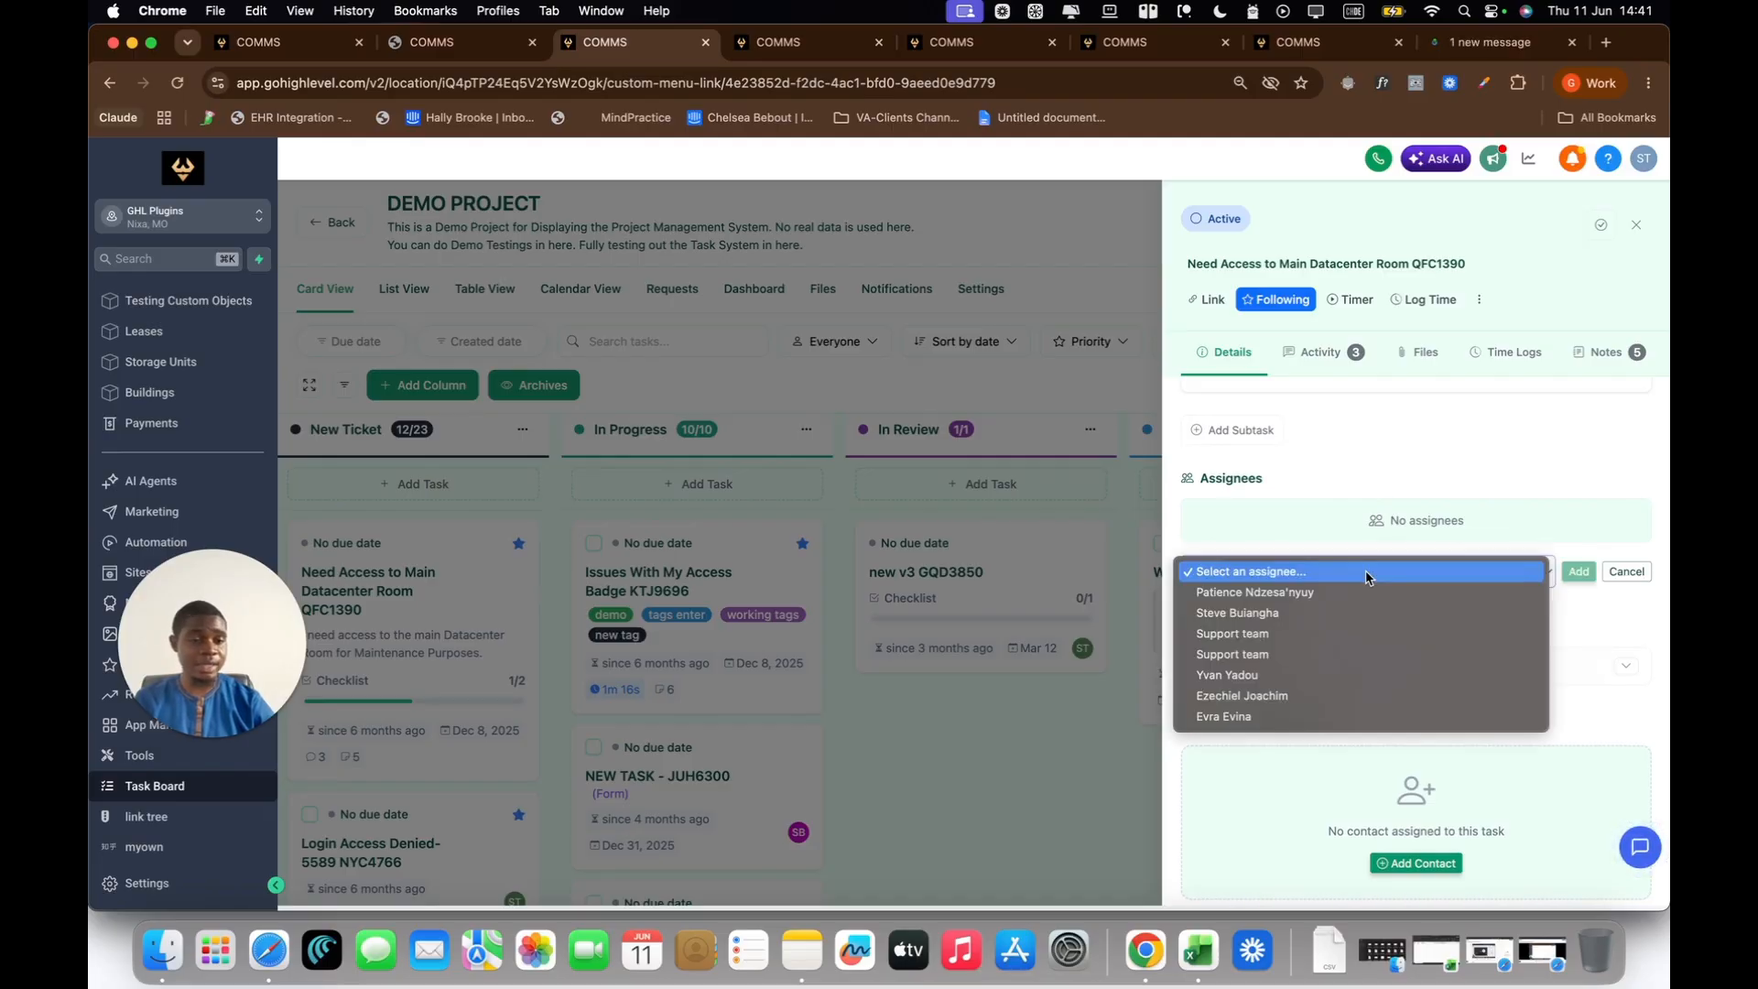
left_click(1248, 613)
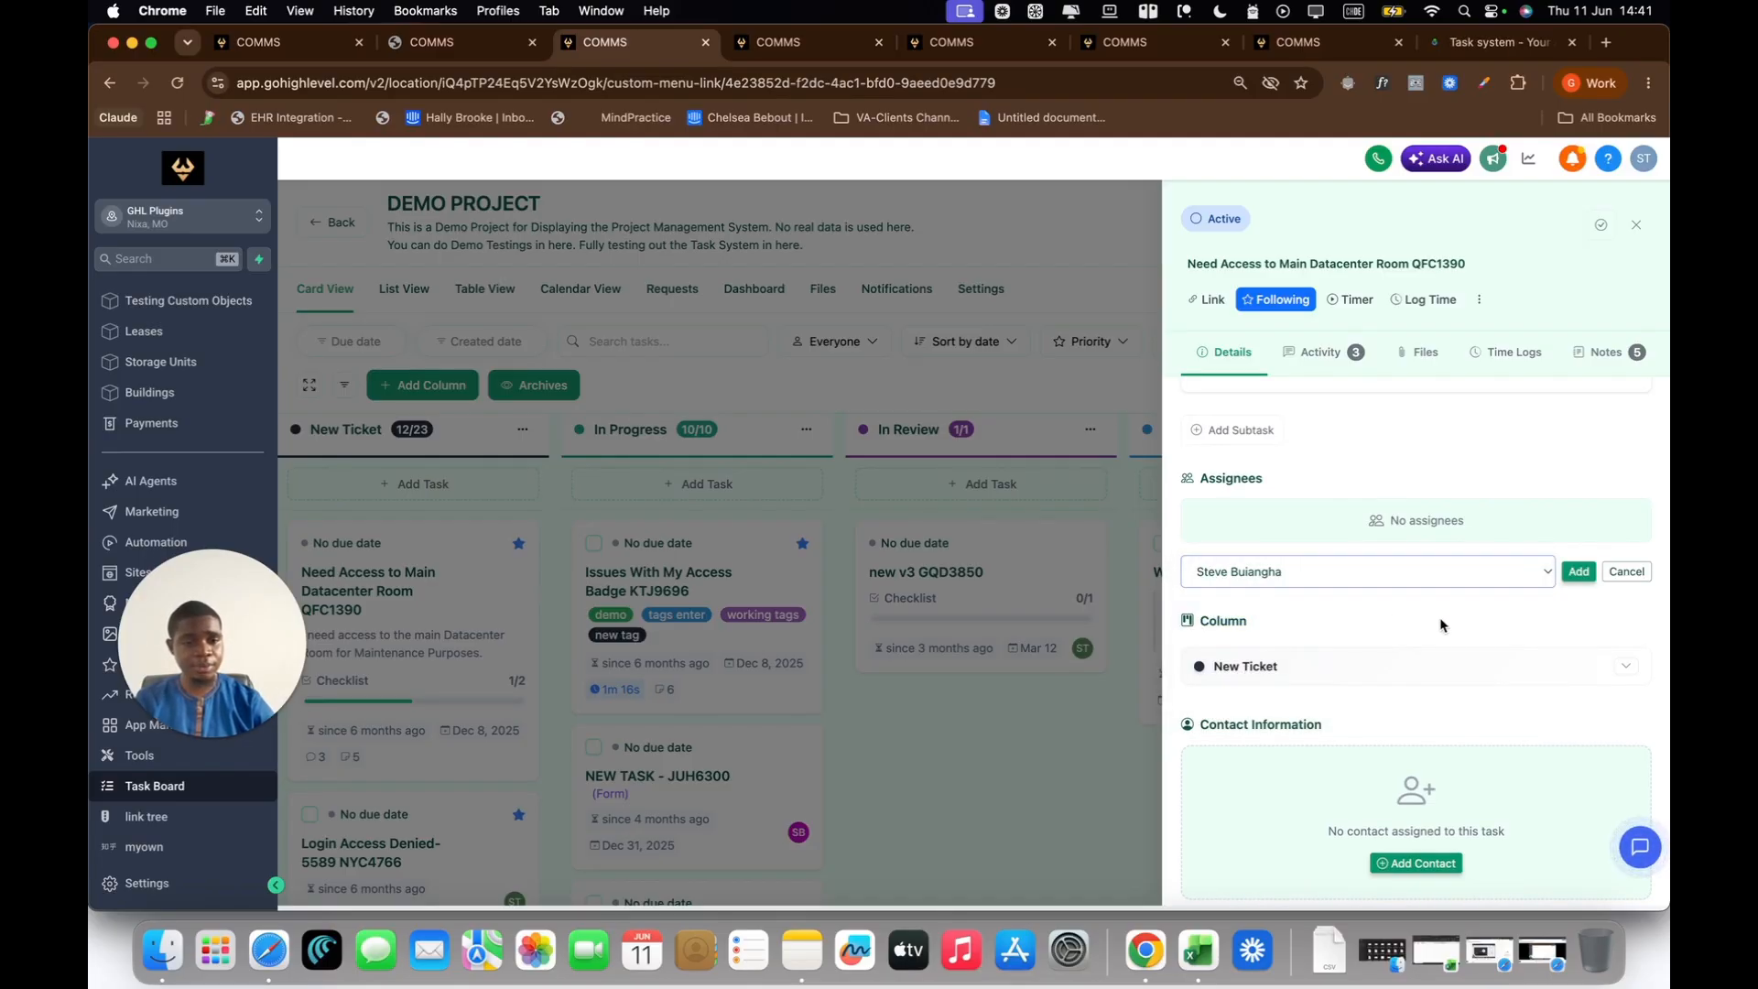
scroll(1440, 625, "down", 3)
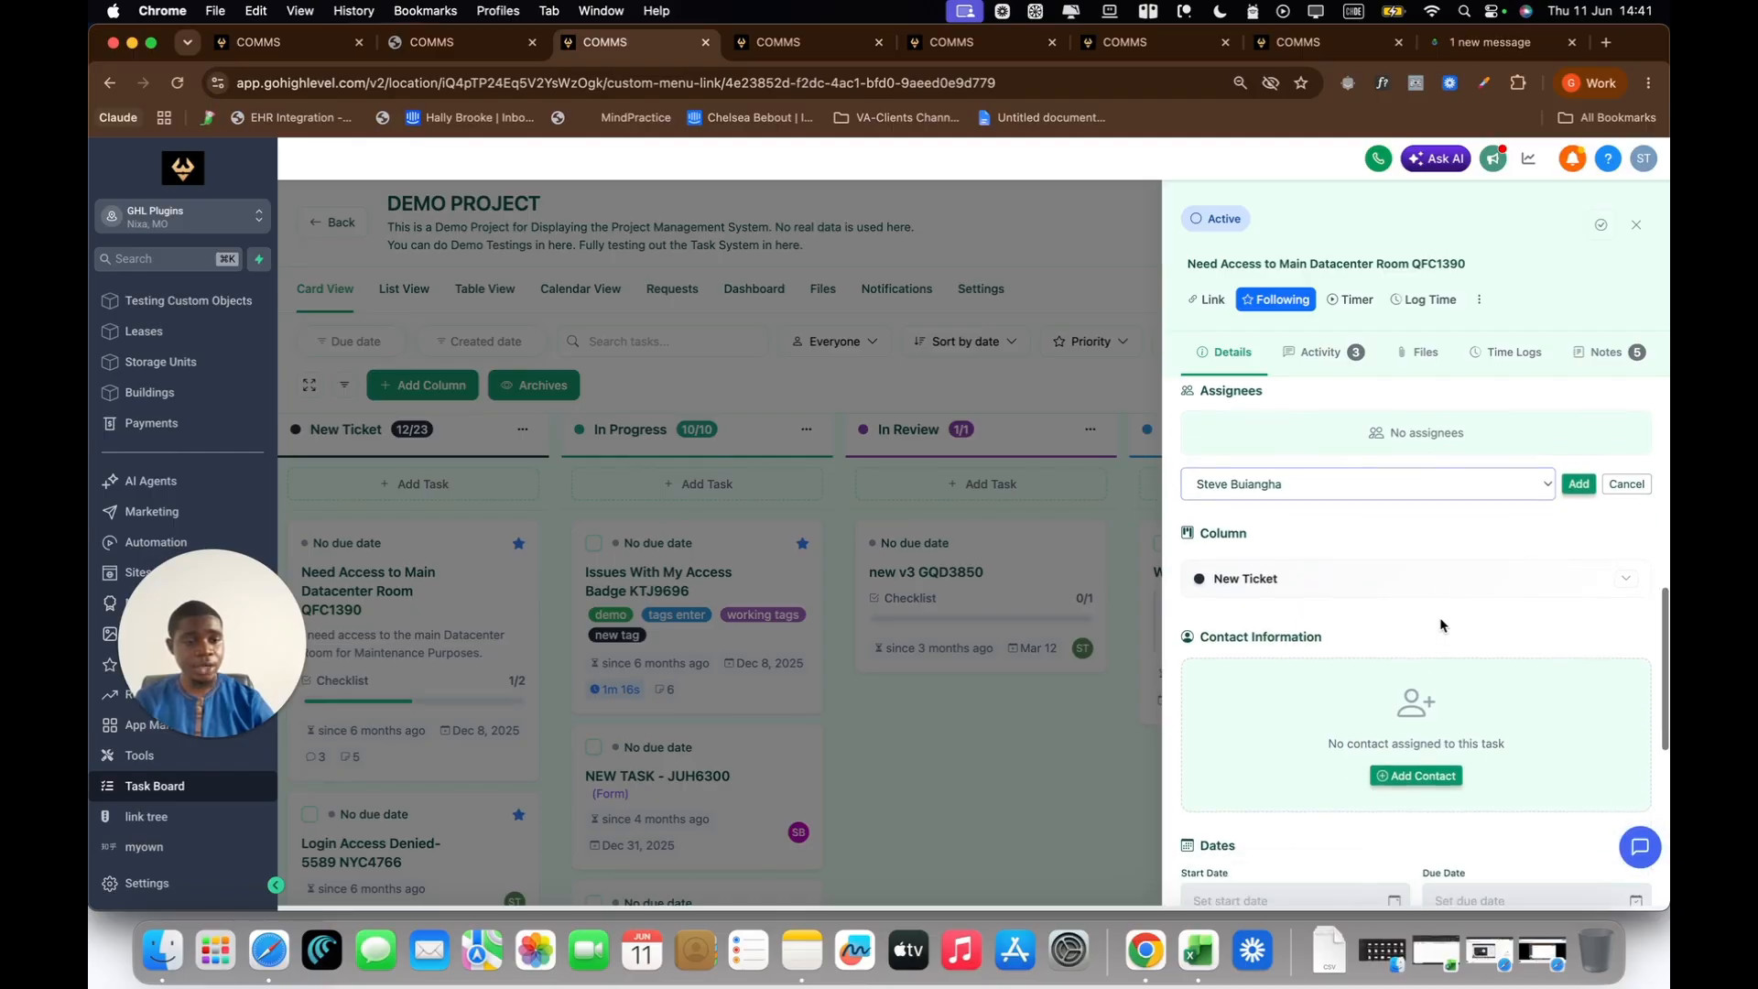
left_click(1581, 468)
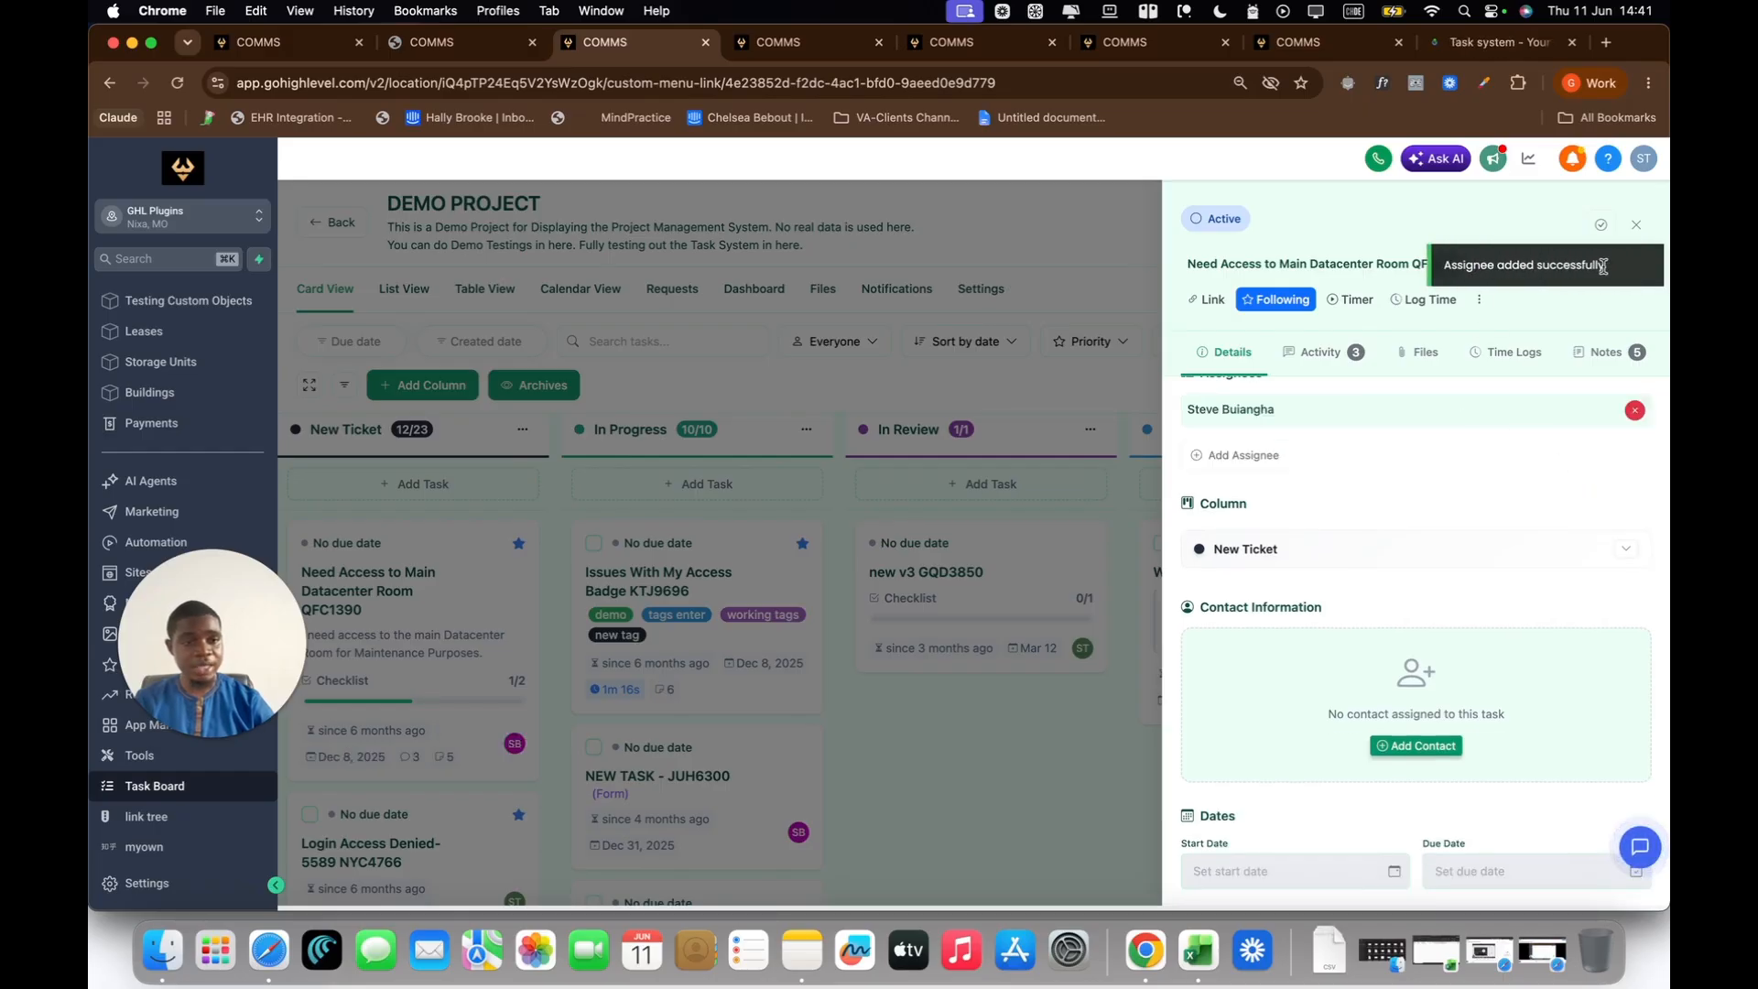
scroll(1535, 640, "down", 5)
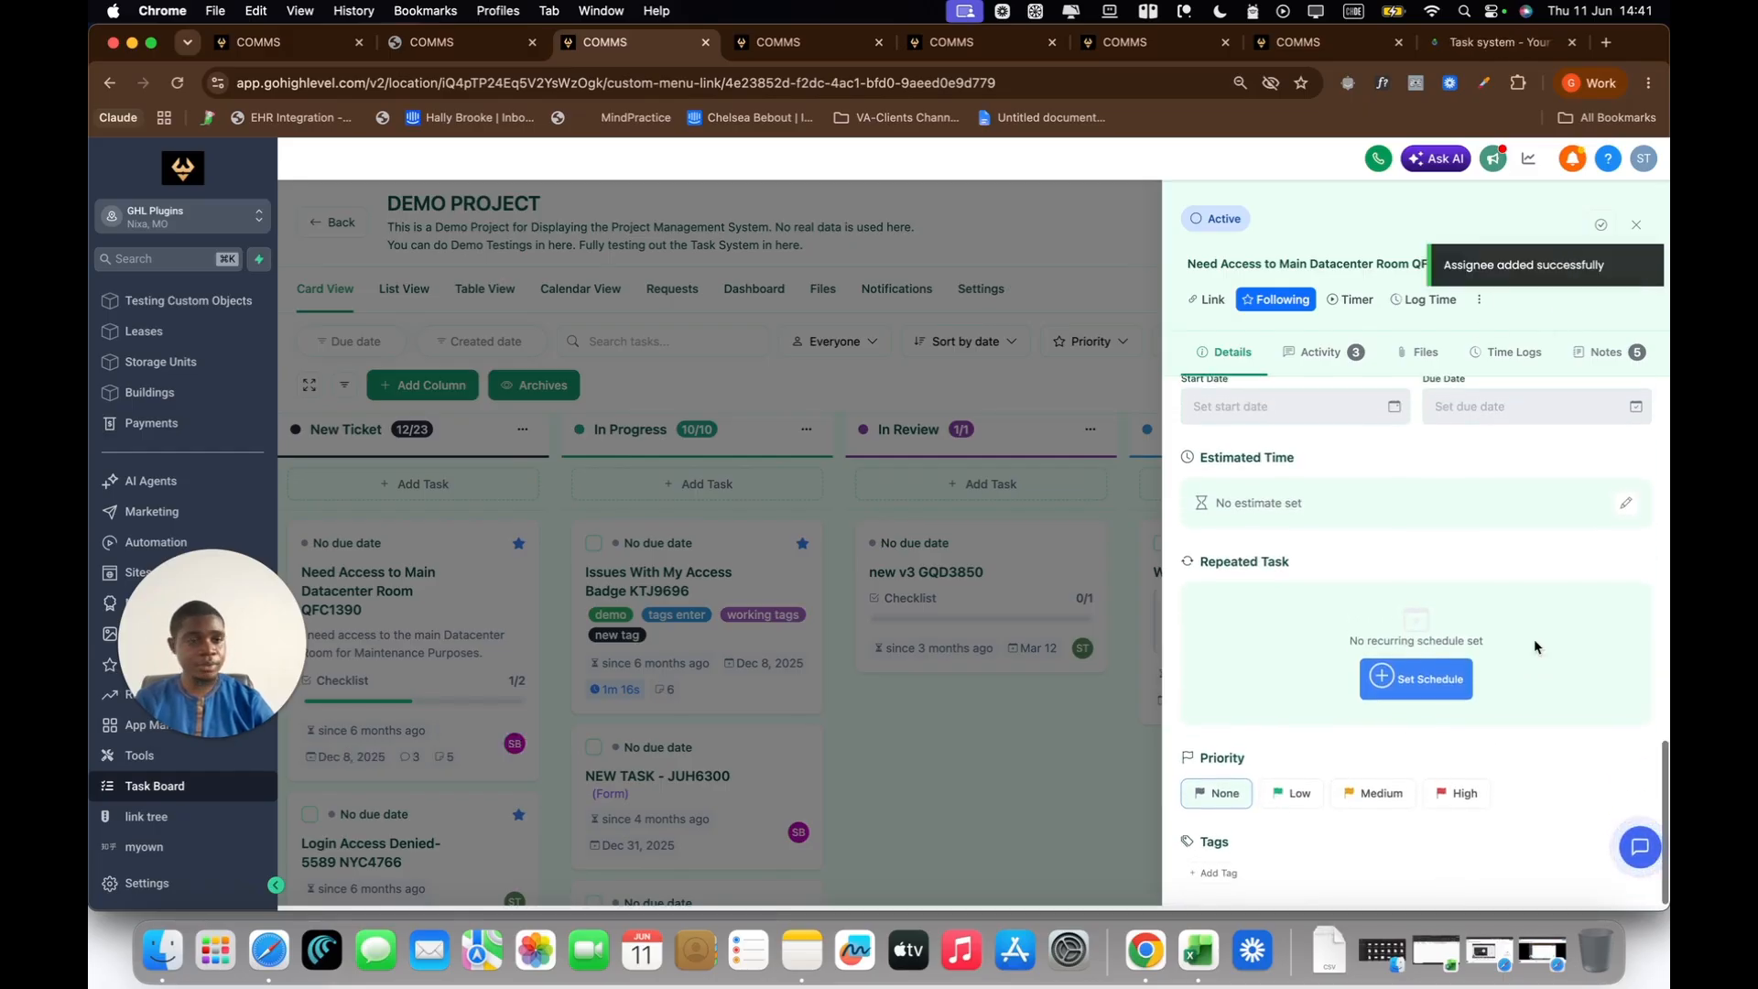
left_click(1636, 225)
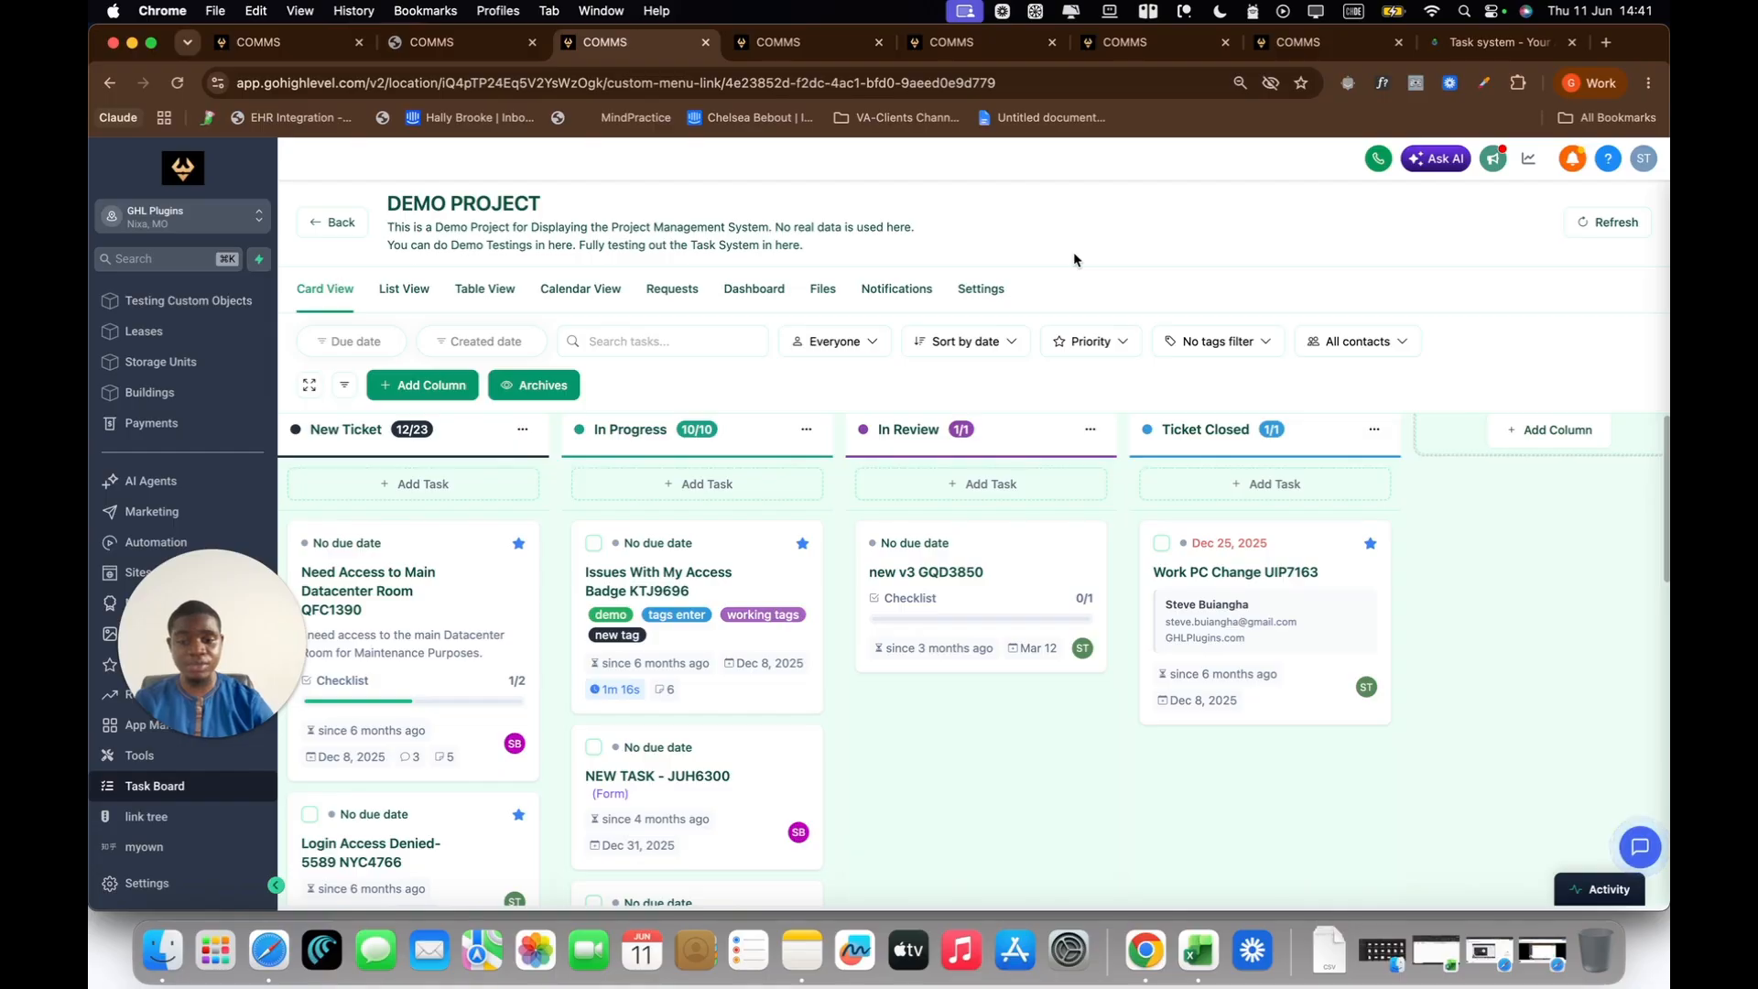
Step: Switch to Gmail and review the wording of the earlier default "[You have been assigned]" notification email
left_click(92, 963)
left_click_drag(1087, 183, 1103, 112)
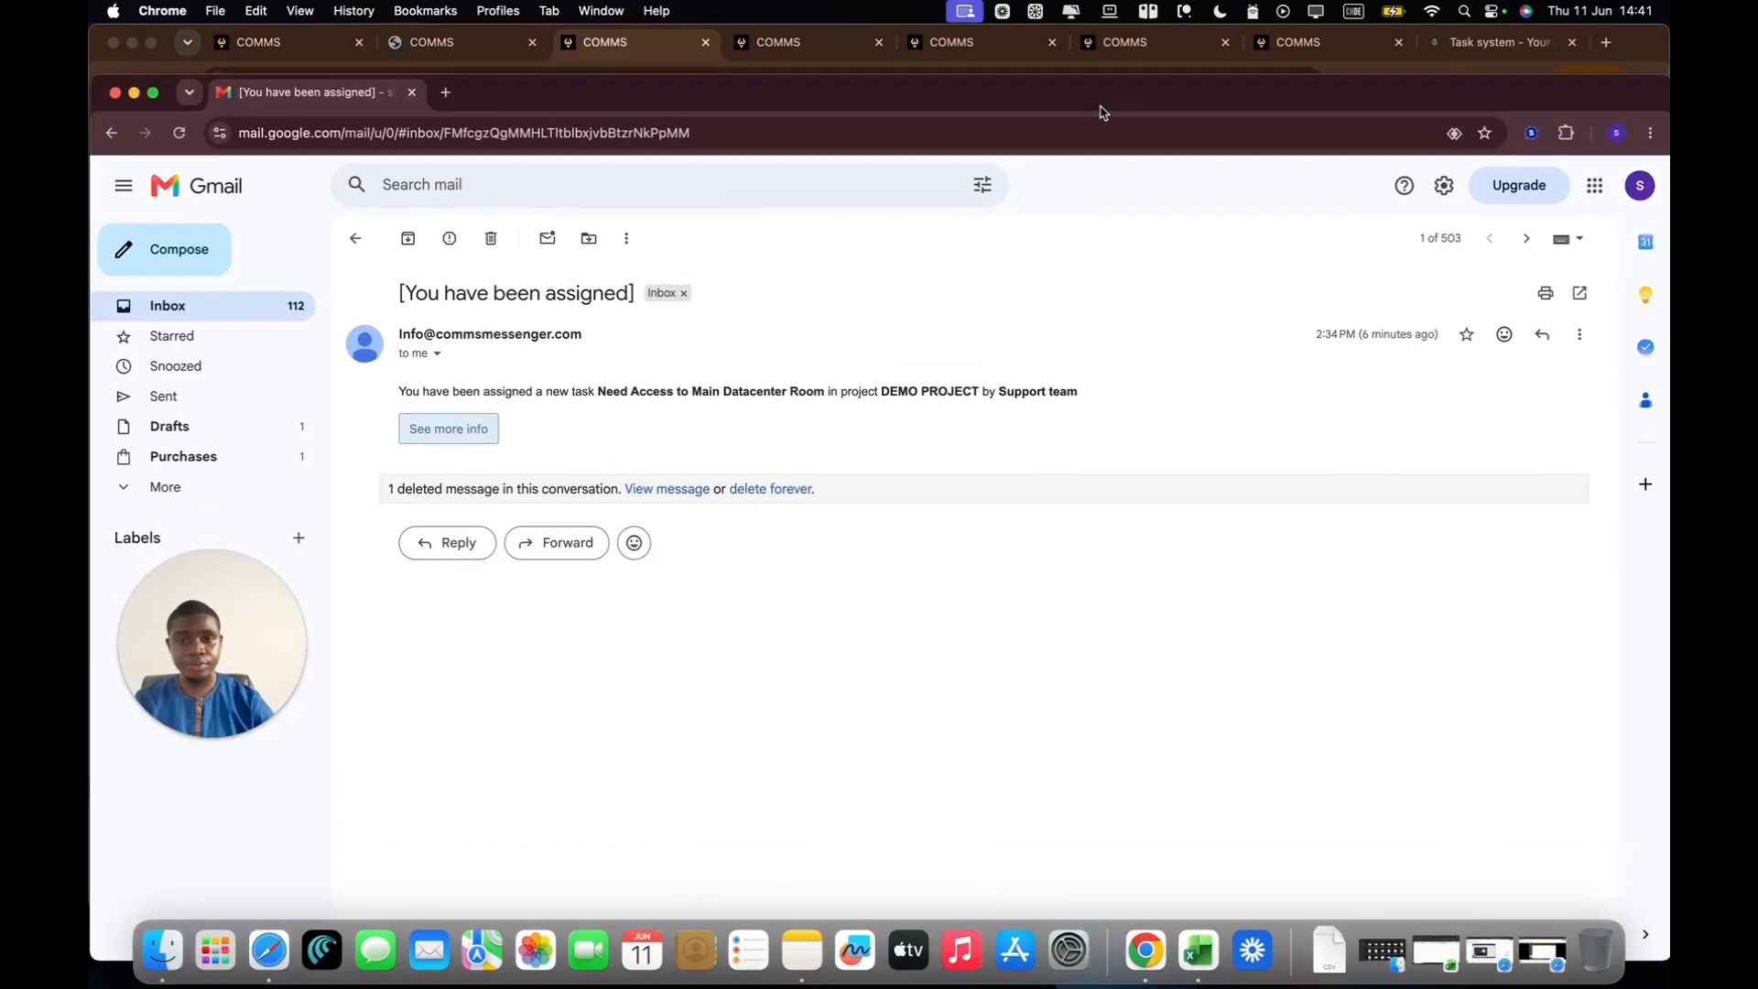
left_click(358, 240)
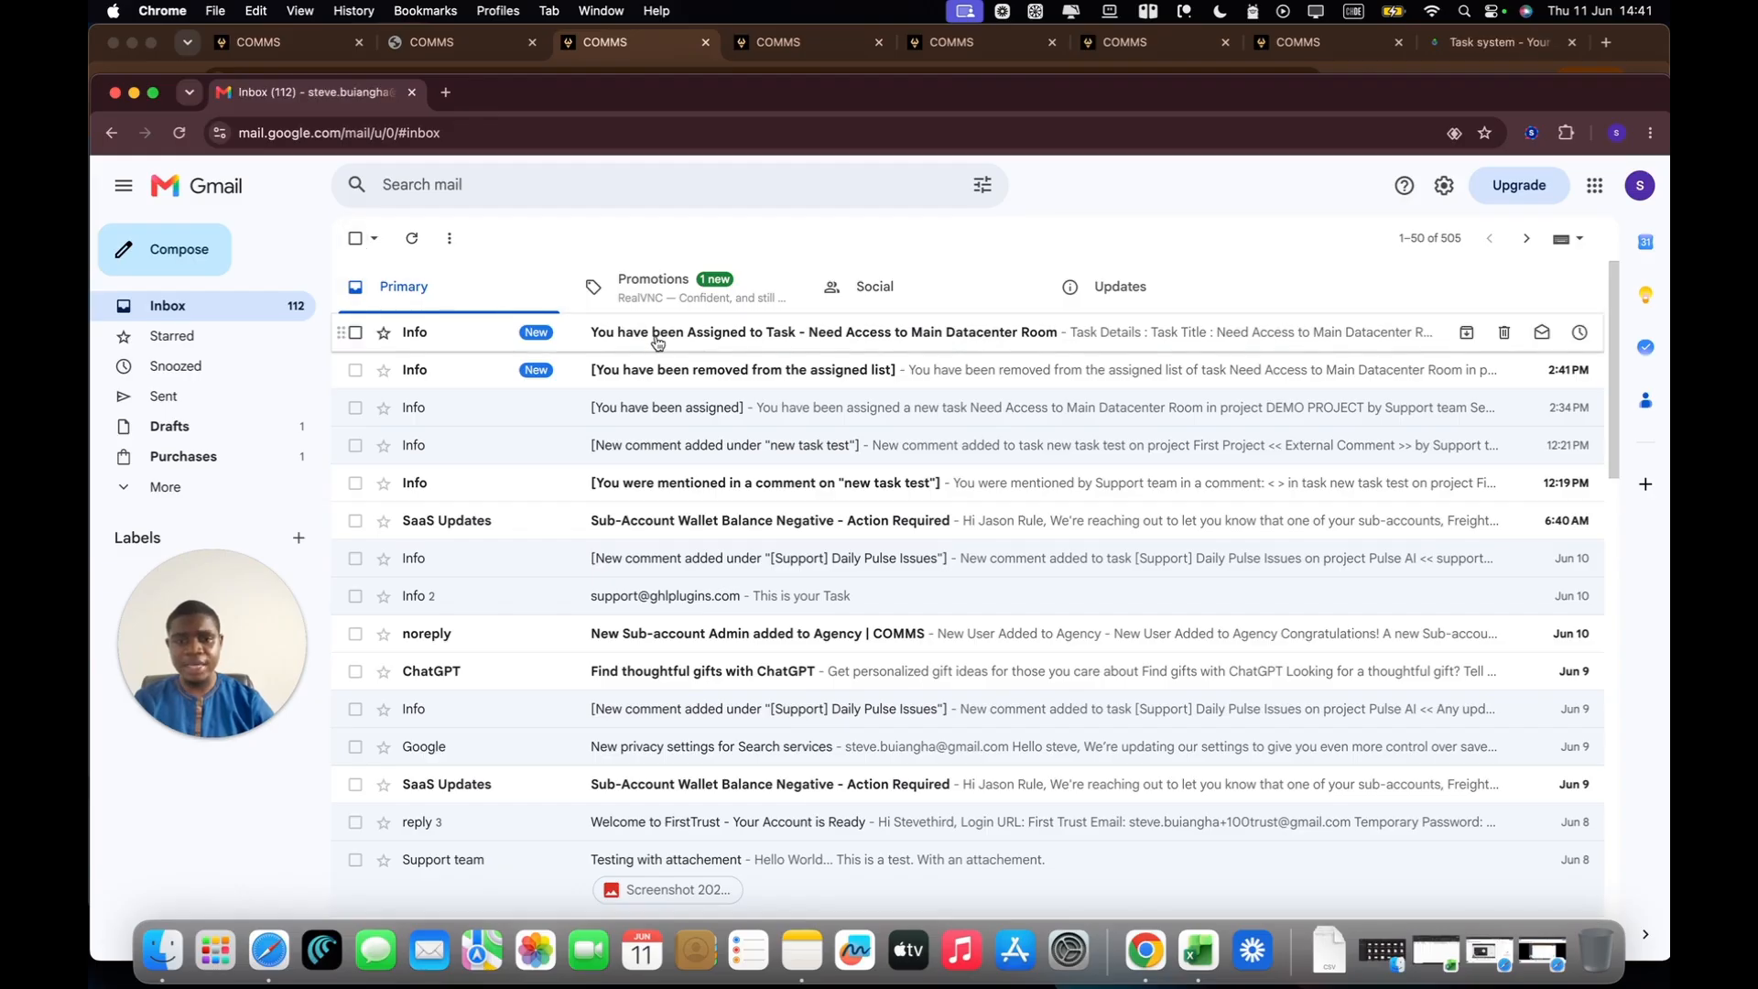
left_click(703, 411)
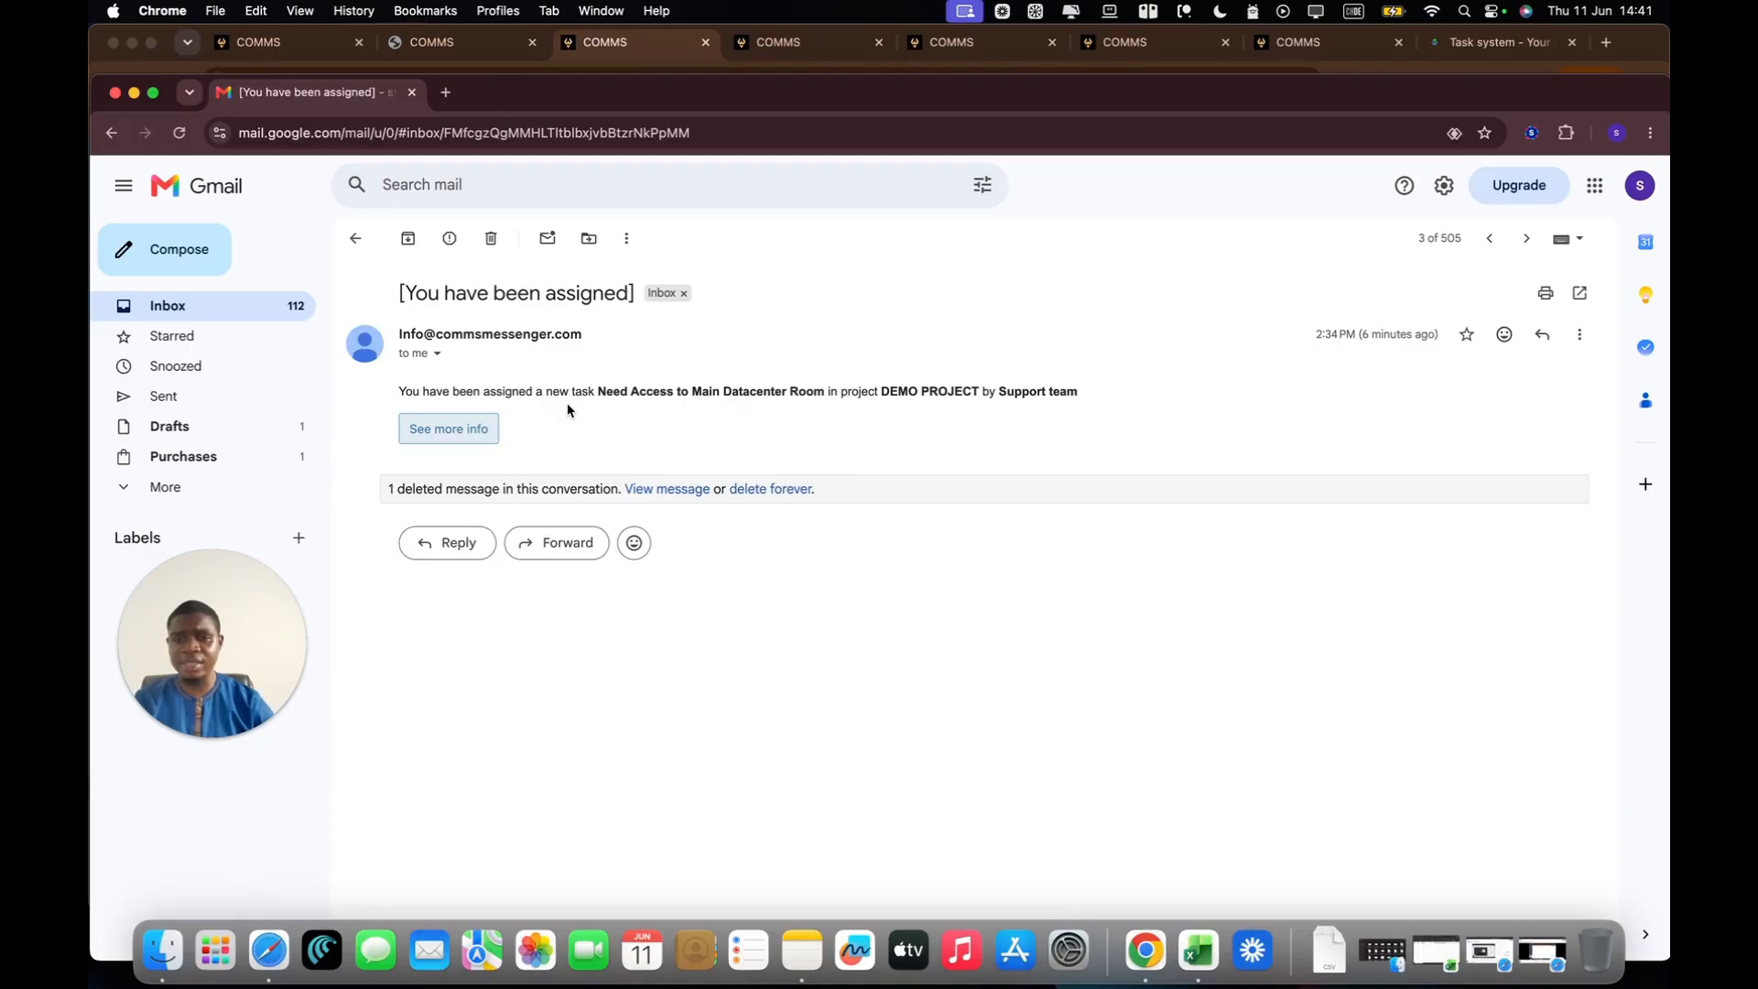
left_click_drag(1130, 402, 371, 392)
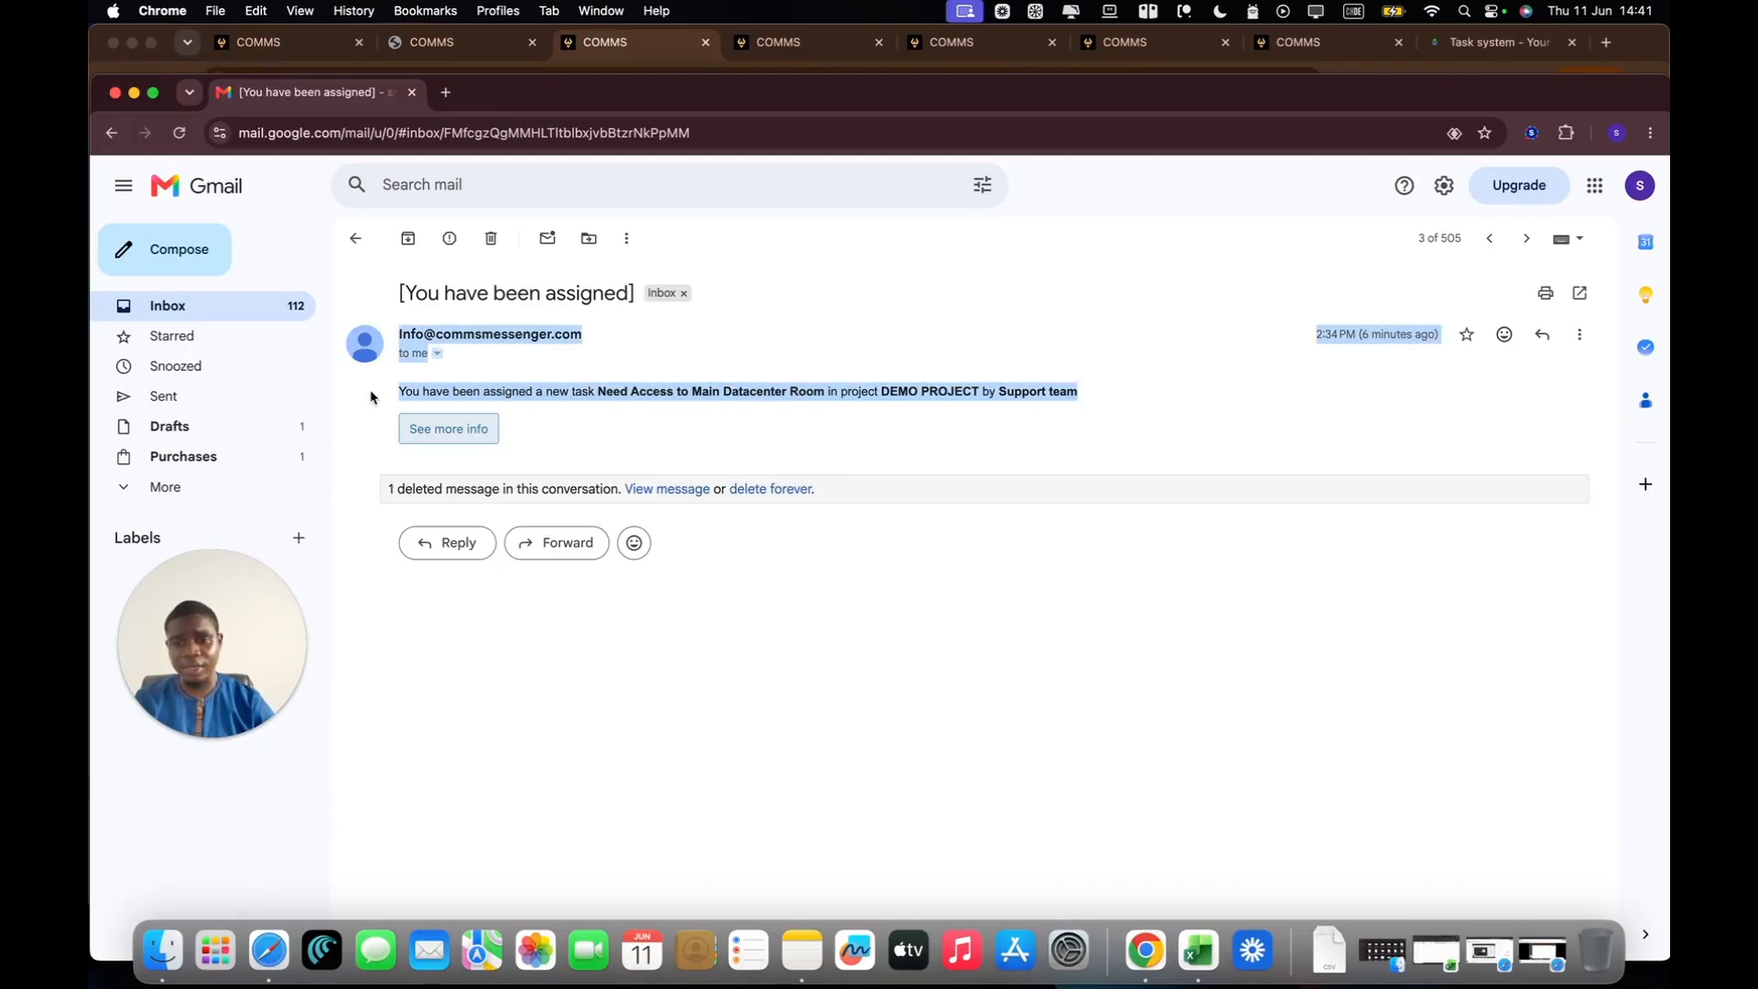
left_click(371, 393)
Step: Open the new "You have been Assigned to Task" email and check its task details, task title and project name
left_click(355, 238)
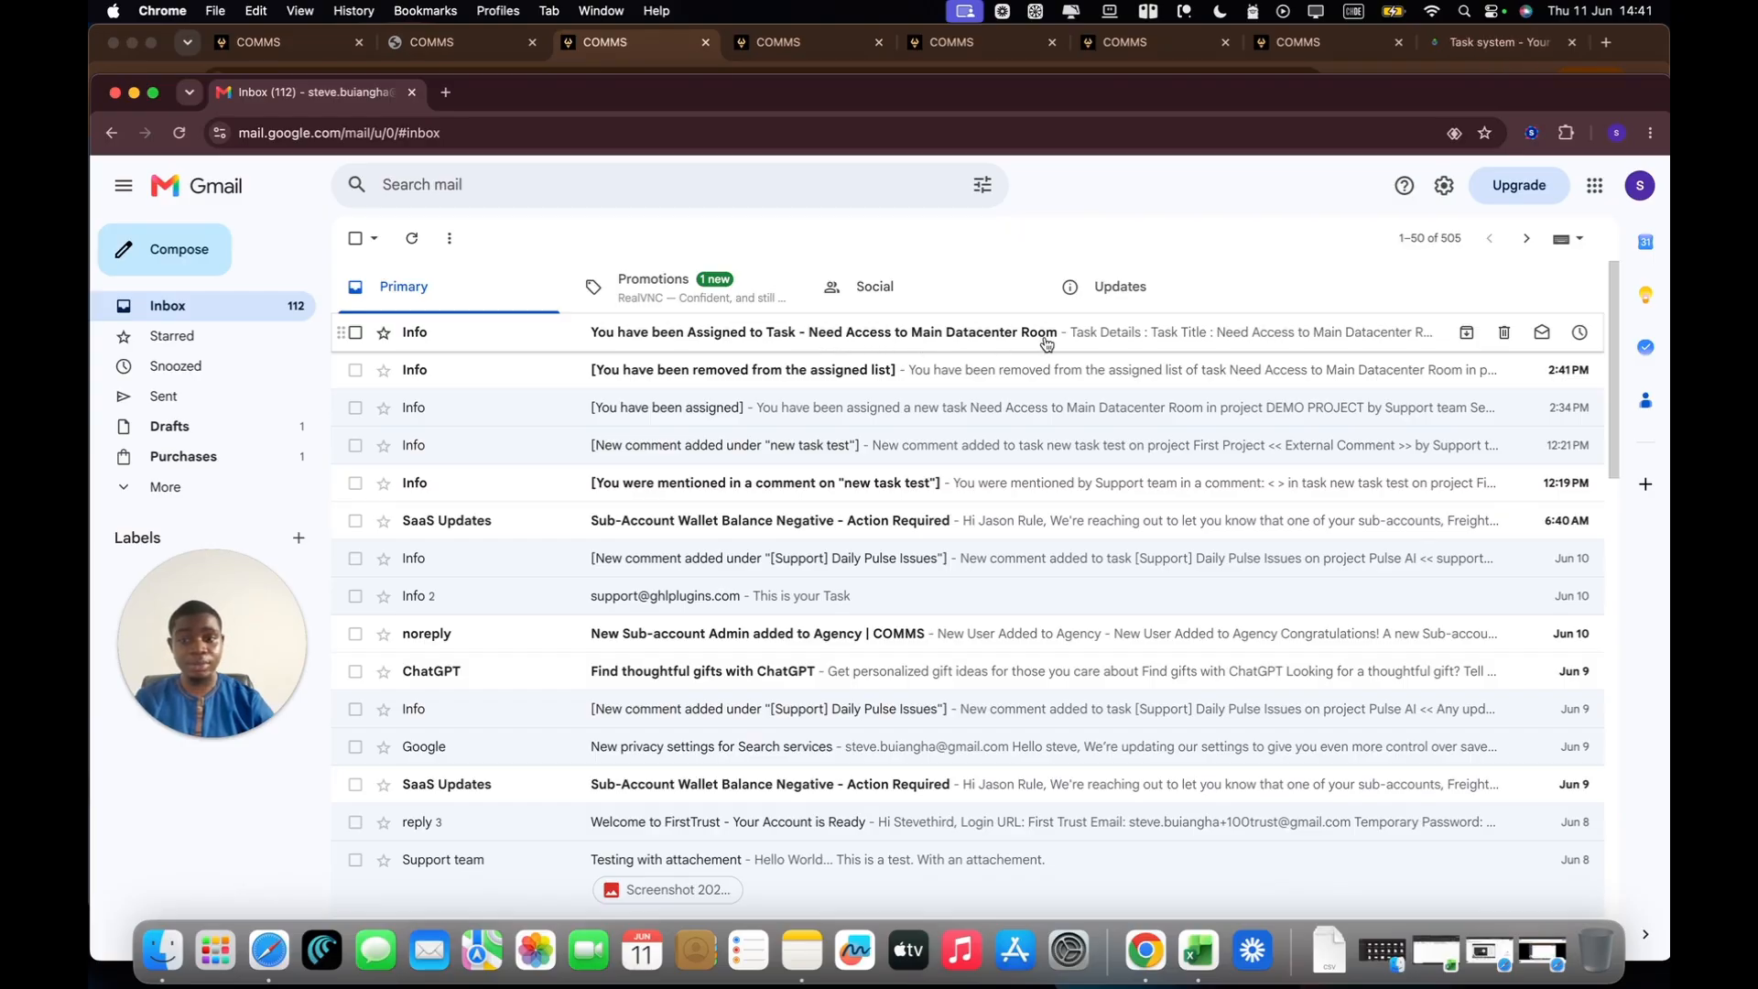
left_click(877, 337)
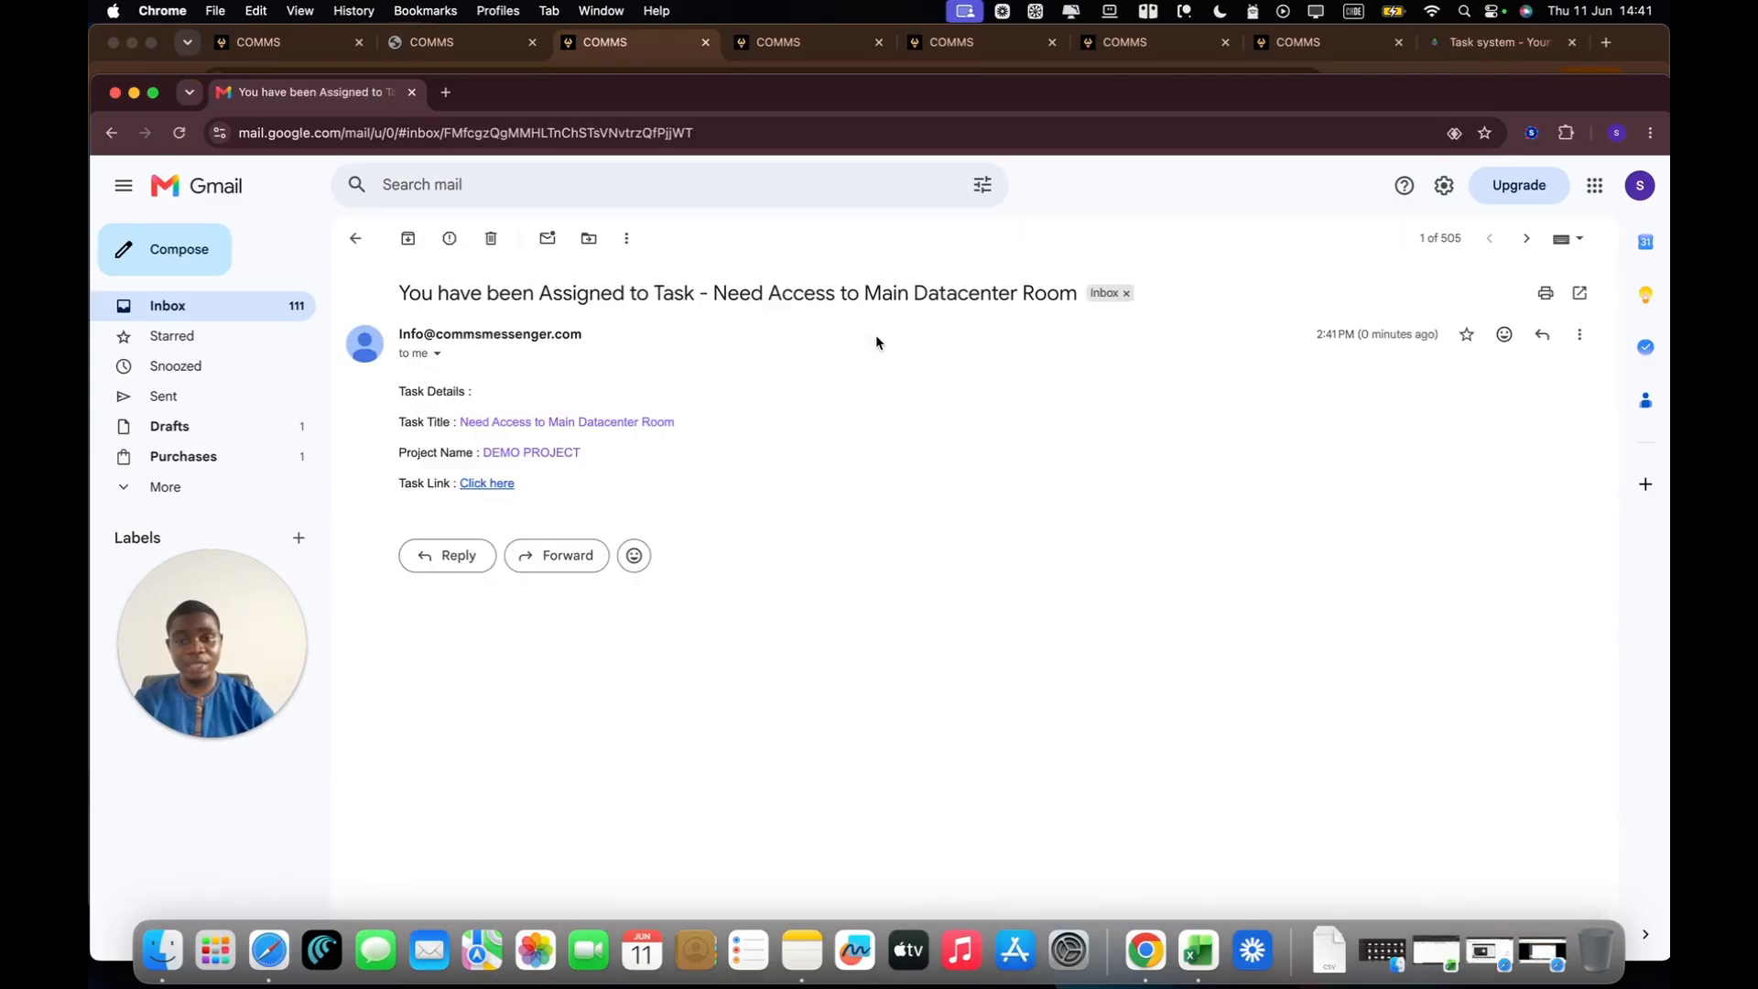
left_click_drag(400, 391, 489, 394)
left_click(492, 394)
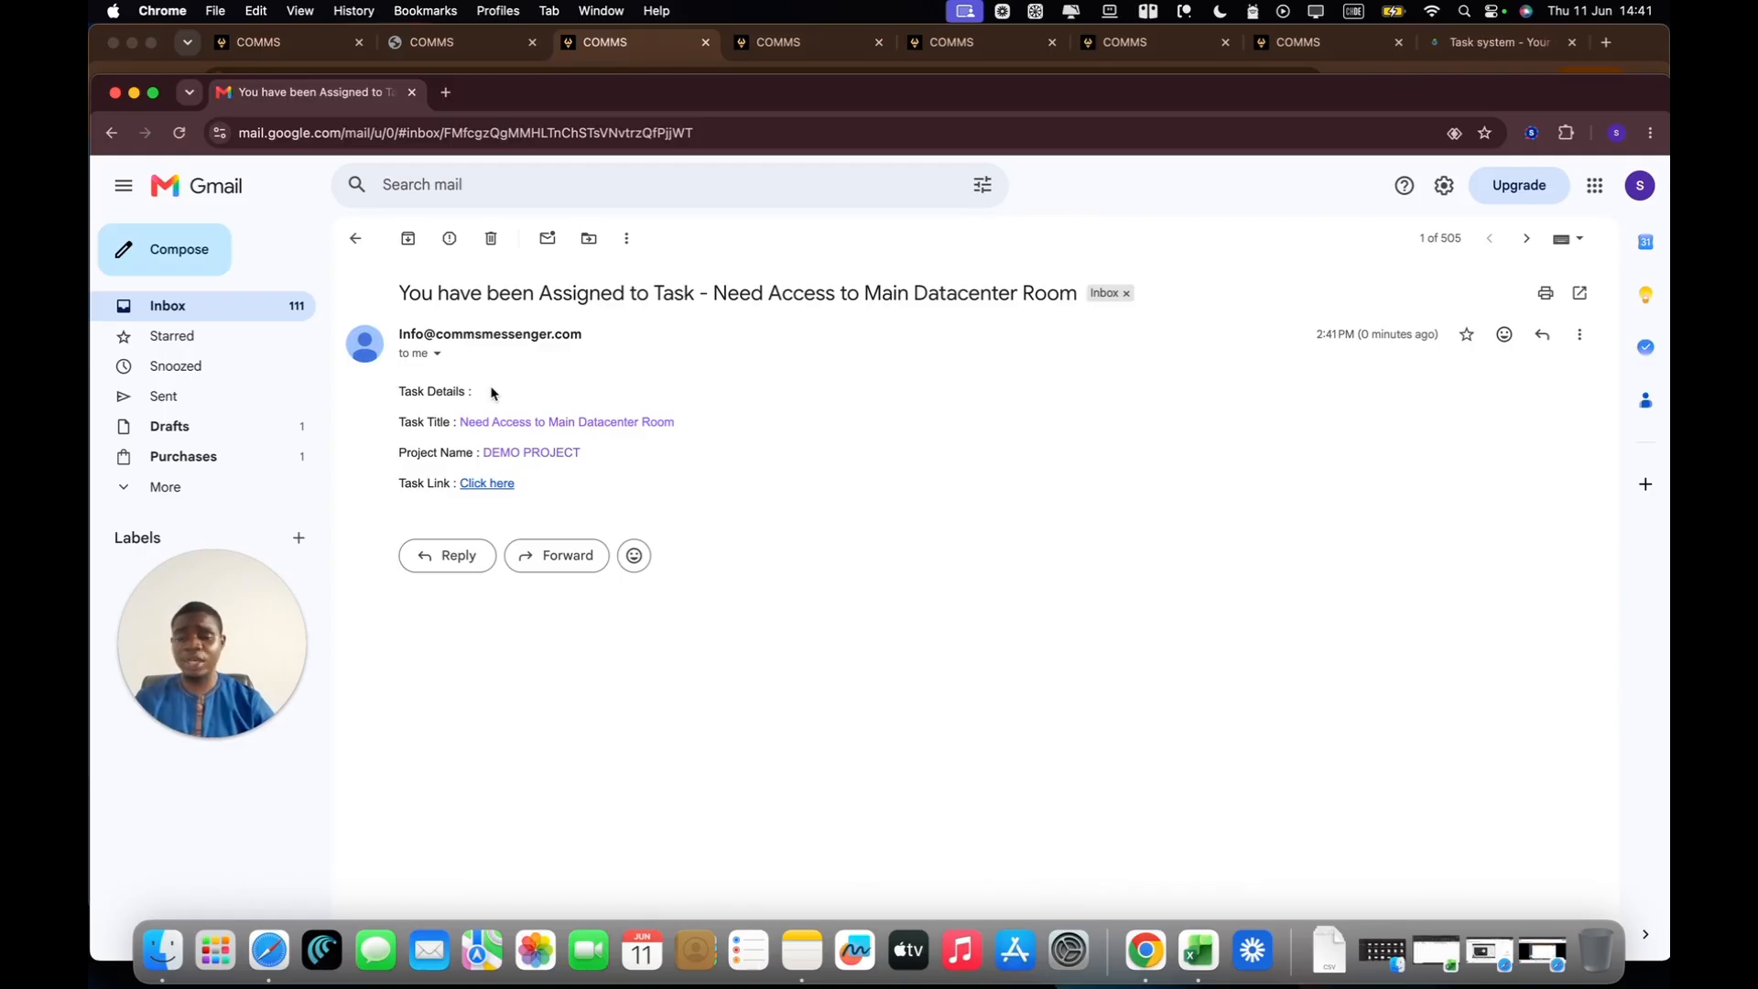
left_click_drag(399, 421, 440, 420)
left_click_drag(678, 421, 465, 423)
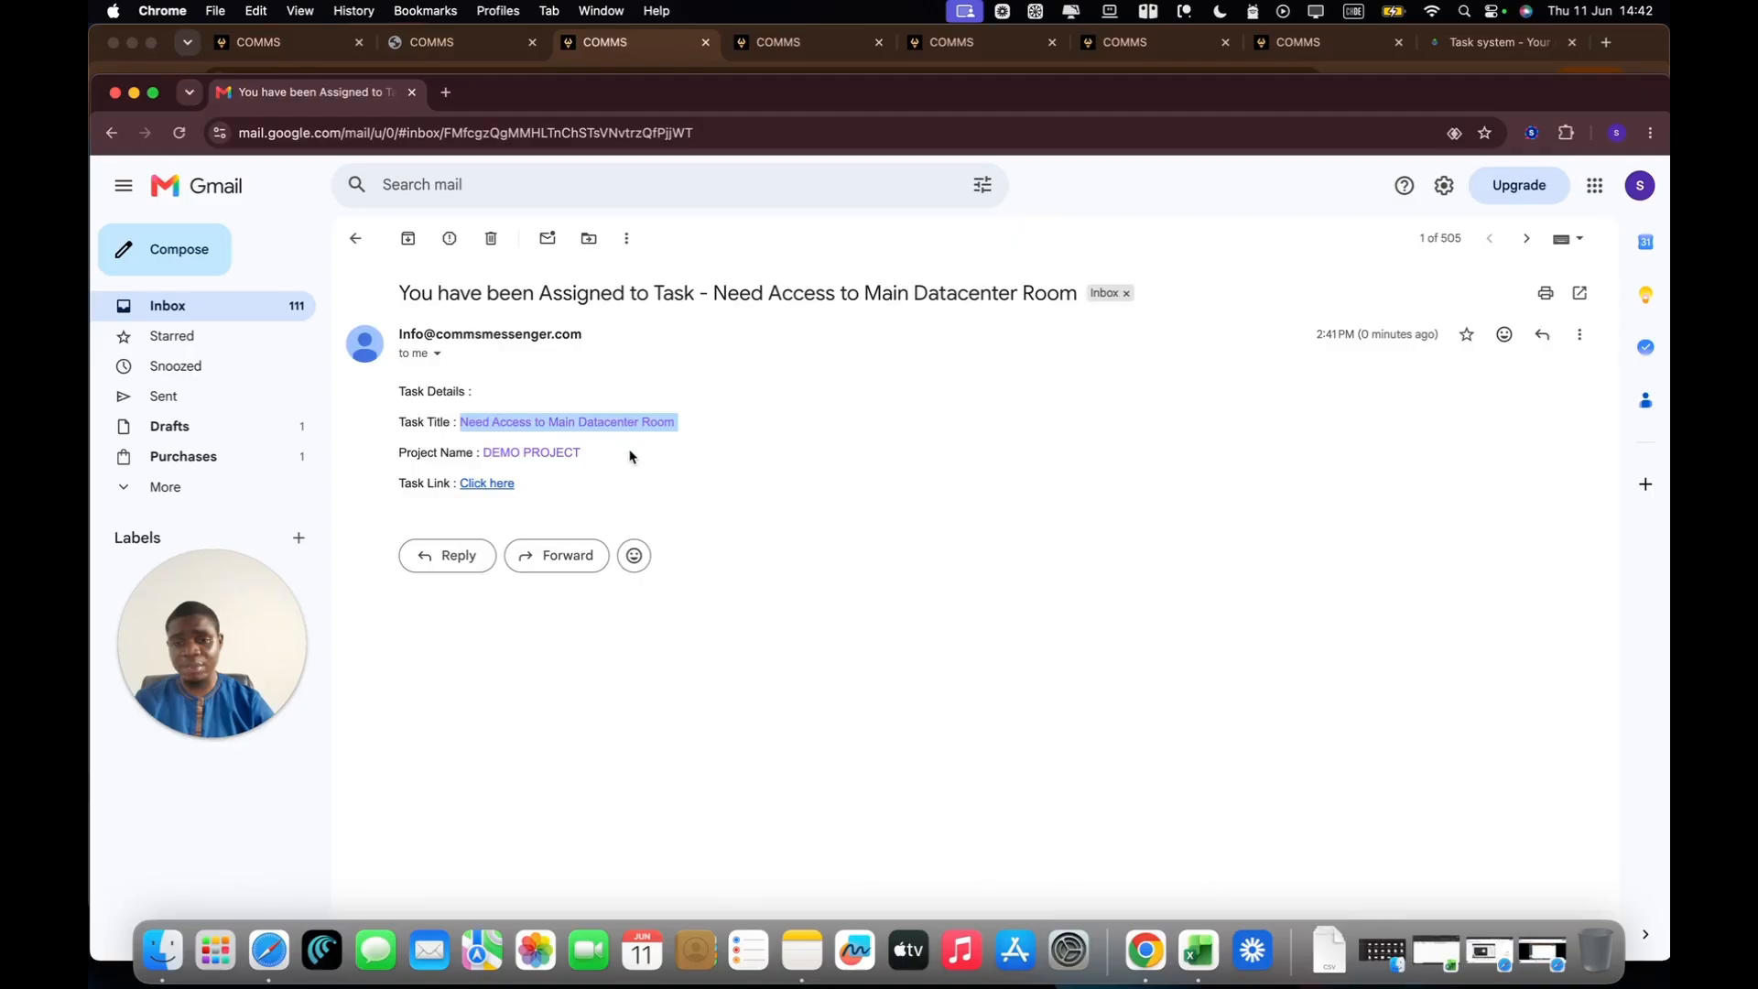
left_click_drag(631, 456, 501, 452)
left_click(485, 452)
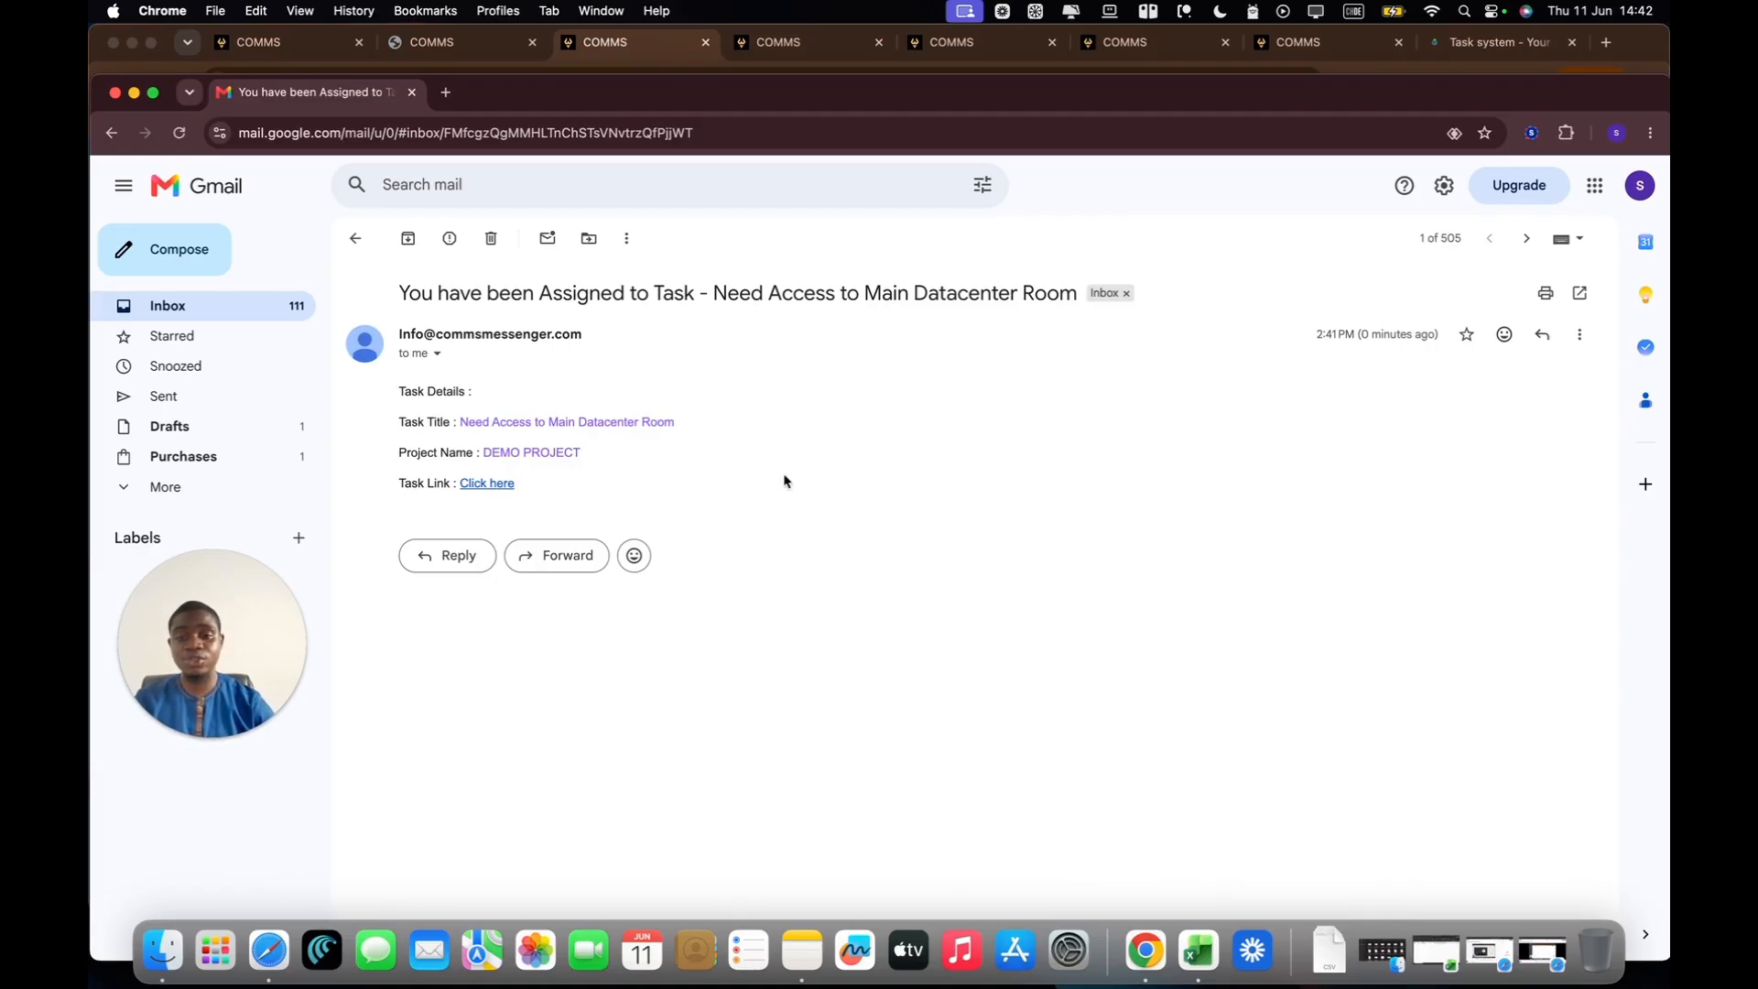
Step: Follow the email's "Click here" task link and look over the external task page's description and comments
left_click(486, 484)
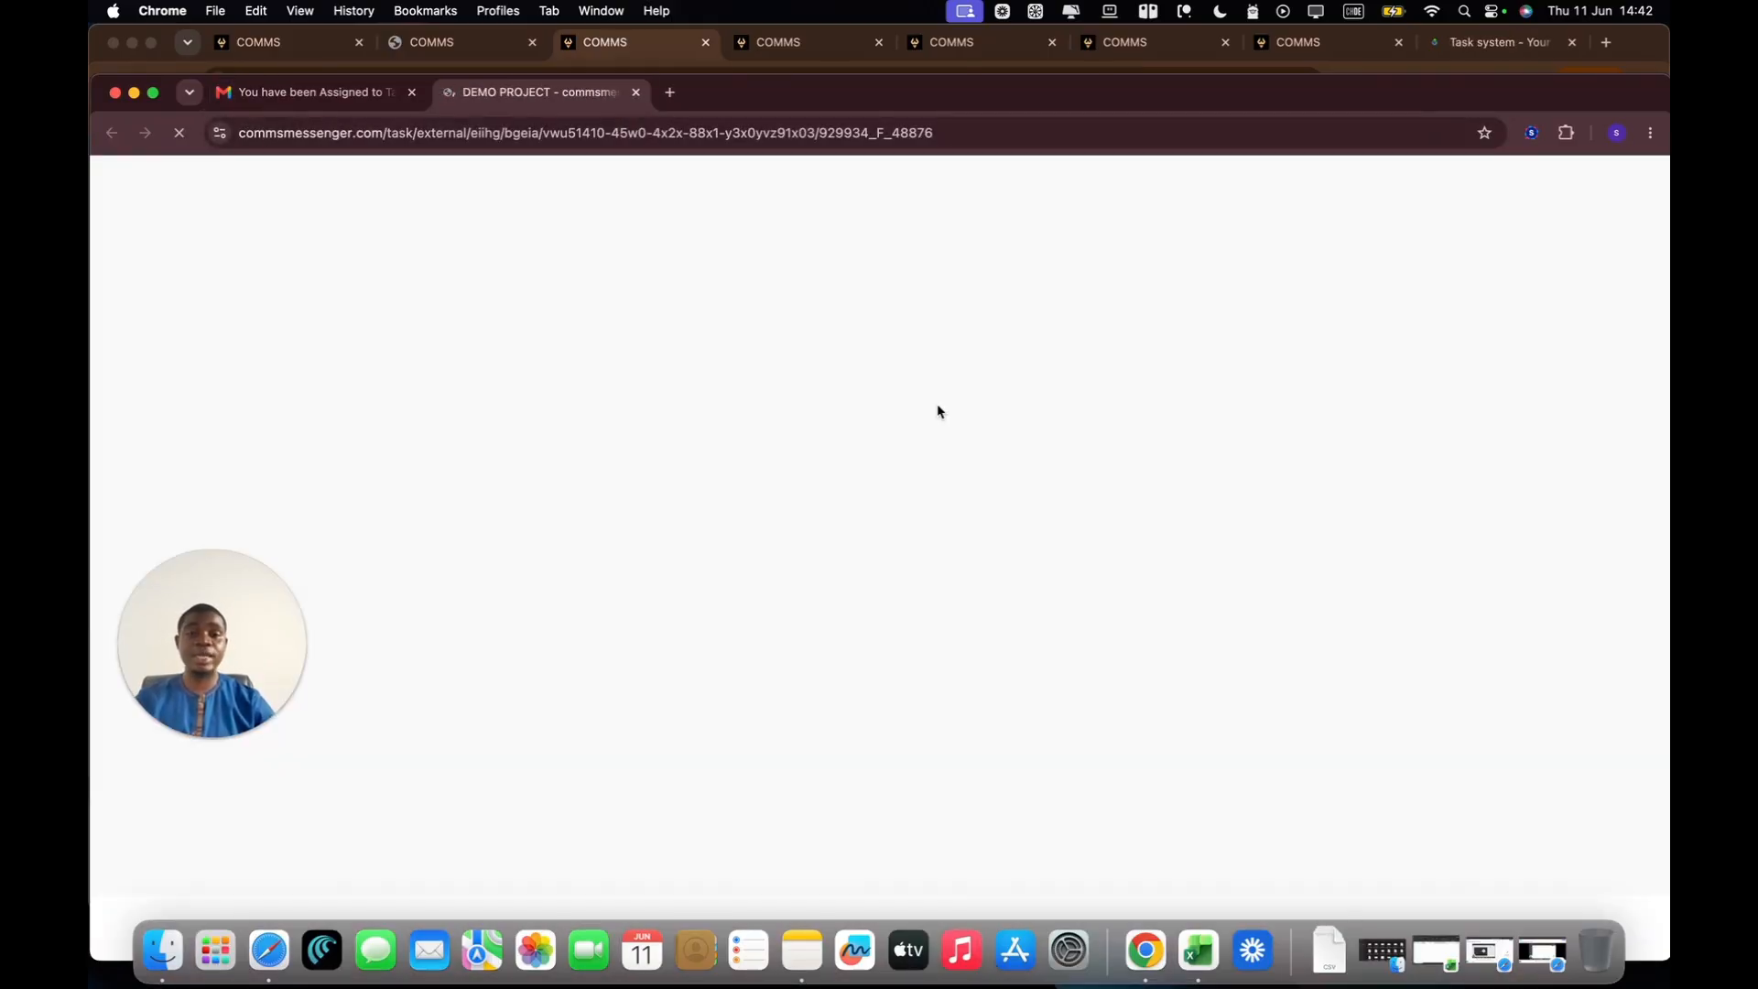
left_click_drag(1158, 81, 1156, 35)
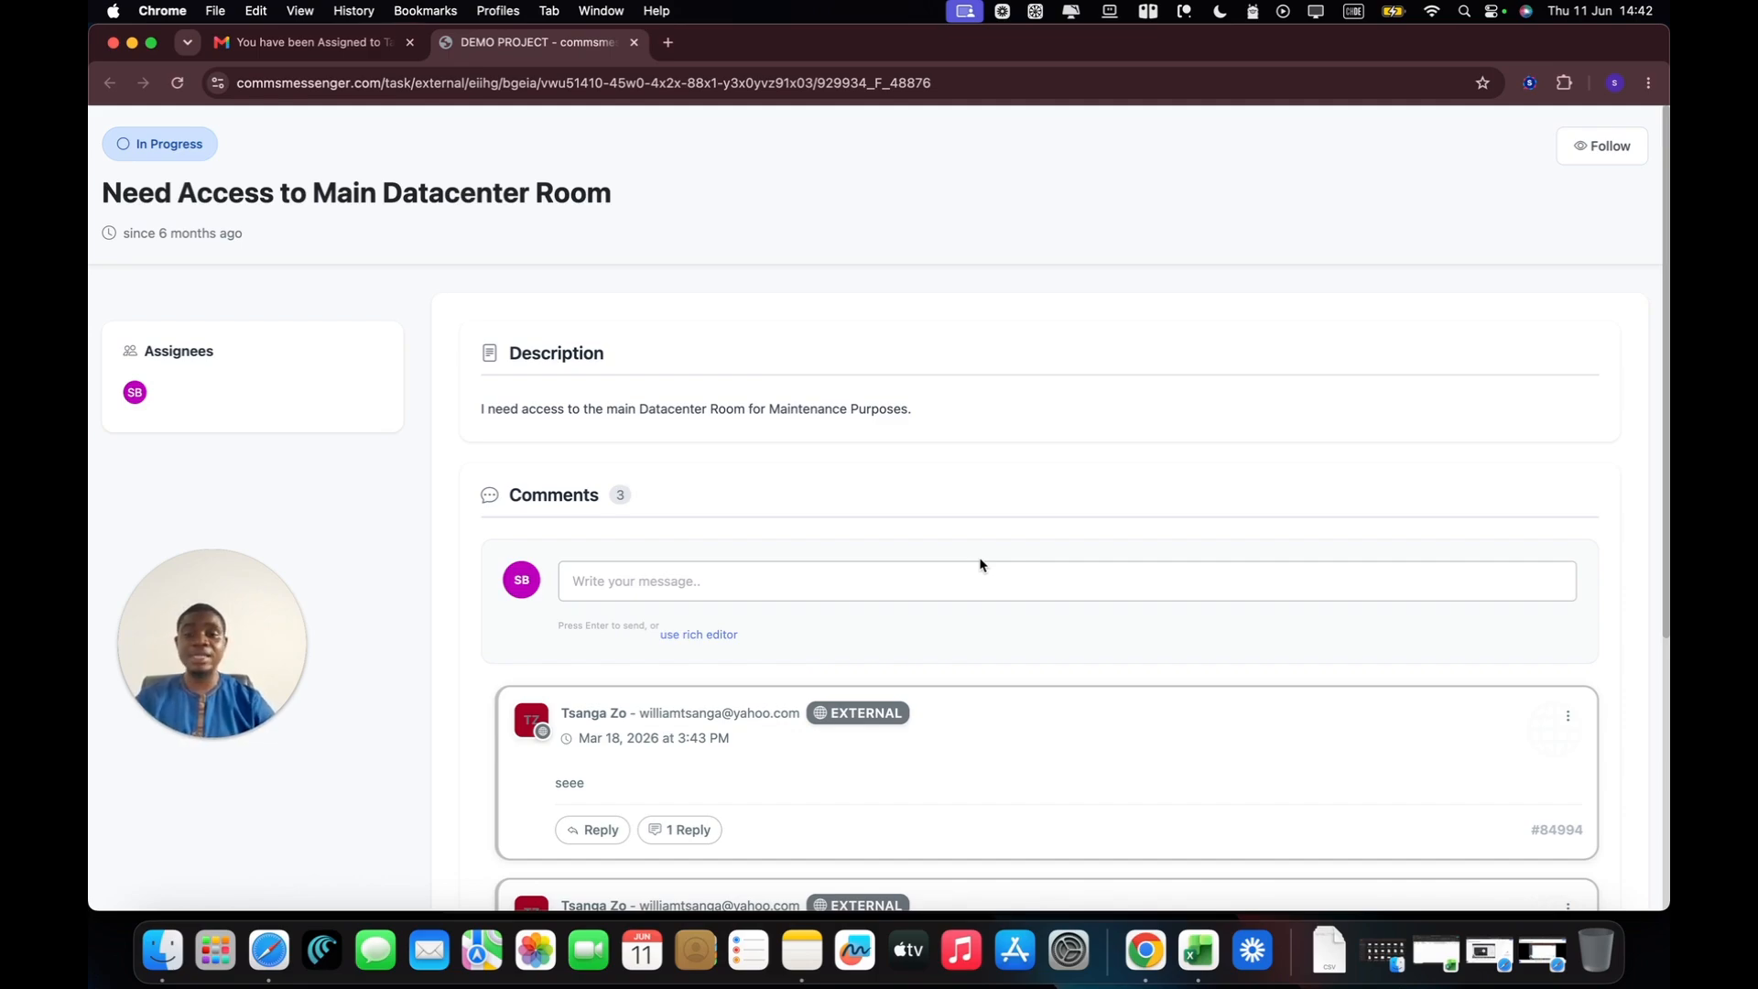
scroll(1038, 495, "down", 2)
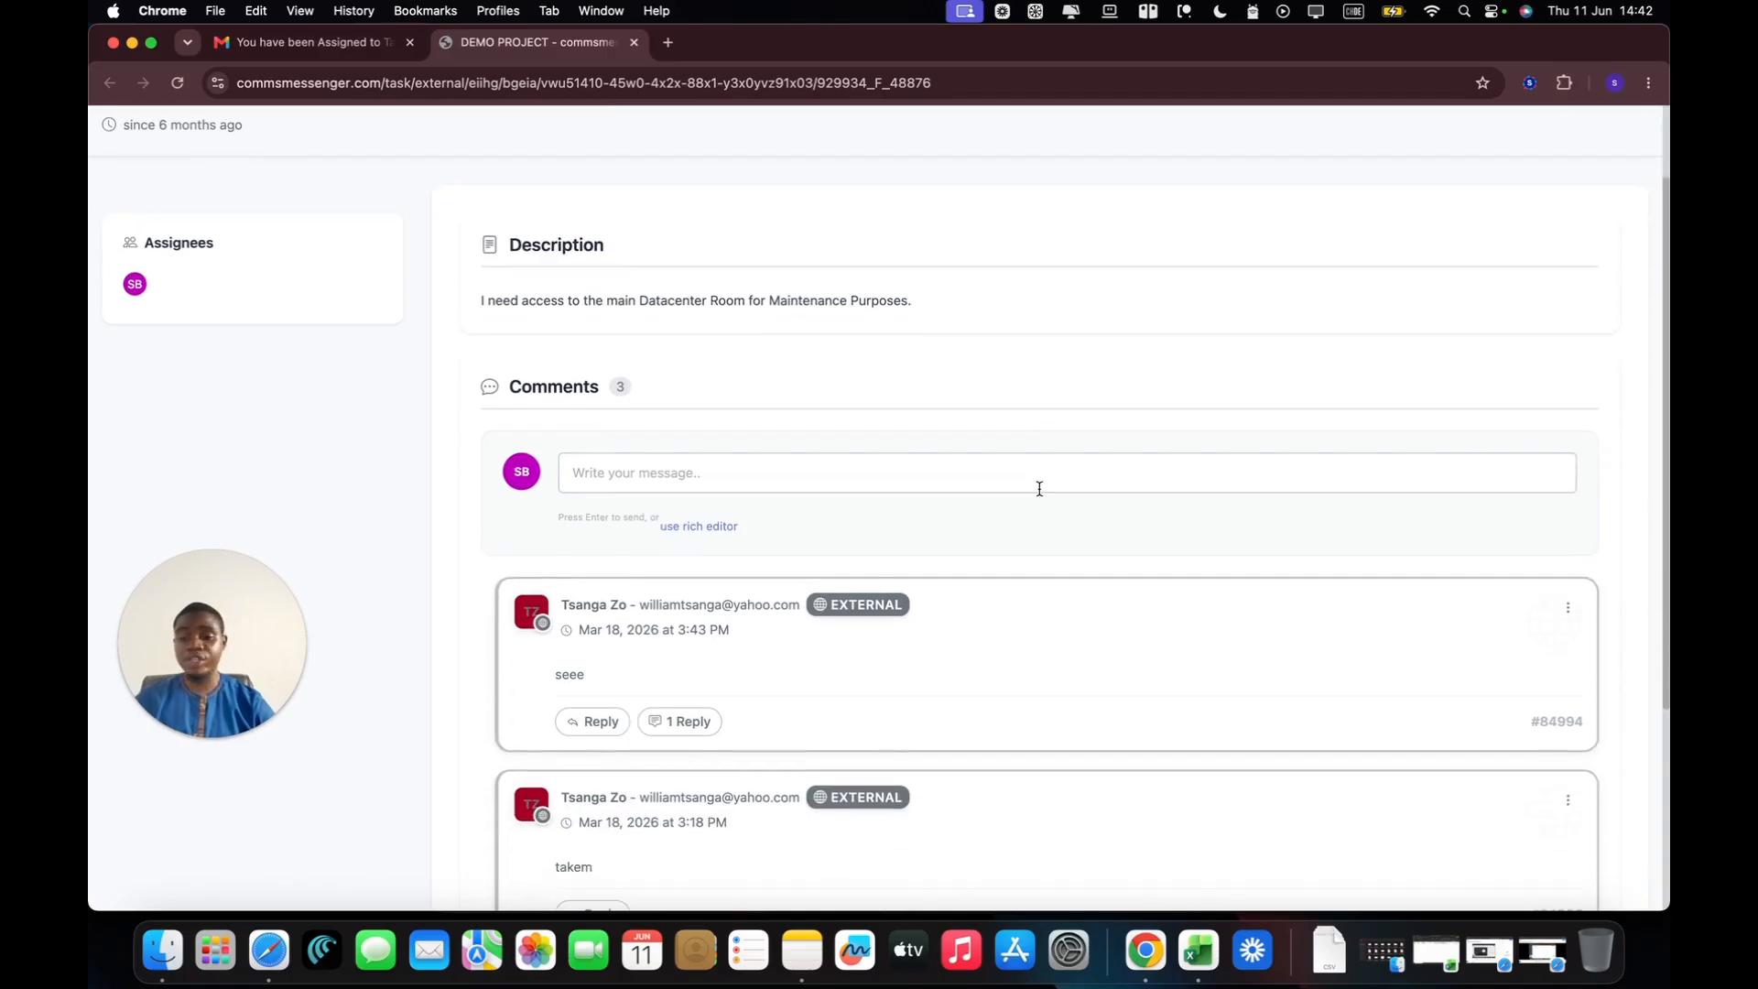
scroll(1605, 490, "down", 3)
scroll(1606, 490, "up", 4)
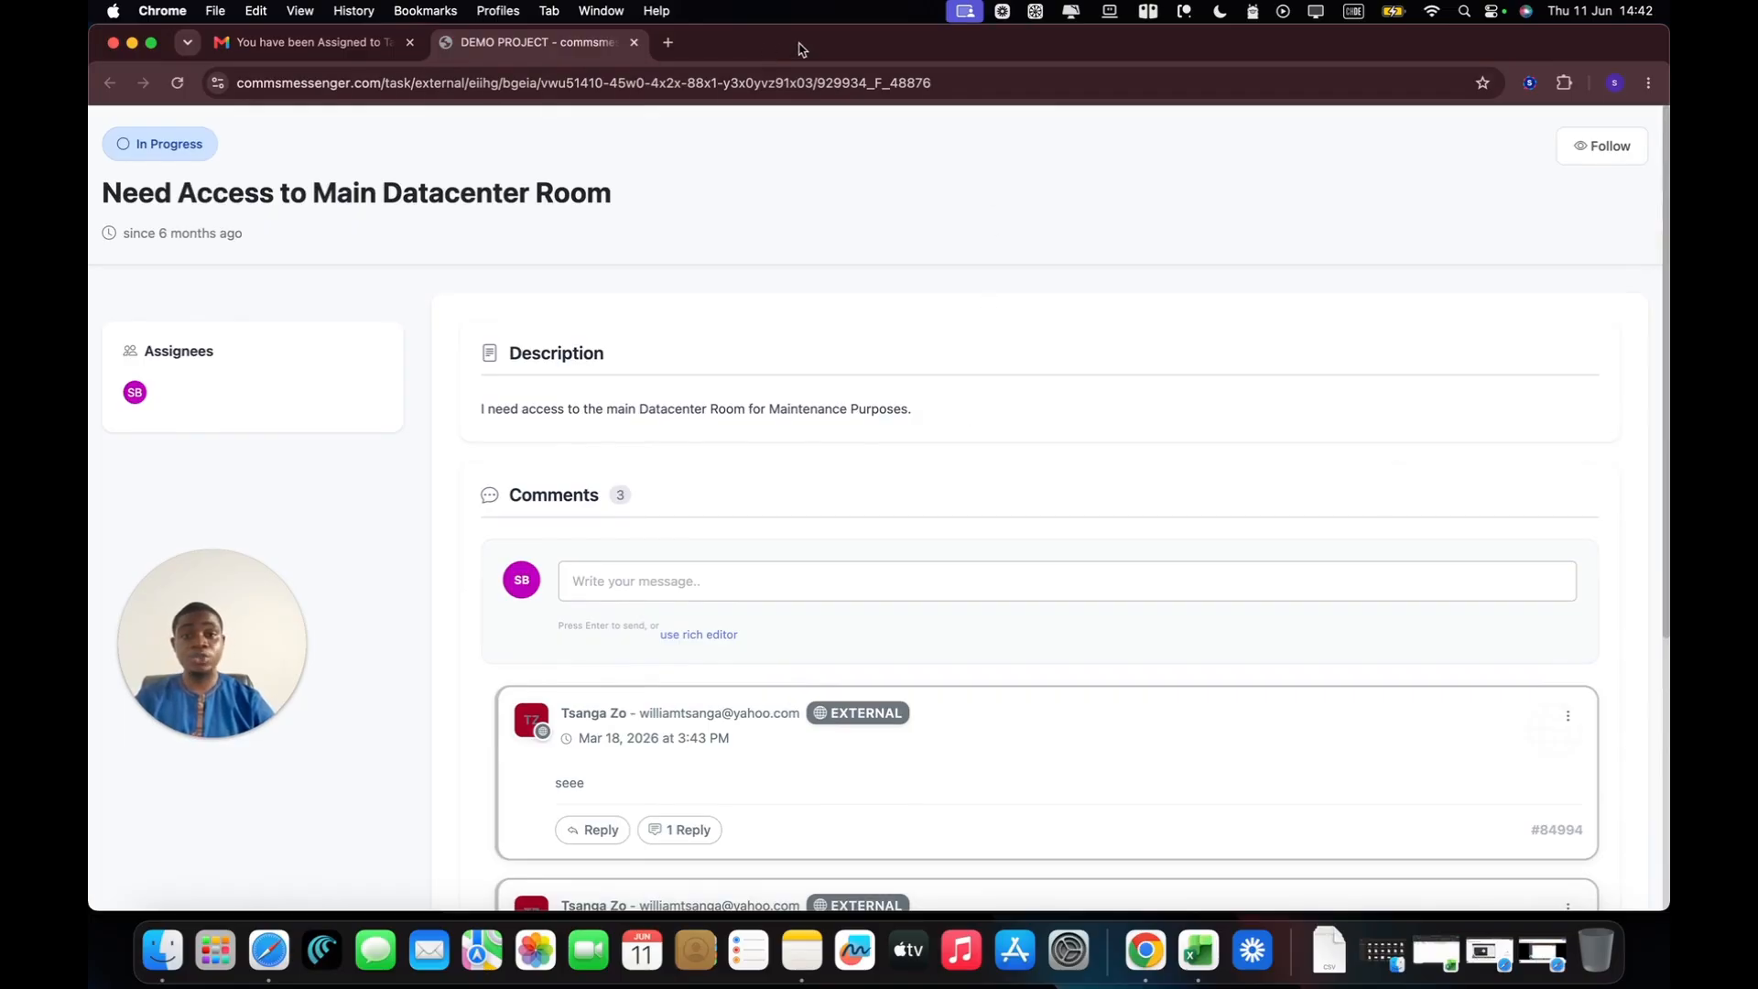
Step: Return to HighLevel, examine the triggers offered for a new email template in DEMO PROJECT's settings, and close the form without saving
left_click_drag(793, 50, 793, 235)
left_click(914, 163)
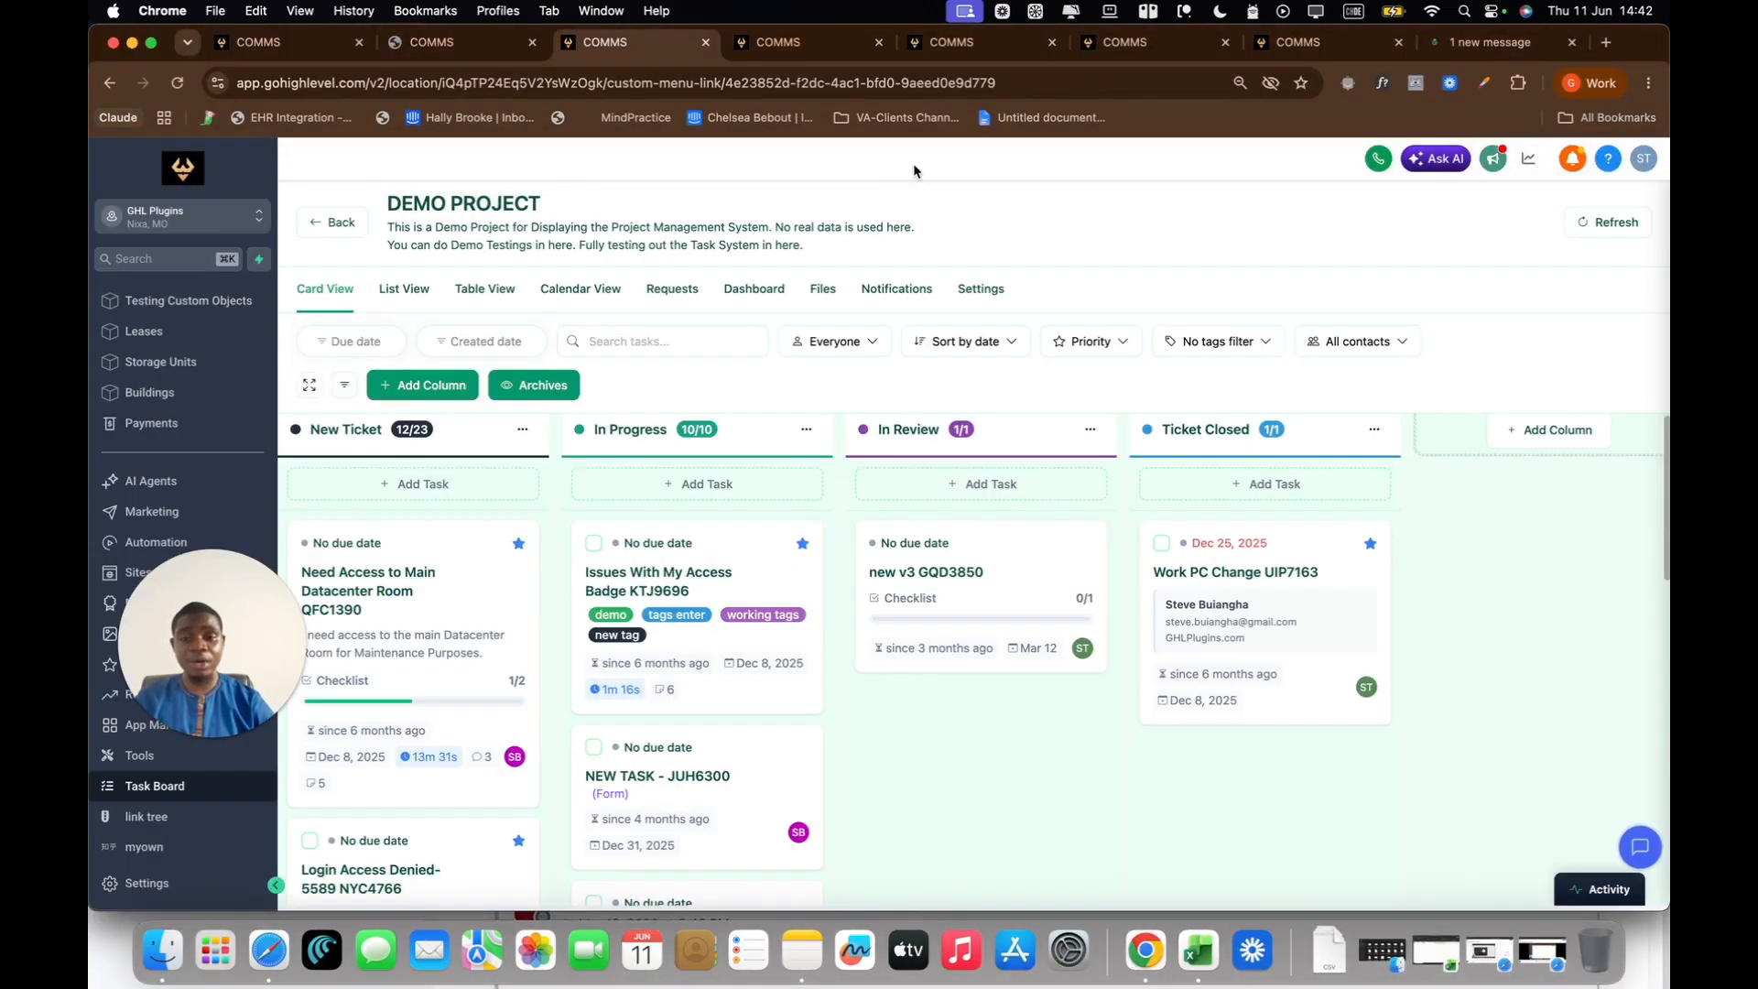
left_click(981, 290)
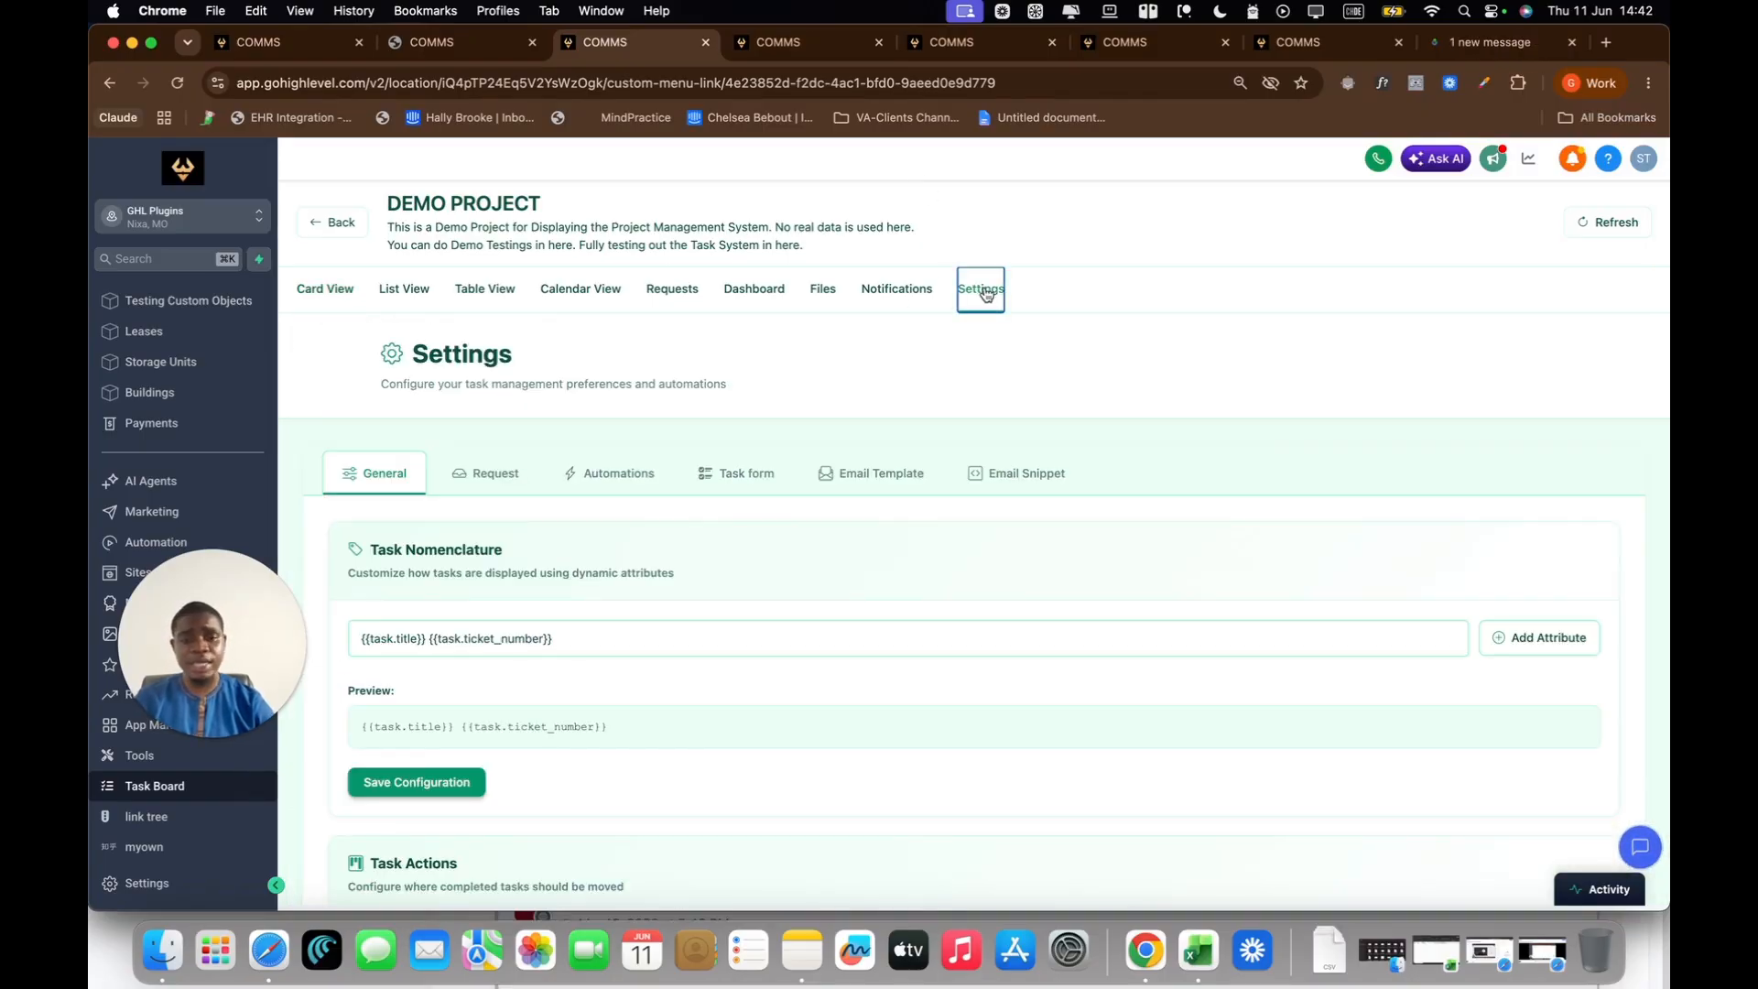
left_click(885, 481)
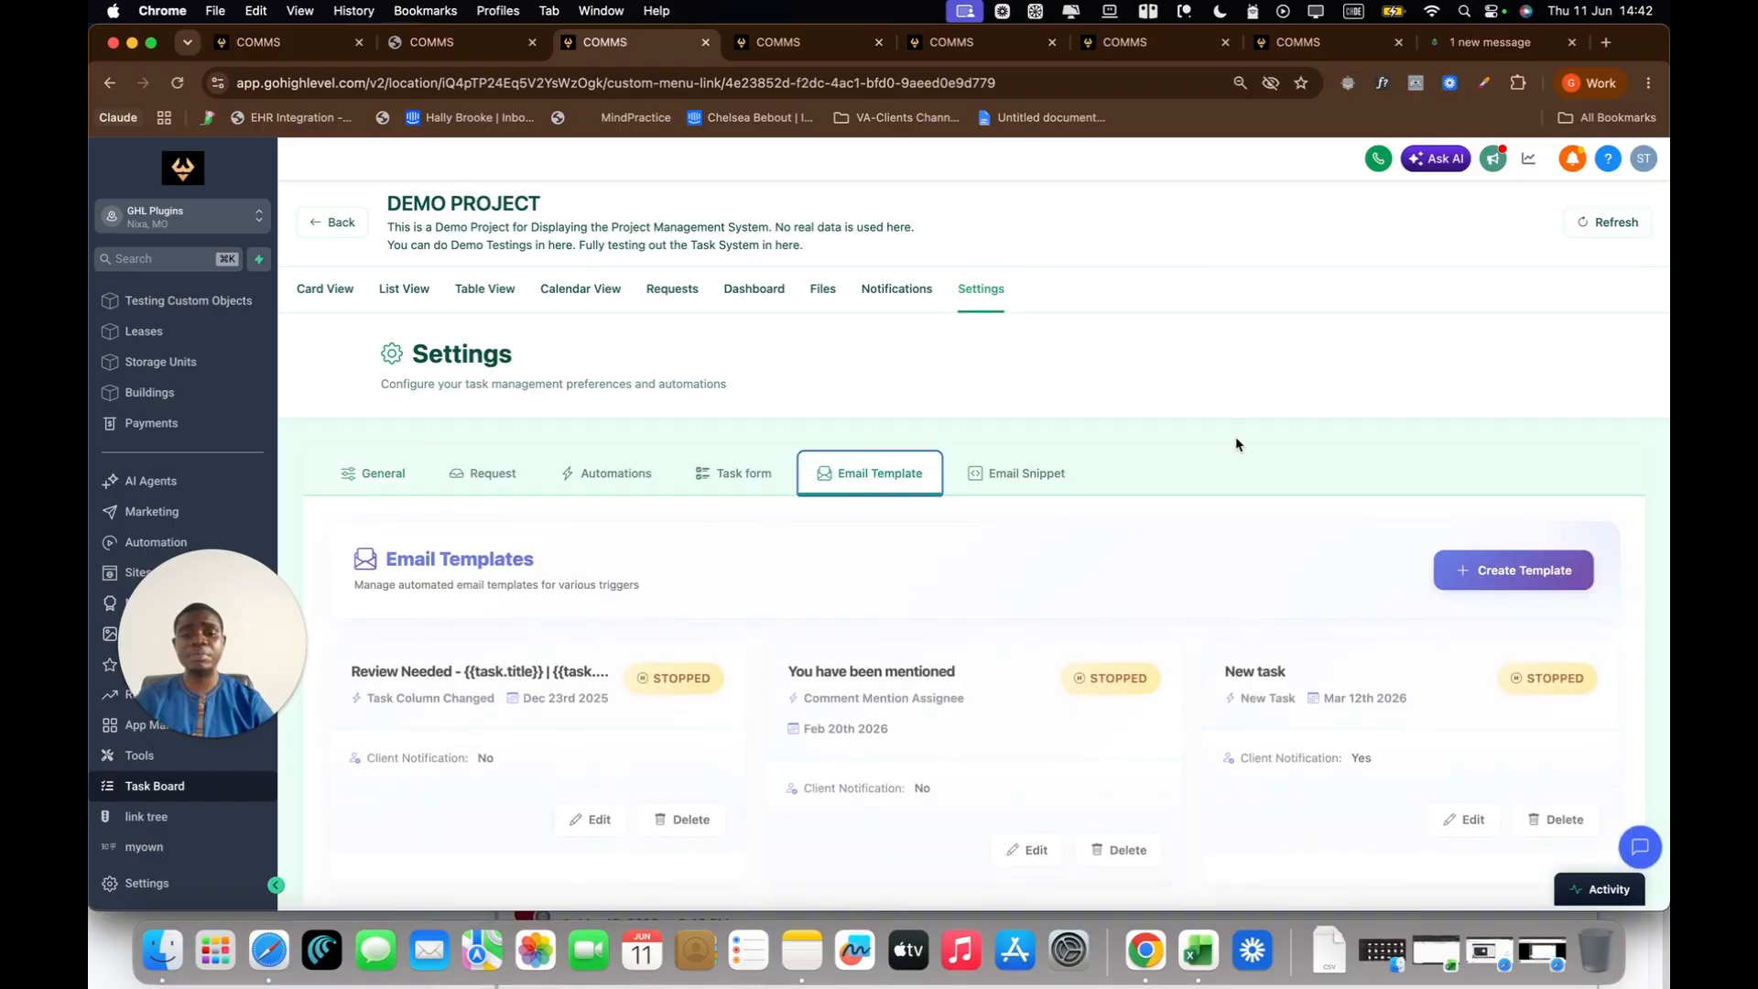
scroll(1236, 439, "down", 1)
left_click(1513, 513)
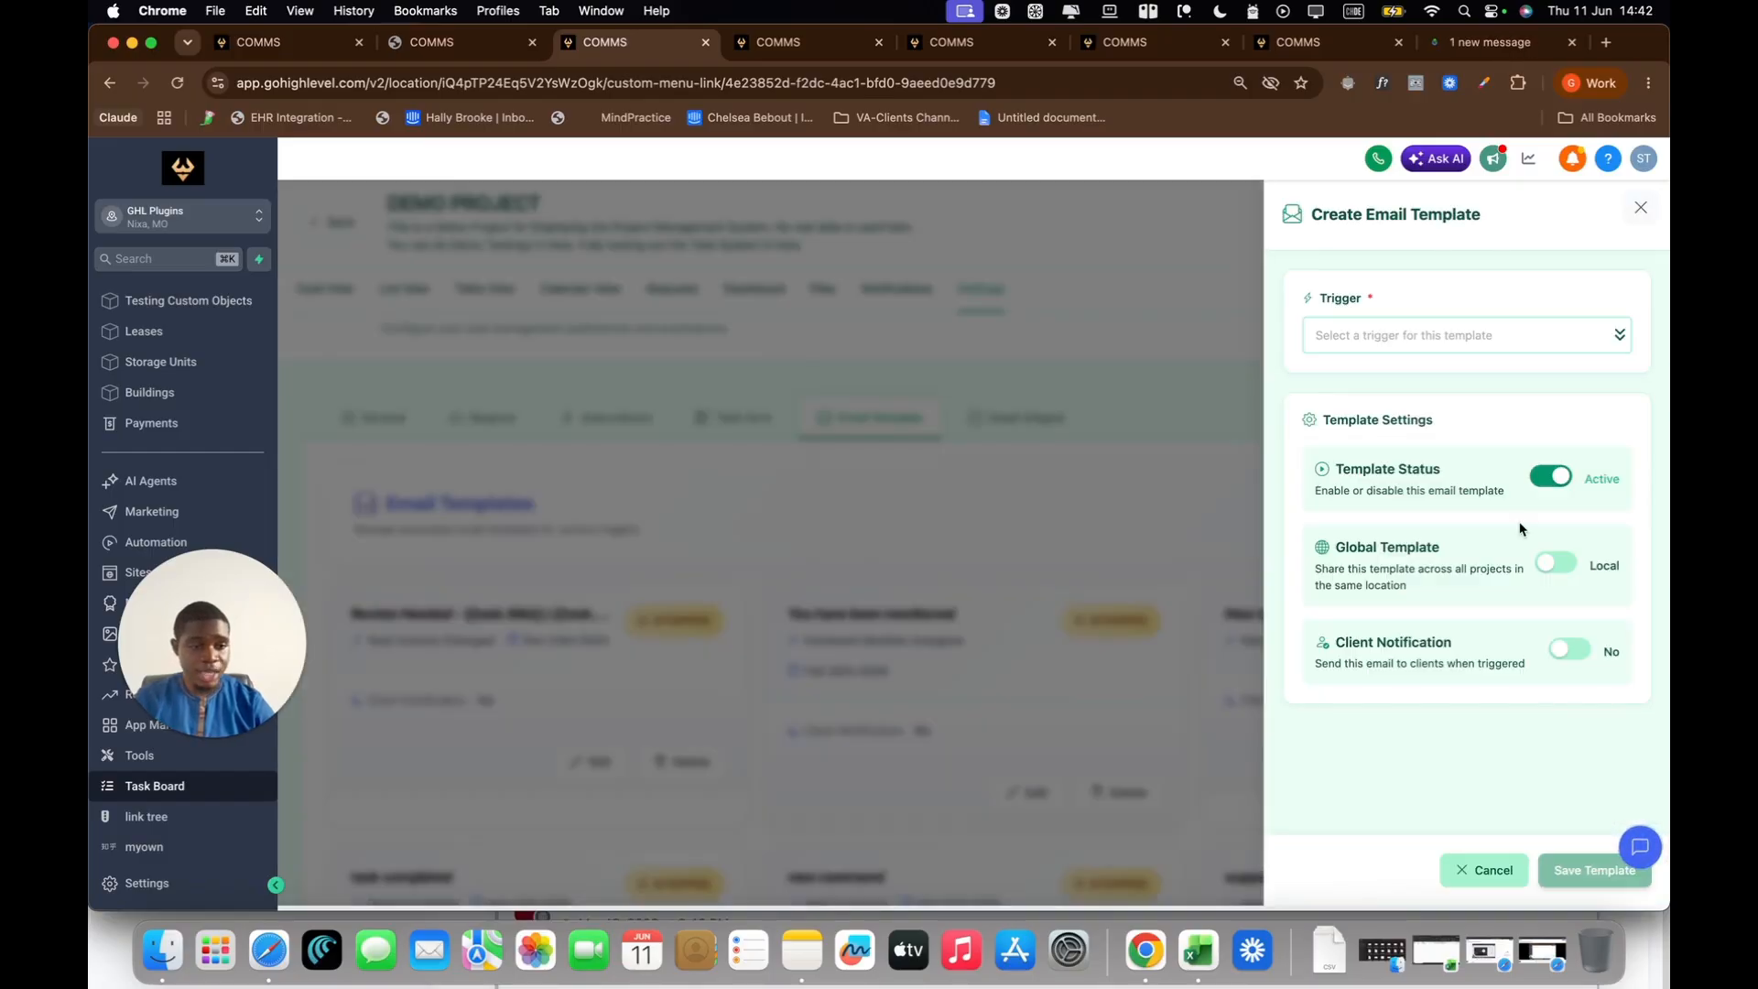
left_click(1365, 351)
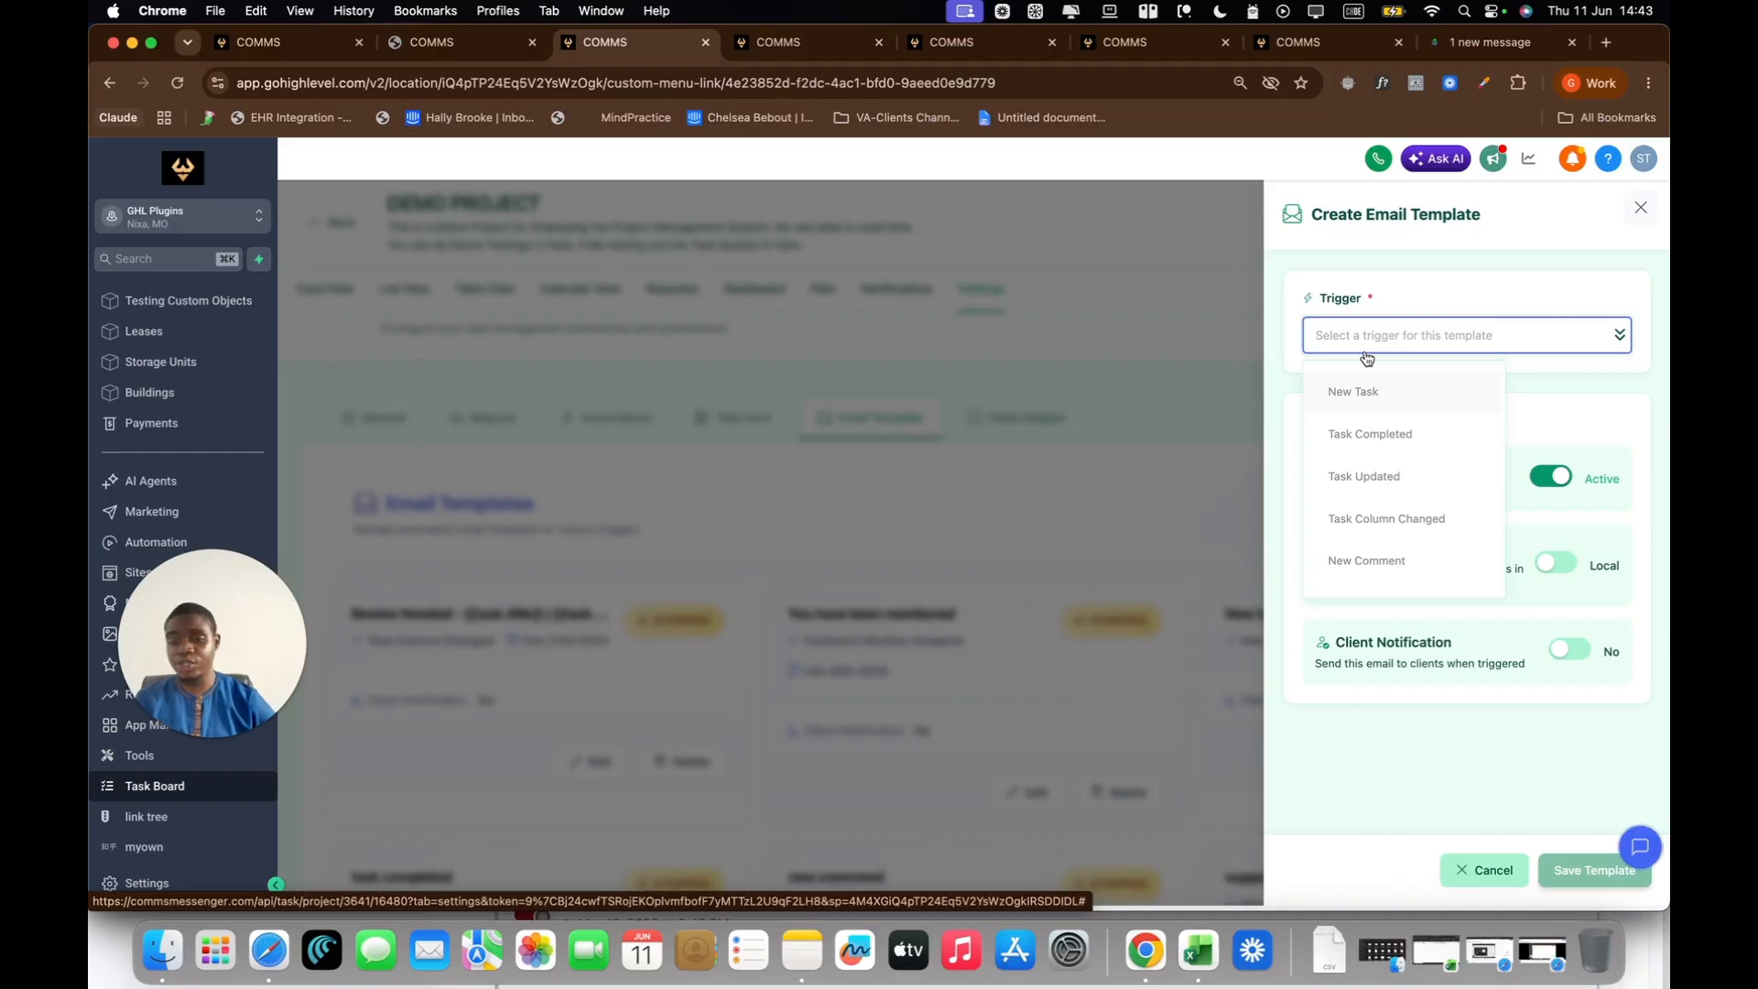
left_click(1654, 213)
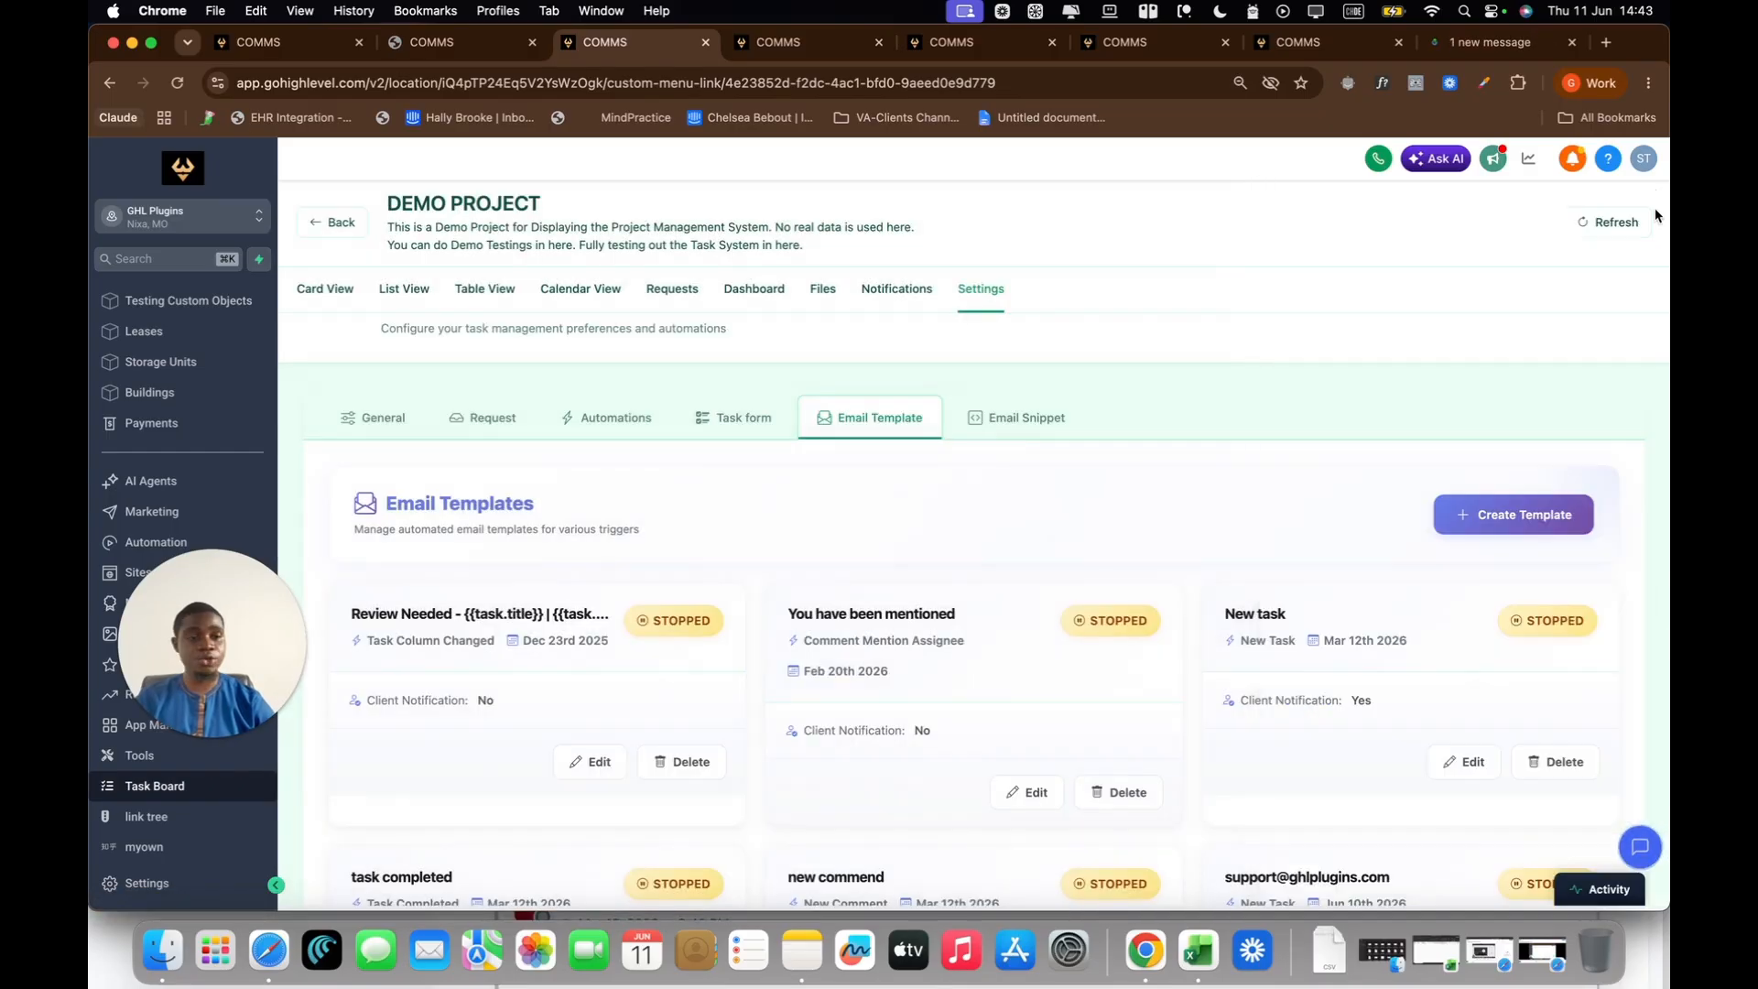